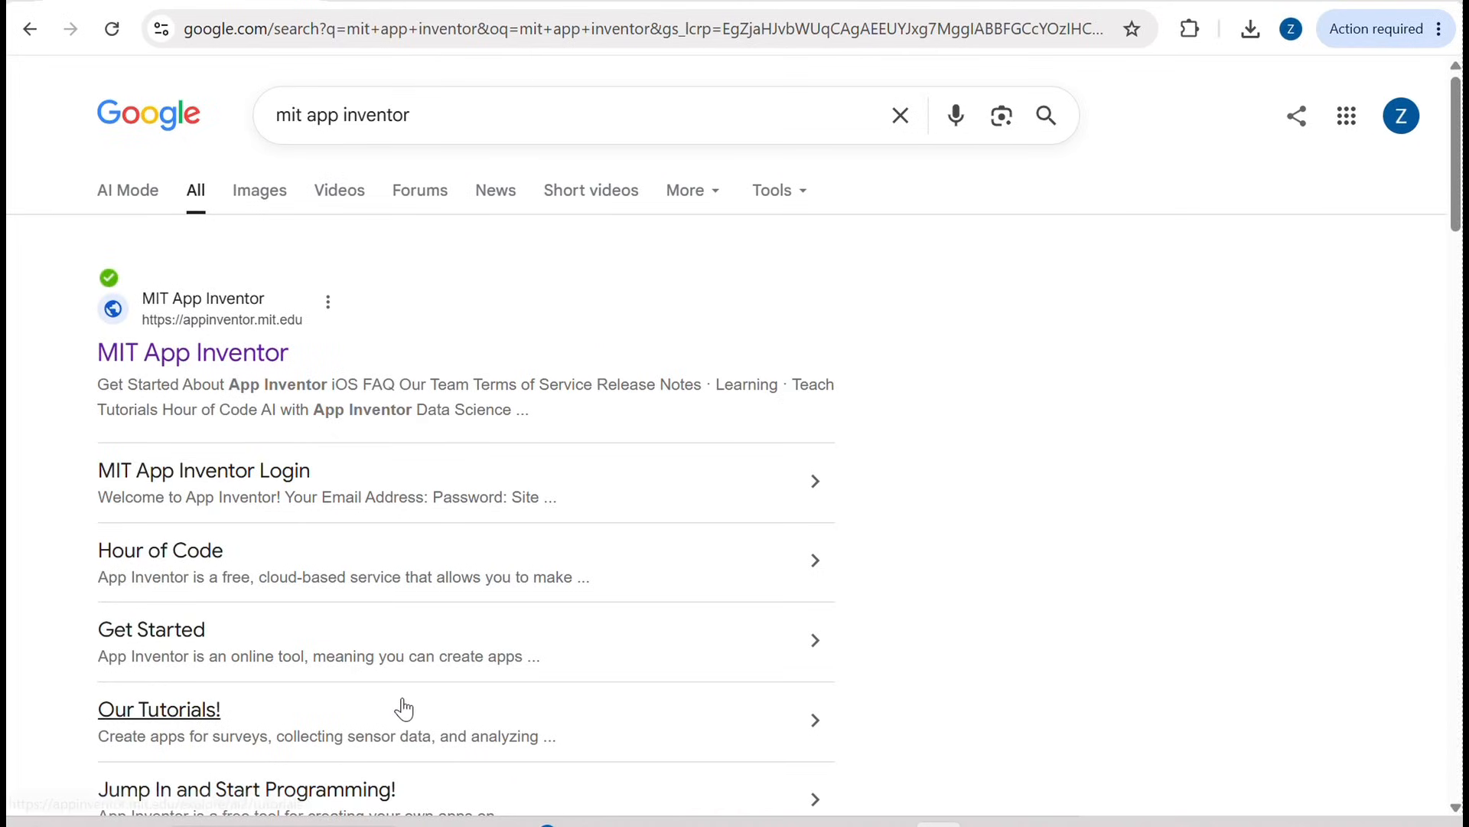
Step: Open the MIT App Inventor website and sign in to its app creator with the listed Google account
{"action": "left_click", "coordinate": [215, 358]}
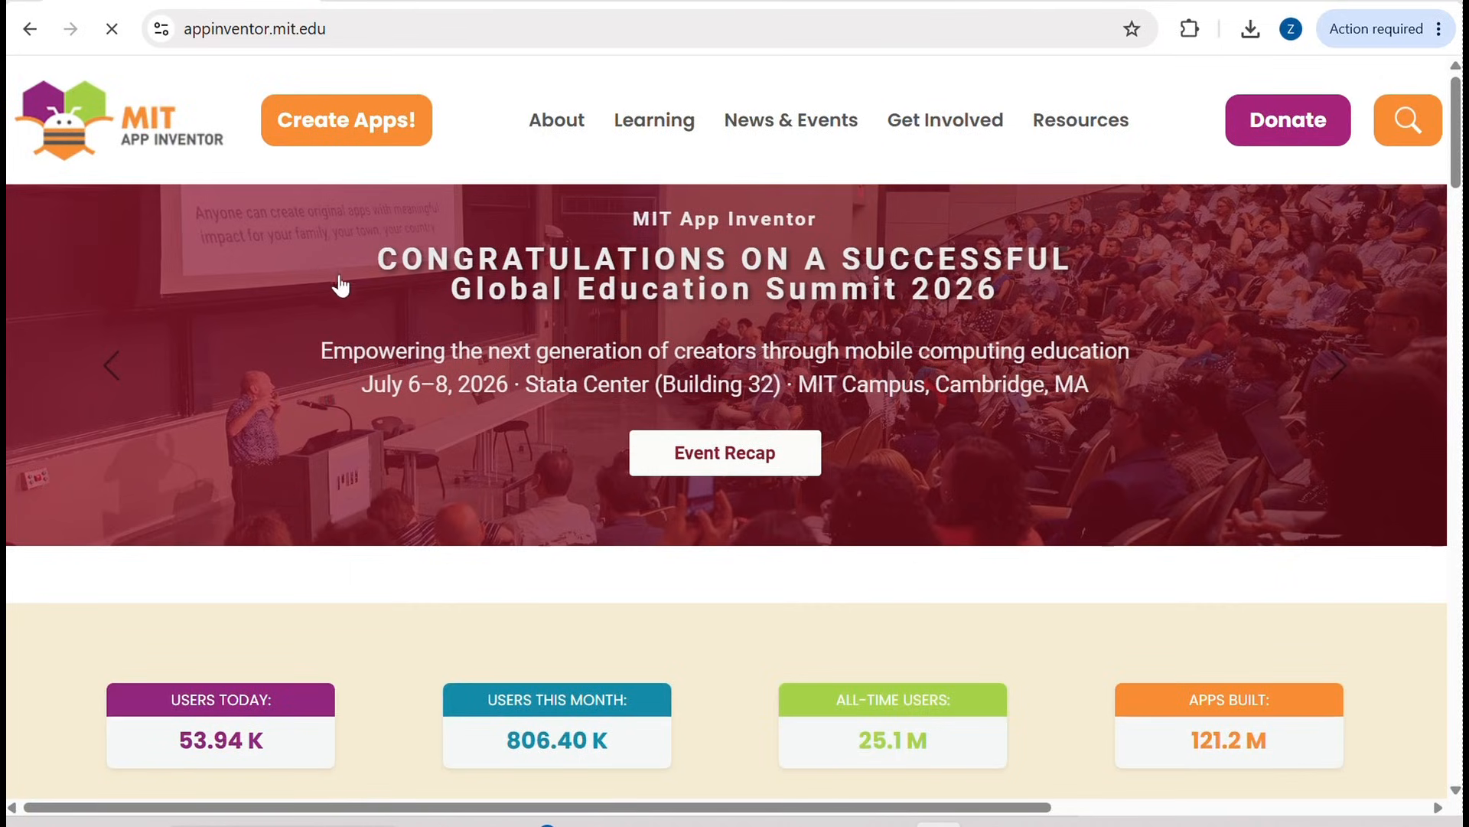
{"action": "left_click", "coordinate": [395, 128]}
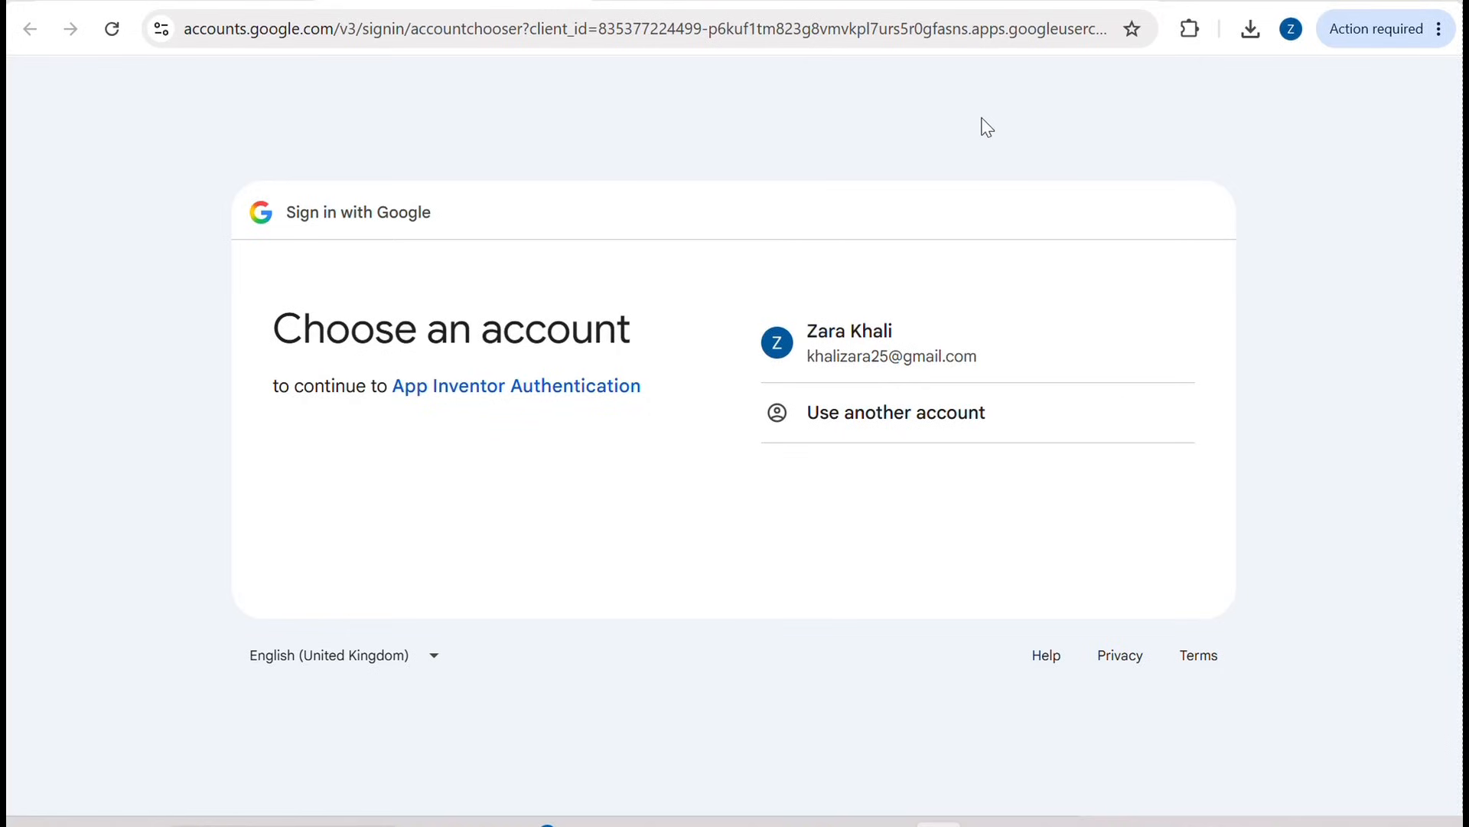
{"action": "left_click", "coordinate": [817, 351]}
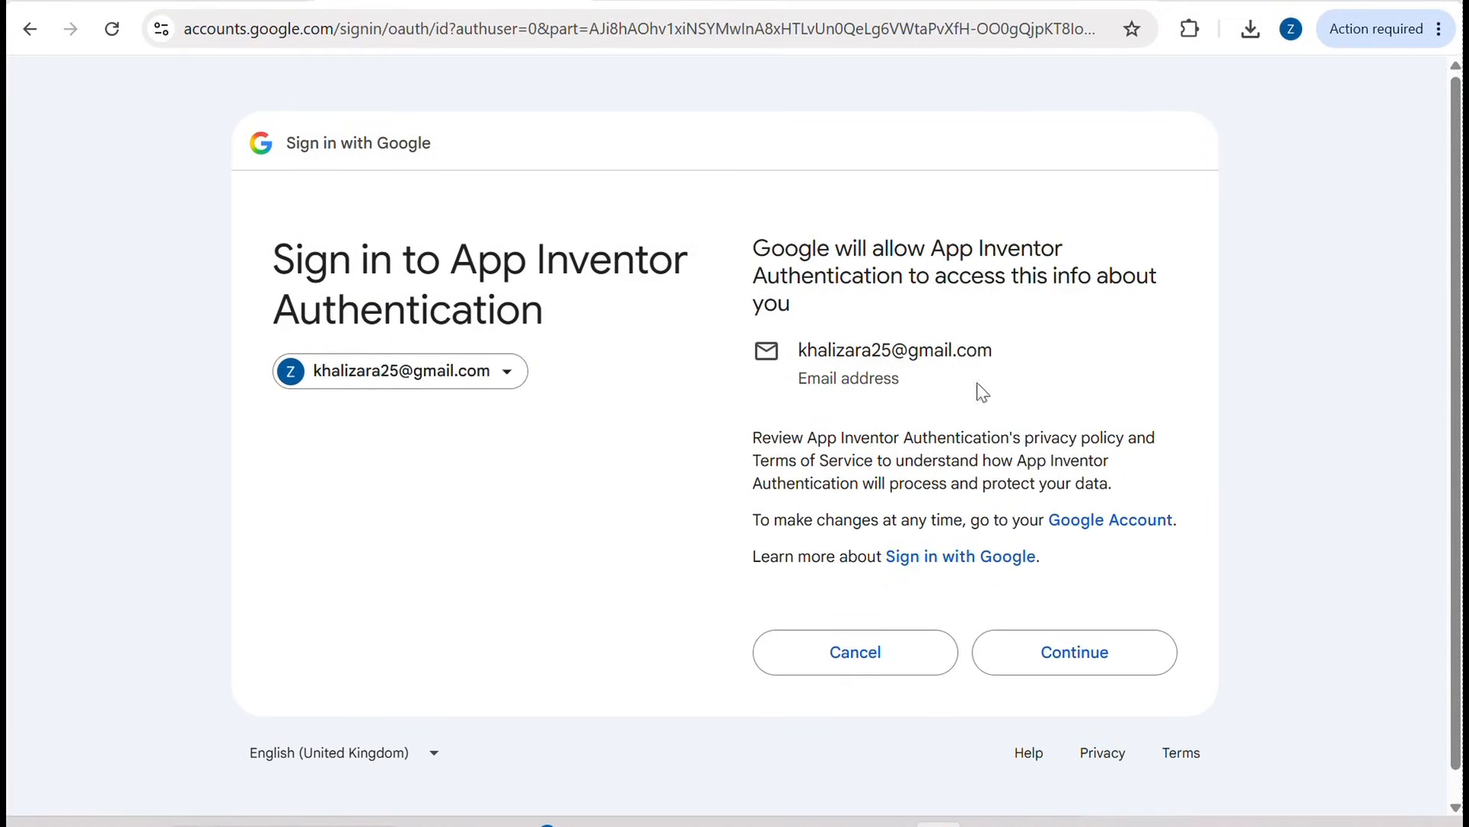
{"action": "left_click", "coordinate": [1089, 677]}
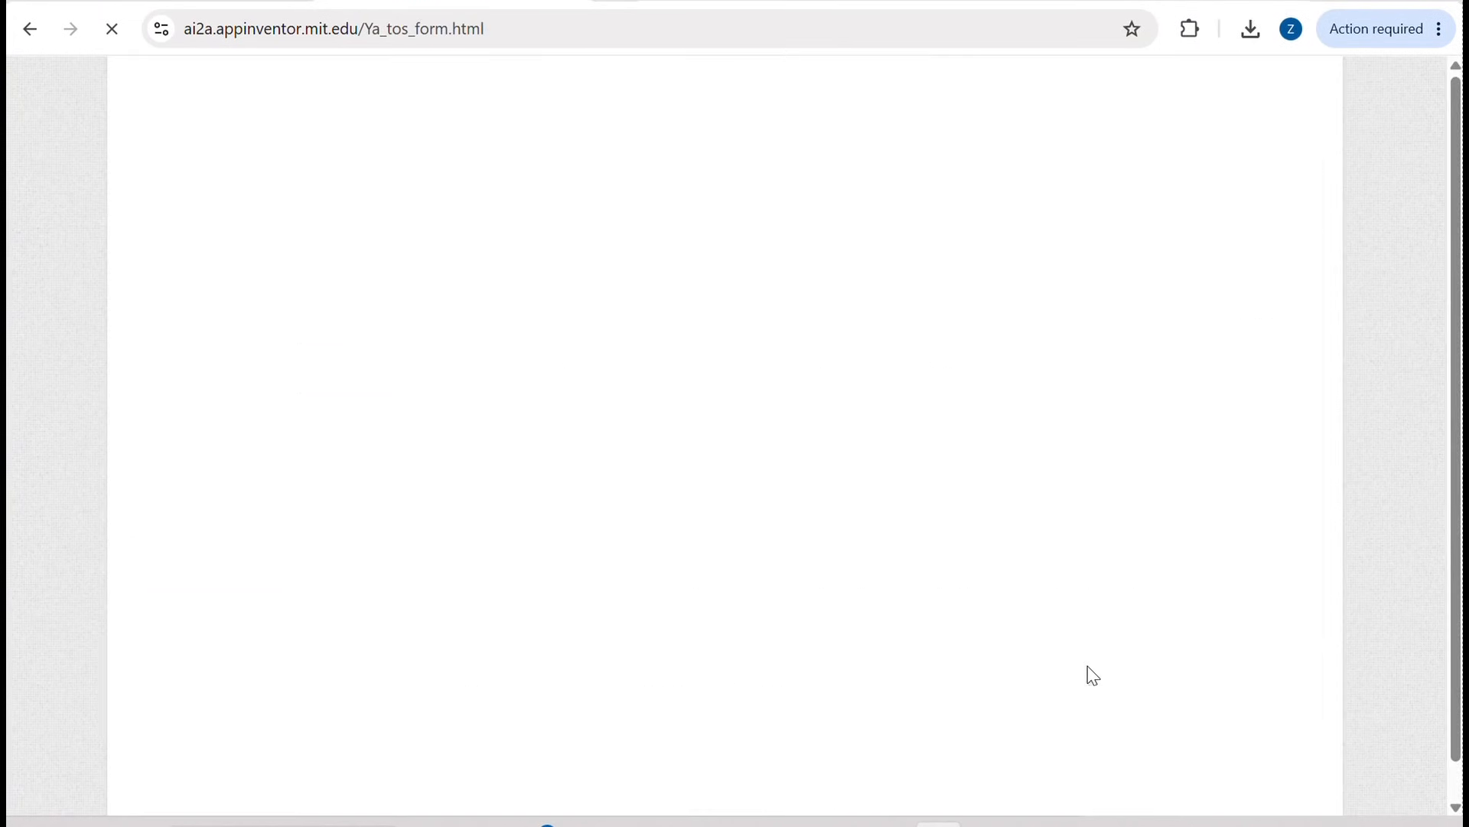
Step: Read through the MIT App Inventor terms of service and accept them
{"action": "scroll", "coordinate": [932, 568], "scroll_direction": "down", "scroll_amount": 3}
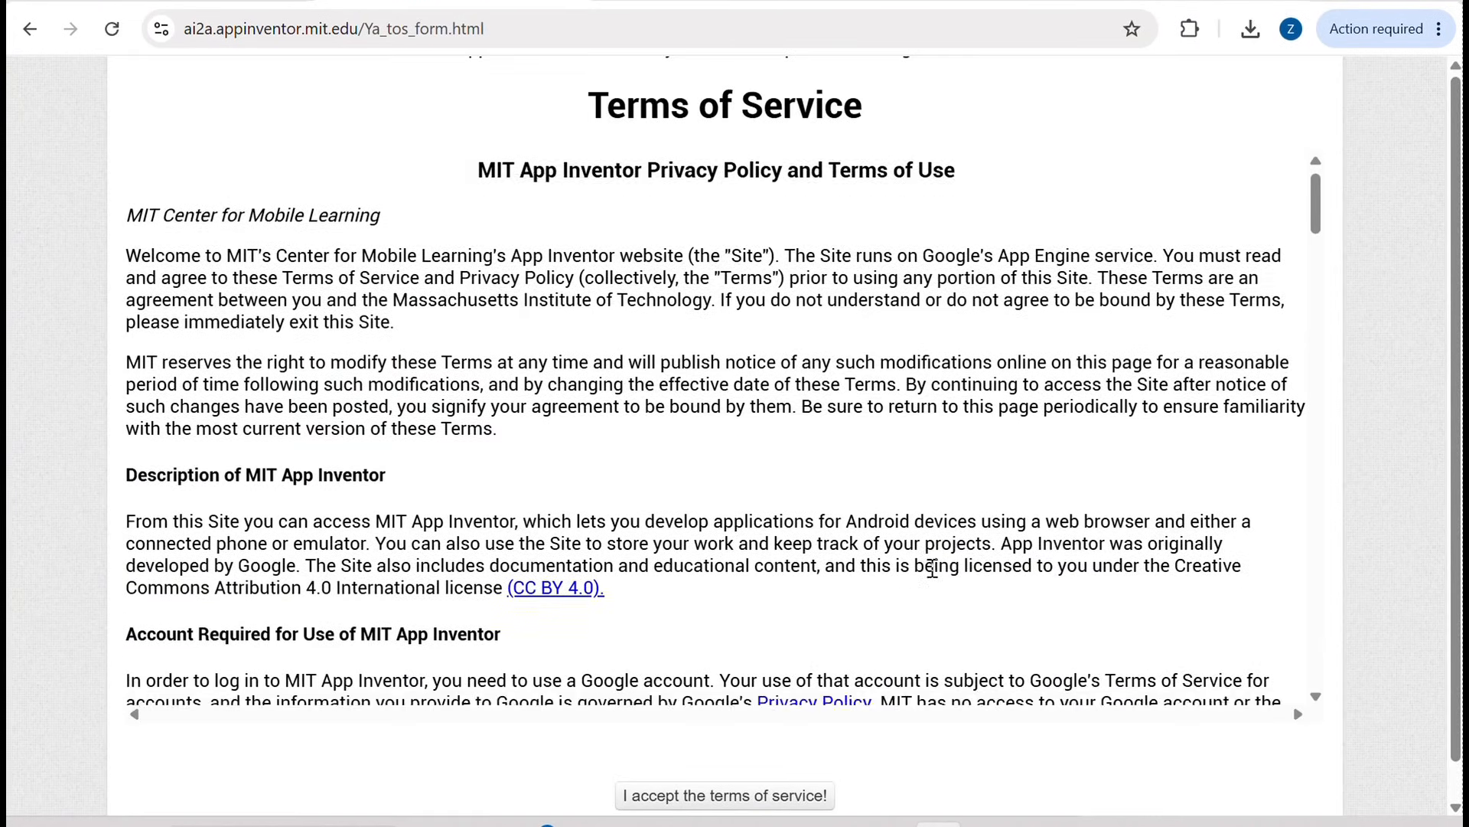
{"action": "scroll", "coordinate": [932, 568], "scroll_direction": "down", "scroll_amount": 20}
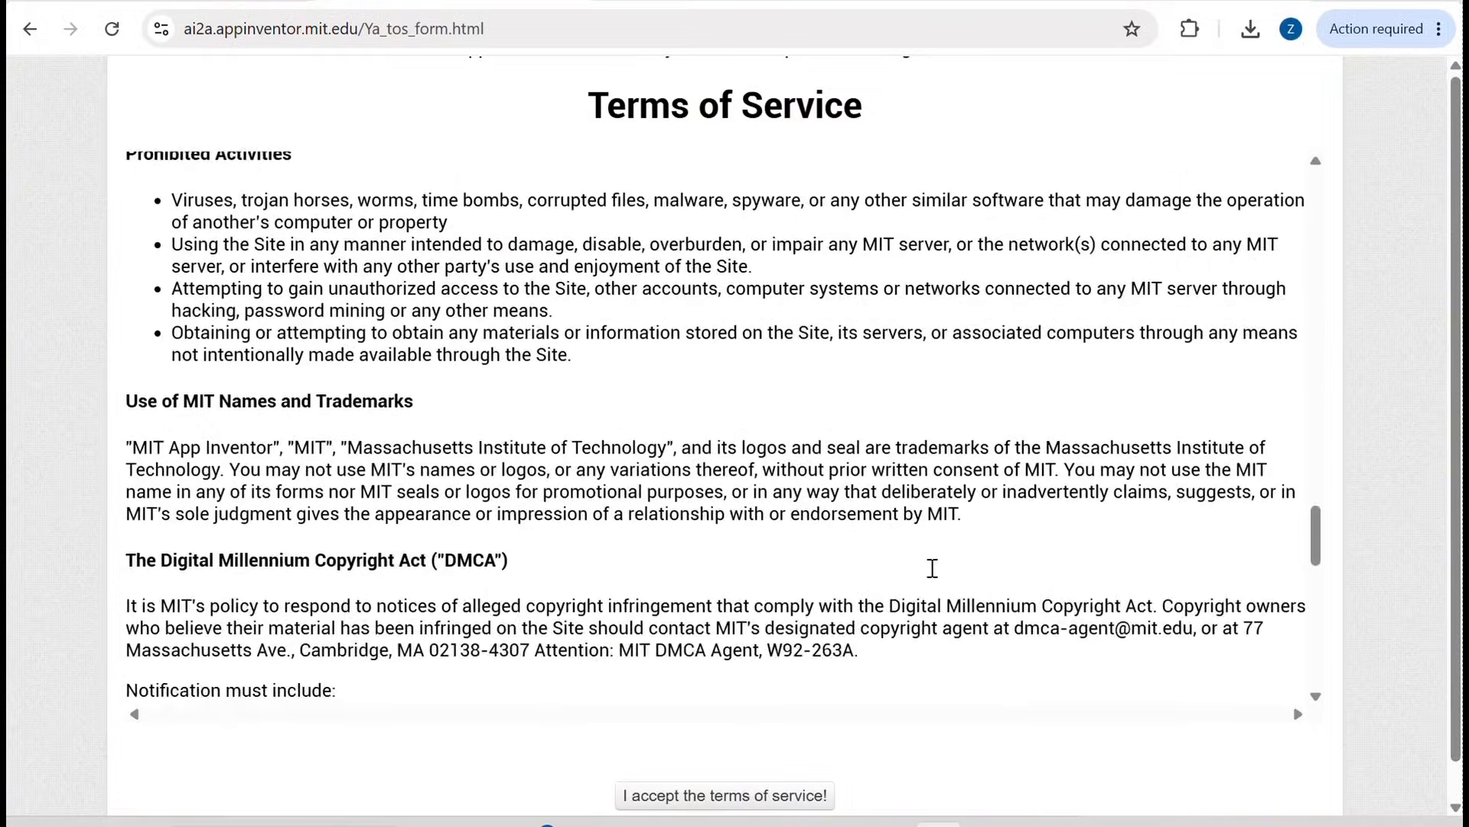
{"action": "scroll", "coordinate": [932, 568], "scroll_direction": "down", "scroll_amount": 1}
{"action": "left_click", "coordinate": [705, 769]}
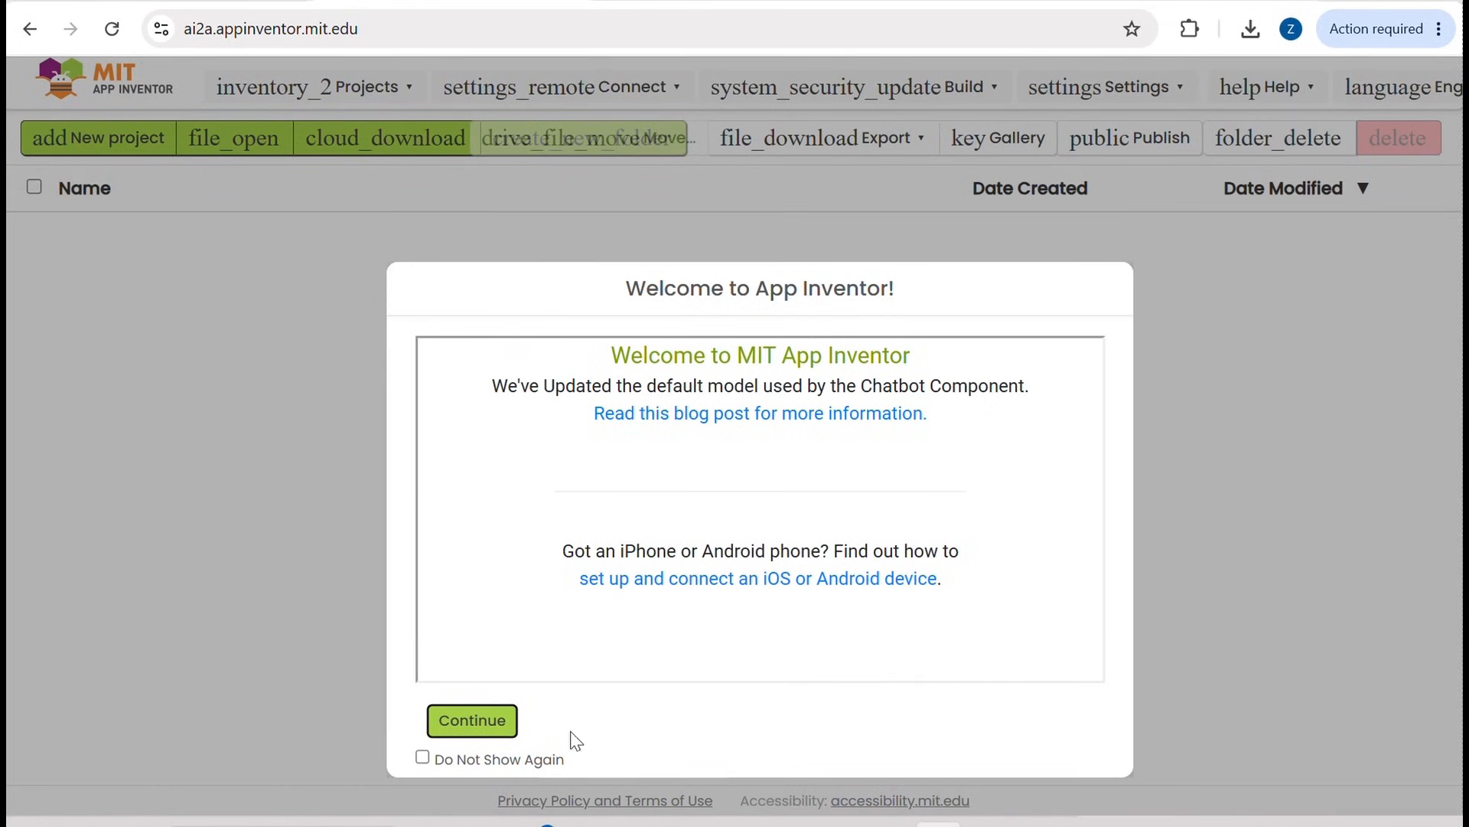
Step: Dismiss the welcome message with Do Not Show Again enabled and close the tutorial suggestions
{"action": "left_click", "coordinate": [423, 757]}
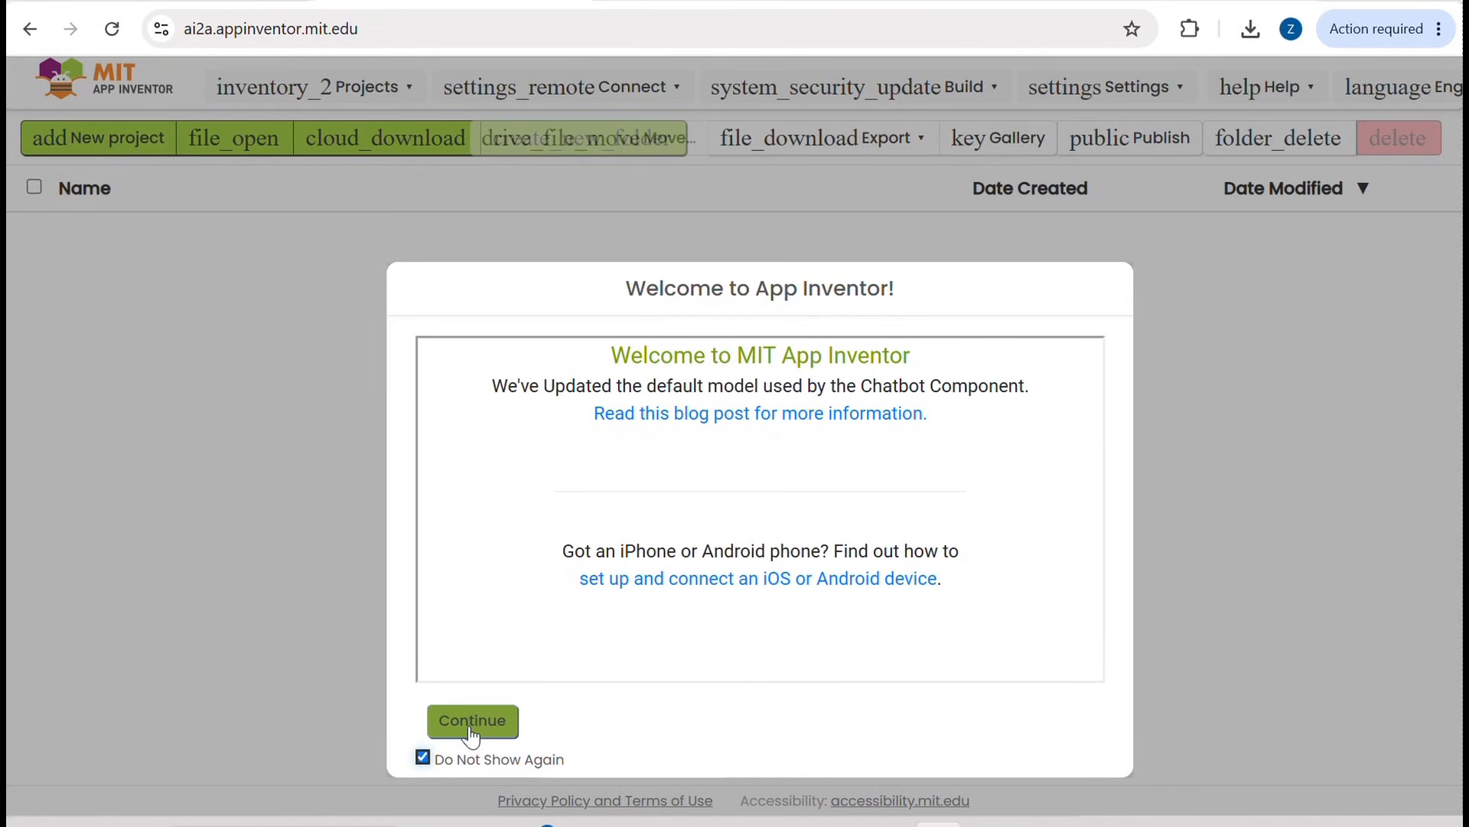
{"action": "left_click", "coordinate": [470, 723]}
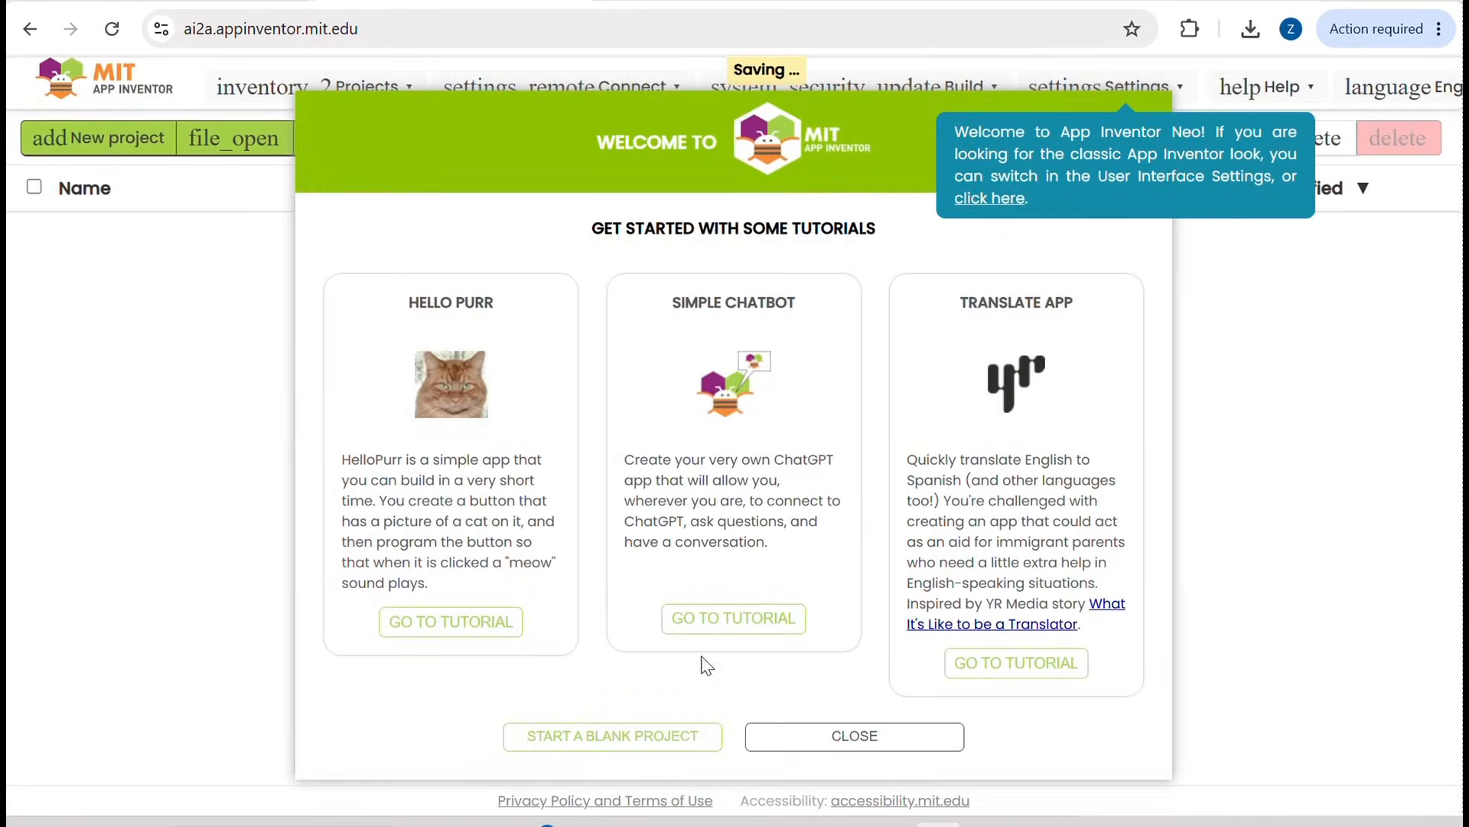
{"action": "left_click", "coordinate": [838, 738]}
{"action": "left_click", "coordinate": [839, 736]}
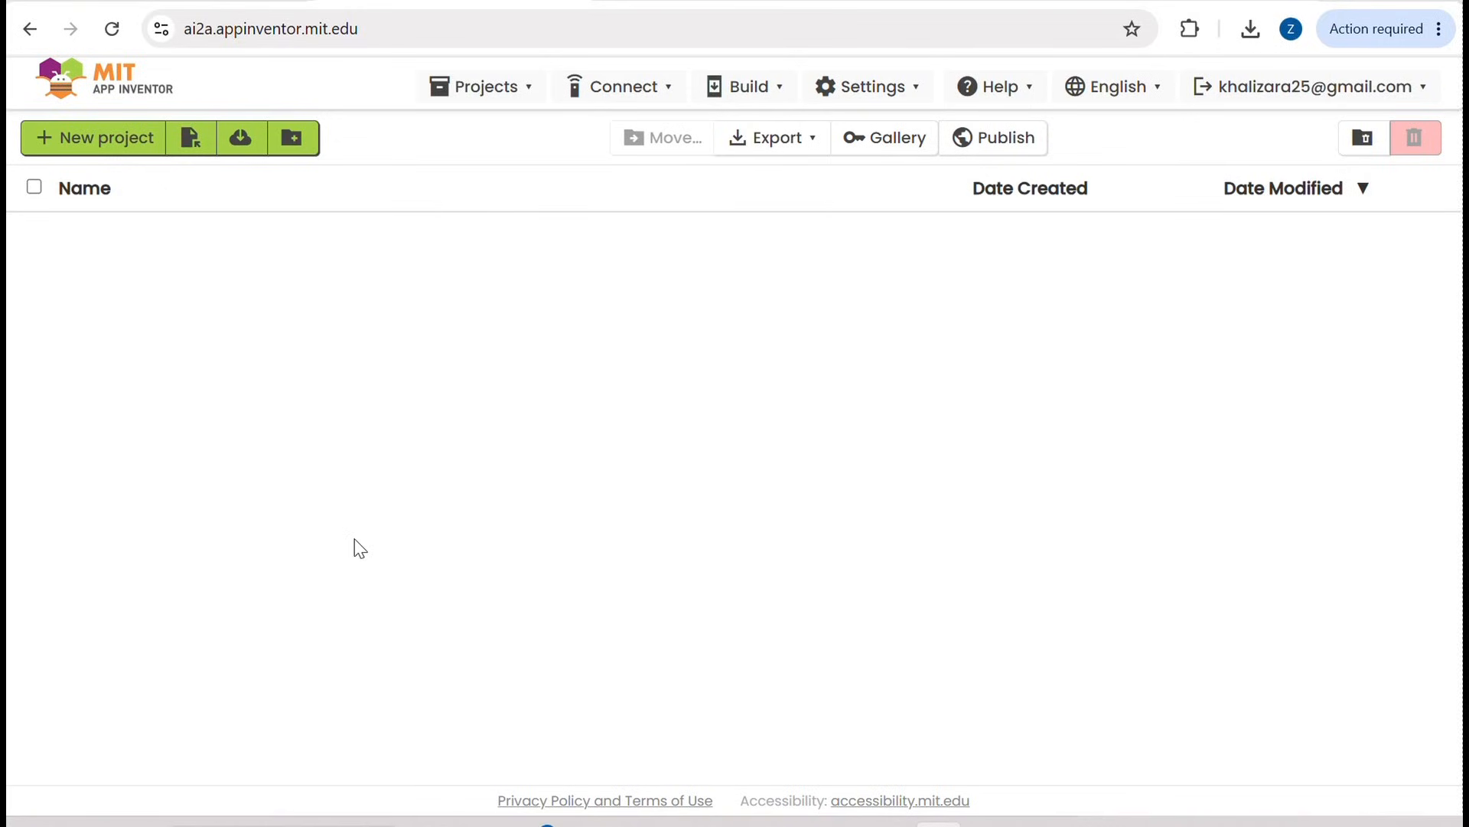
Step: Create a new project named MyFirstApp with the Default toolkit and the Device Default theme
{"action": "left_click", "coordinate": [124, 152]}
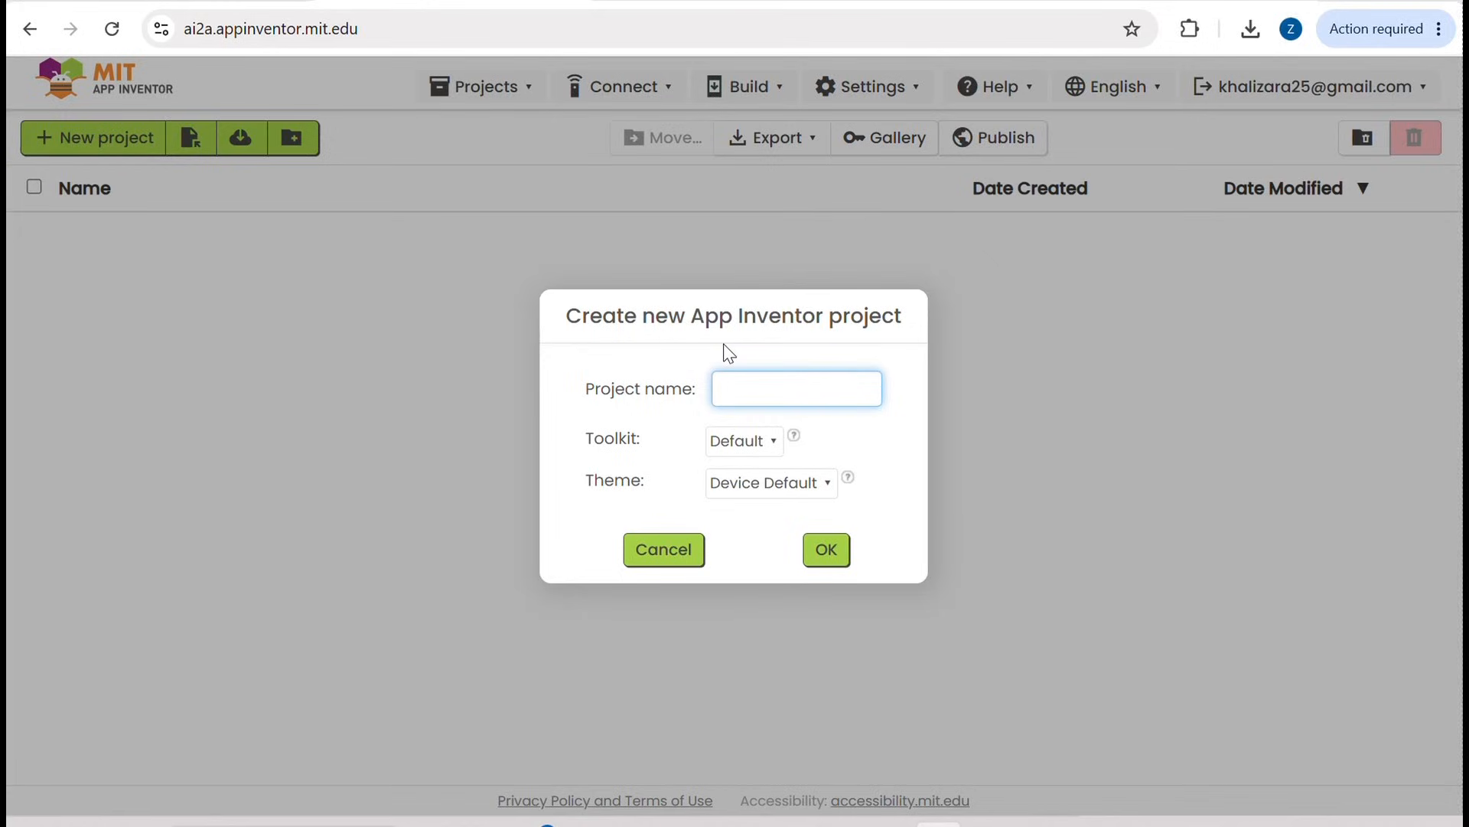
{"action": "type", "text": "My"}
{"action": "key", "text": "BackSpace"}
{"action": "type", "text": "_"}
{"action": "key", "text": "BackSpace"}
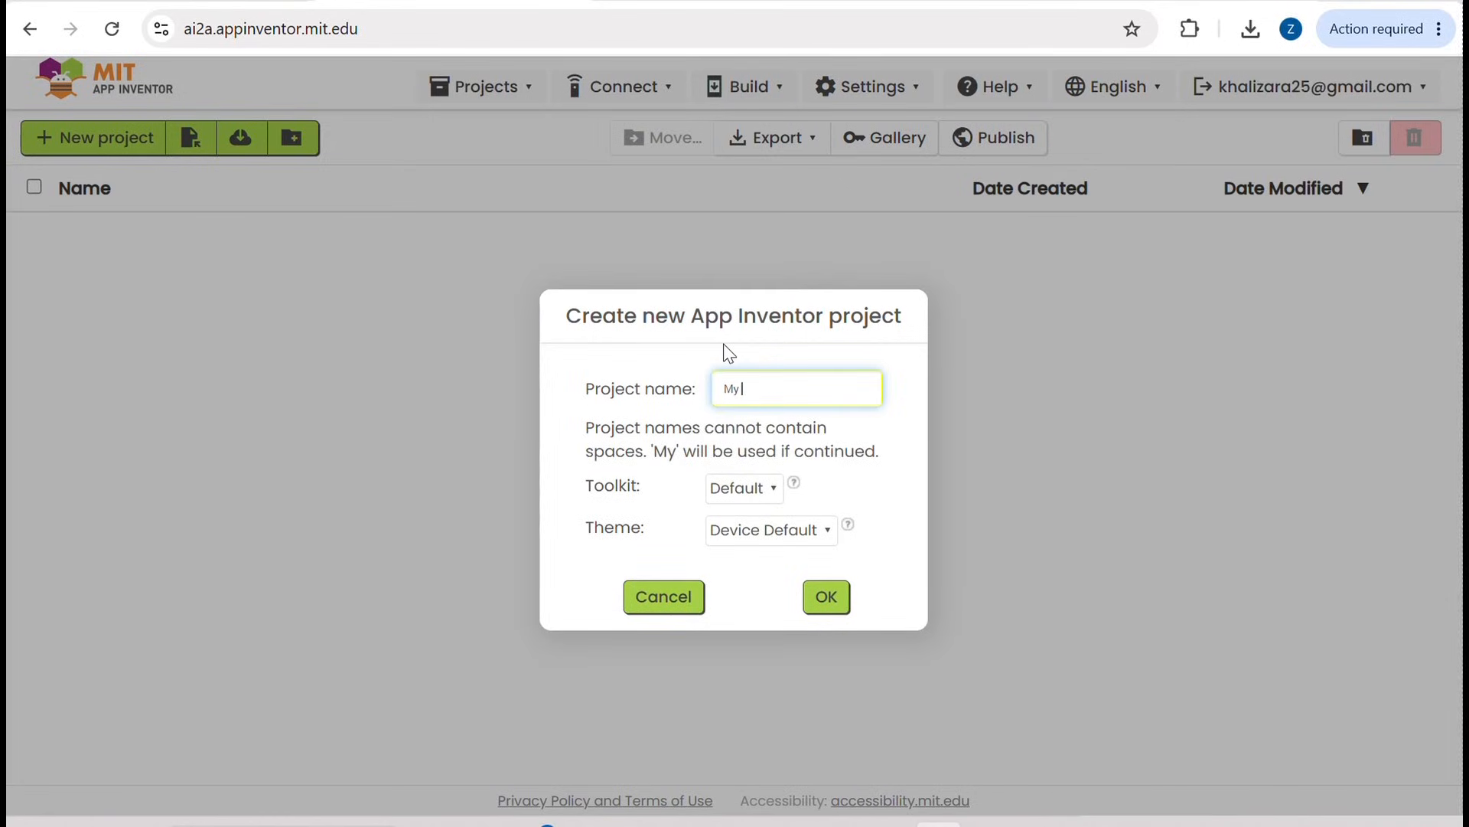
{"action": "key", "text": "BackSpace"}
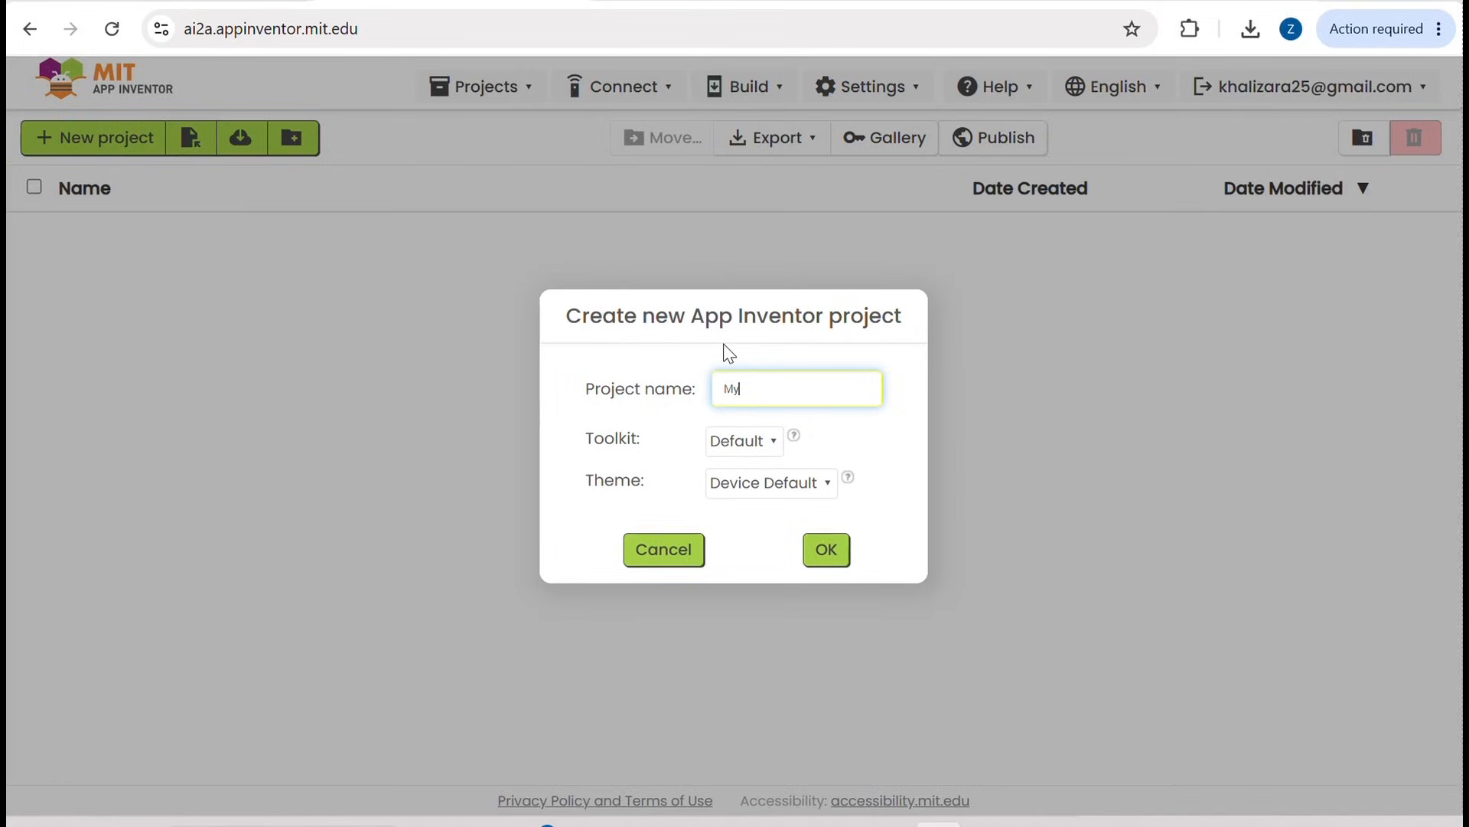
{"action": "type", "text": "FirstApp"}
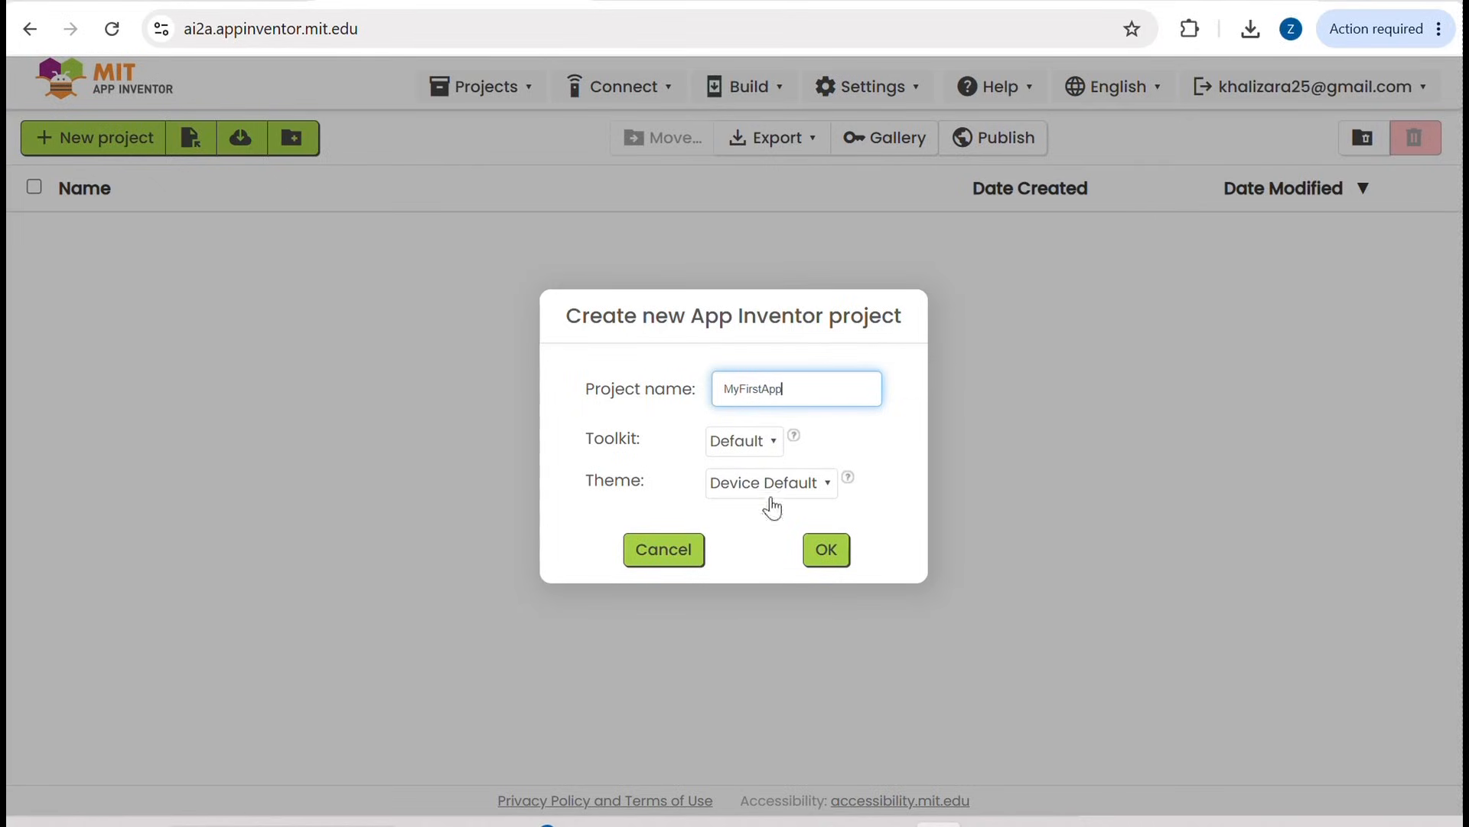
{"action": "left_click", "coordinate": [825, 555]}
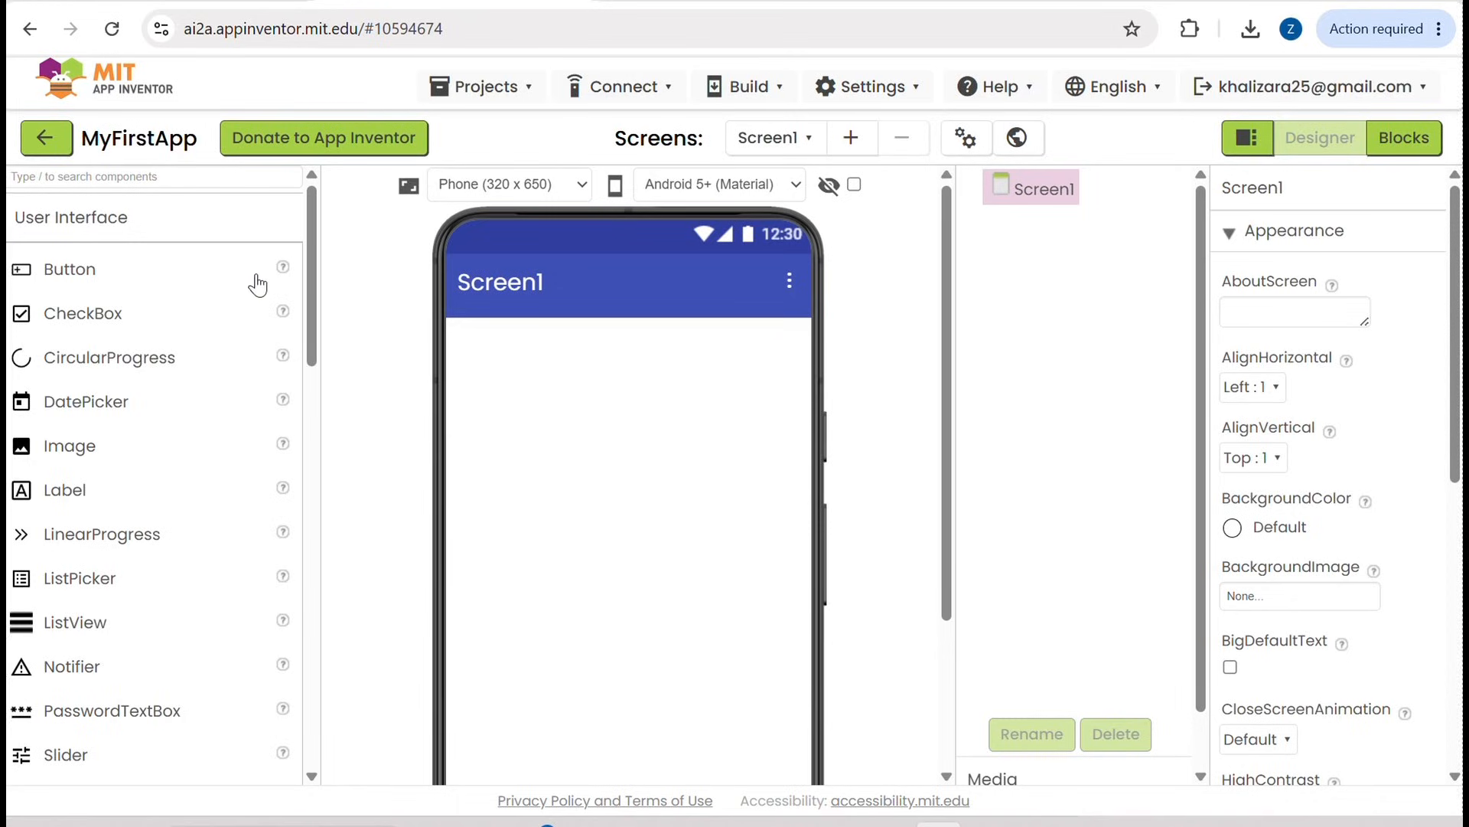
Step: Add a TextBox from the User Interface components to the empty Screen1
{"action": "left_click", "coordinate": [133, 223]}
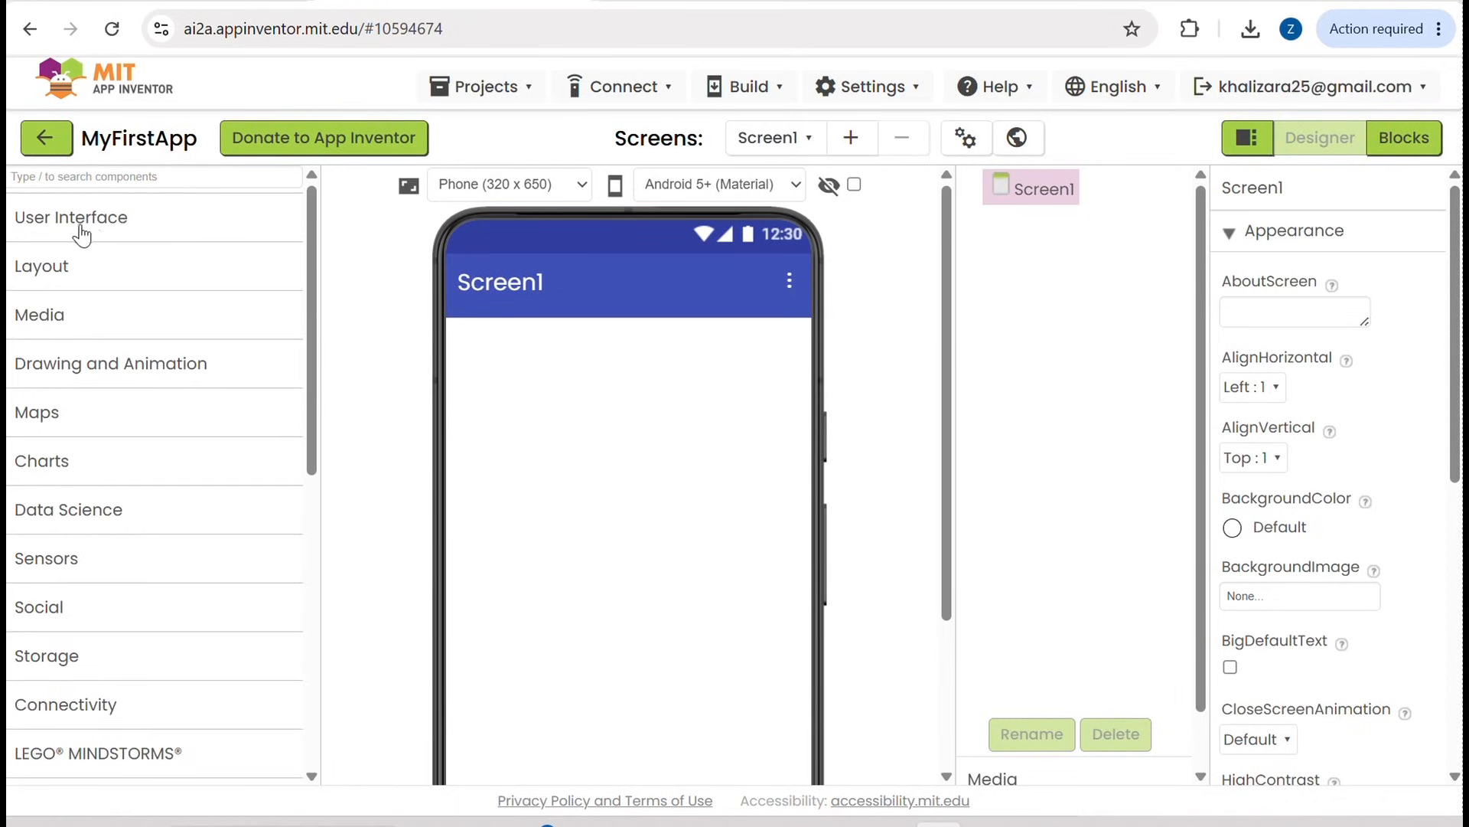
{"action": "left_click", "coordinate": [108, 225]}
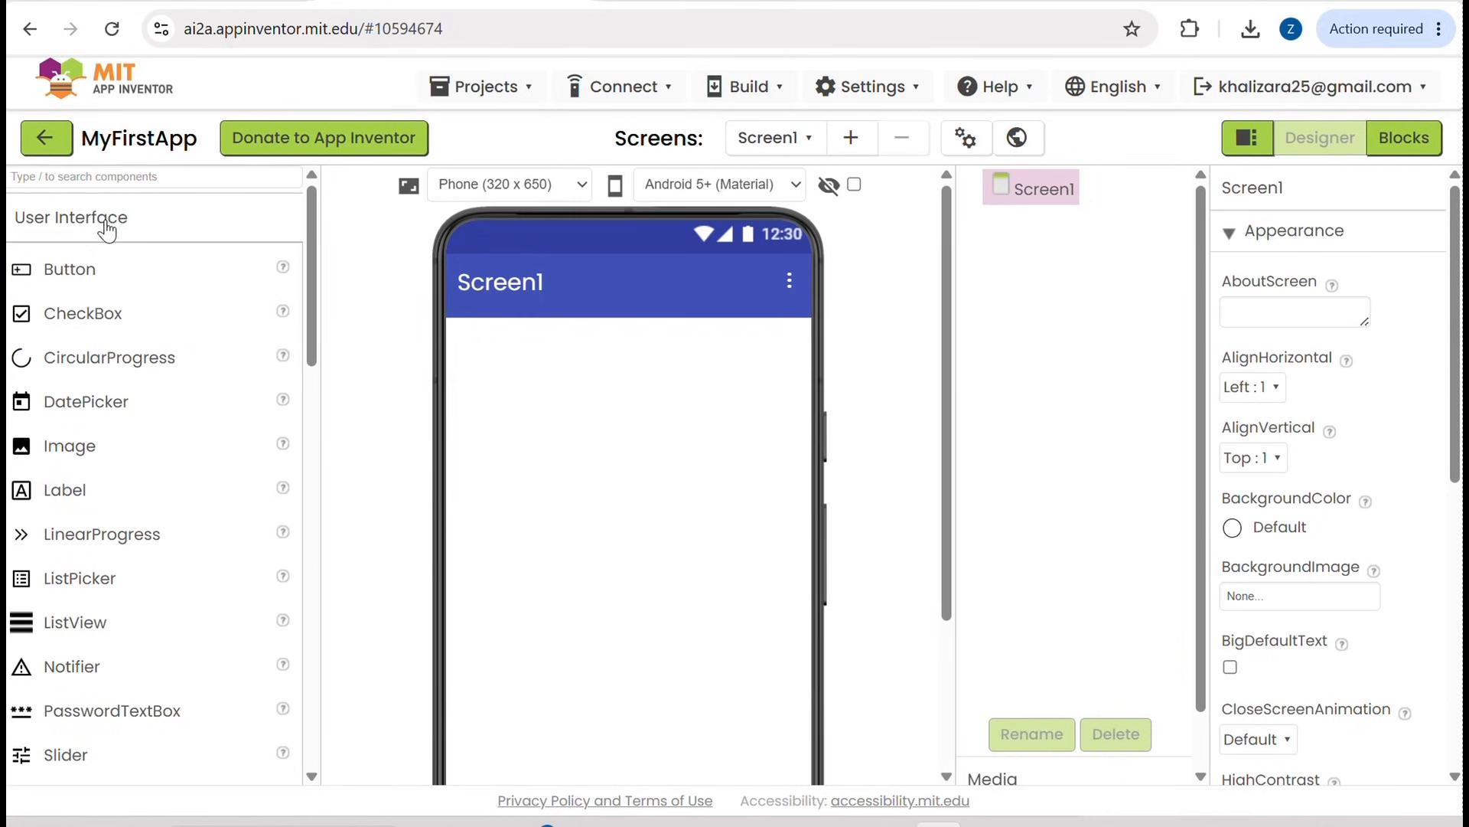
{"action": "scroll", "coordinate": [67, 281], "scroll_direction": "down", "scroll_amount": 1}
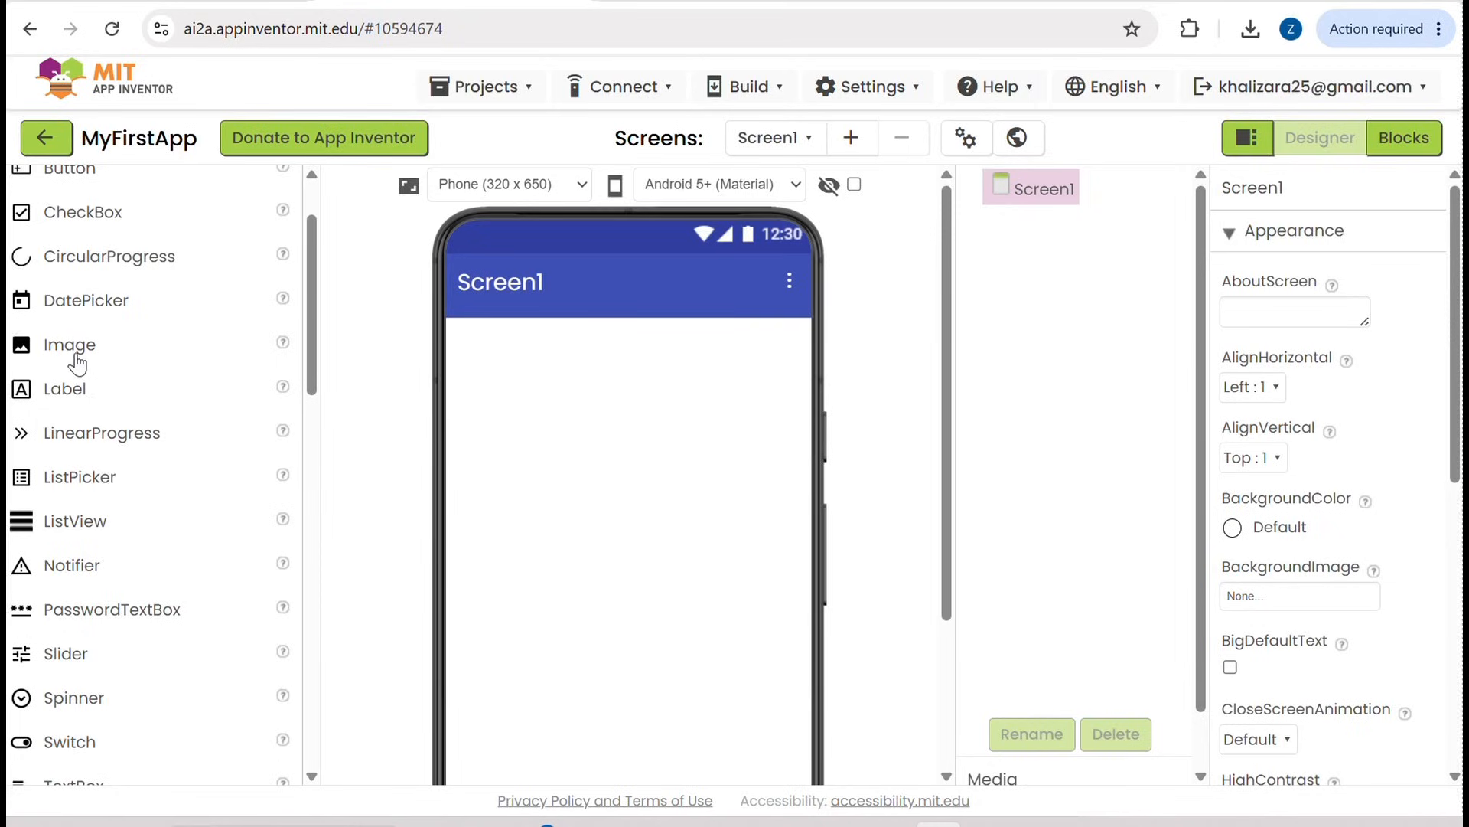
{"action": "scroll", "coordinate": [86, 406], "scroll_direction": "down", "scroll_amount": 3}
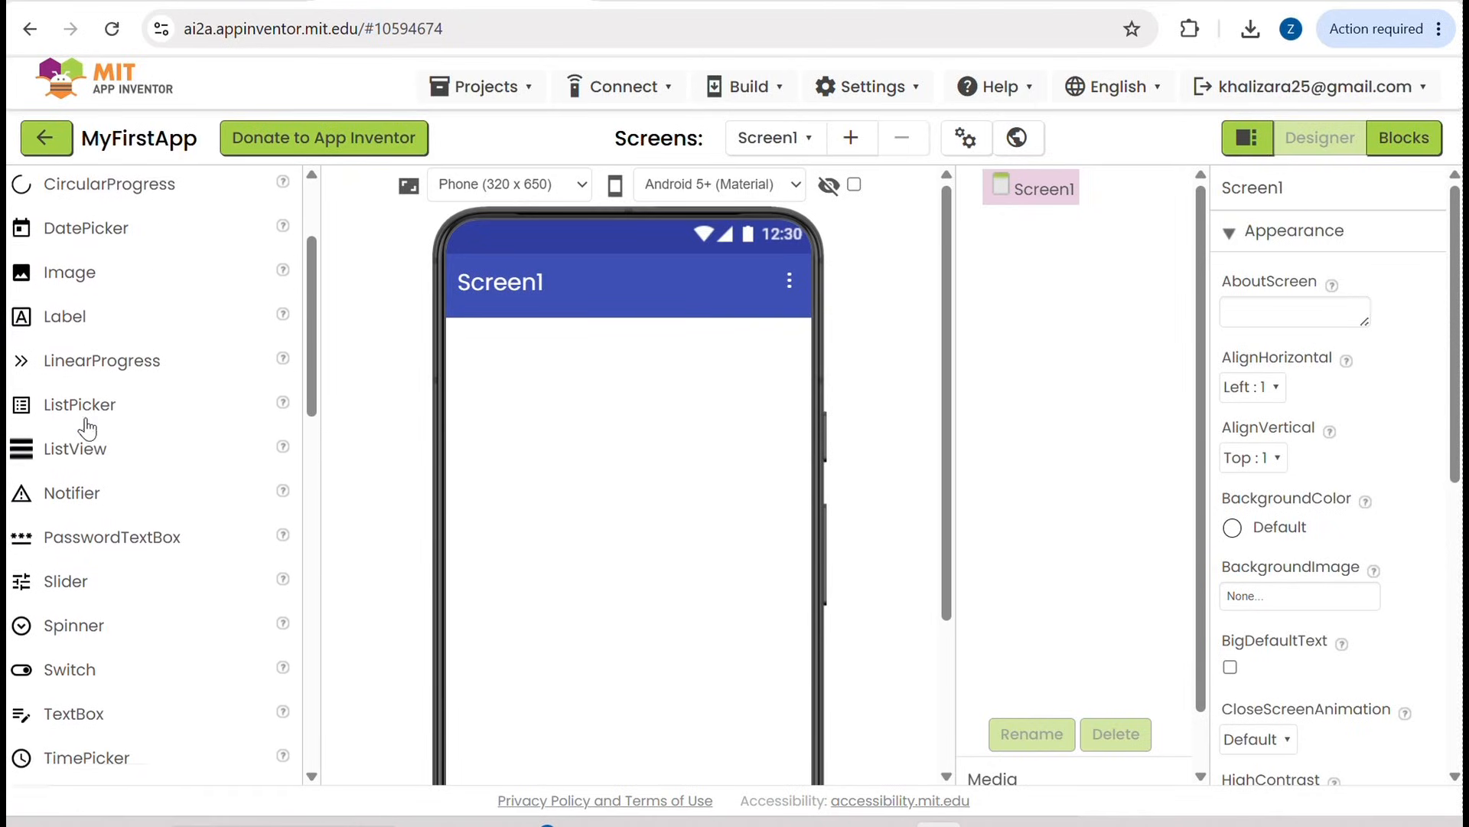
{"action": "scroll", "coordinate": [86, 428], "scroll_direction": "down", "scroll_amount": 1}
{"action": "scroll", "coordinate": [86, 427], "scroll_direction": "down", "scroll_amount": 5}
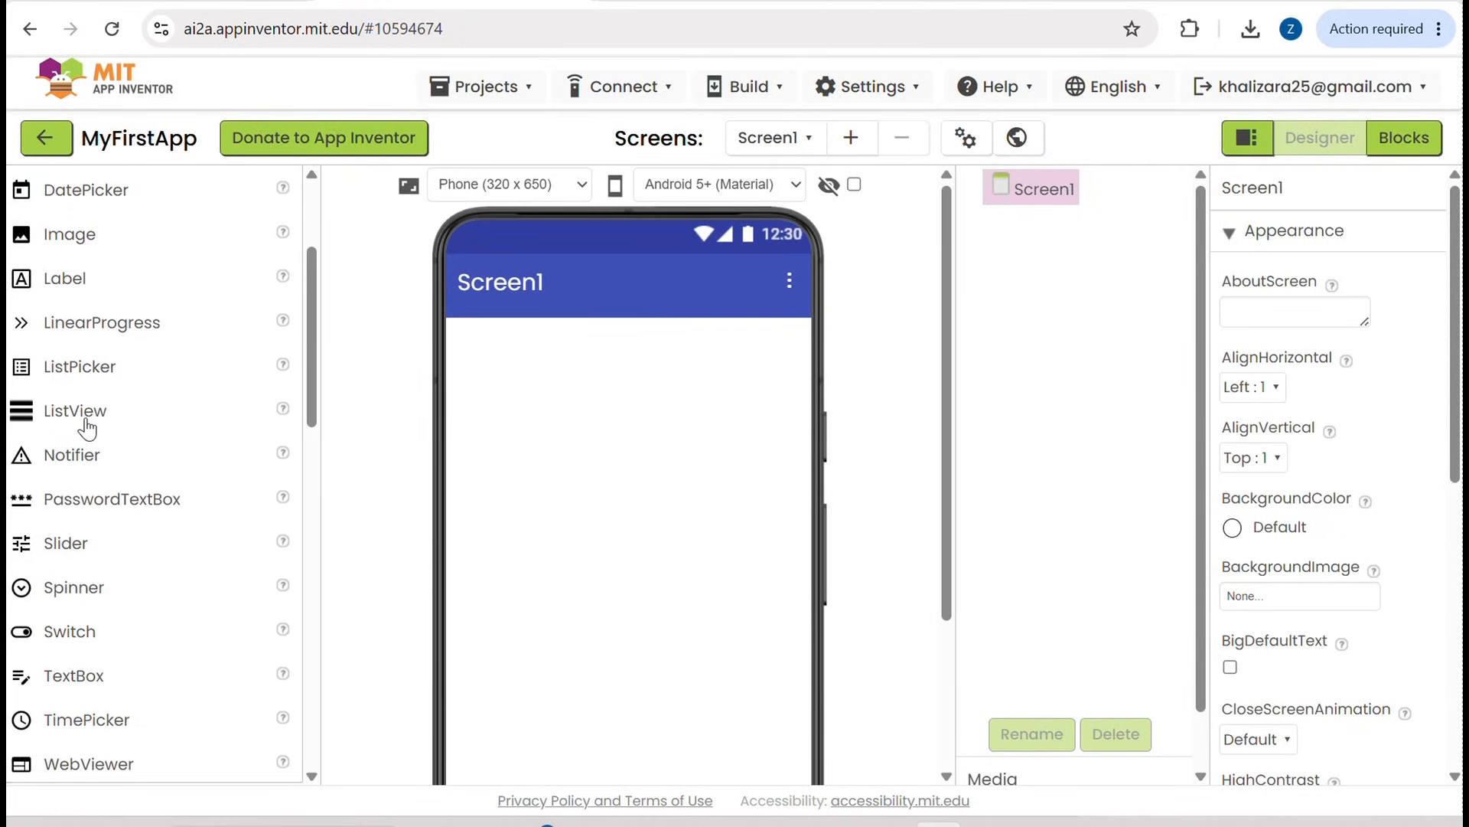
{"action": "scroll", "coordinate": [86, 427], "scroll_direction": "down", "scroll_amount": 1}
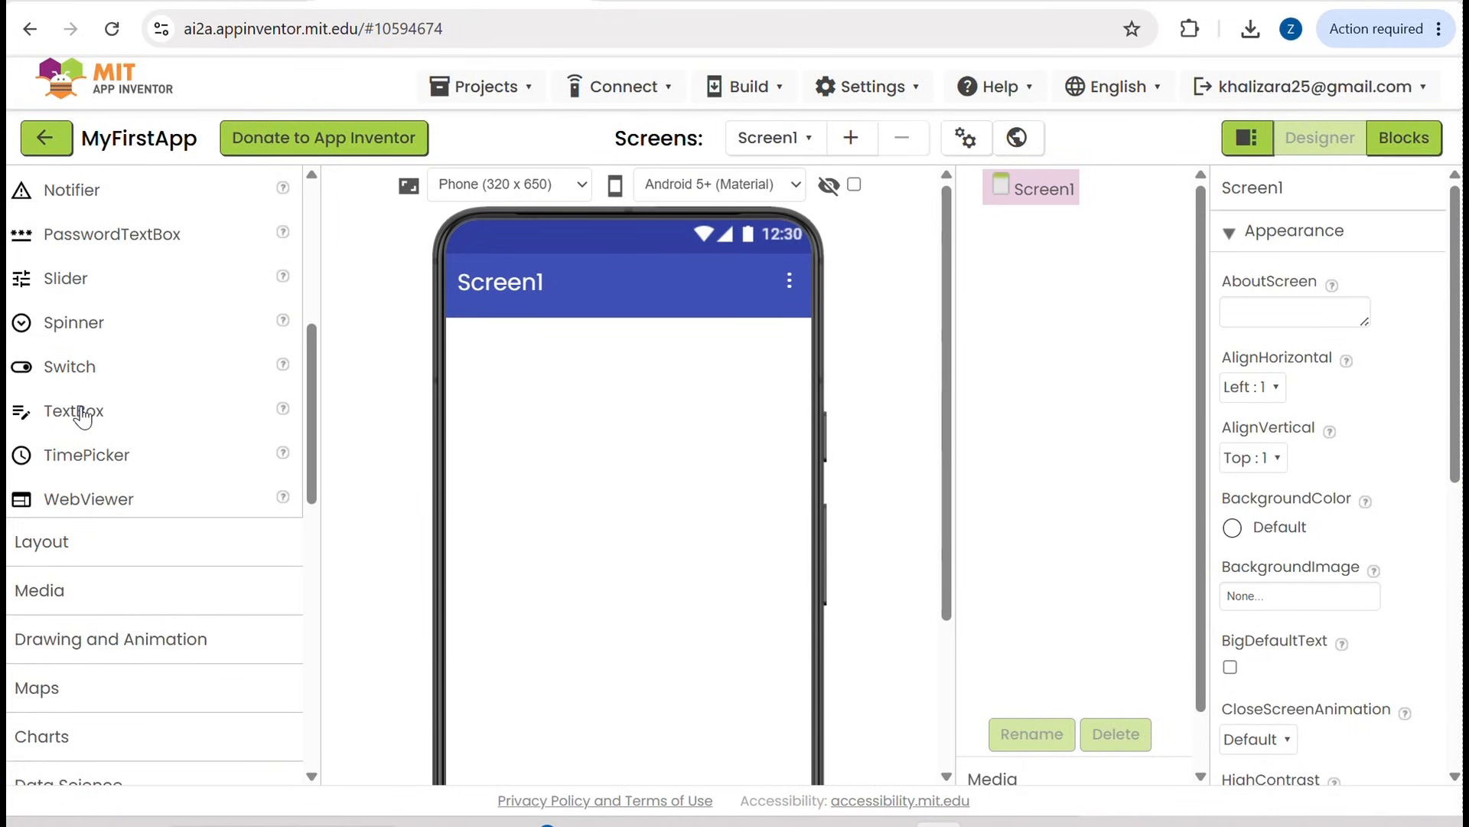
{"action": "left_click_drag", "start_coordinate": [79, 412], "coordinate": [580, 405]}
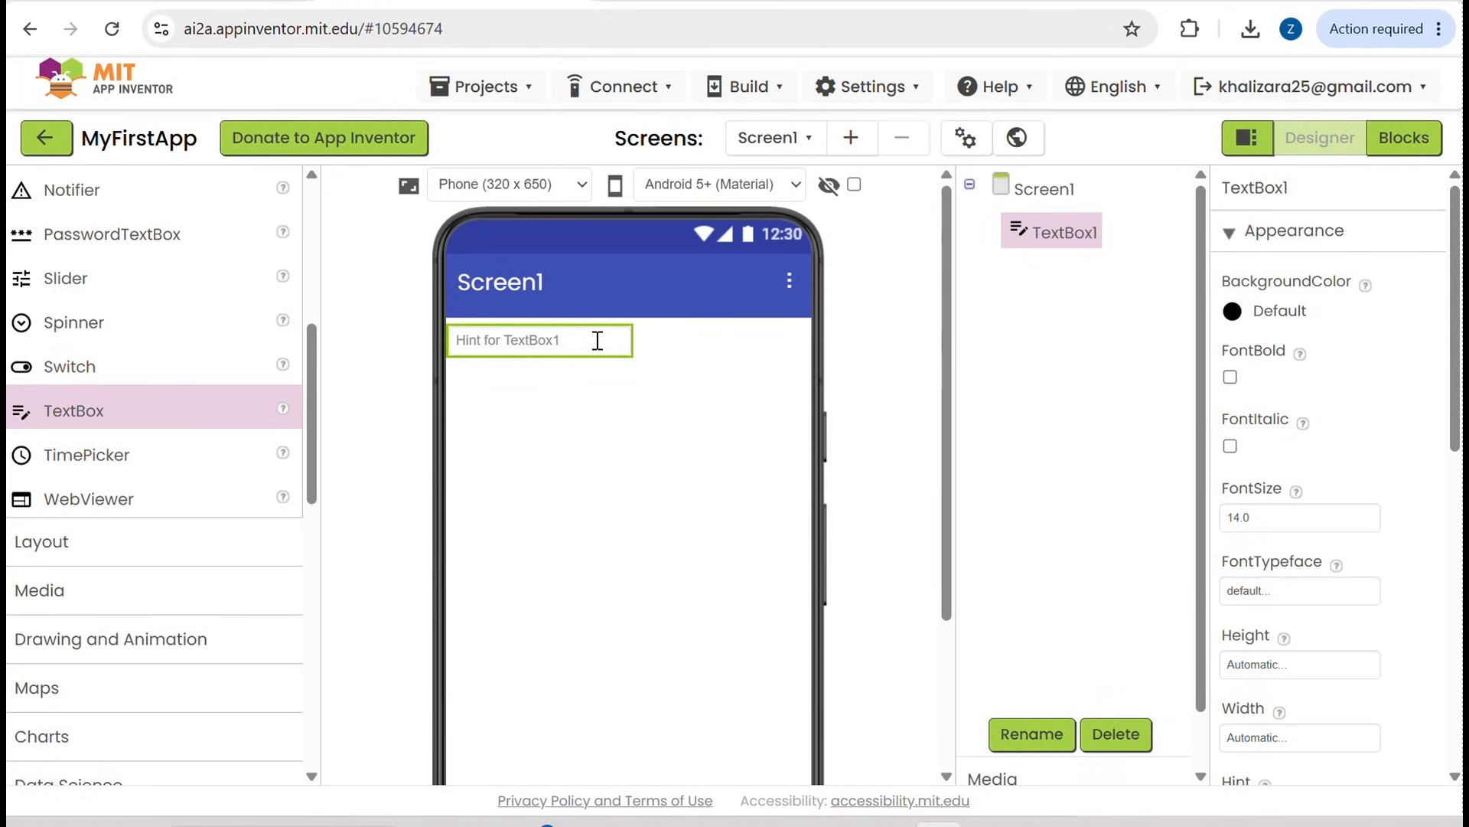
Step: Add a Label below the text box on Screen1 and an Image beneath it
{"action": "scroll", "coordinate": [252, 291], "scroll_direction": "up", "scroll_amount": 5}
{"action": "scroll", "coordinate": [255, 293], "scroll_direction": "up", "scroll_amount": 2}
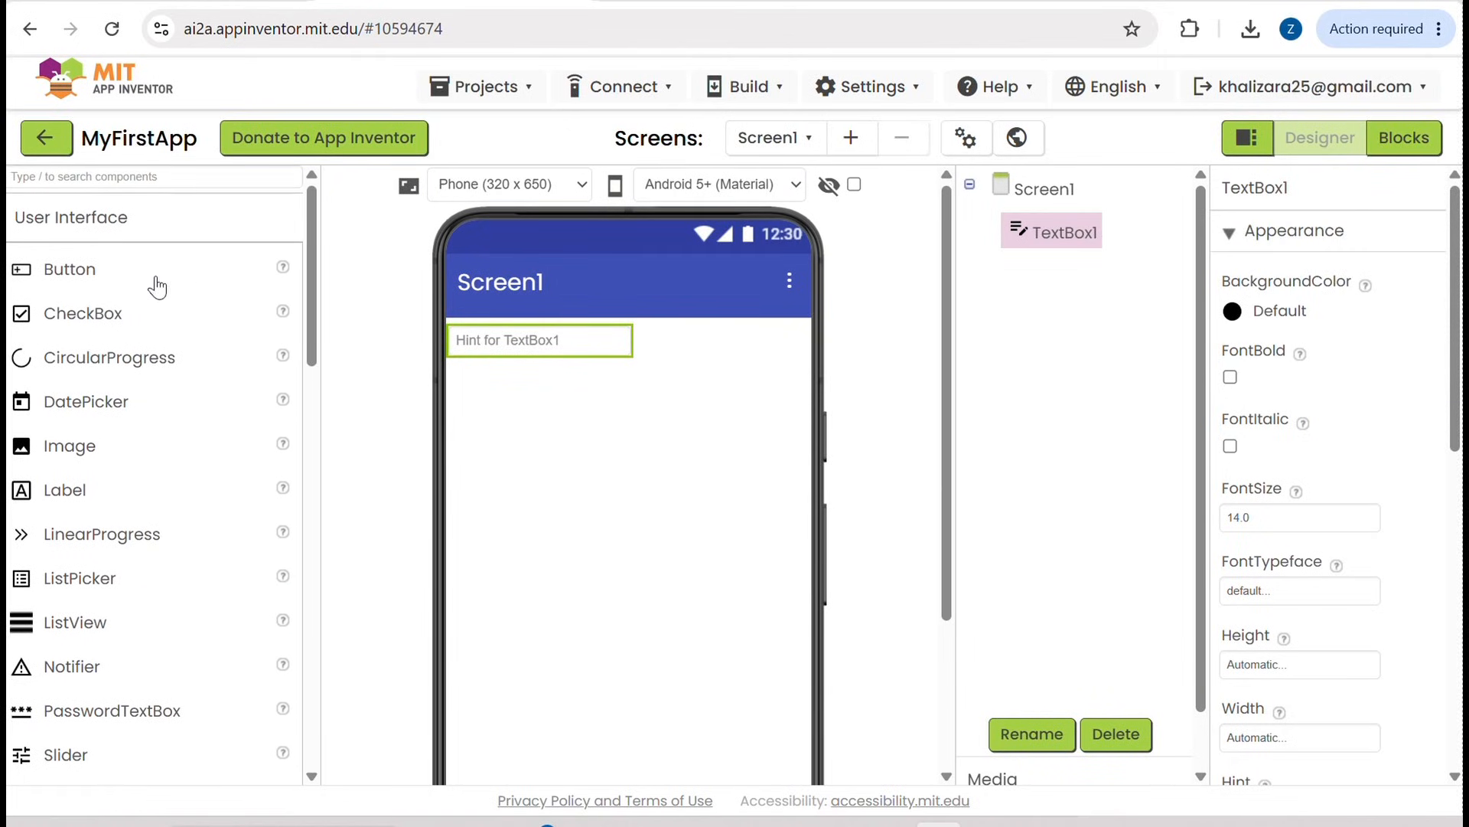
{"action": "left_click", "coordinate": [82, 503]}
{"action": "left_click_drag", "start_coordinate": [82, 503], "coordinate": [548, 403]}
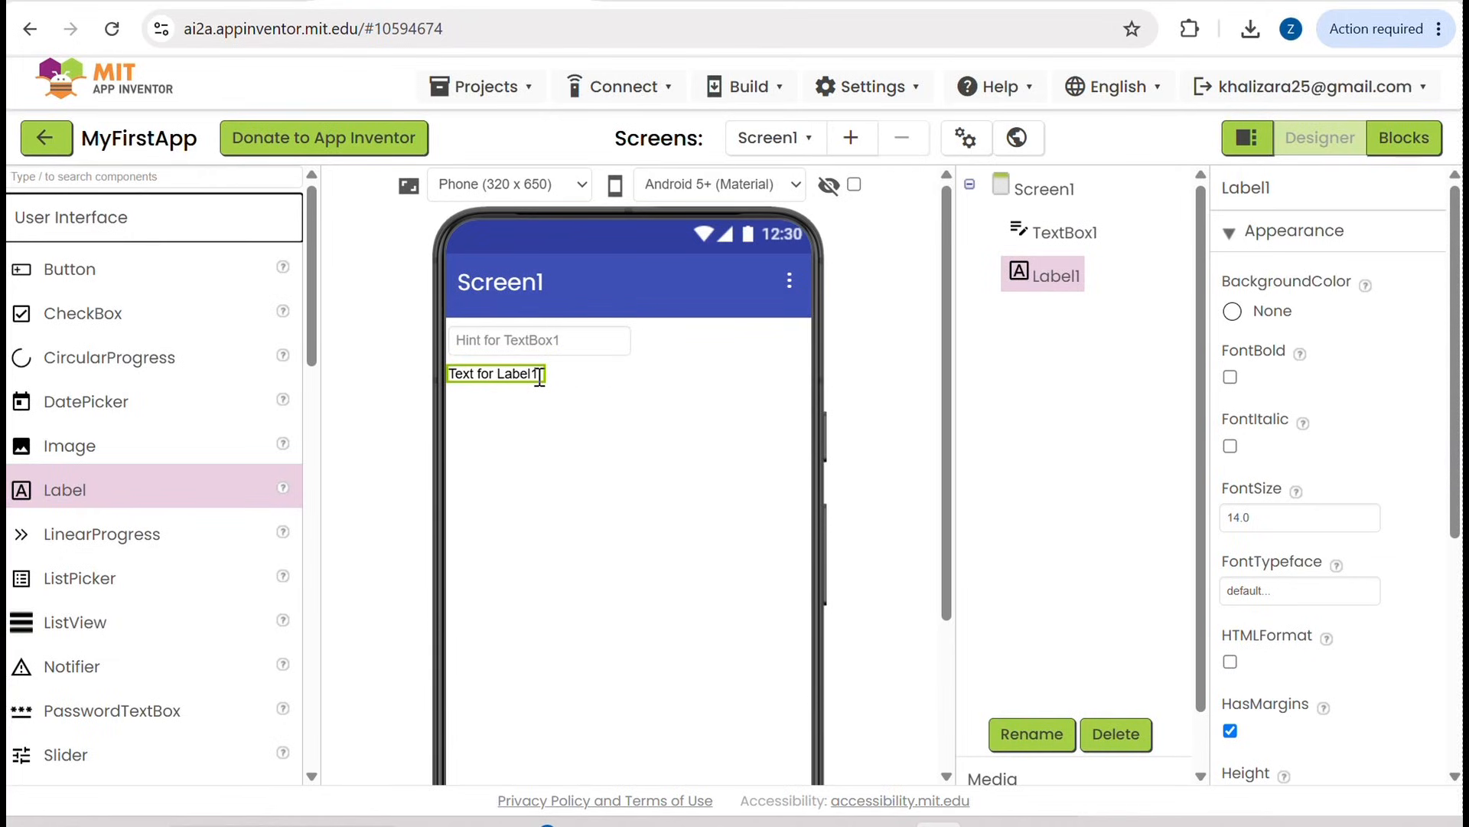
{"action": "mouse_move", "coordinate": [533, 374]}
{"action": "left_mouse_down"}
{"action": "mouse_move", "coordinate": [502, 375]}
{"action": "mouse_move", "coordinate": [527, 373]}
{"action": "left_mouse_up"}
{"action": "left_click_drag", "start_coordinate": [112, 449], "coordinate": [581, 497]}
Step: Add a Button below the image on Screen1 and two CheckBoxes beneath it
{"action": "left_click_drag", "start_coordinate": [108, 282], "coordinate": [487, 514]}
{"action": "left_click_drag", "start_coordinate": [72, 314], "coordinate": [544, 548]}
{"action": "left_click", "coordinate": [483, 529]}
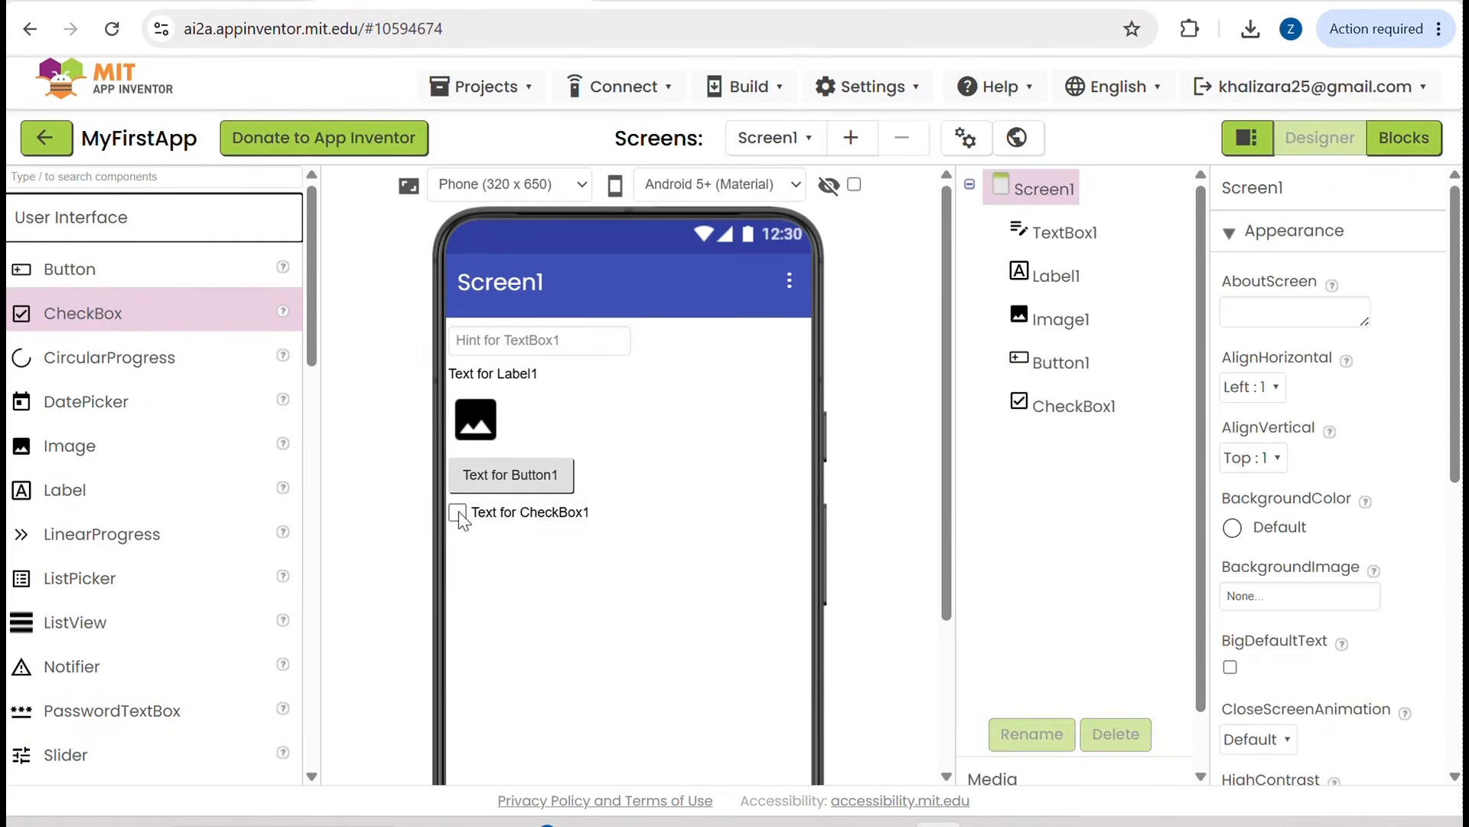
{"action": "left_click", "coordinate": [460, 517]}
{"action": "left_click_drag", "start_coordinate": [134, 315], "coordinate": [525, 590]}
{"action": "left_click", "coordinate": [527, 592]}
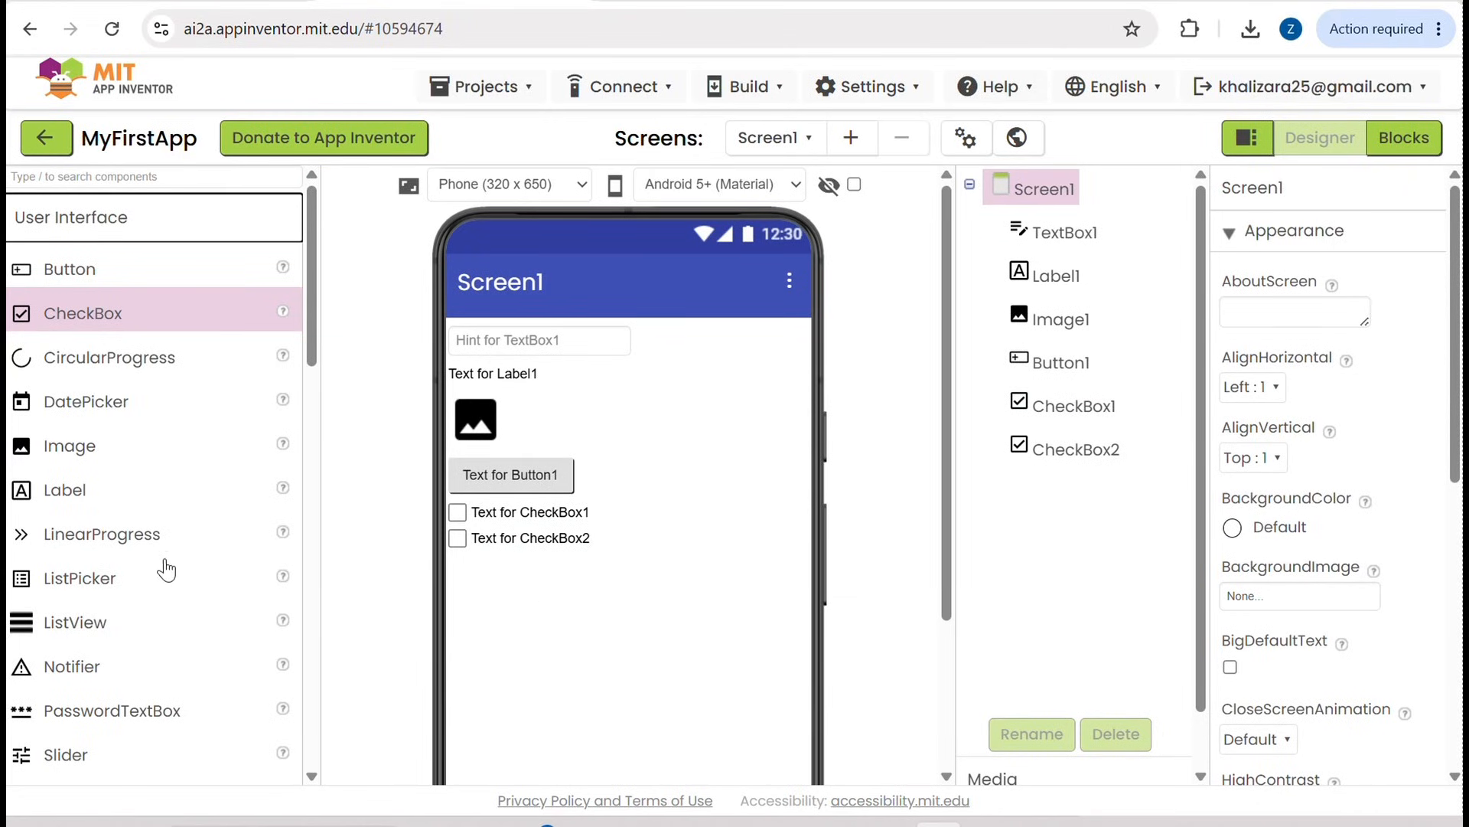
Step: Examine the components offered in the Layout, Media and Storage groups of the palette
{"action": "scroll", "coordinate": [154, 557], "scroll_direction": "down", "scroll_amount": 6}
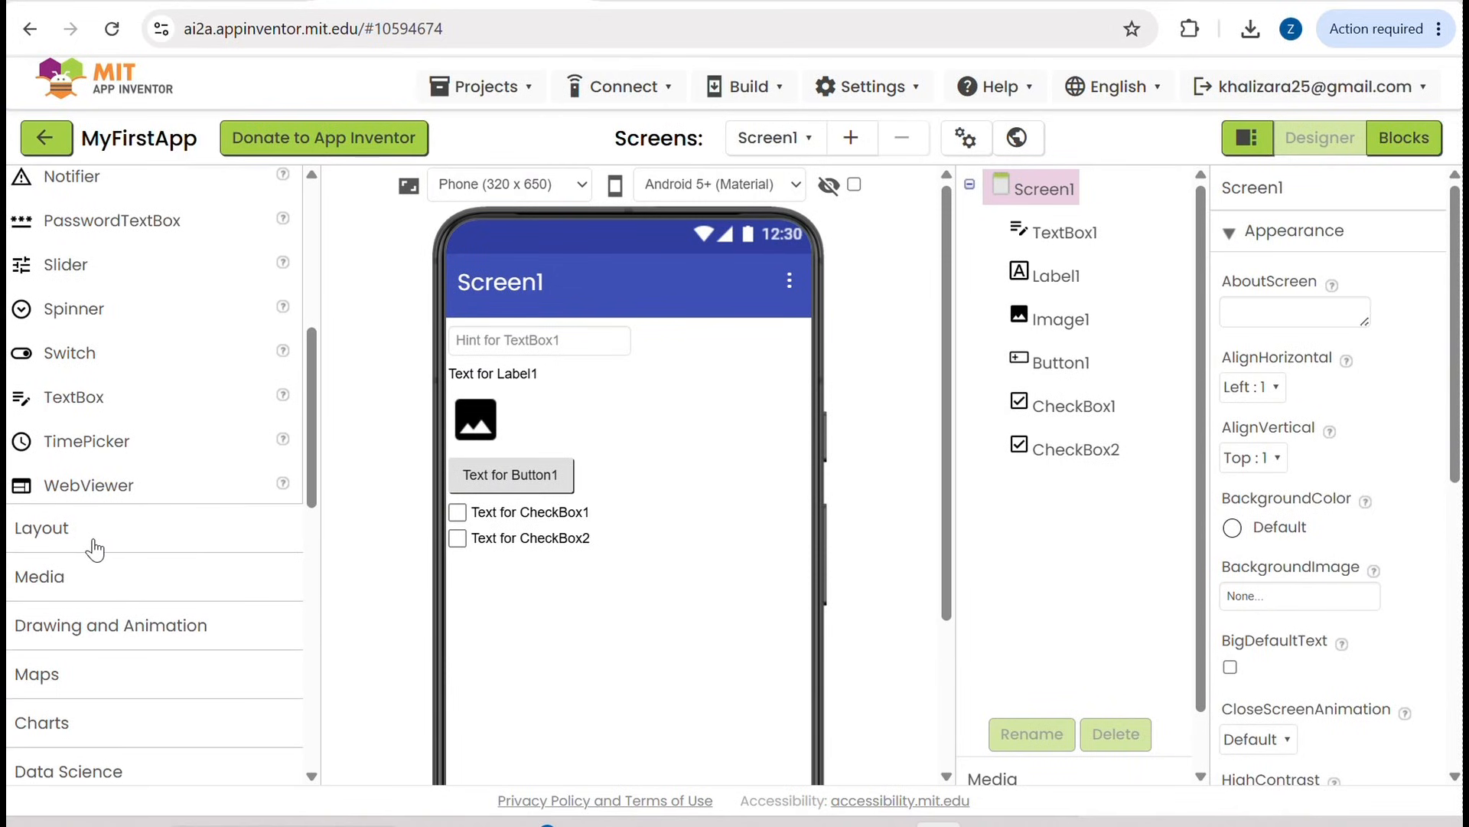
{"action": "left_click", "coordinate": [93, 548]}
{"action": "scroll", "coordinate": [91, 548], "scroll_direction": "down", "scroll_amount": 2}
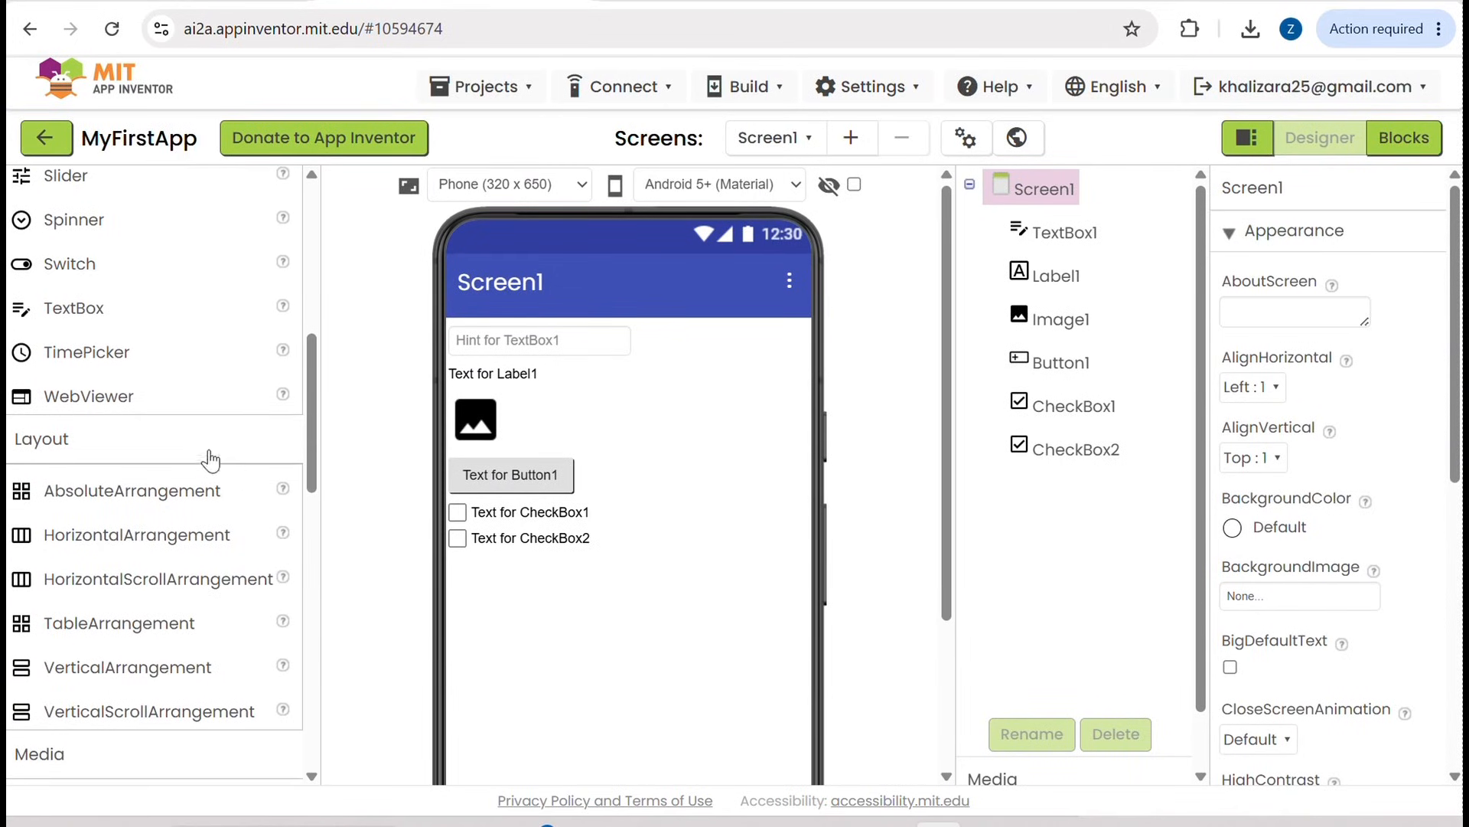
{"action": "scroll", "coordinate": [128, 542], "scroll_direction": "down", "scroll_amount": 2}
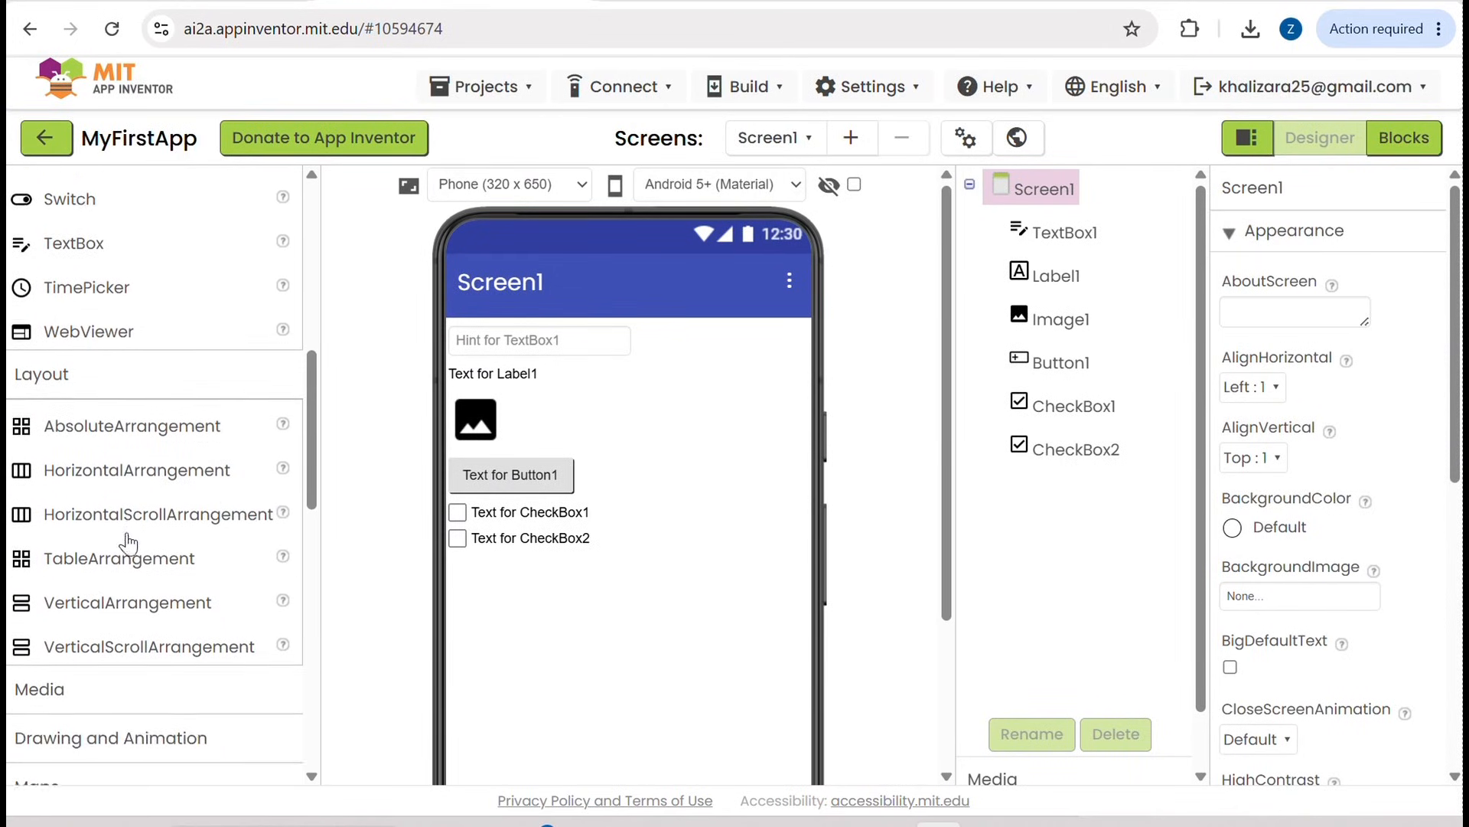
{"action": "scroll", "coordinate": [128, 542], "scroll_direction": "down", "scroll_amount": 2}
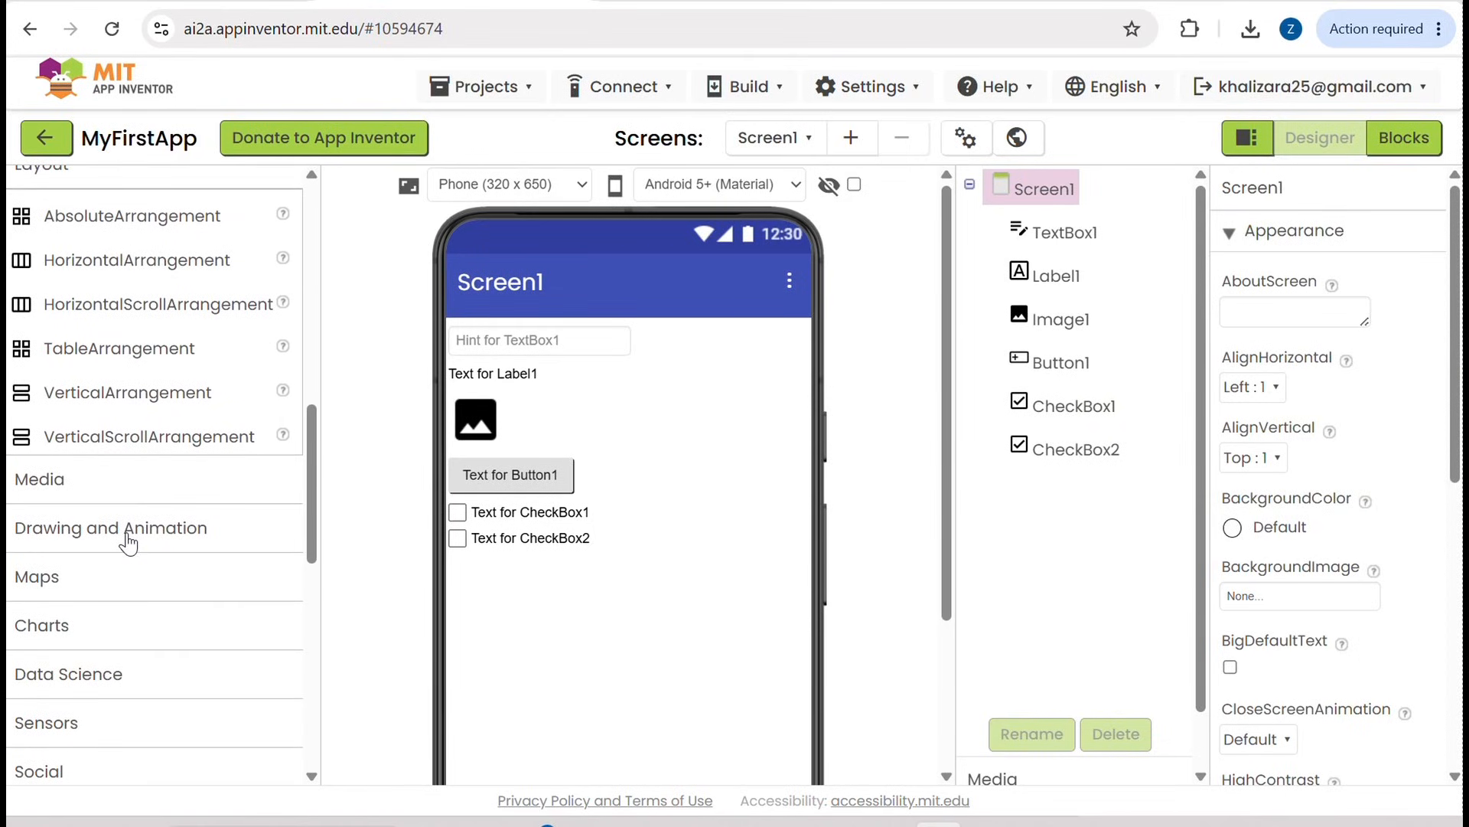
{"action": "scroll", "coordinate": [127, 542], "scroll_direction": "down", "scroll_amount": 1}
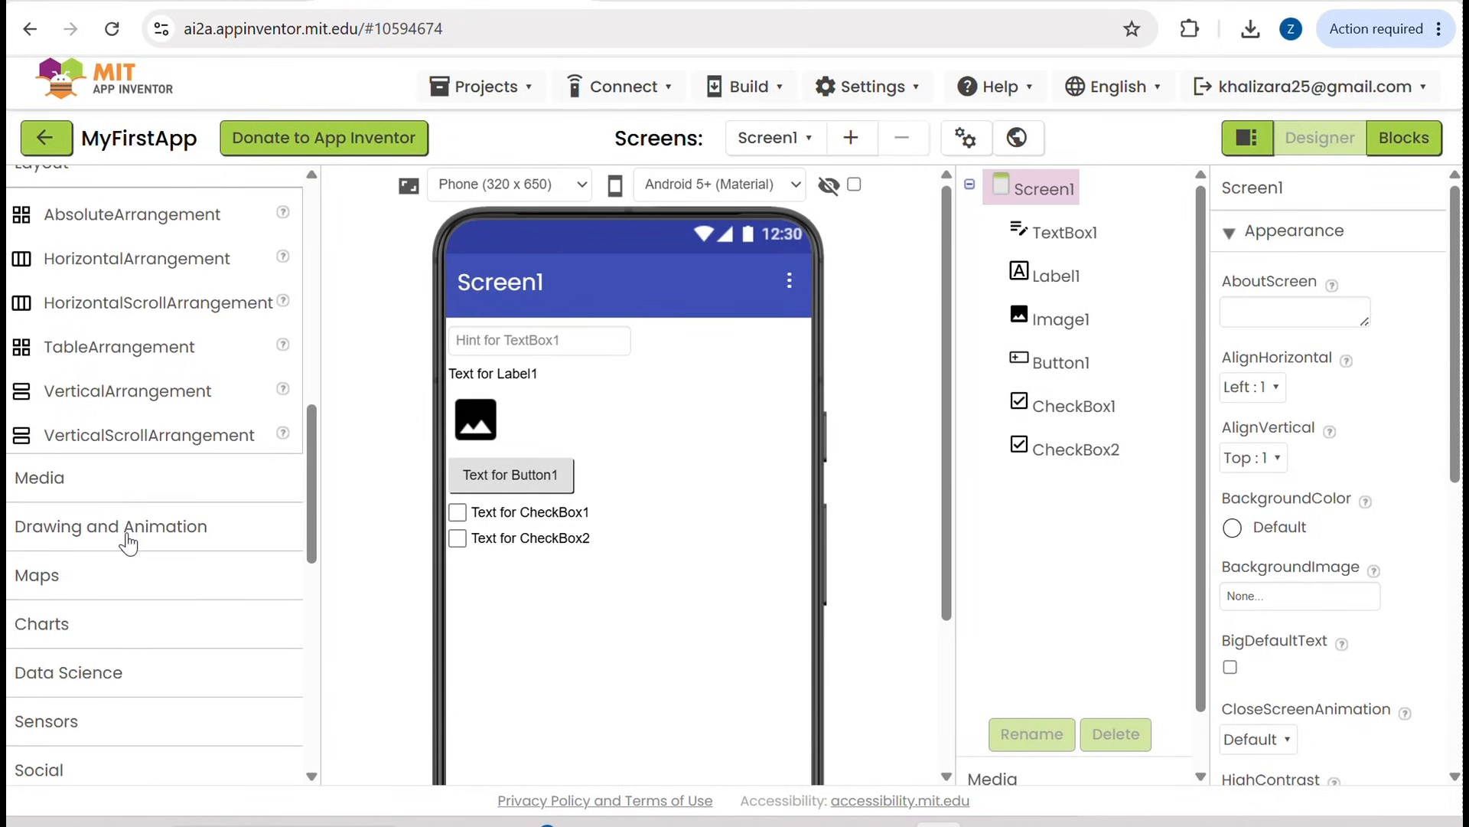
{"action": "left_click", "coordinate": [86, 491]}
{"action": "scroll", "coordinate": [56, 565], "scroll_direction": "down", "scroll_amount": 10}
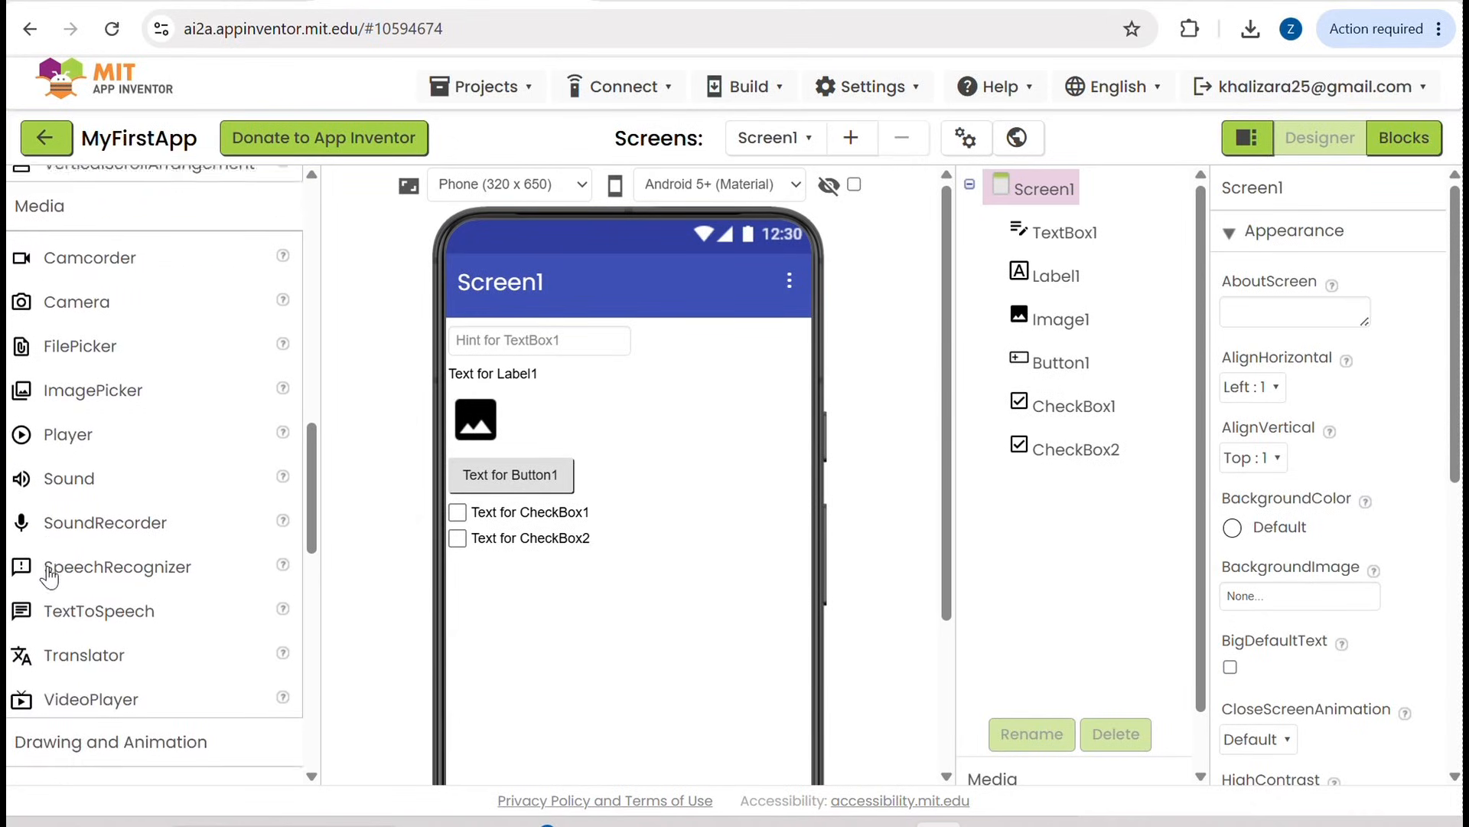
{"action": "scroll", "coordinate": [47, 571], "scroll_direction": "down", "scroll_amount": 1}
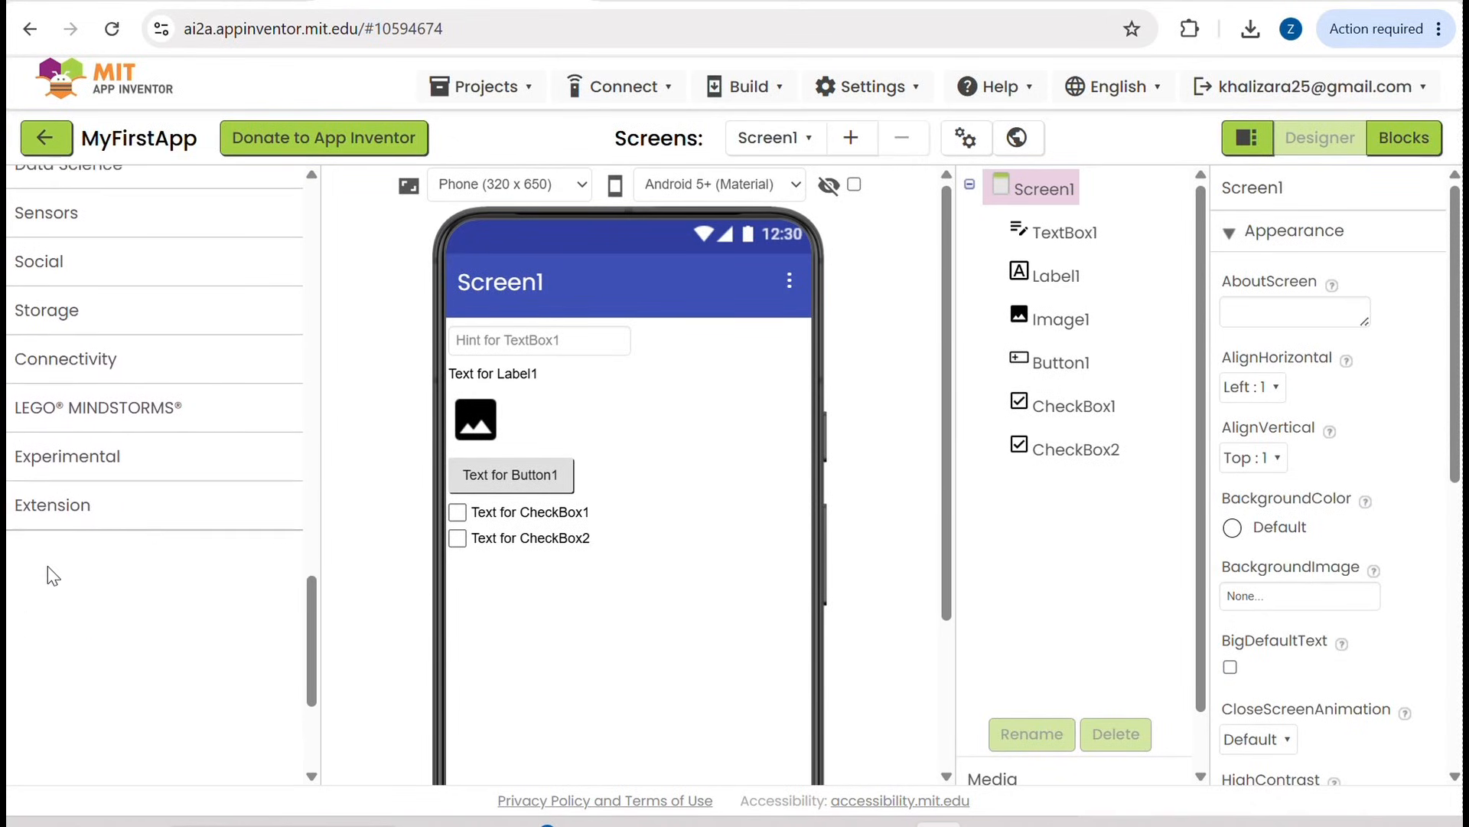
{"action": "scroll", "coordinate": [49, 569], "scroll_direction": "up", "scroll_amount": 1}
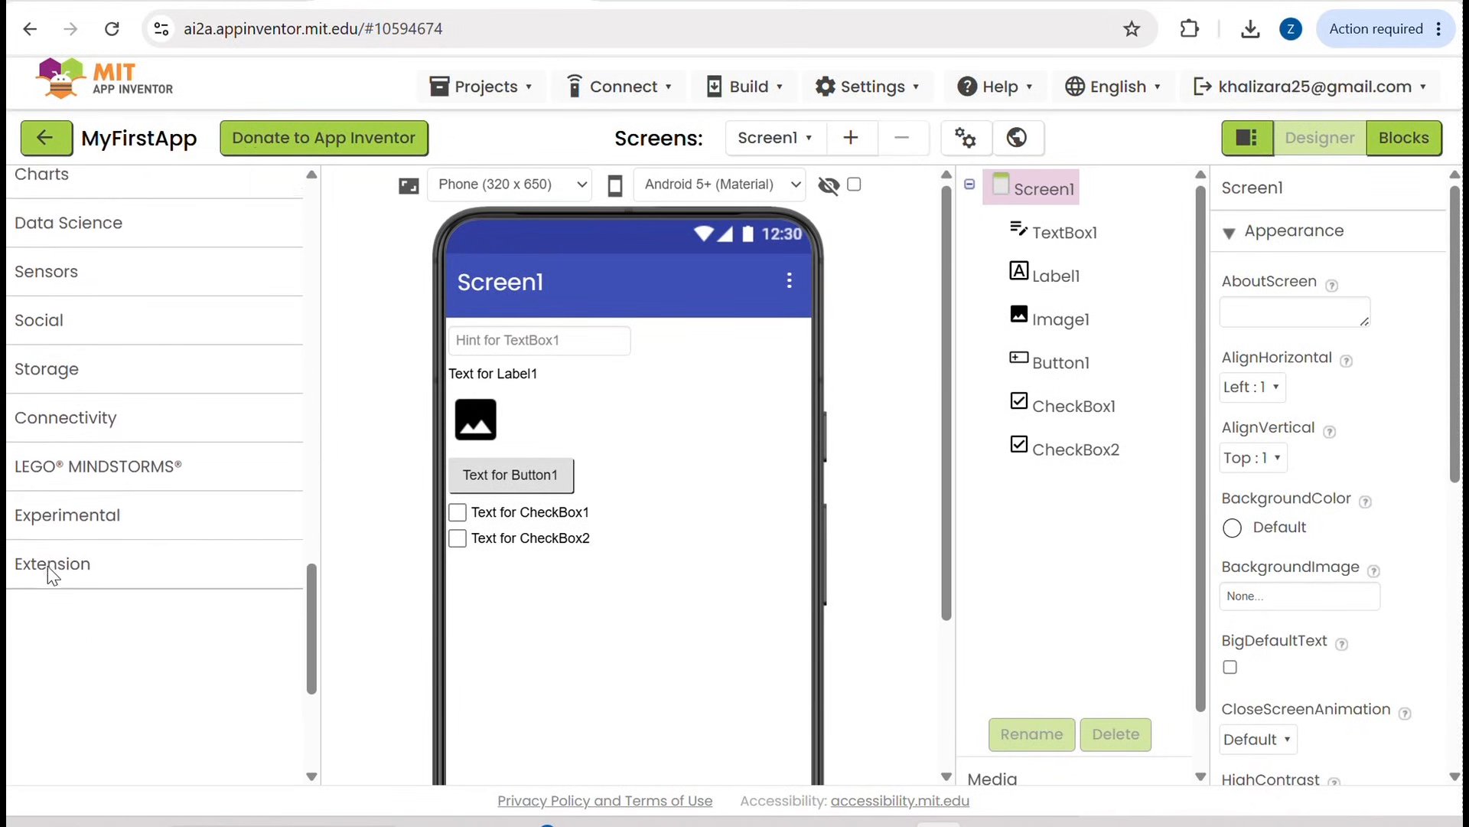
{"action": "left_click", "coordinate": [111, 385]}
{"action": "scroll", "coordinate": [111, 385], "scroll_direction": "down", "scroll_amount": 1}
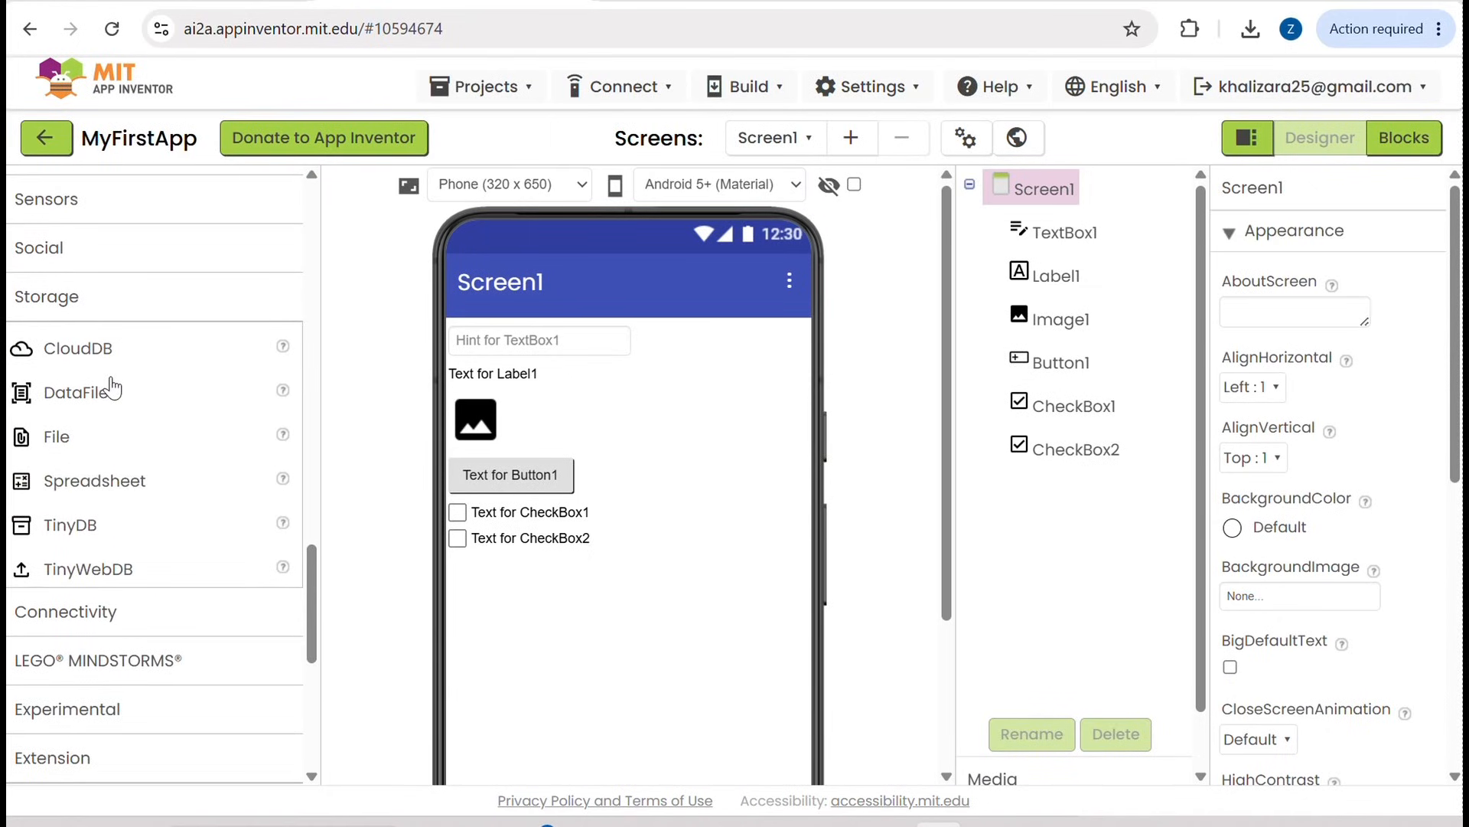
Step: Examine the component groups in the palette and the full phone preview of Screen1
{"action": "scroll", "coordinate": [111, 388], "scroll_direction": "up", "scroll_amount": 5}
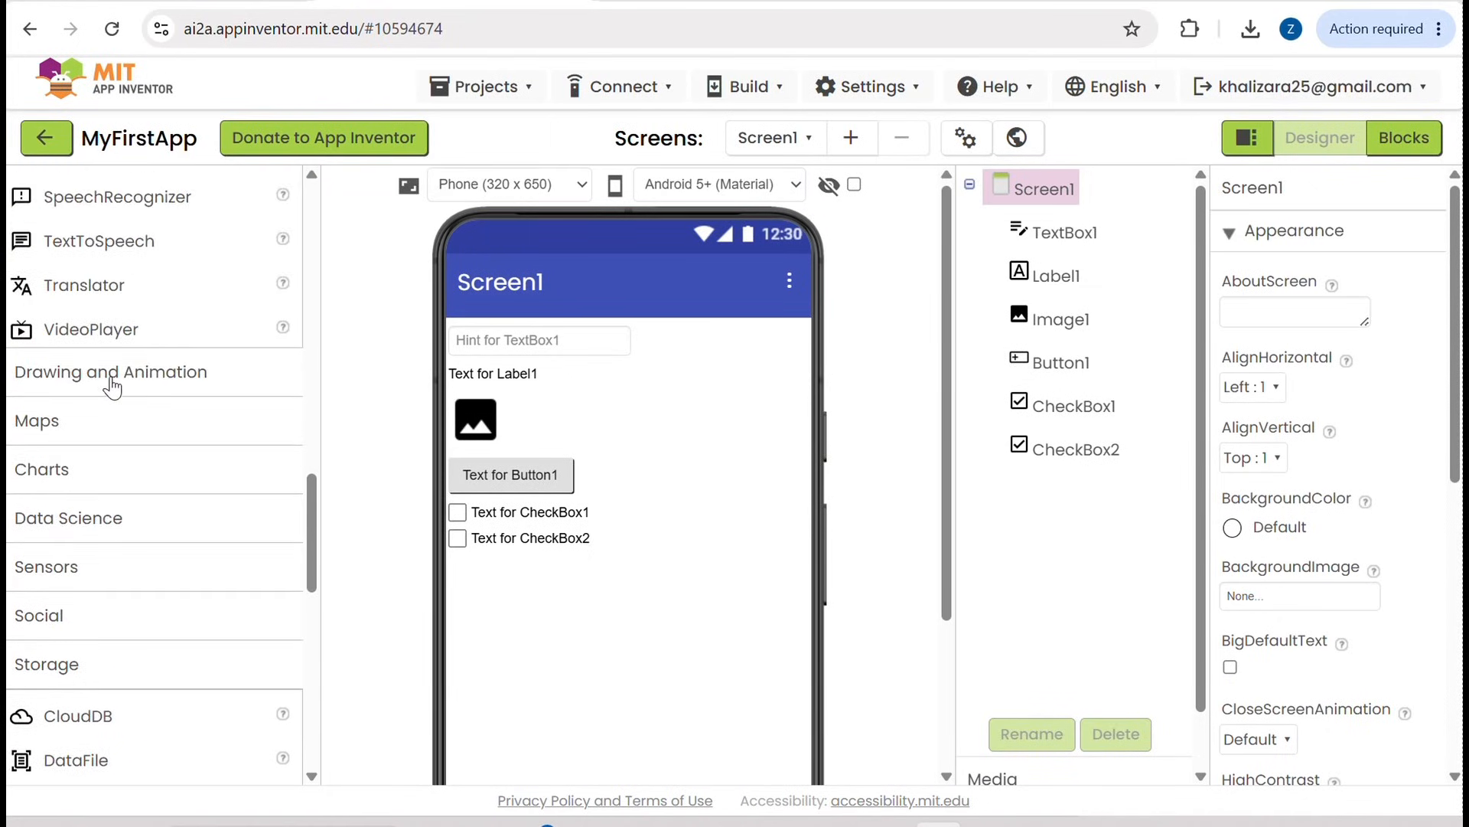
{"action": "scroll", "coordinate": [111, 388], "scroll_direction": "up", "scroll_amount": 10}
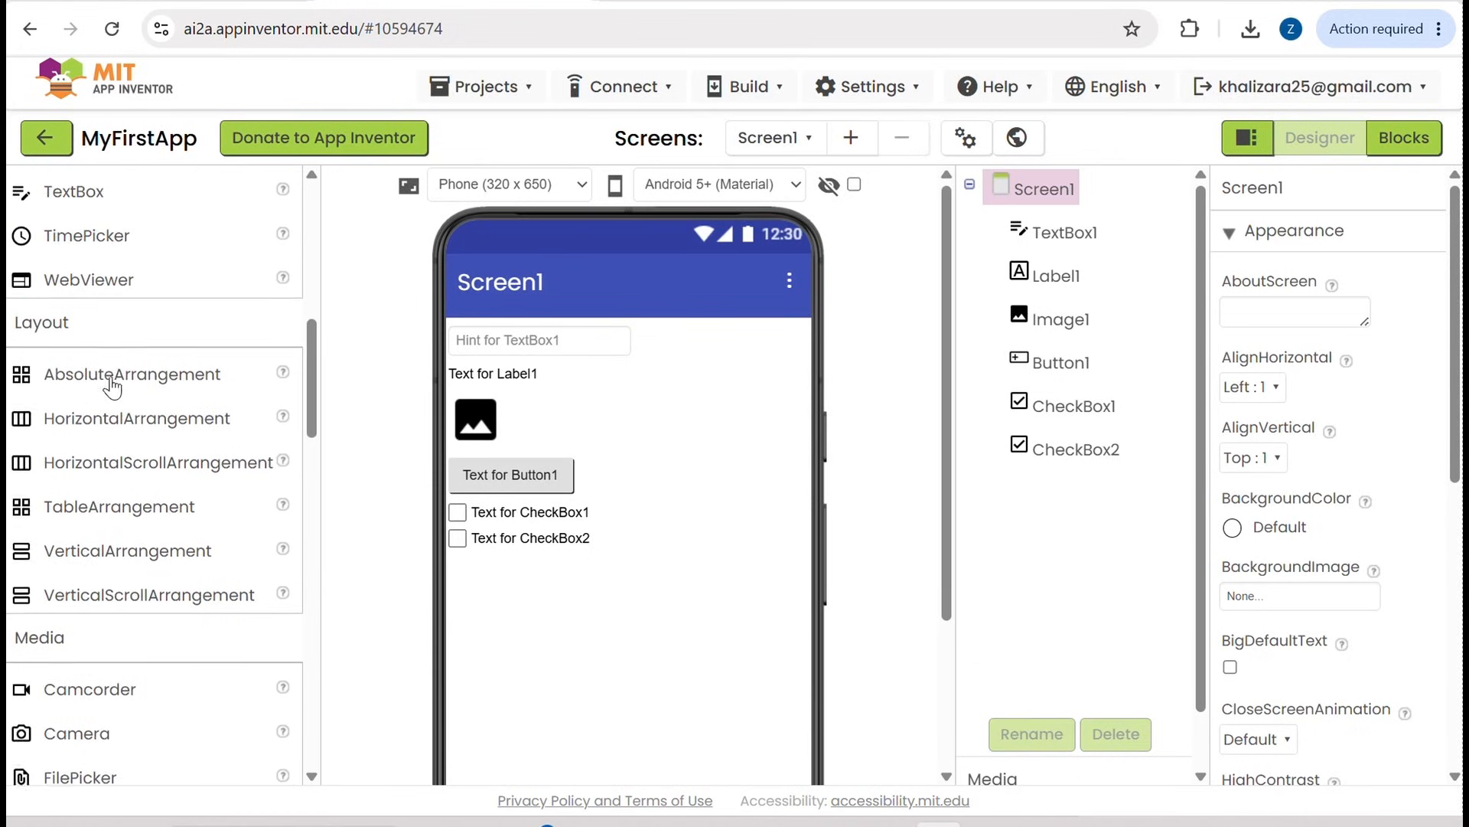
{"action": "scroll", "coordinate": [111, 388], "scroll_direction": "up", "scroll_amount": 7}
{"action": "scroll", "coordinate": [111, 388], "scroll_direction": "down", "scroll_amount": 20}
{"action": "scroll", "coordinate": [113, 388], "scroll_direction": "down", "scroll_amount": 2}
{"action": "scroll", "coordinate": [113, 387], "scroll_direction": "up", "scroll_amount": 2}
{"action": "scroll", "coordinate": [112, 389], "scroll_direction": "up", "scroll_amount": 1}
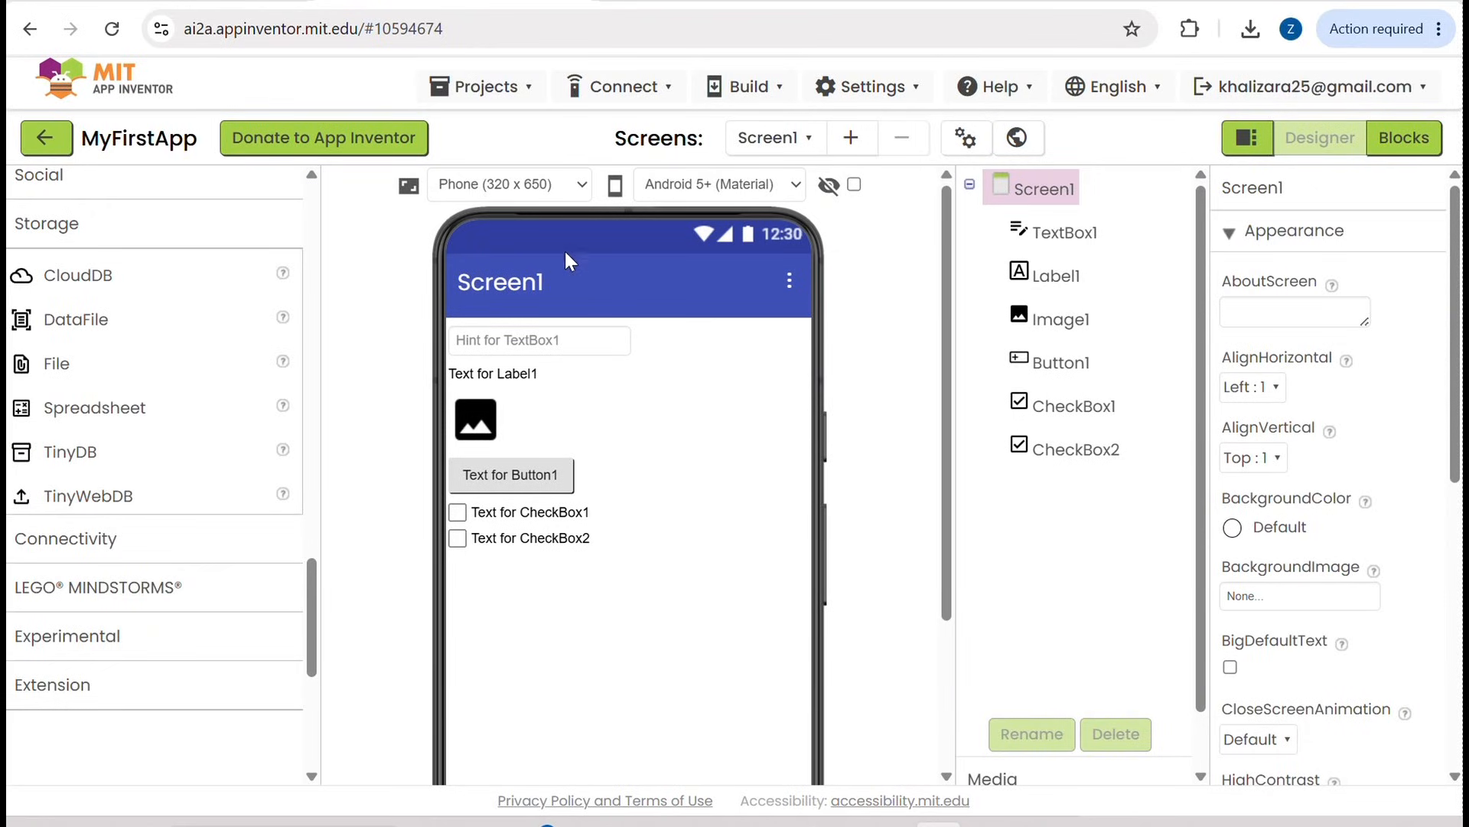
{"action": "scroll", "coordinate": [805, 590], "scroll_direction": "down", "scroll_amount": 3}
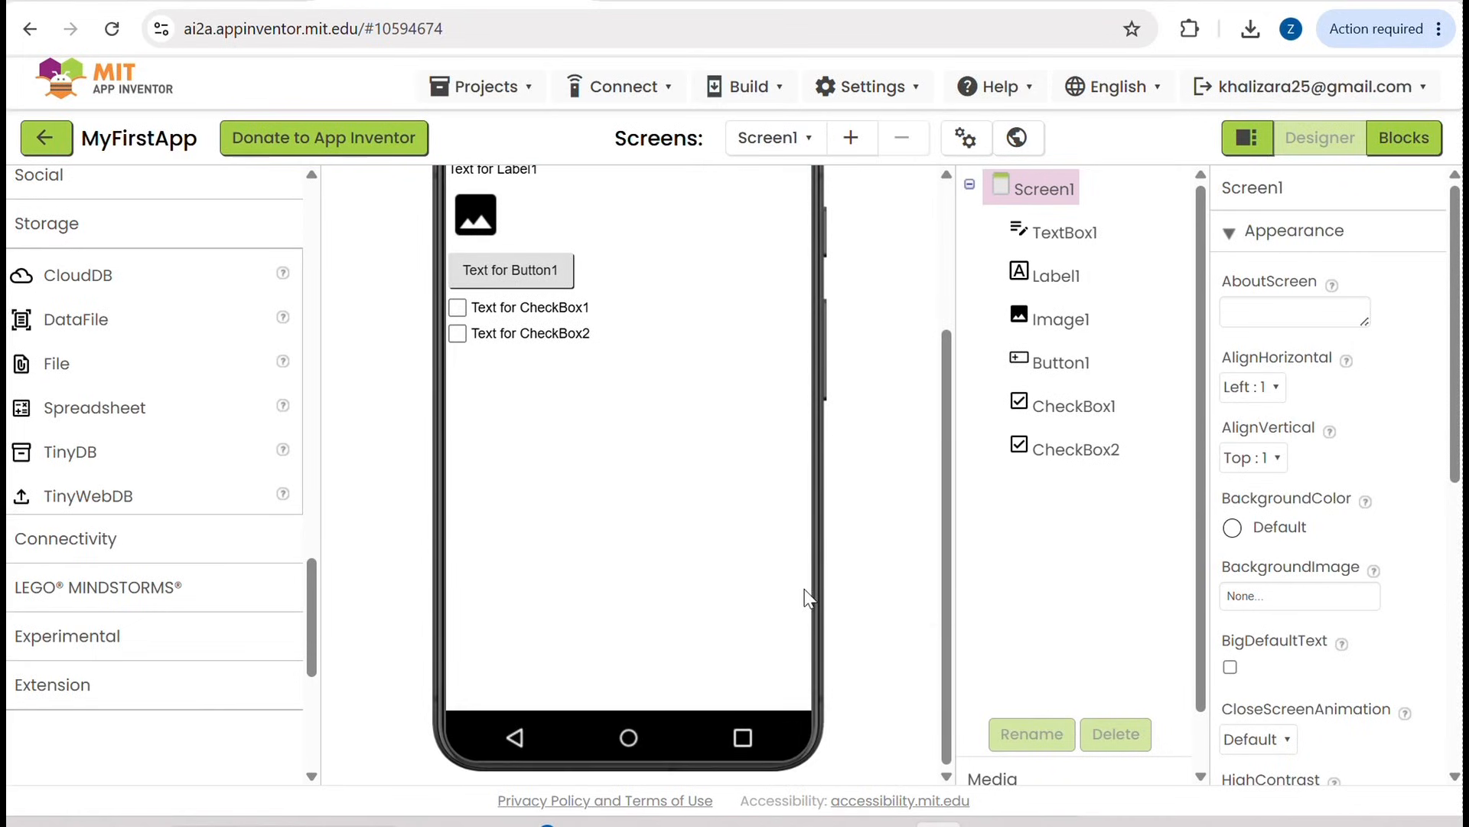
{"action": "scroll", "coordinate": [810, 598], "scroll_direction": "up", "scroll_amount": 3}
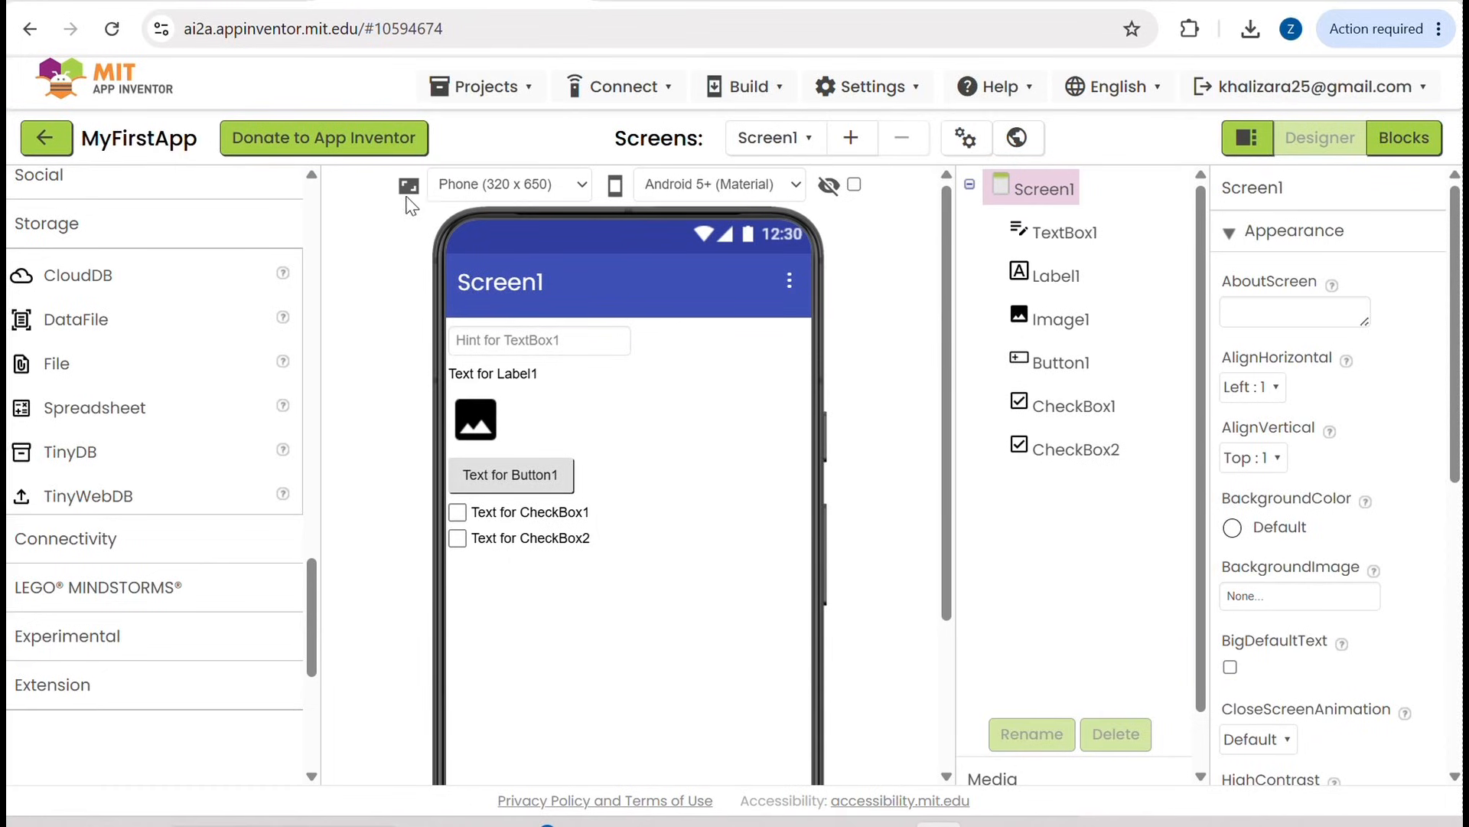
{"action": "scroll", "coordinate": [842, 607], "scroll_direction": "down", "scroll_amount": 1}
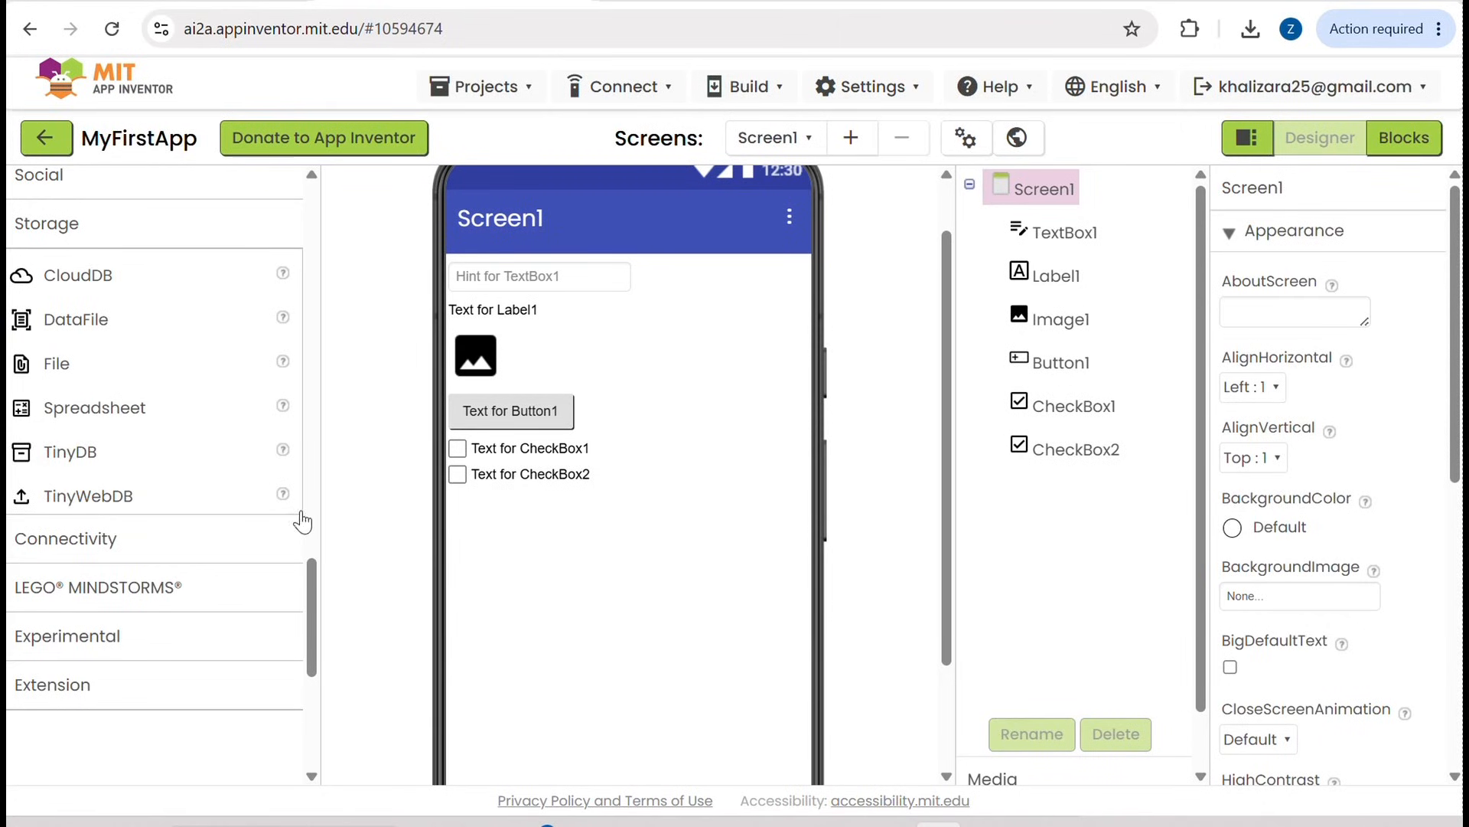
Step: Add a Translator from the Media components to Screen1 and an AbsoluteArrangement from the Layout components between the button and the check boxes
{"action": "scroll", "coordinate": [85, 460], "scroll_direction": "up", "scroll_amount": 6}
{"action": "left_click_drag", "start_coordinate": [61, 375], "coordinate": [600, 584]}
{"action": "scroll", "coordinate": [95, 264], "scroll_direction": "up", "scroll_amount": 5}
{"action": "left_click_drag", "start_coordinate": [95, 271], "coordinate": [642, 425]}
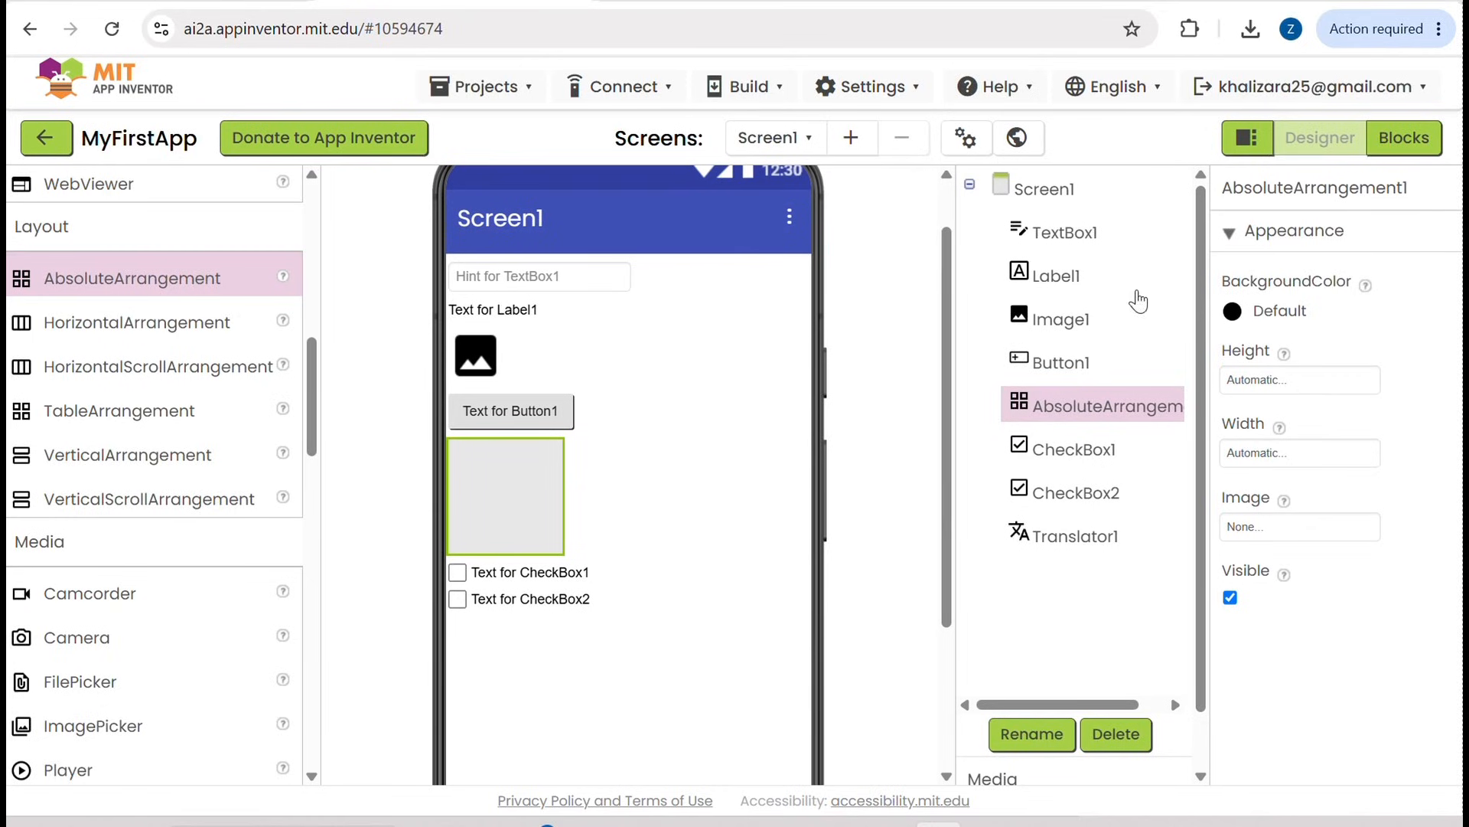
Step: Examine the component tree of Screen1, selecting the screen and each visible component in turn to see its properties
{"action": "scroll", "coordinate": [1112, 356], "scroll_direction": "down", "scroll_amount": 1}
{"action": "scroll", "coordinate": [1112, 356], "scroll_direction": "up", "scroll_amount": 1}
{"action": "scroll", "coordinate": [1112, 356], "scroll_direction": "down", "scroll_amount": 1}
{"action": "scroll", "coordinate": [1112, 356], "scroll_direction": "up", "scroll_amount": 1}
{"action": "left_click", "coordinate": [1044, 192]}
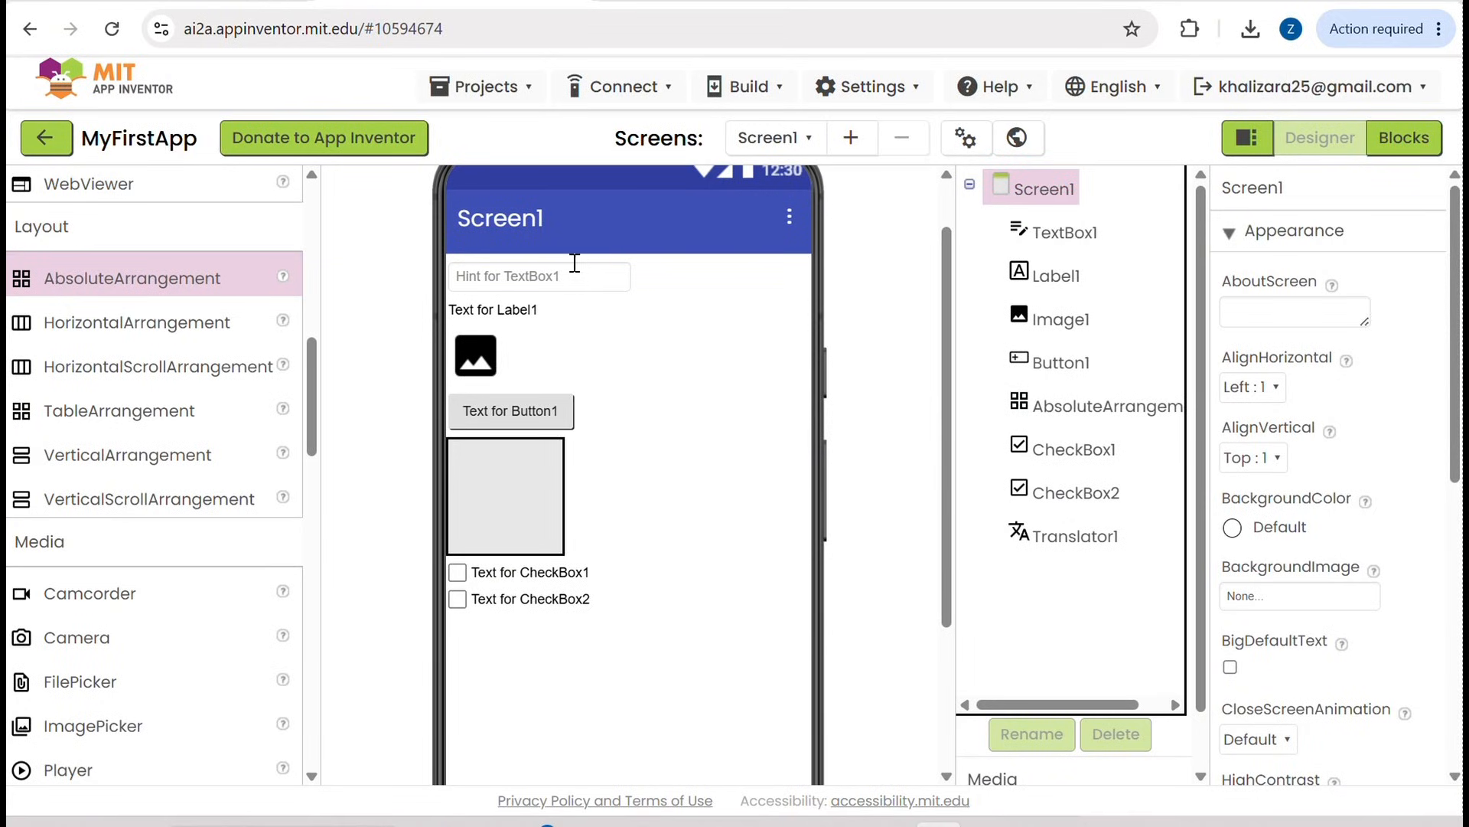
{"action": "left_click", "coordinate": [1078, 234]}
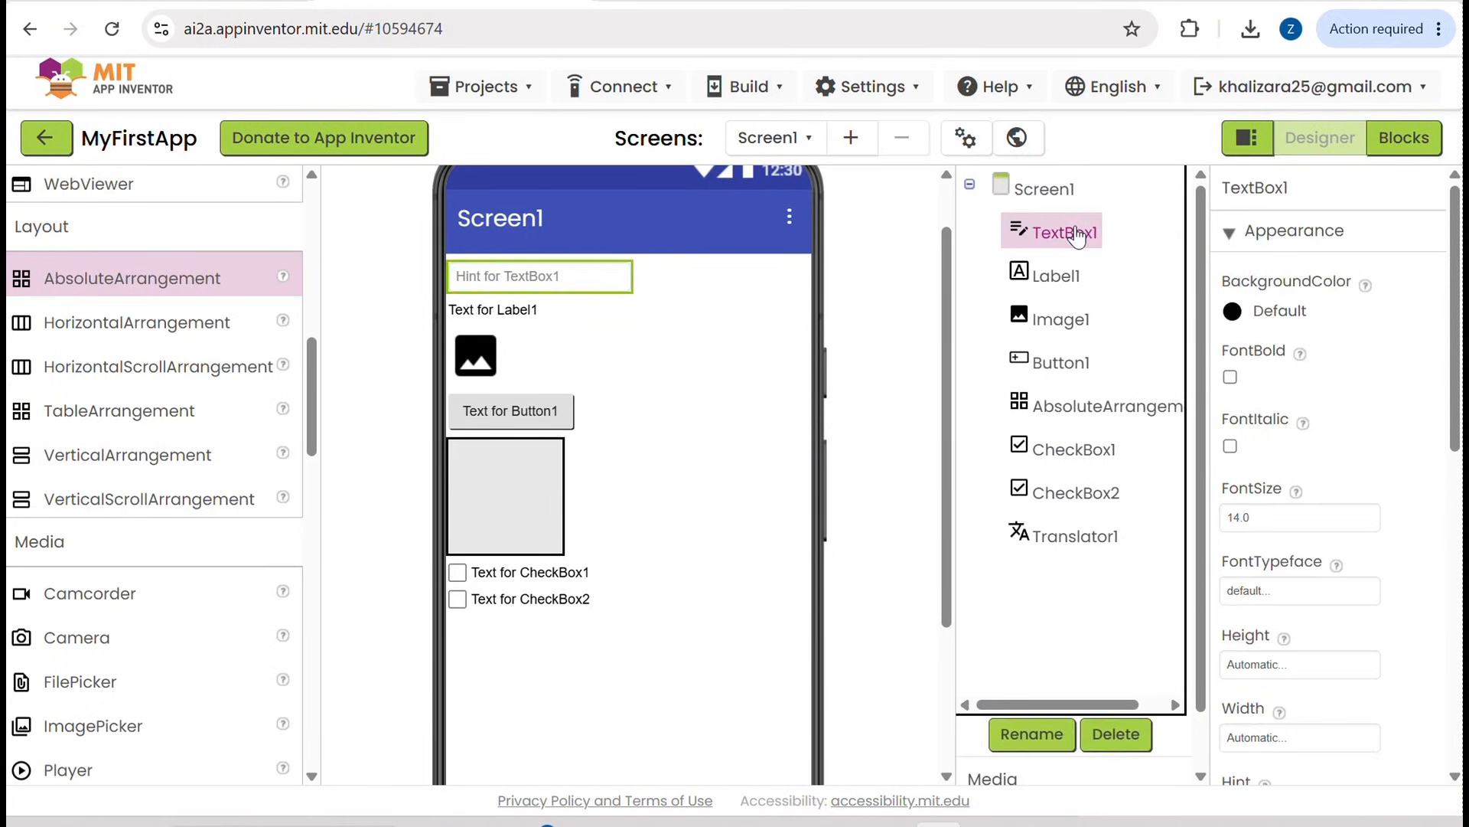
{"action": "left_click", "coordinate": [1054, 277]}
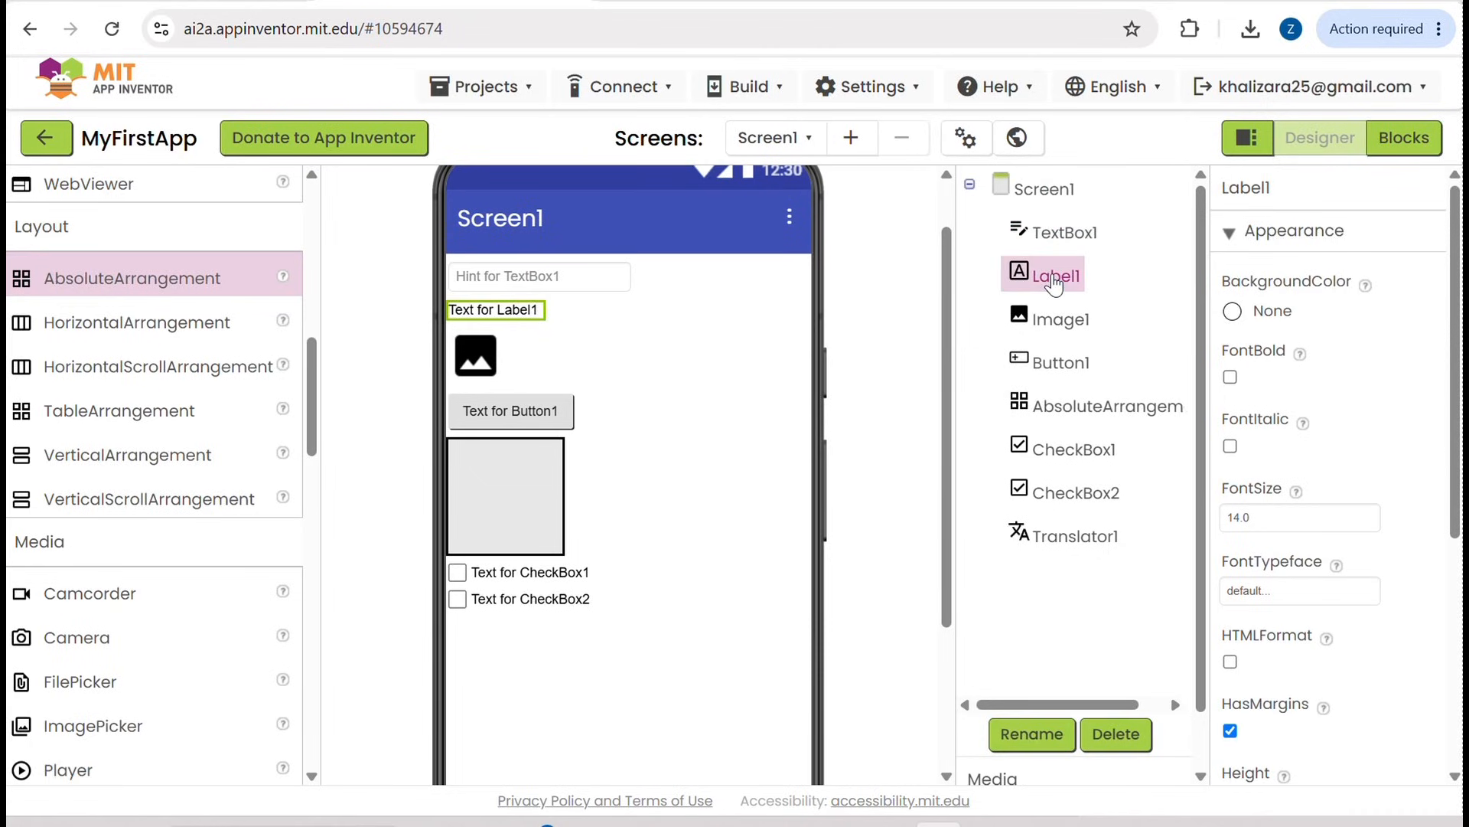
{"action": "left_click", "coordinate": [1050, 326]}
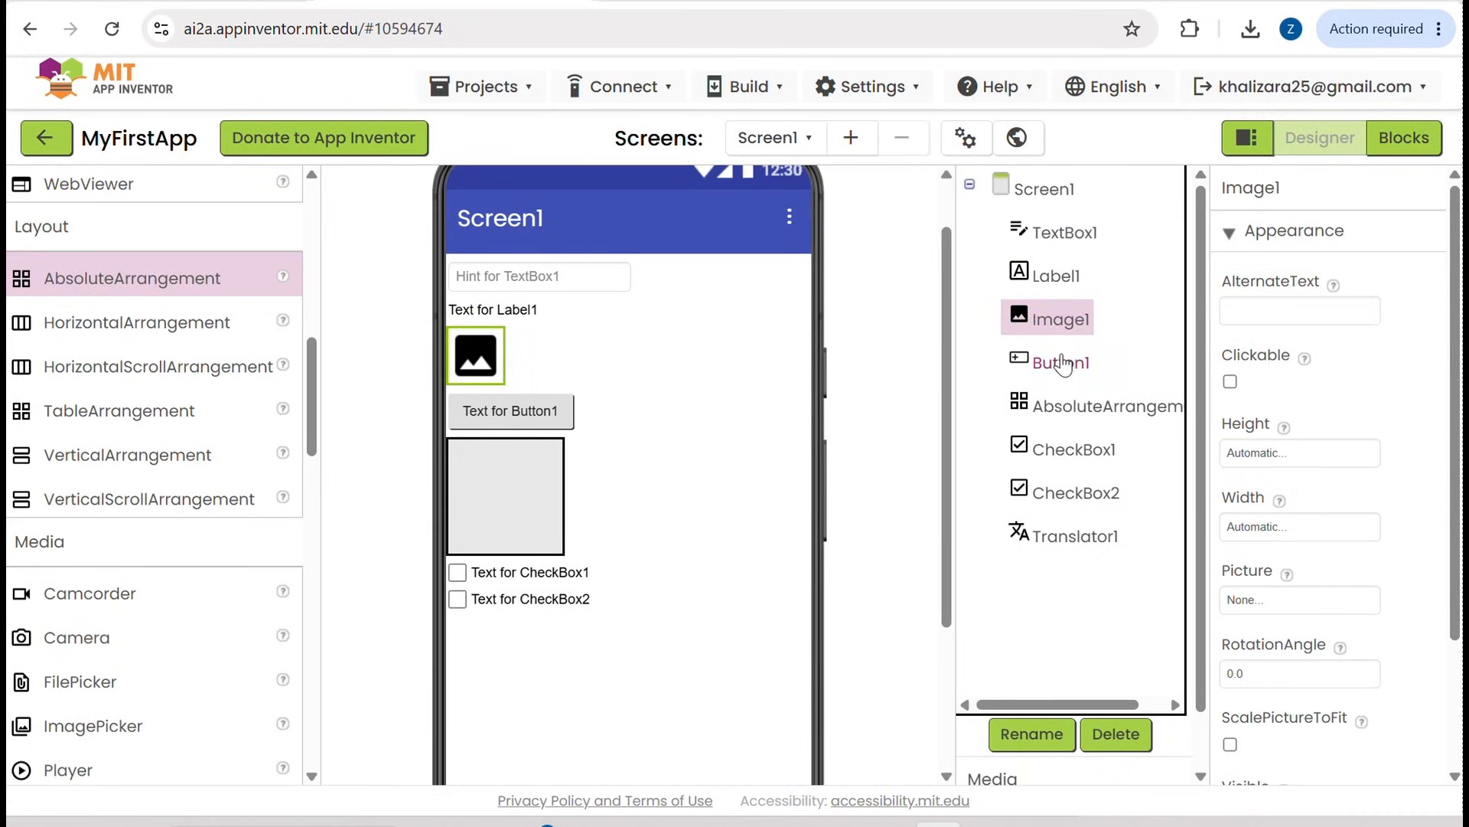
{"action": "left_click", "coordinate": [1062, 365]}
{"action": "left_click", "coordinate": [1065, 411]}
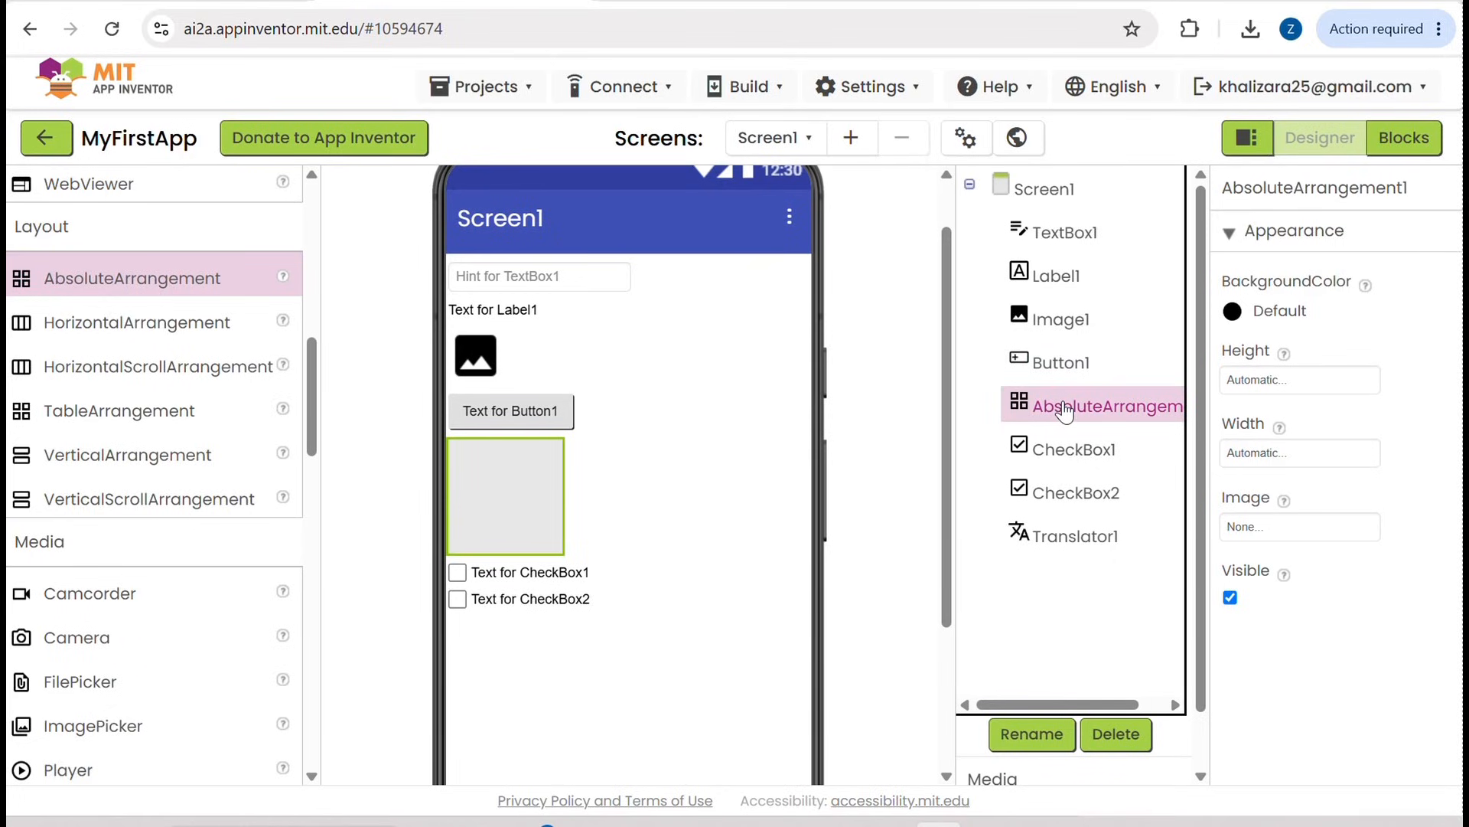
{"action": "left_click_drag", "start_coordinate": [1122, 412], "coordinate": [1091, 412]}
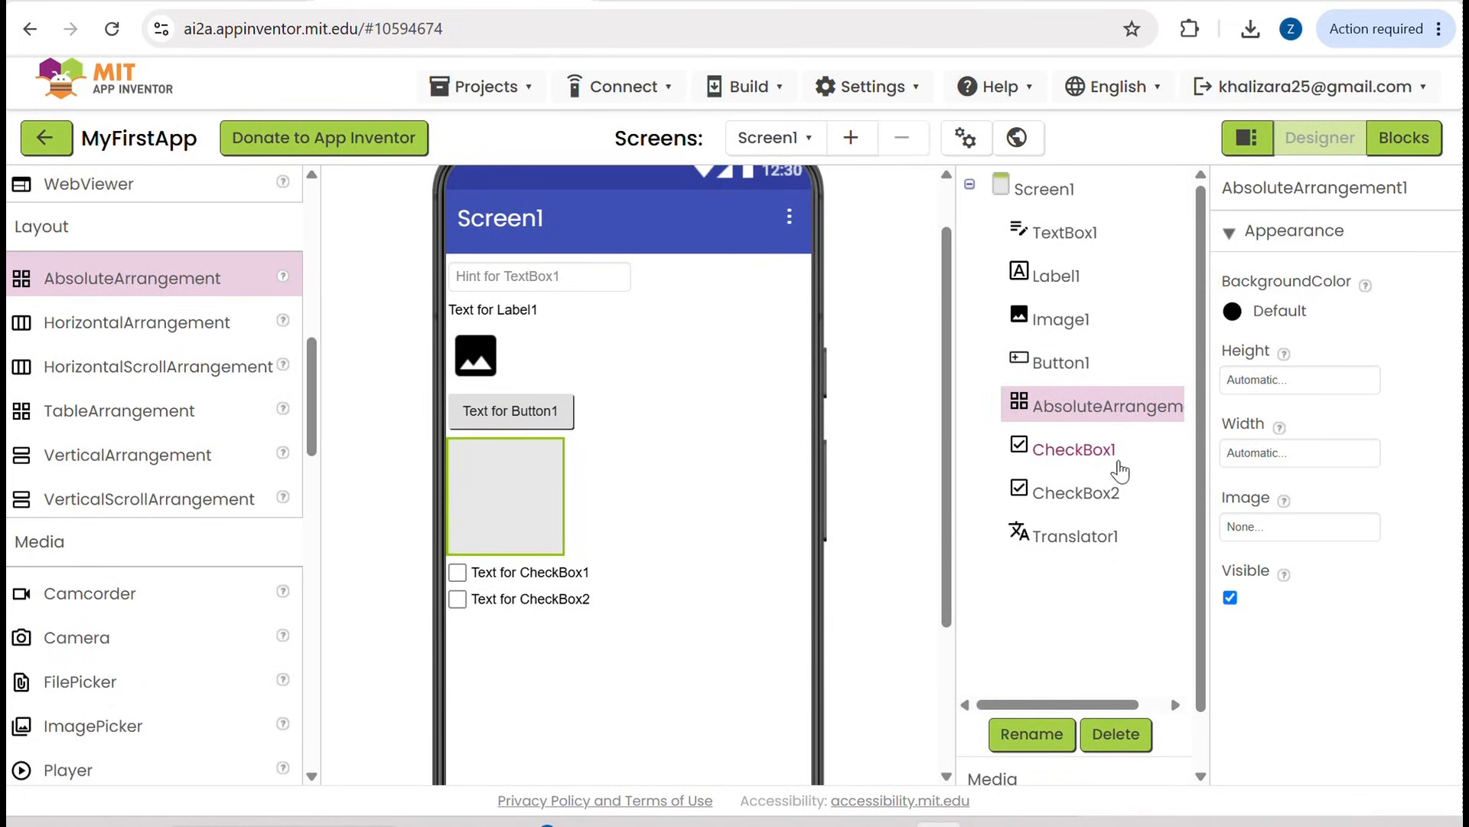
{"action": "left_click", "coordinate": [1076, 450]}
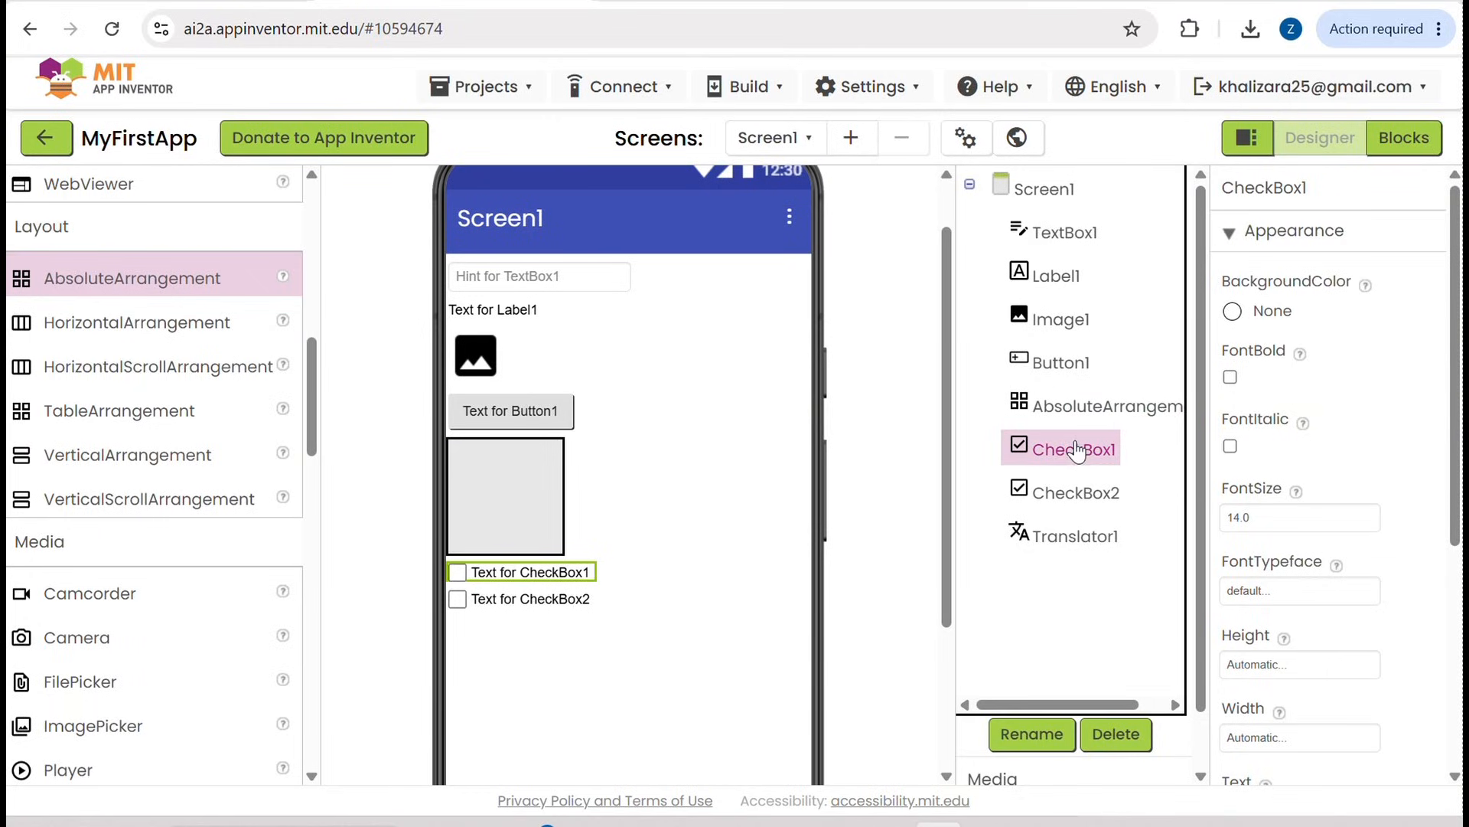
{"action": "left_click", "coordinate": [1079, 511]}
Step: Delete the non-visible Translator1 component from Screen1
{"action": "left_click", "coordinate": [1076, 535]}
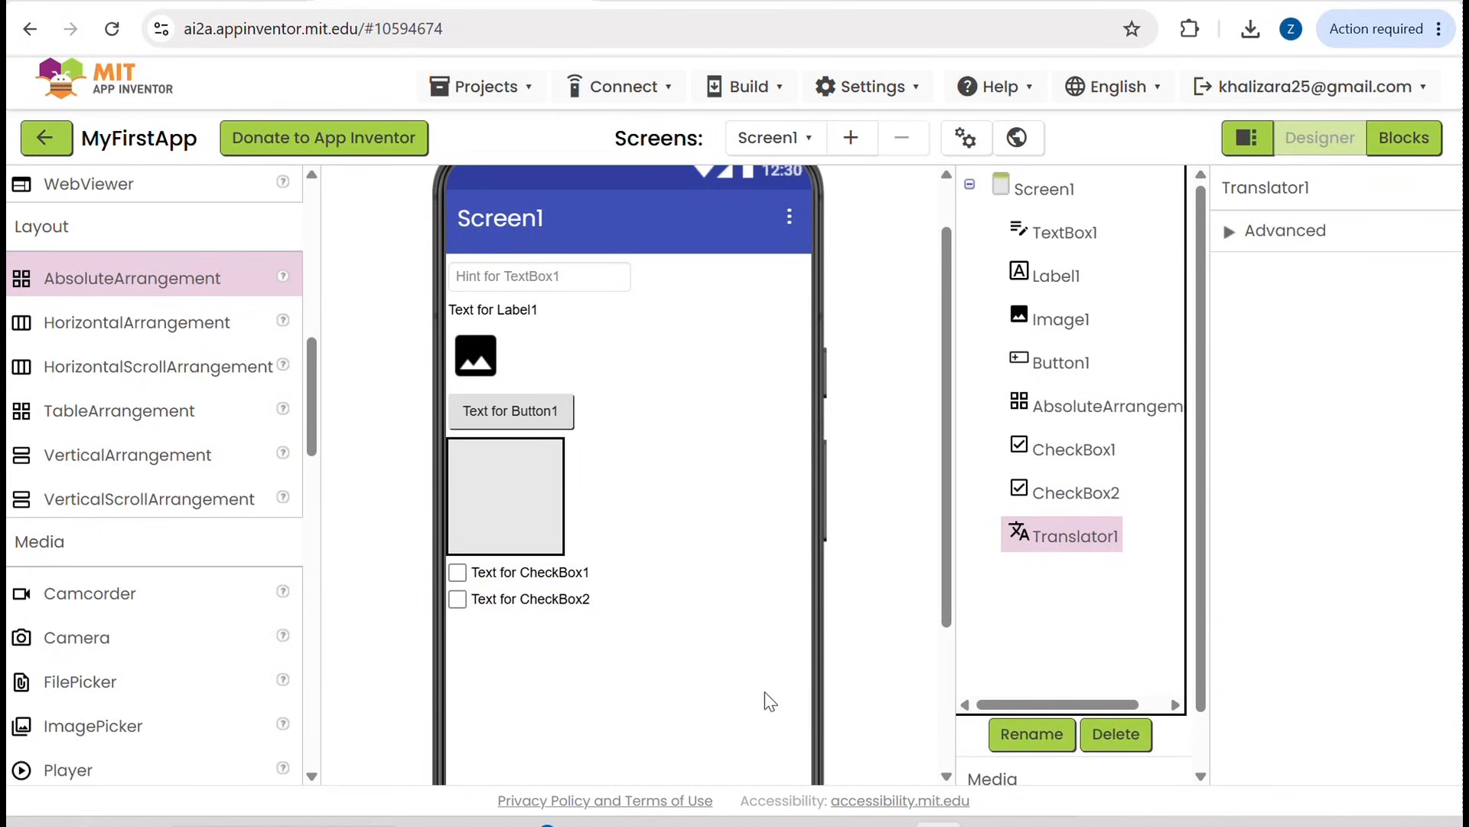
{"action": "scroll", "coordinate": [671, 754], "scroll_direction": "down", "scroll_amount": 3}
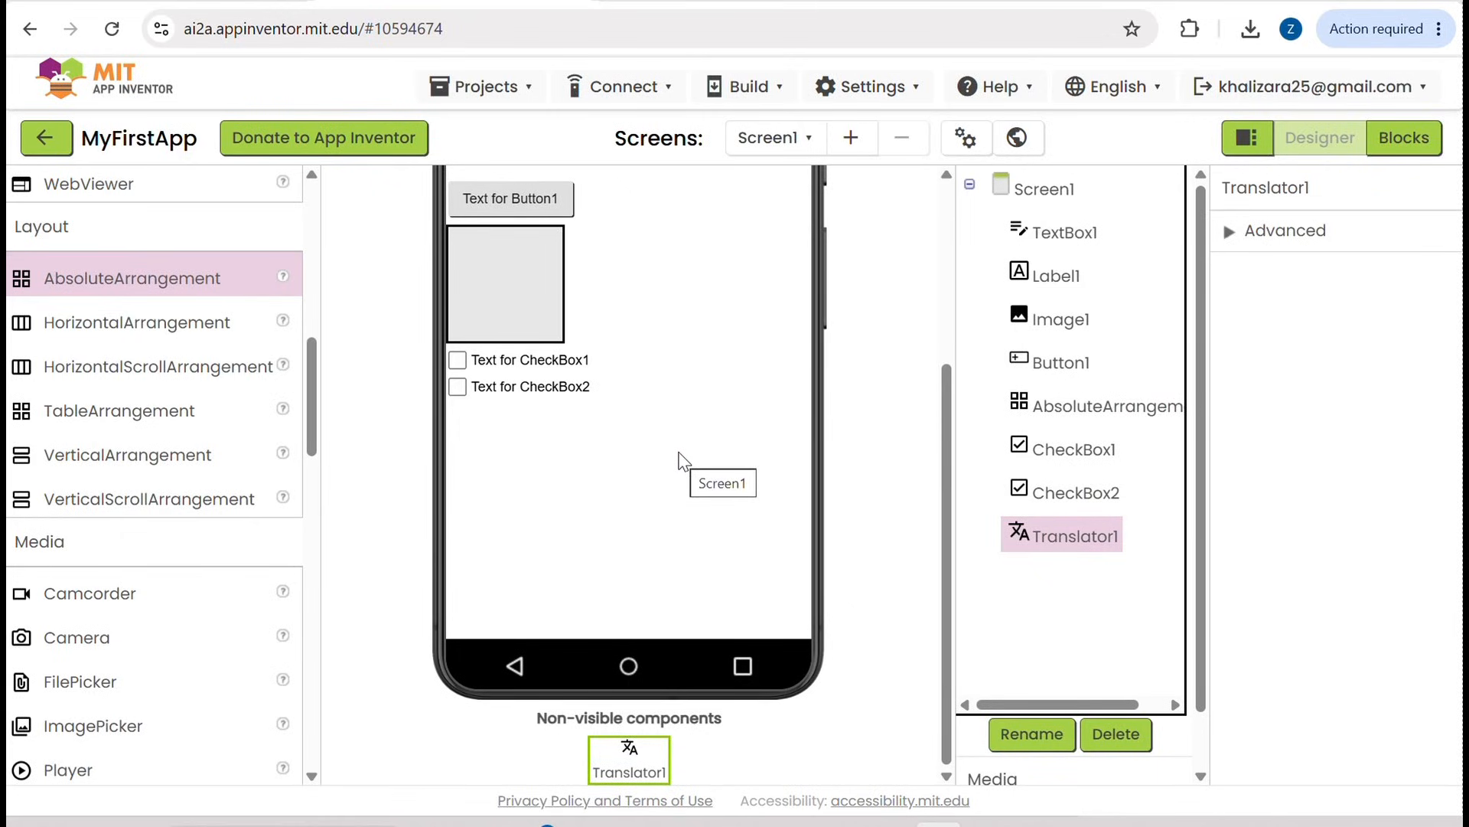
{"action": "scroll", "coordinate": [543, 584], "scroll_direction": "up", "scroll_amount": 5}
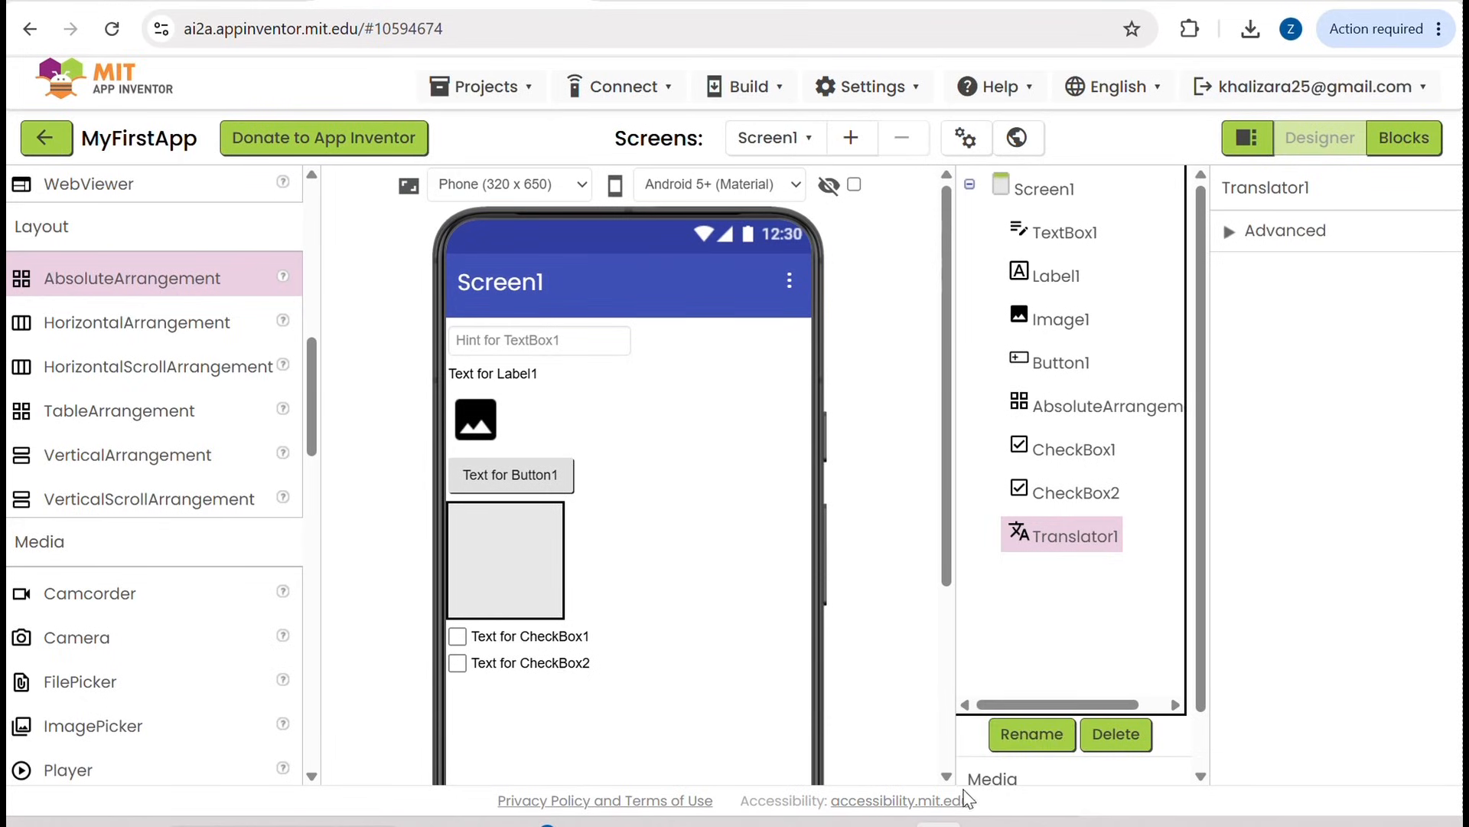
{"action": "left_click", "coordinate": [1114, 734]}
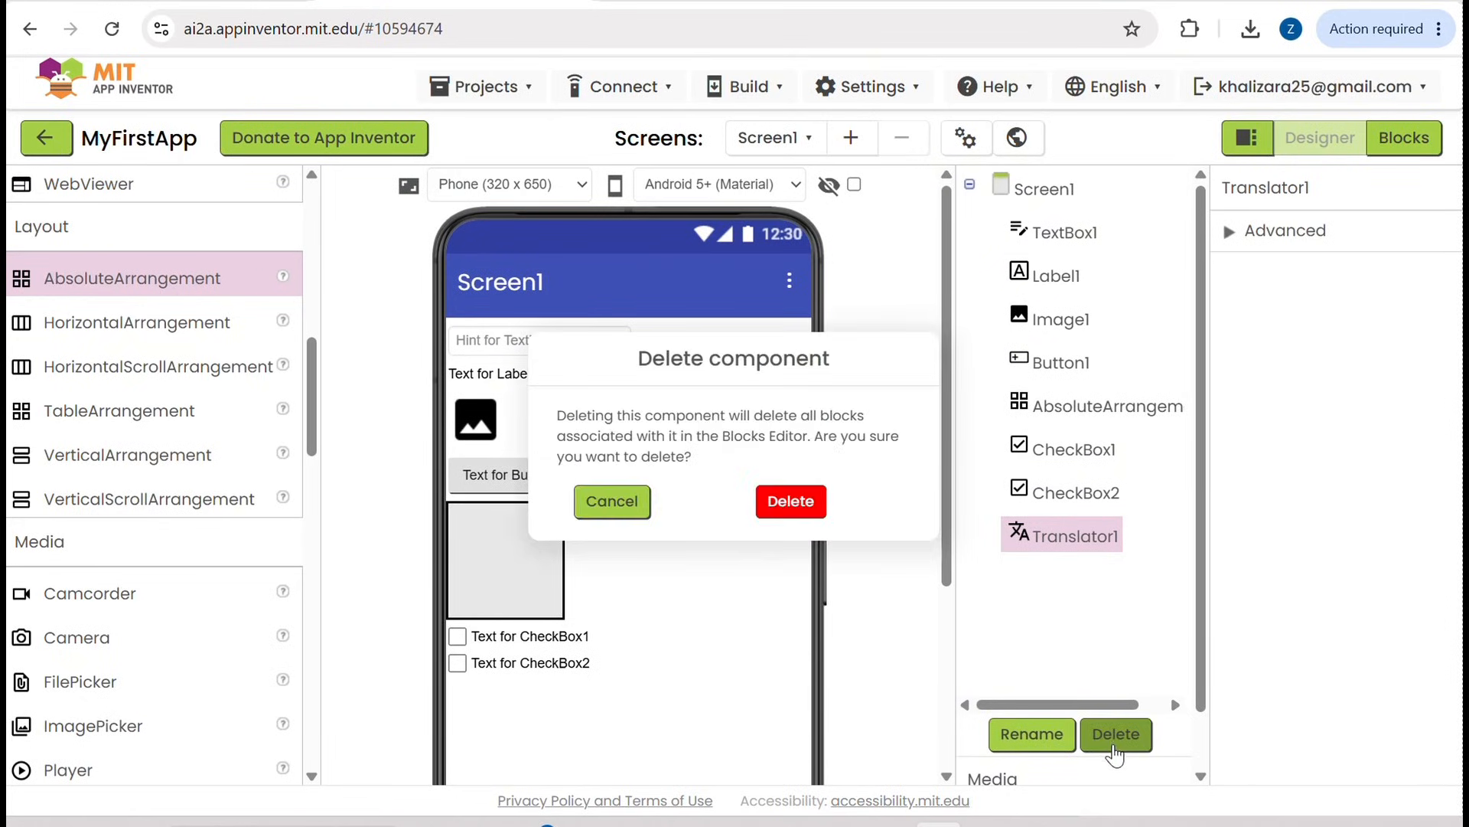
{"action": "left_click", "coordinate": [786, 505]}
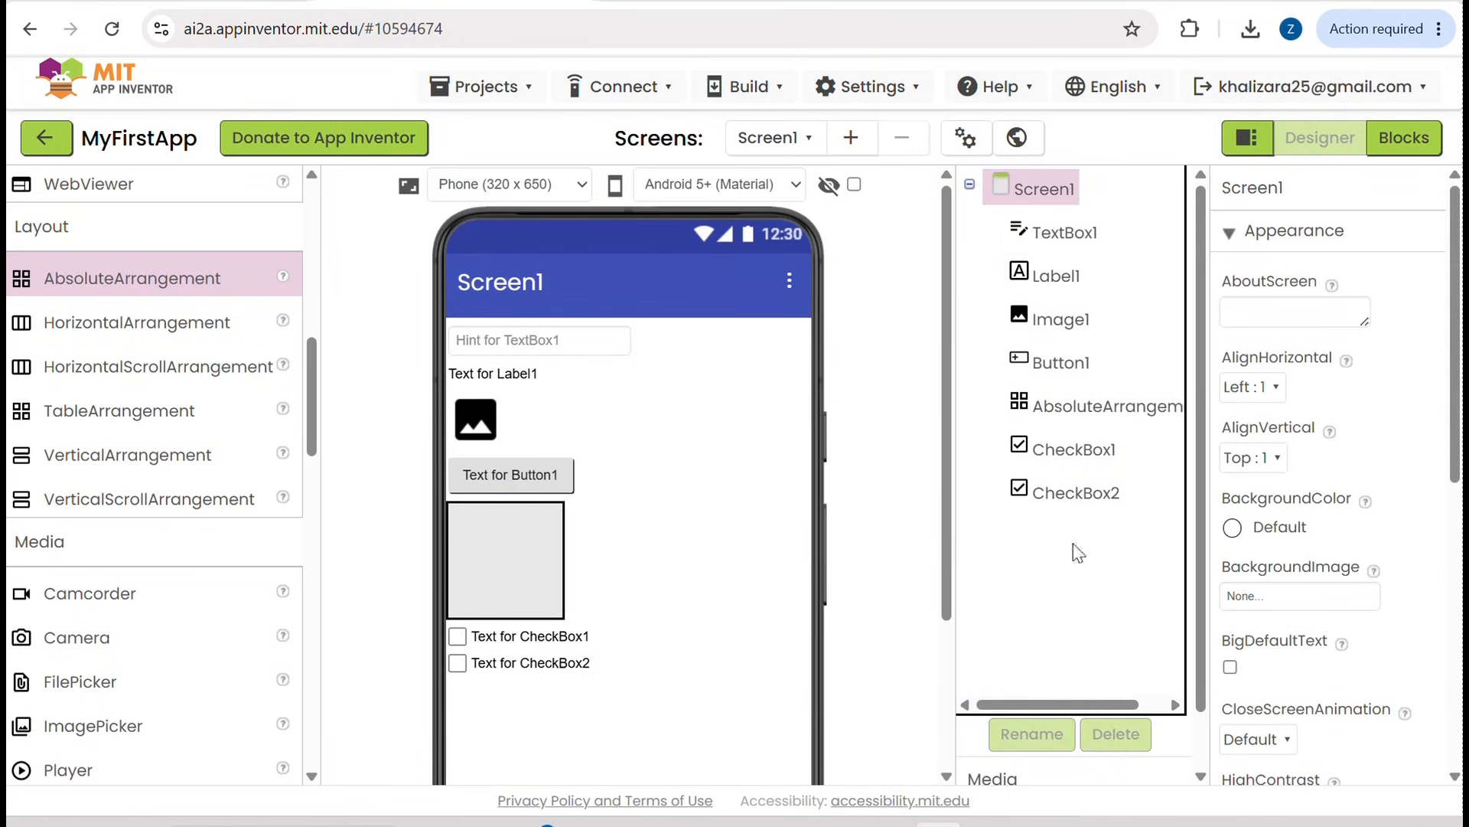
{"action": "left_click", "coordinate": [1071, 486]}
{"action": "scroll", "coordinate": [1305, 343], "scroll_direction": "down", "scroll_amount": 1}
{"action": "scroll", "coordinate": [1307, 343], "scroll_direction": "up", "scroll_amount": 1}
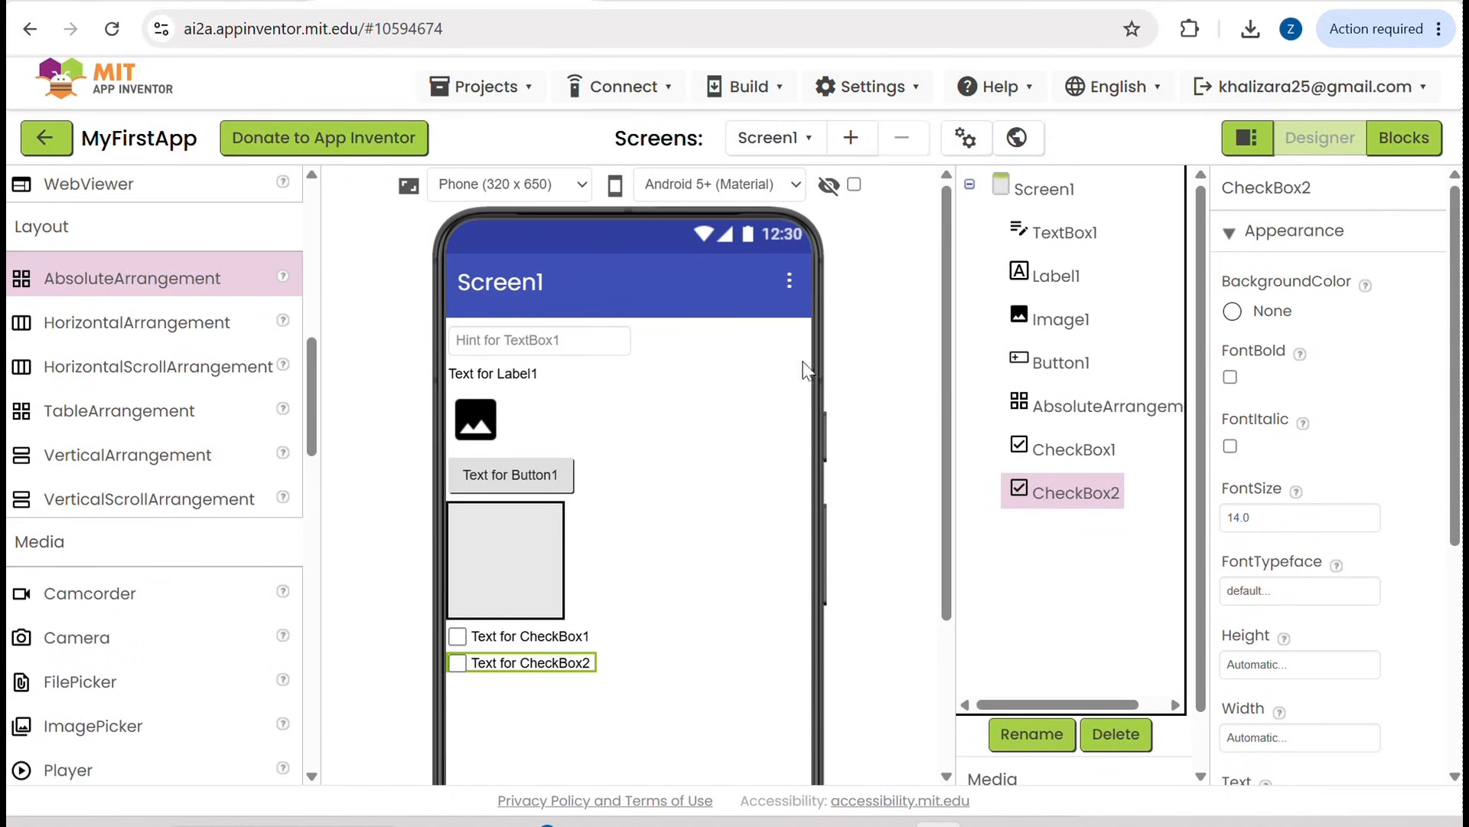
Step: Set the FontSize of Button1 to 28
{"action": "left_click", "coordinate": [534, 489]}
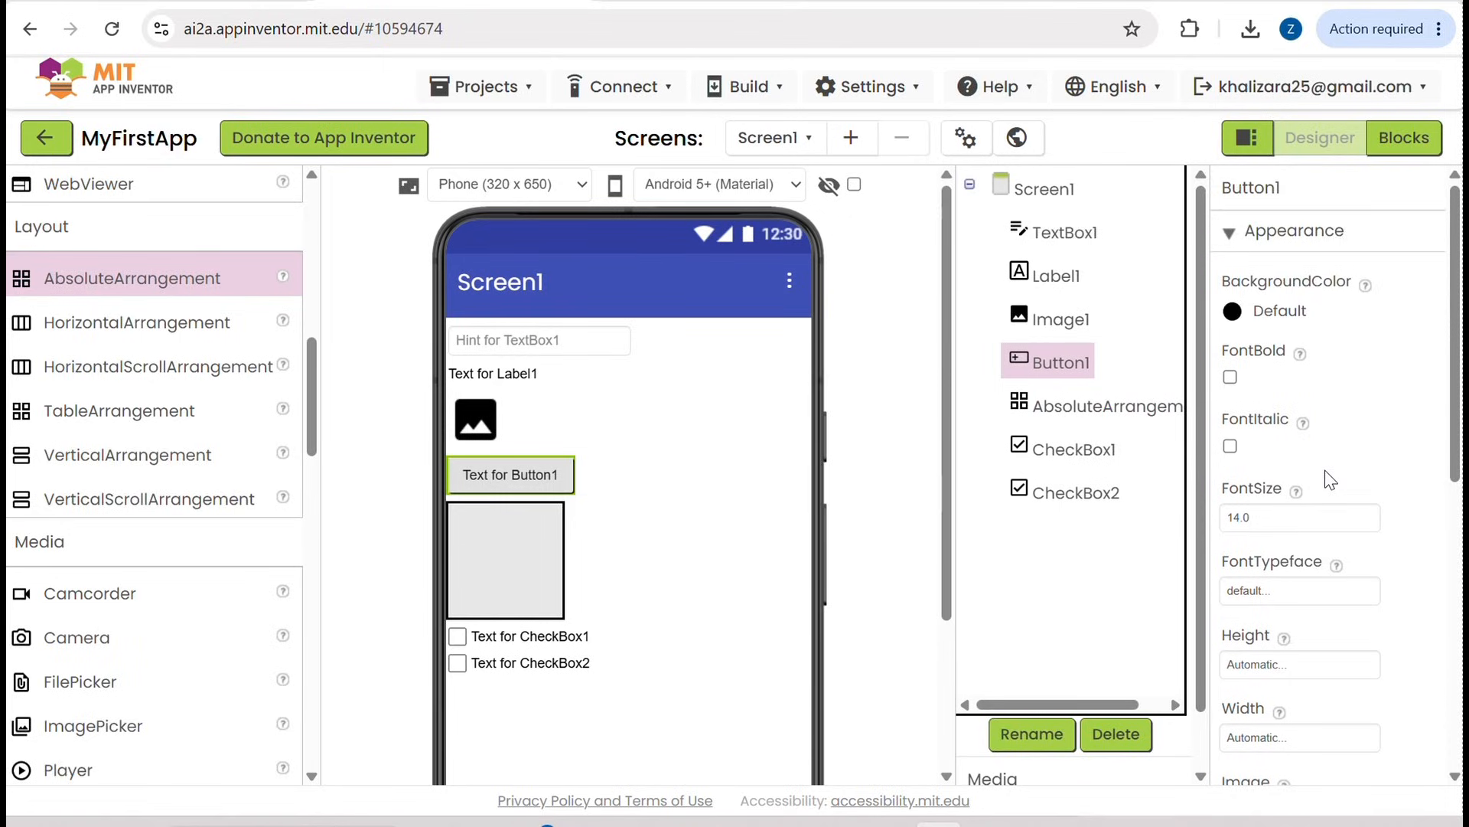
{"action": "scroll", "coordinate": [1325, 470], "scroll_direction": "down", "scroll_amount": 2}
{"action": "scroll", "coordinate": [1325, 470], "scroll_direction": "down", "scroll_amount": 2}
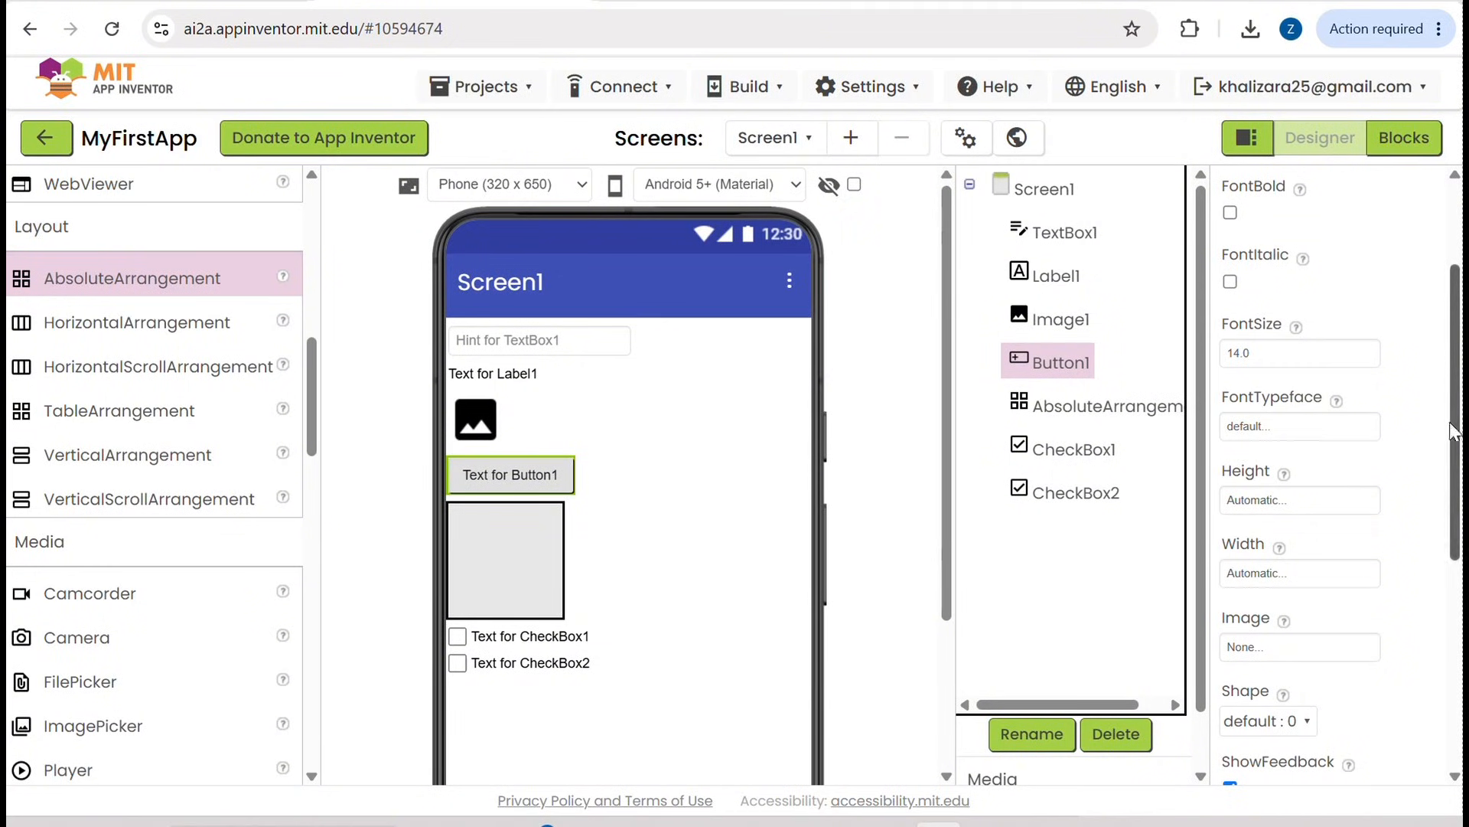
{"action": "left_click", "coordinate": [1264, 352]}
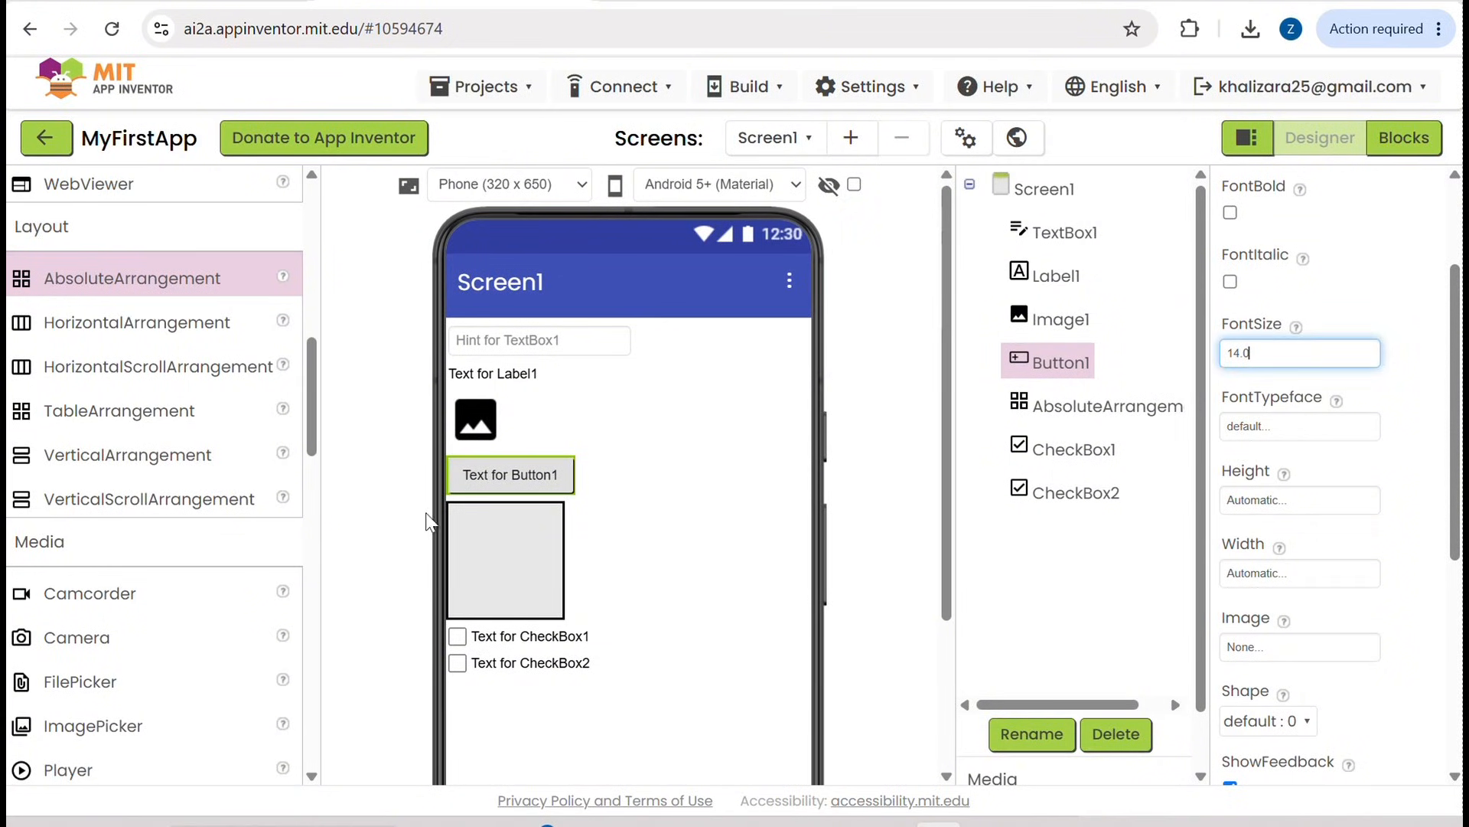
{"action": "key", "text": "BackSpace"}
{"action": "type", "text": "28"}
{"action": "key", "text": "Return"}
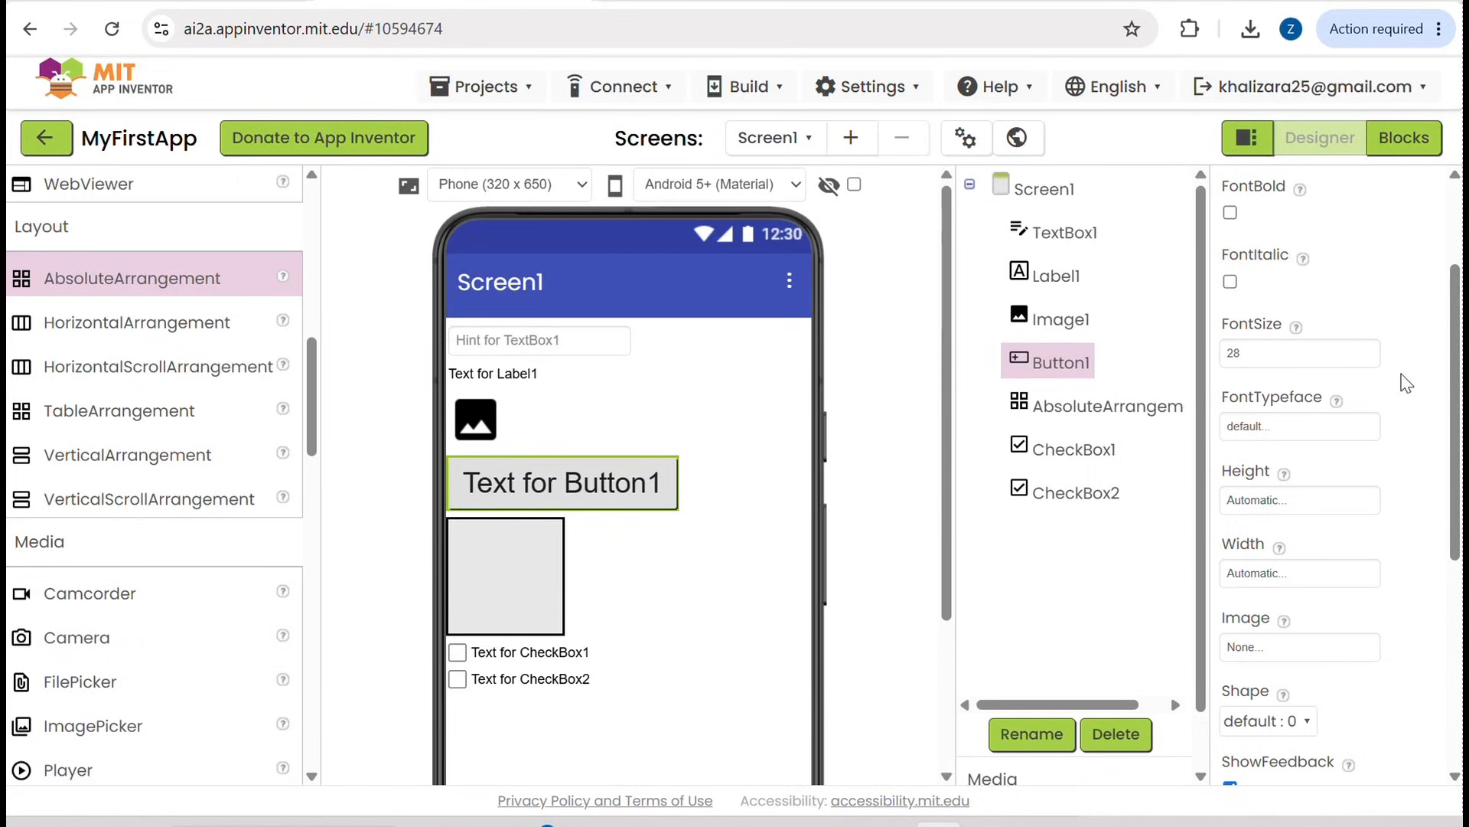
Step: Replace the Text of Button1 with "Click Me"
{"action": "scroll", "coordinate": [1316, 425], "scroll_direction": "up", "scroll_amount": 1}
{"action": "scroll", "coordinate": [1320, 429], "scroll_direction": "up", "scroll_amount": 1}
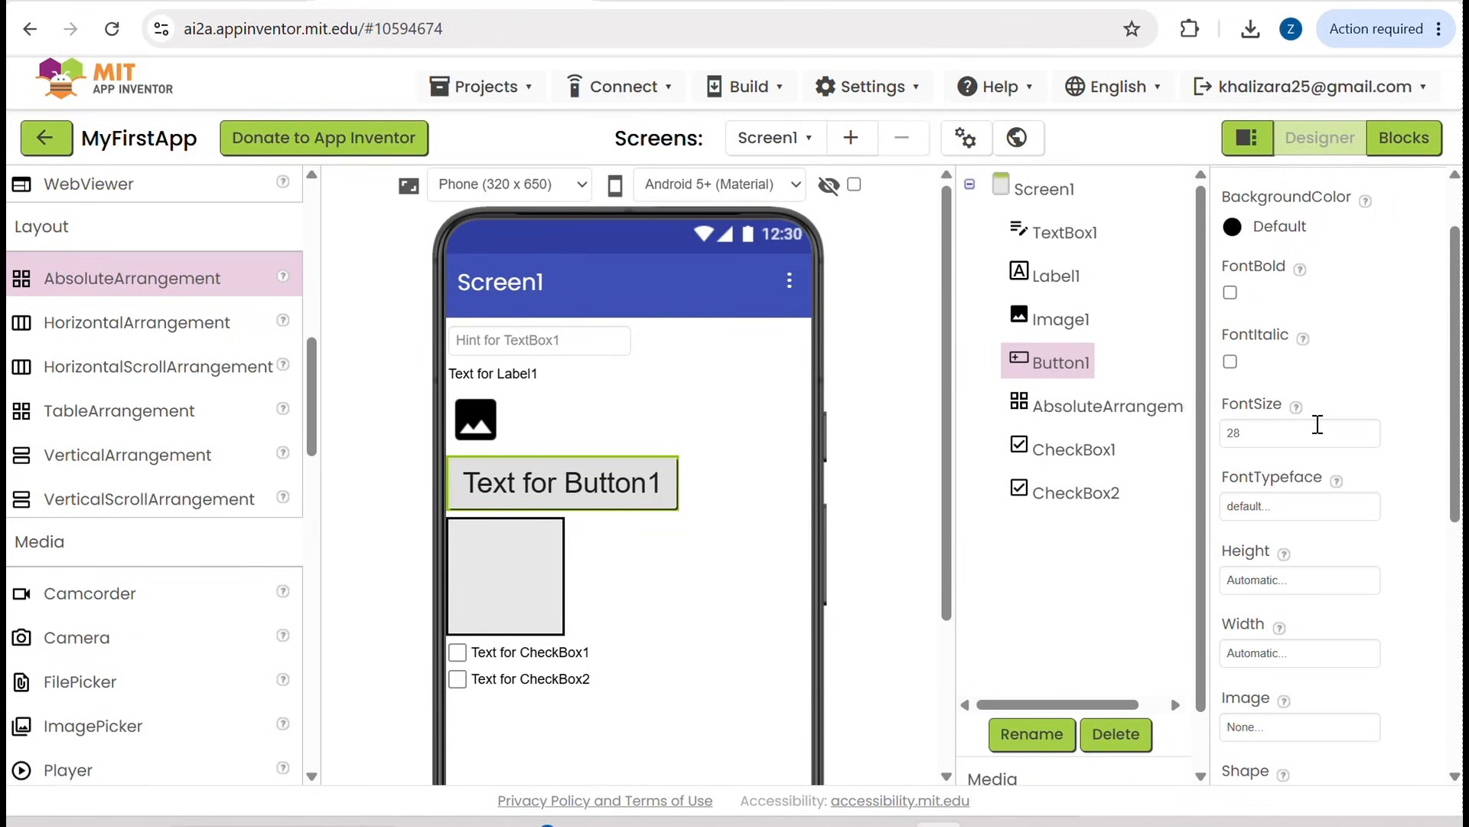
{"action": "scroll", "coordinate": [1326, 471], "scroll_direction": "down", "scroll_amount": 2}
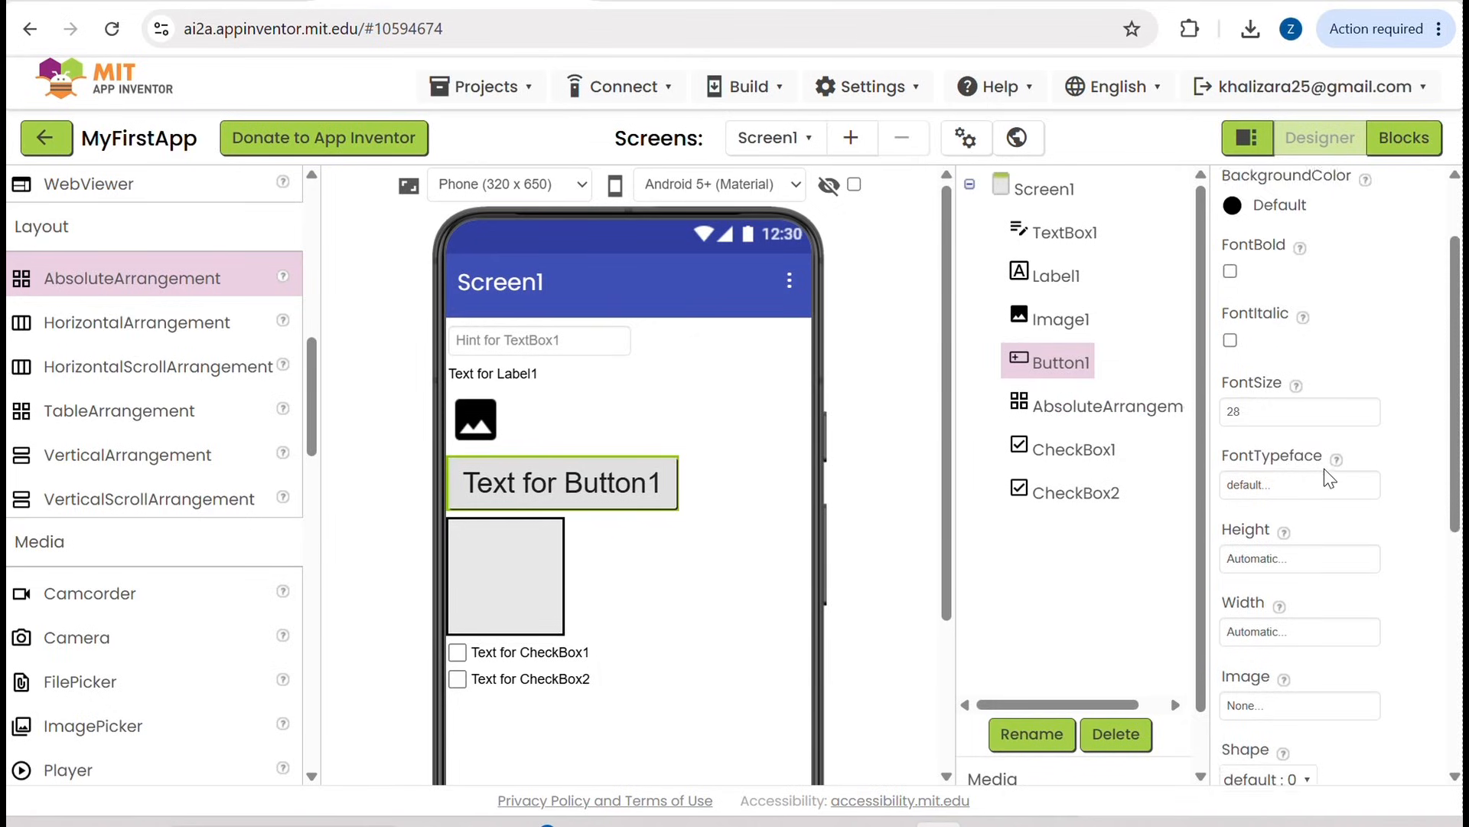
{"action": "scroll", "coordinate": [1324, 468], "scroll_direction": "down", "scroll_amount": 3}
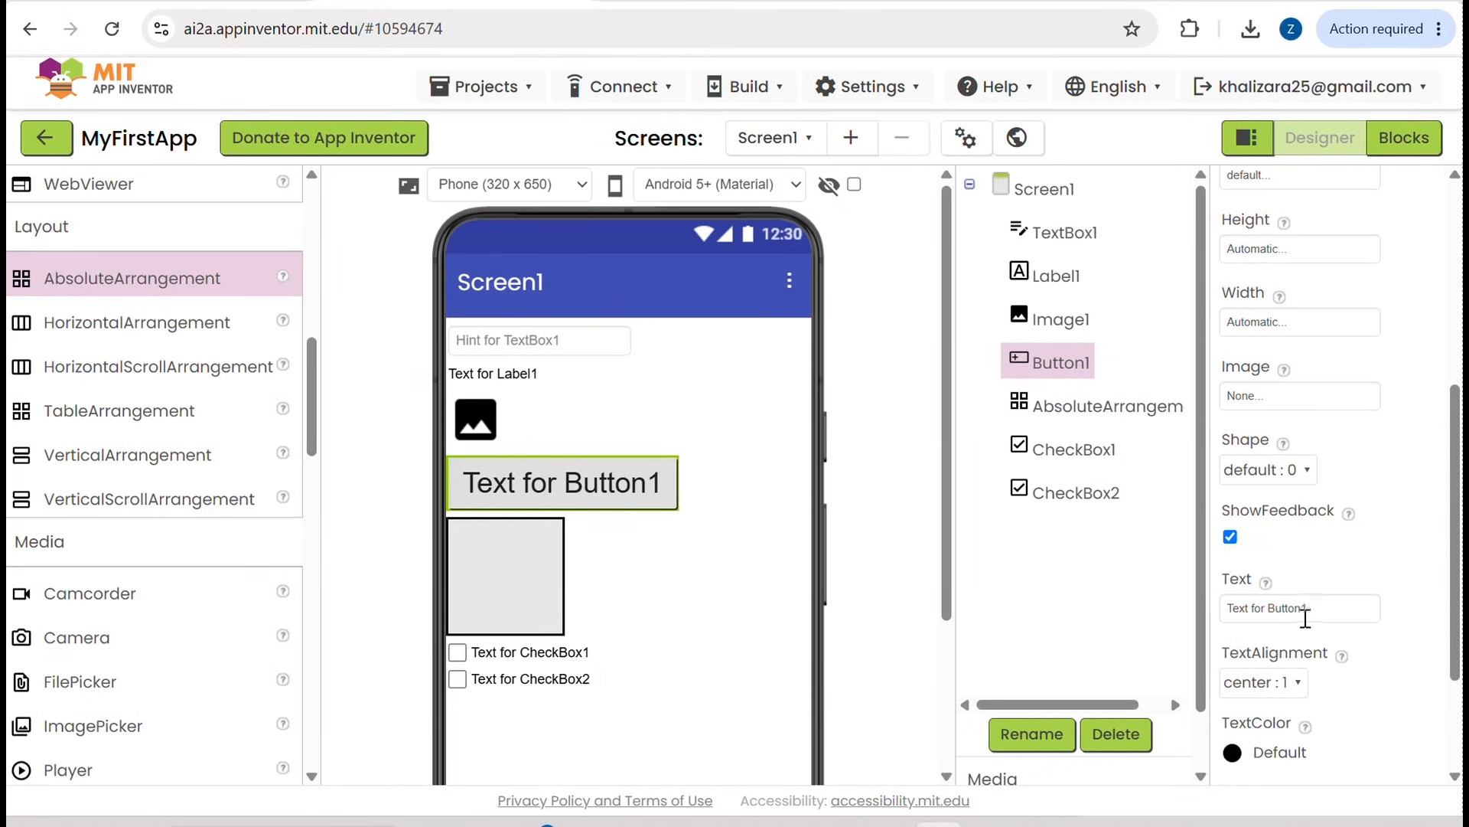
{"action": "left_click", "coordinate": [1317, 609]}
{"action": "left_click_drag", "start_coordinate": [1318, 617], "coordinate": [1189, 618]}
{"action": "key", "text": "BackSpace"}
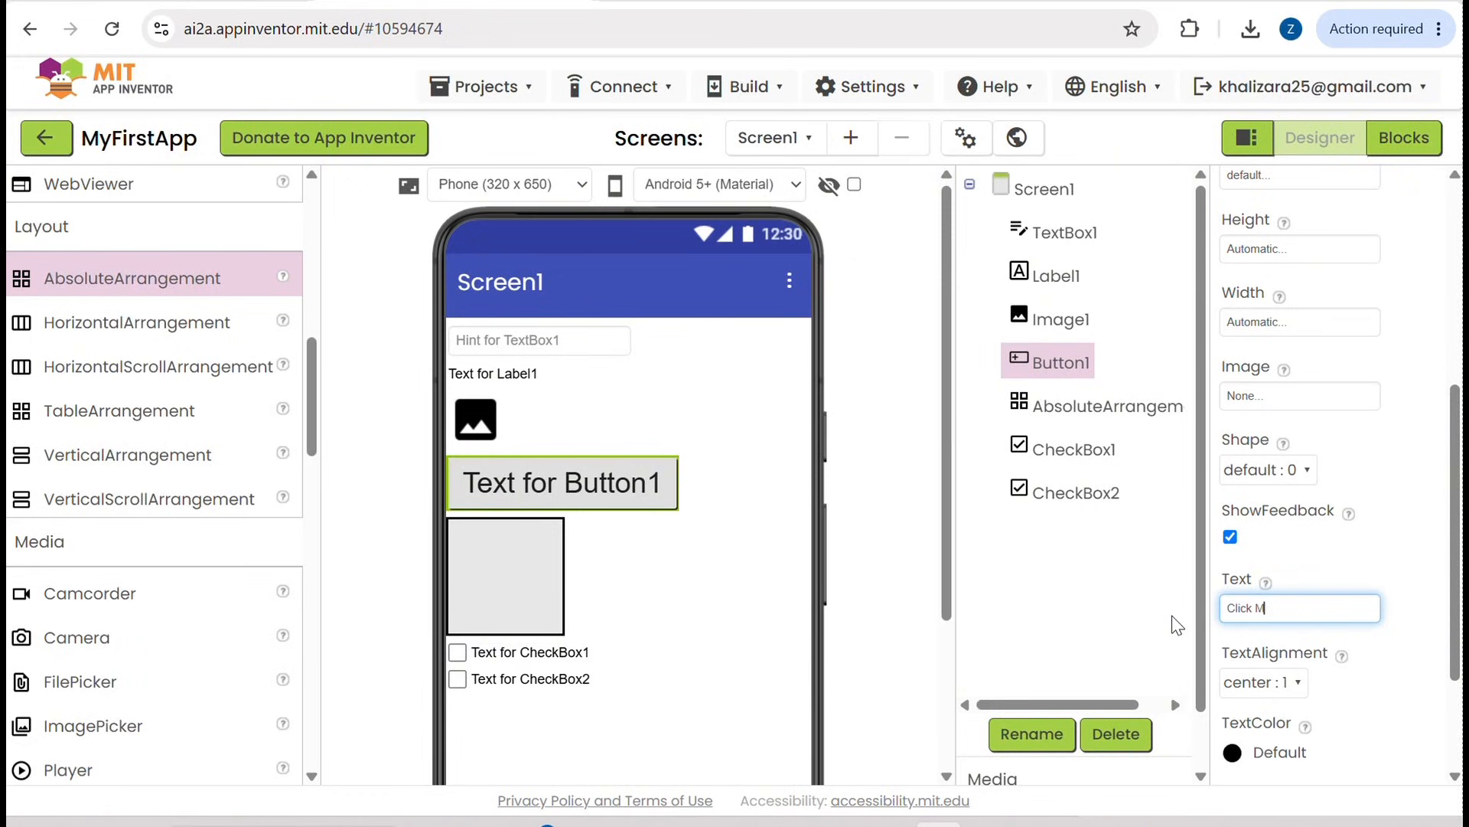
{"action": "type", "text": "Click Me"}
{"action": "key", "text": "Return"}
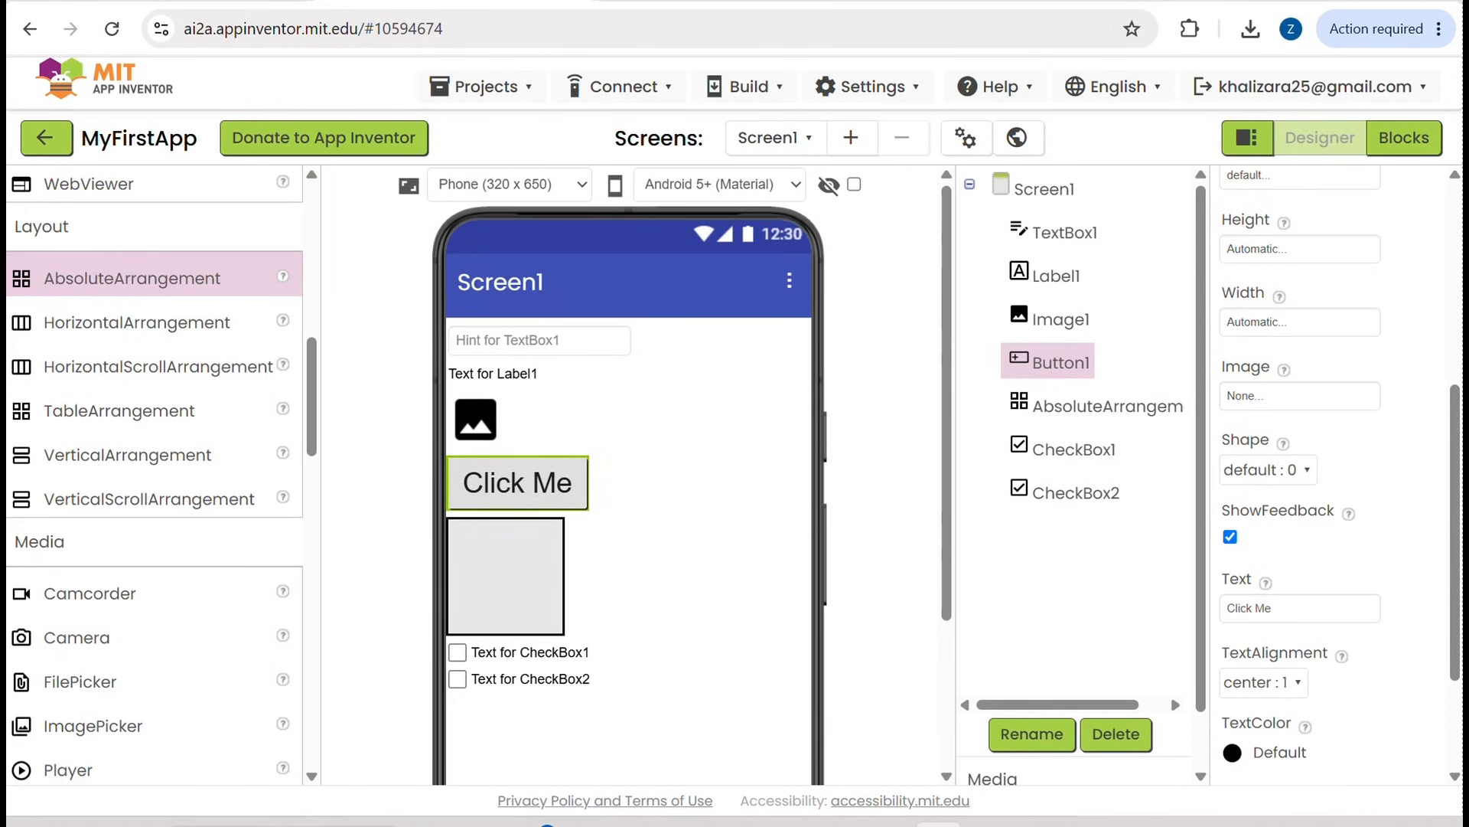
Step: Set the TextAlignment of Button1 to left : 0
{"action": "scroll", "coordinate": [1340, 543], "scroll_direction": "down", "scroll_amount": 1}
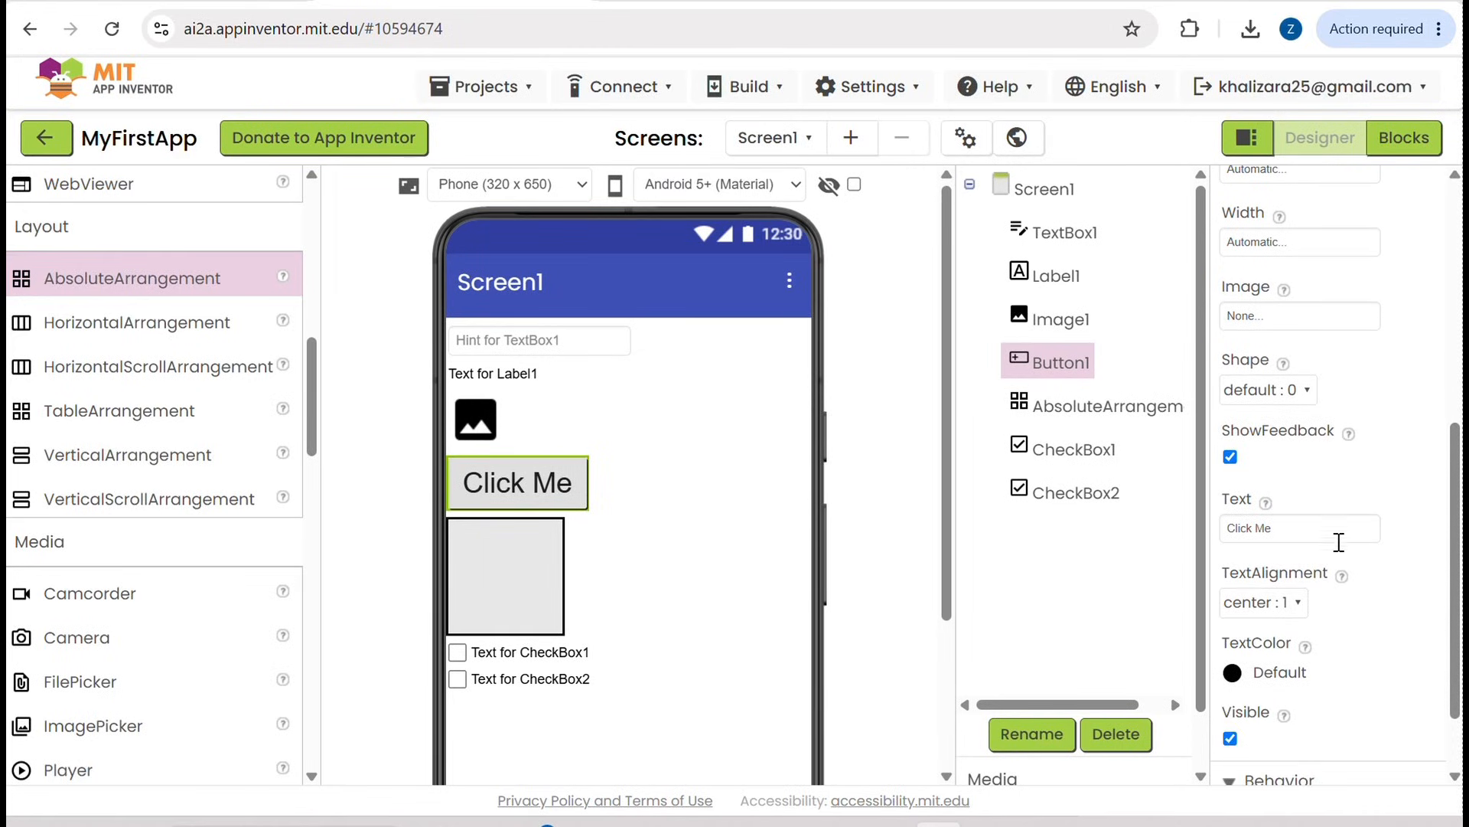
{"action": "left_click", "coordinate": [1288, 613]}
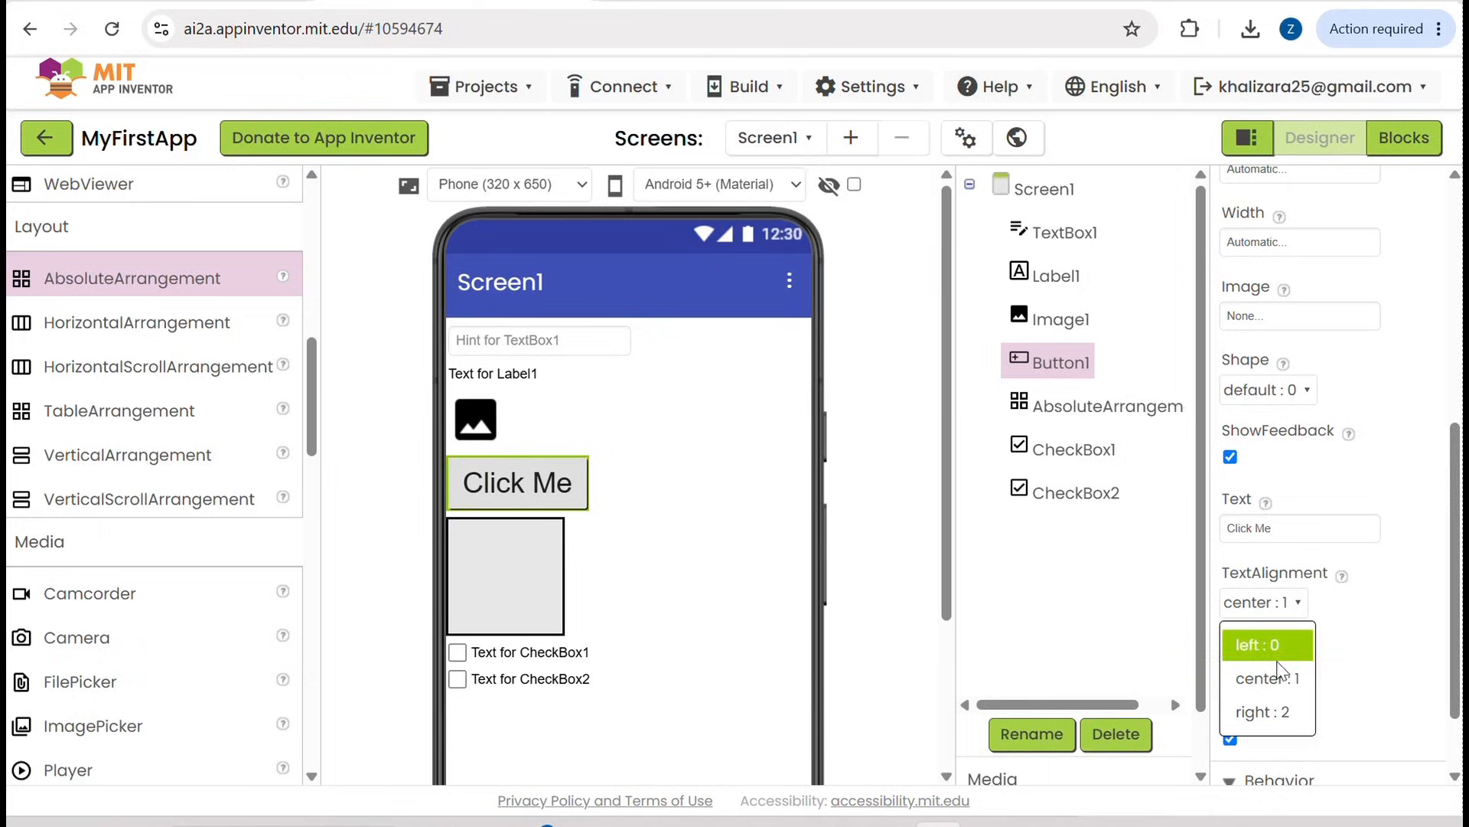
{"action": "left_click", "coordinate": [1268, 645]}
{"action": "left_click_drag", "start_coordinate": [1275, 623], "coordinate": [1275, 614]}
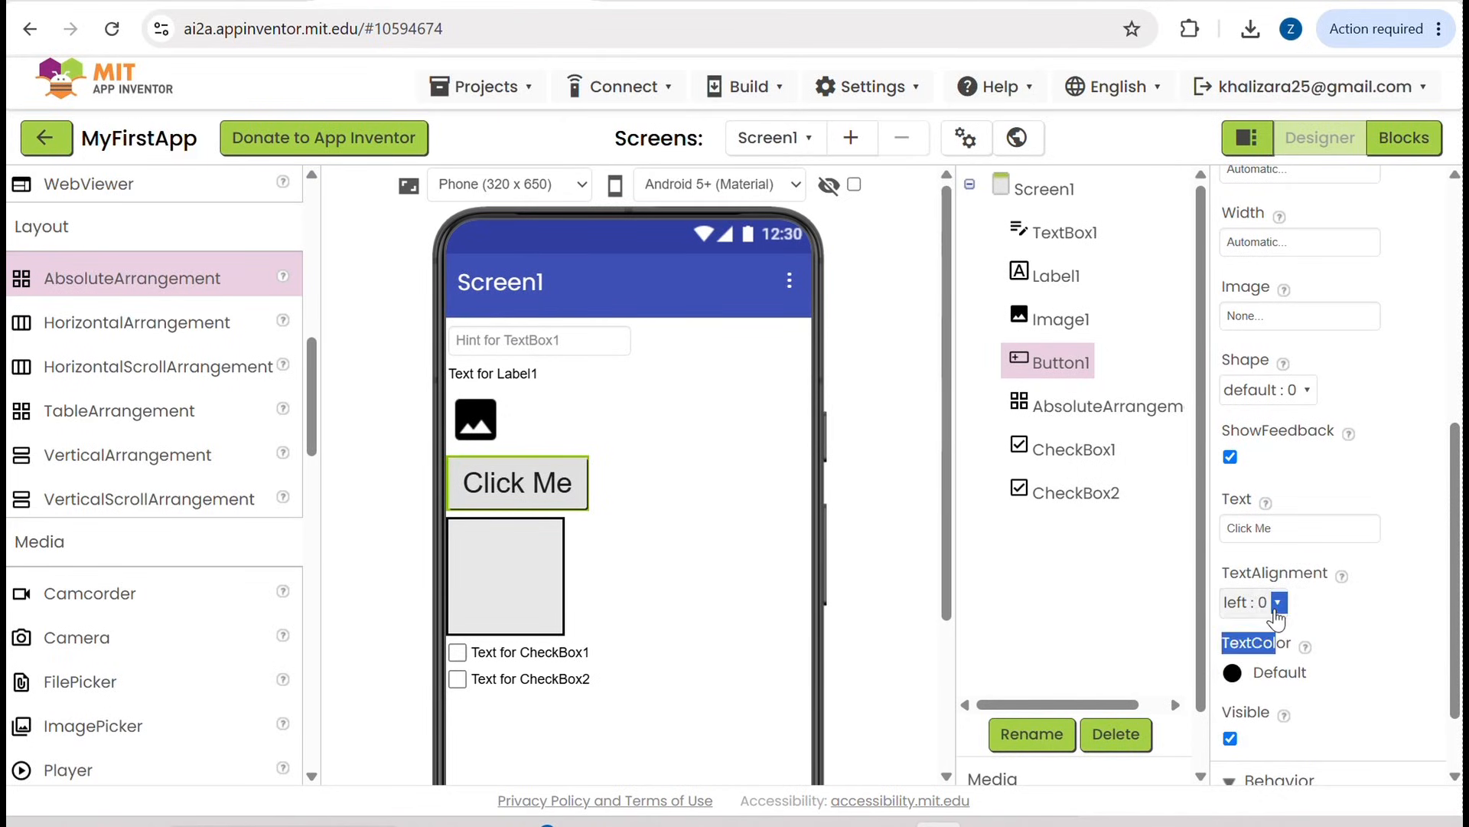
Step: Change the TextAlignment of Button1 to right : 2
{"action": "left_click", "coordinate": [1275, 612]}
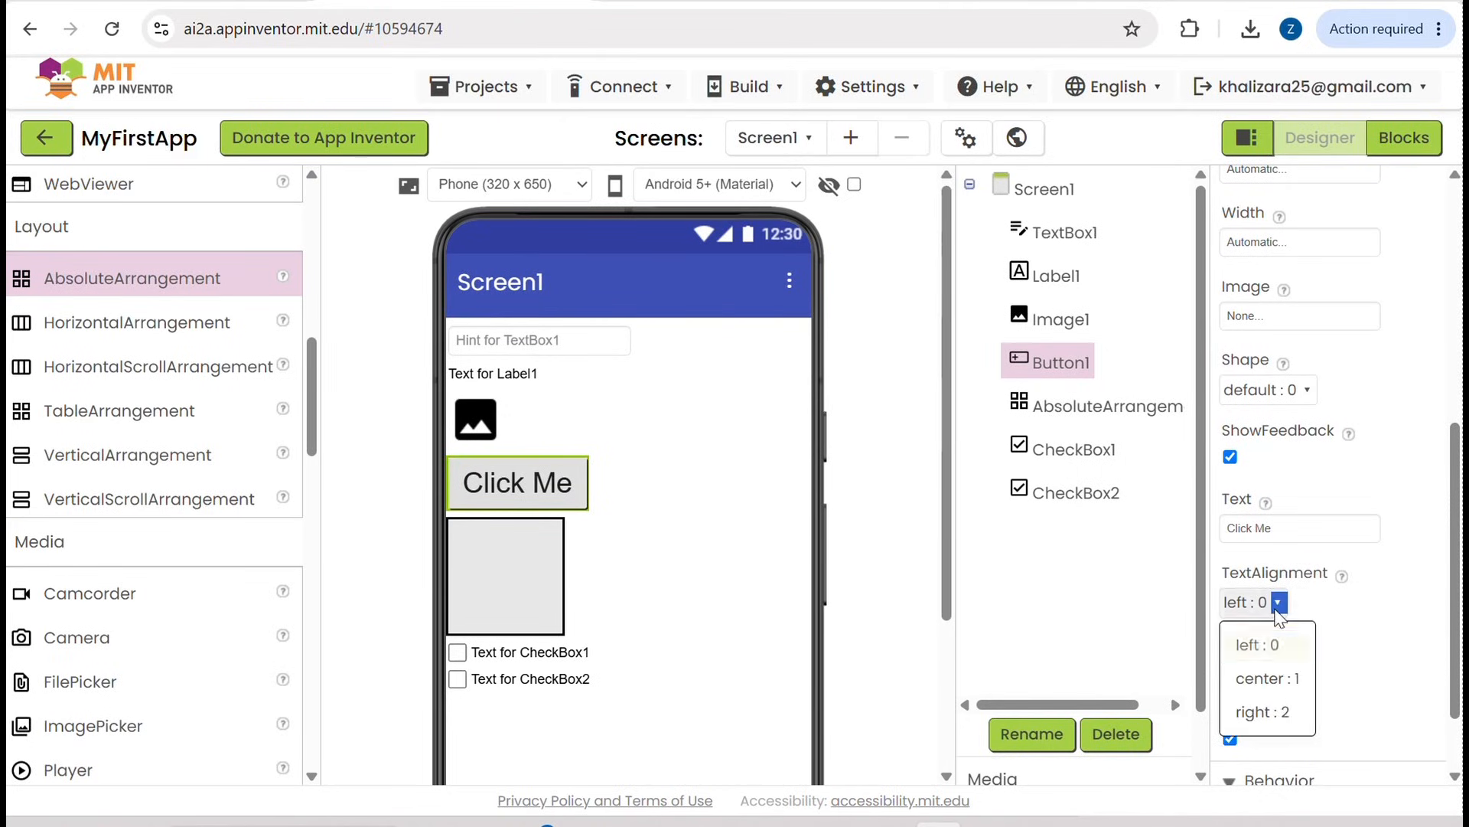
{"action": "left_click", "coordinate": [1258, 713]}
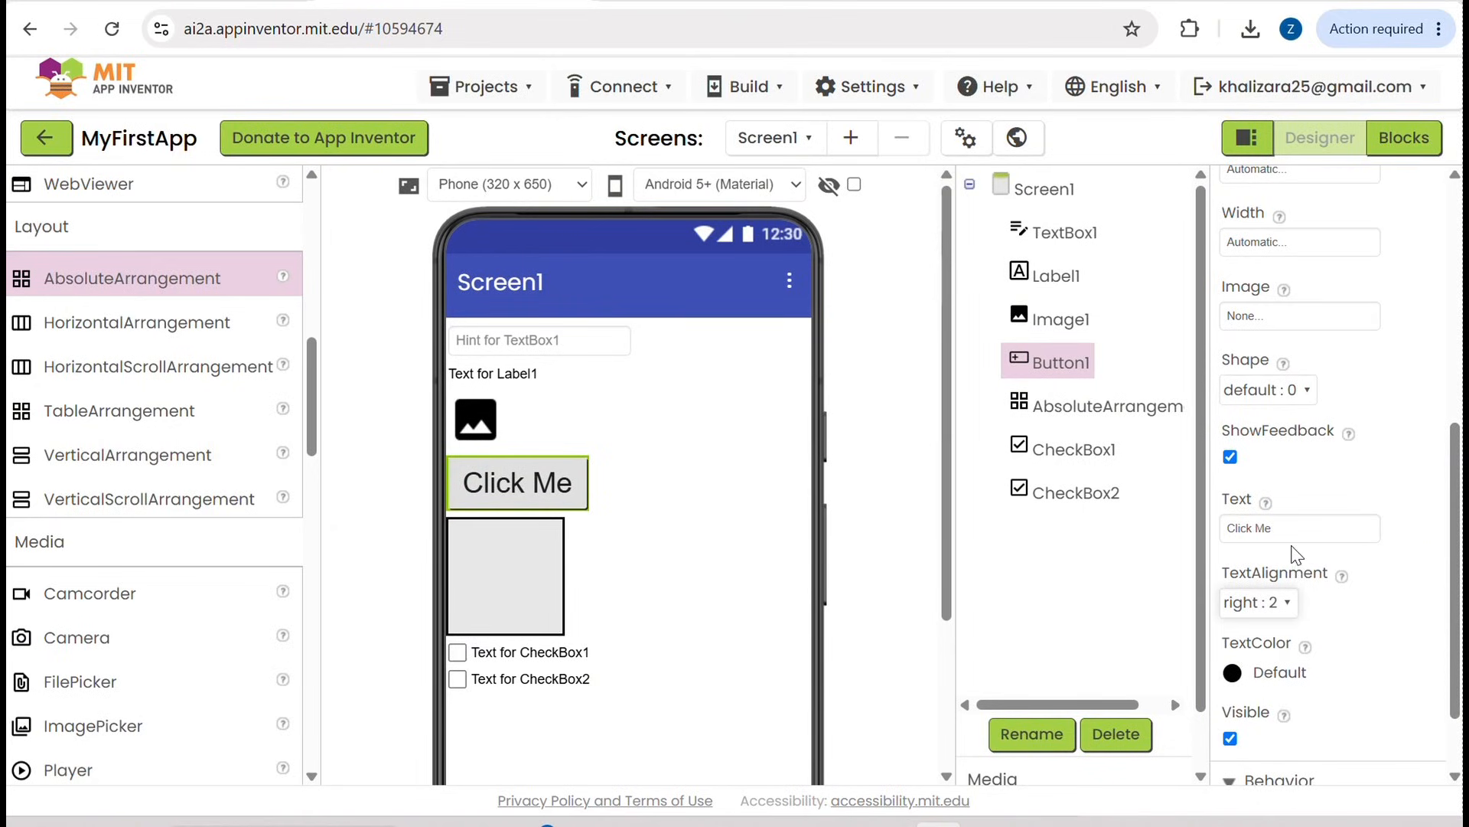
{"action": "scroll", "coordinate": [1293, 539], "scroll_direction": "up", "scroll_amount": 2}
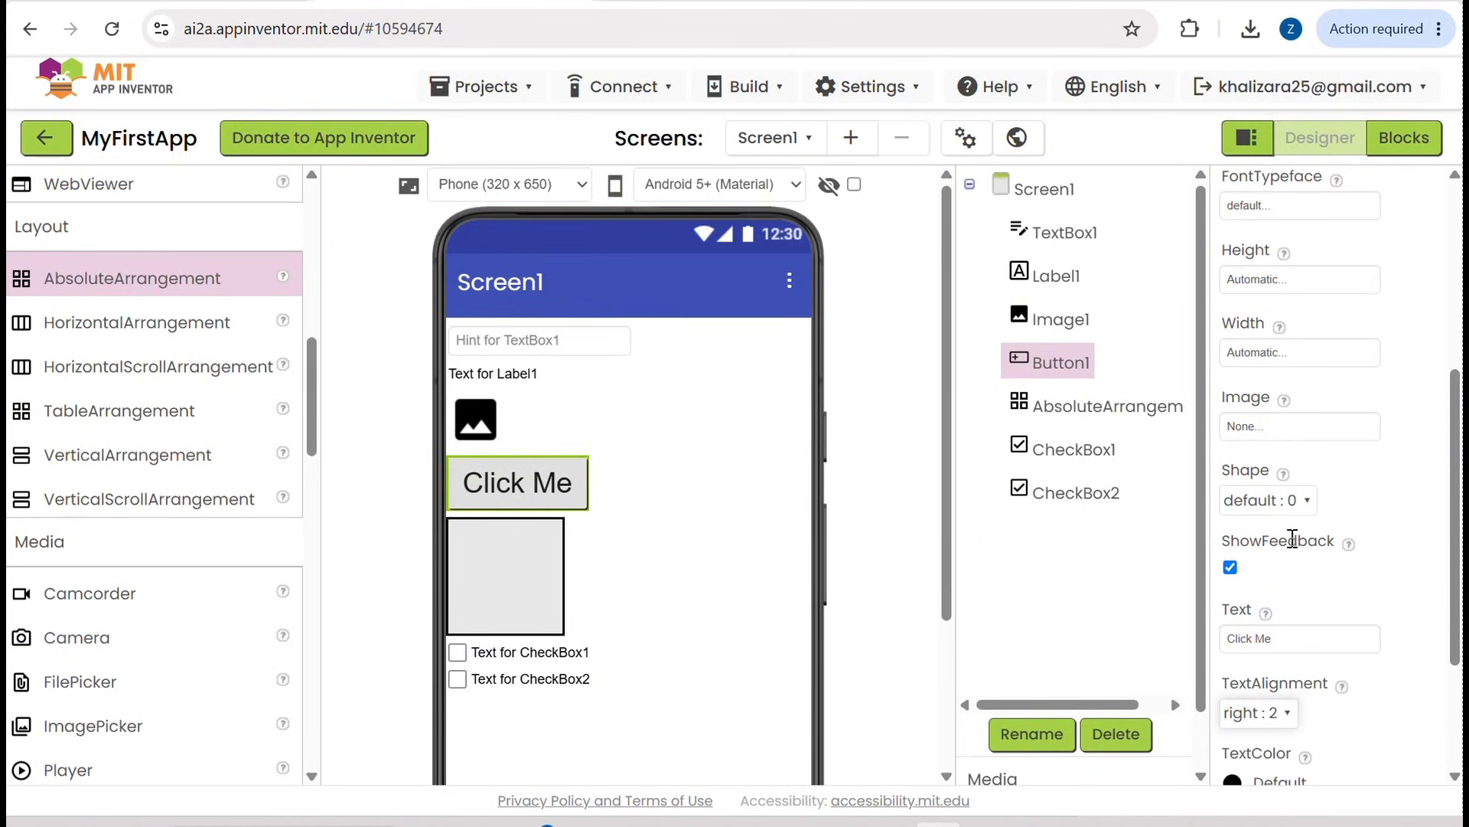
Step: Set the Width of Button1 to Fill parent
{"action": "left_click", "coordinate": [1324, 363]}
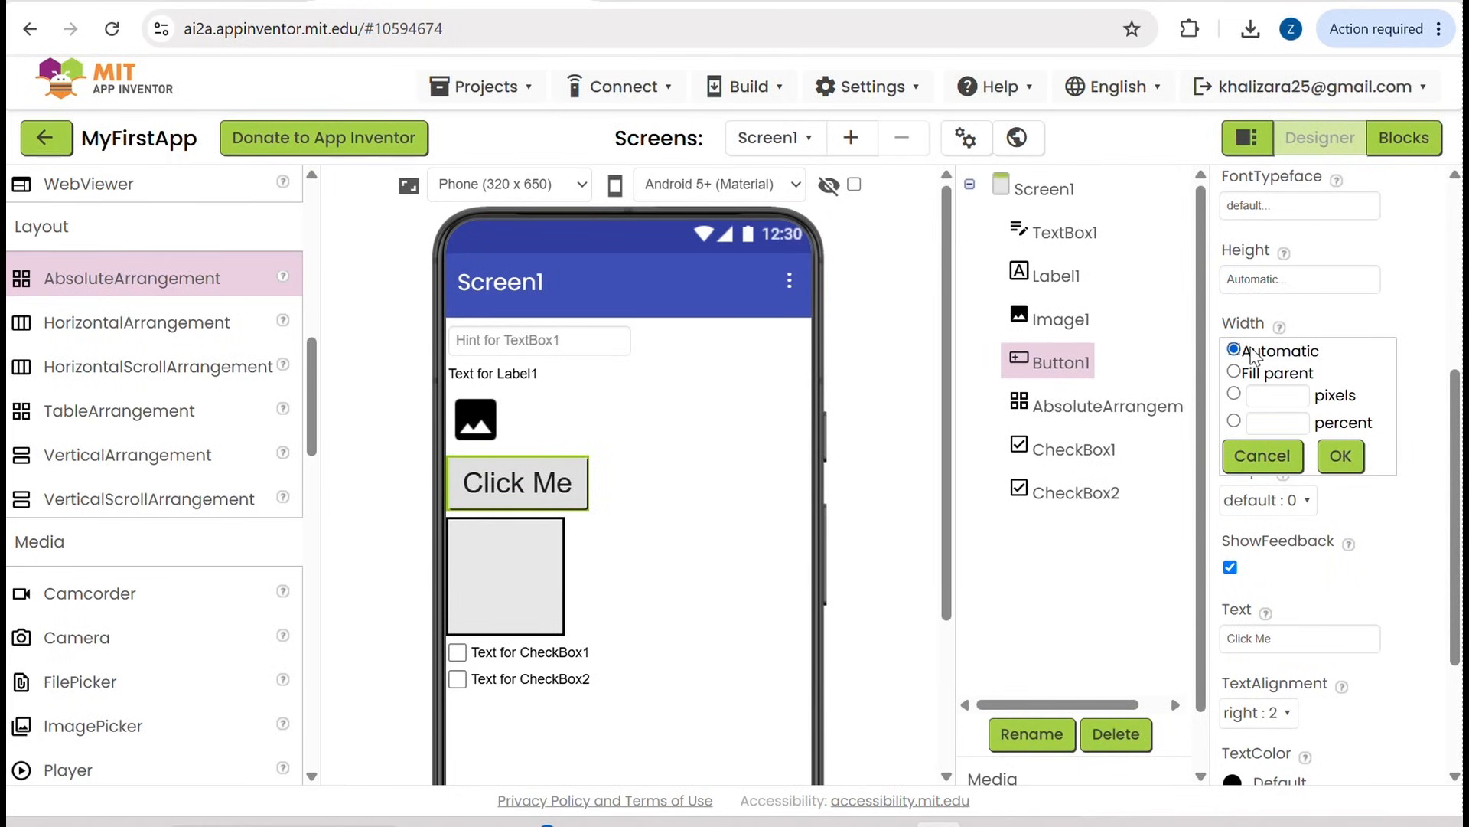
{"action": "left_click", "coordinate": [1234, 373]}
{"action": "left_click", "coordinate": [1233, 394]}
{"action": "left_click", "coordinate": [1233, 420]}
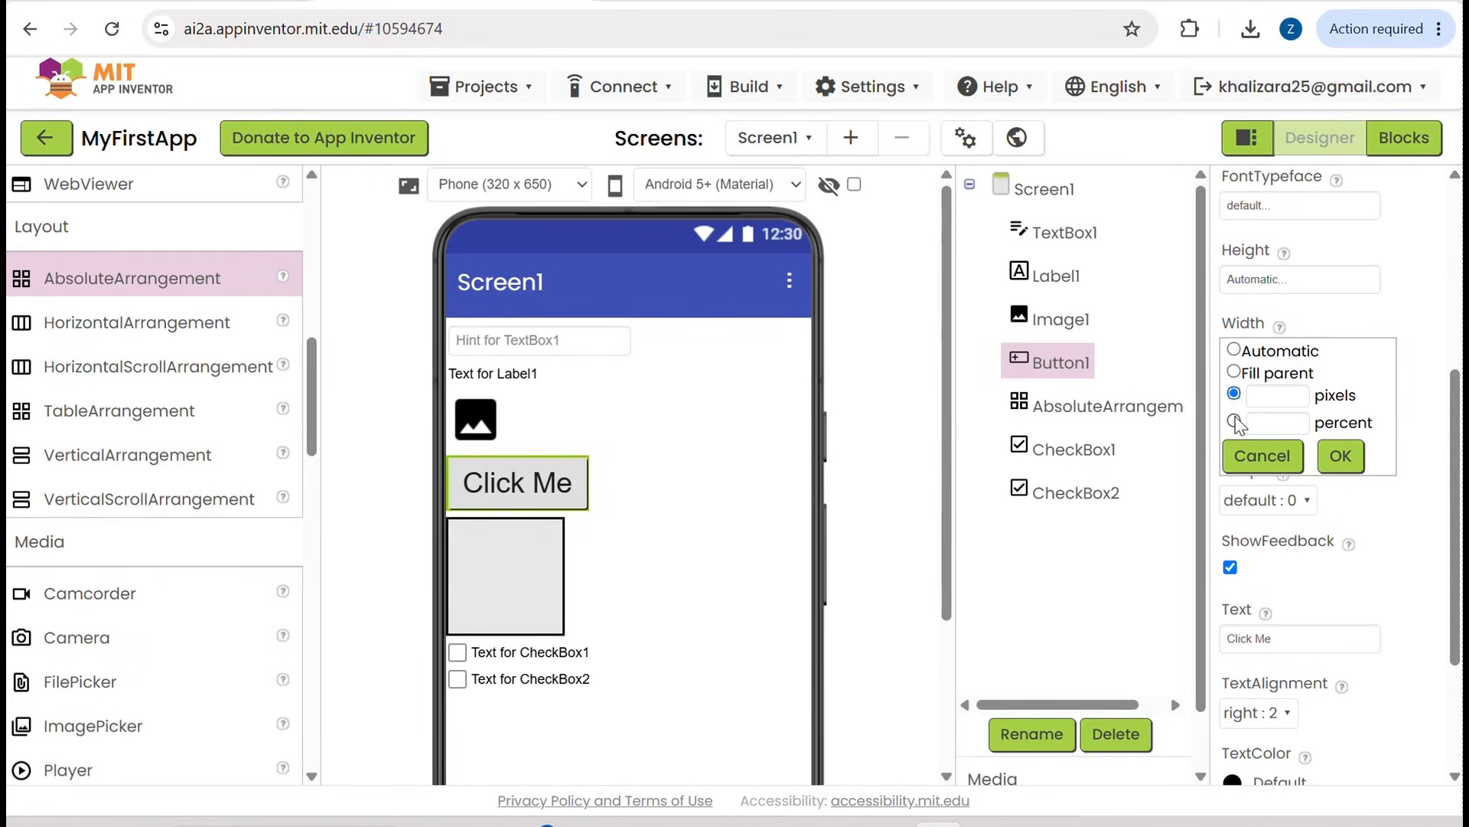
{"action": "left_click", "coordinate": [1235, 372]}
{"action": "left_click", "coordinate": [1344, 457]}
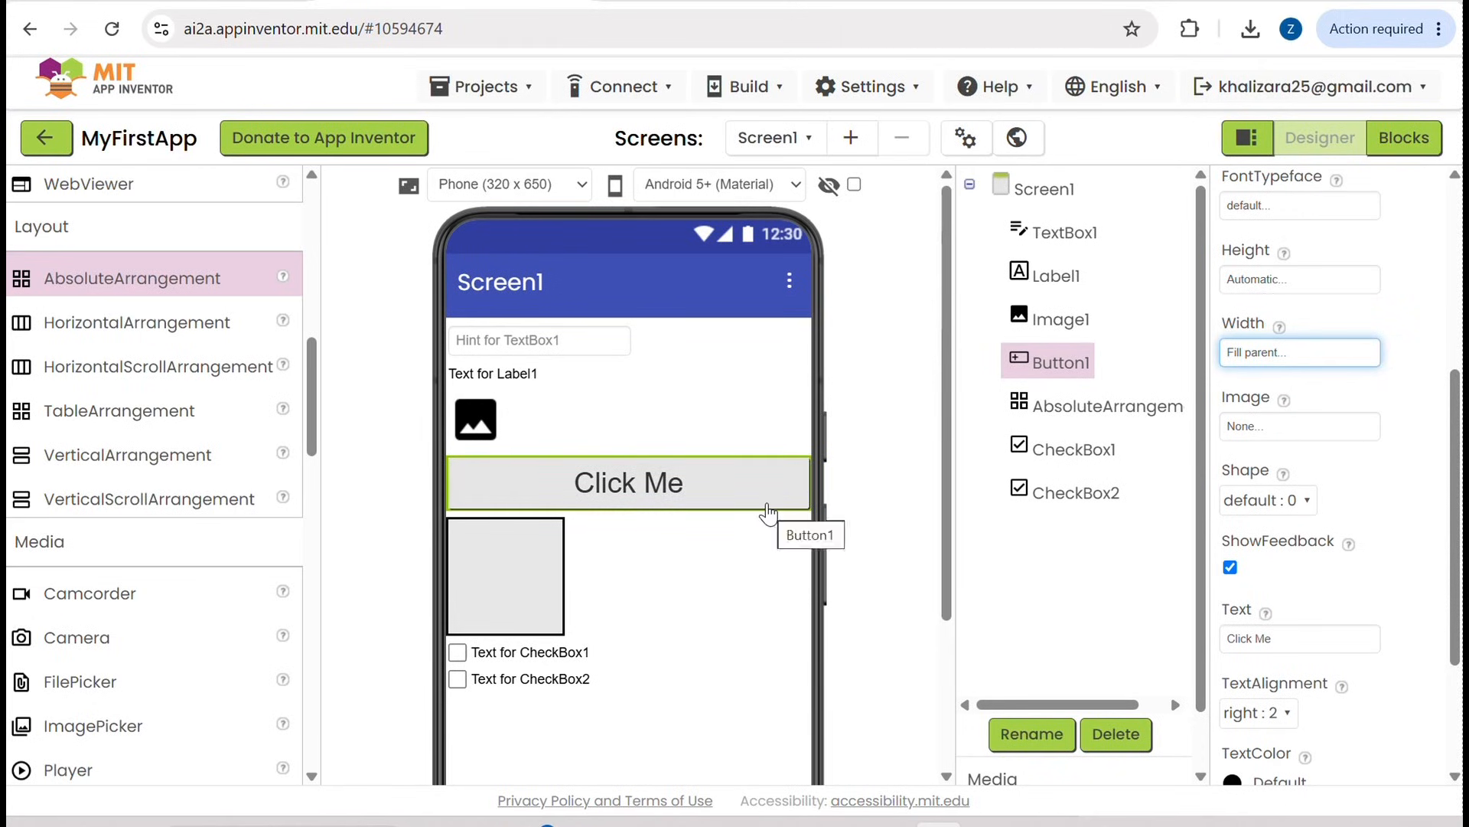
Step: Change the Width of Button1 to 100 percent
{"action": "left_click", "coordinate": [1263, 360]}
{"action": "left_click", "coordinate": [1268, 427]}
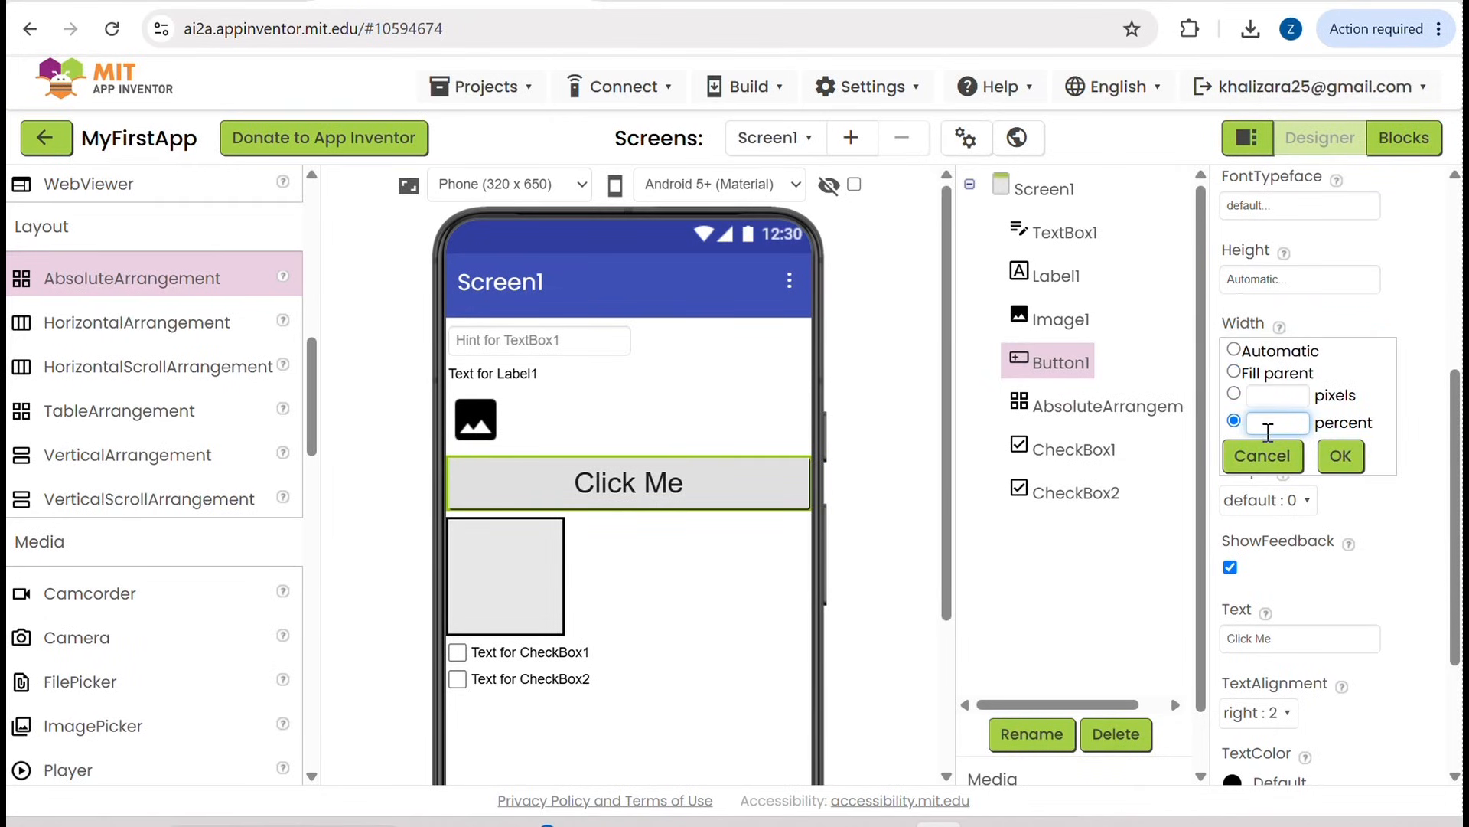
{"action": "type", "text": "100"}
{"action": "left_click", "coordinate": [1339, 460]}
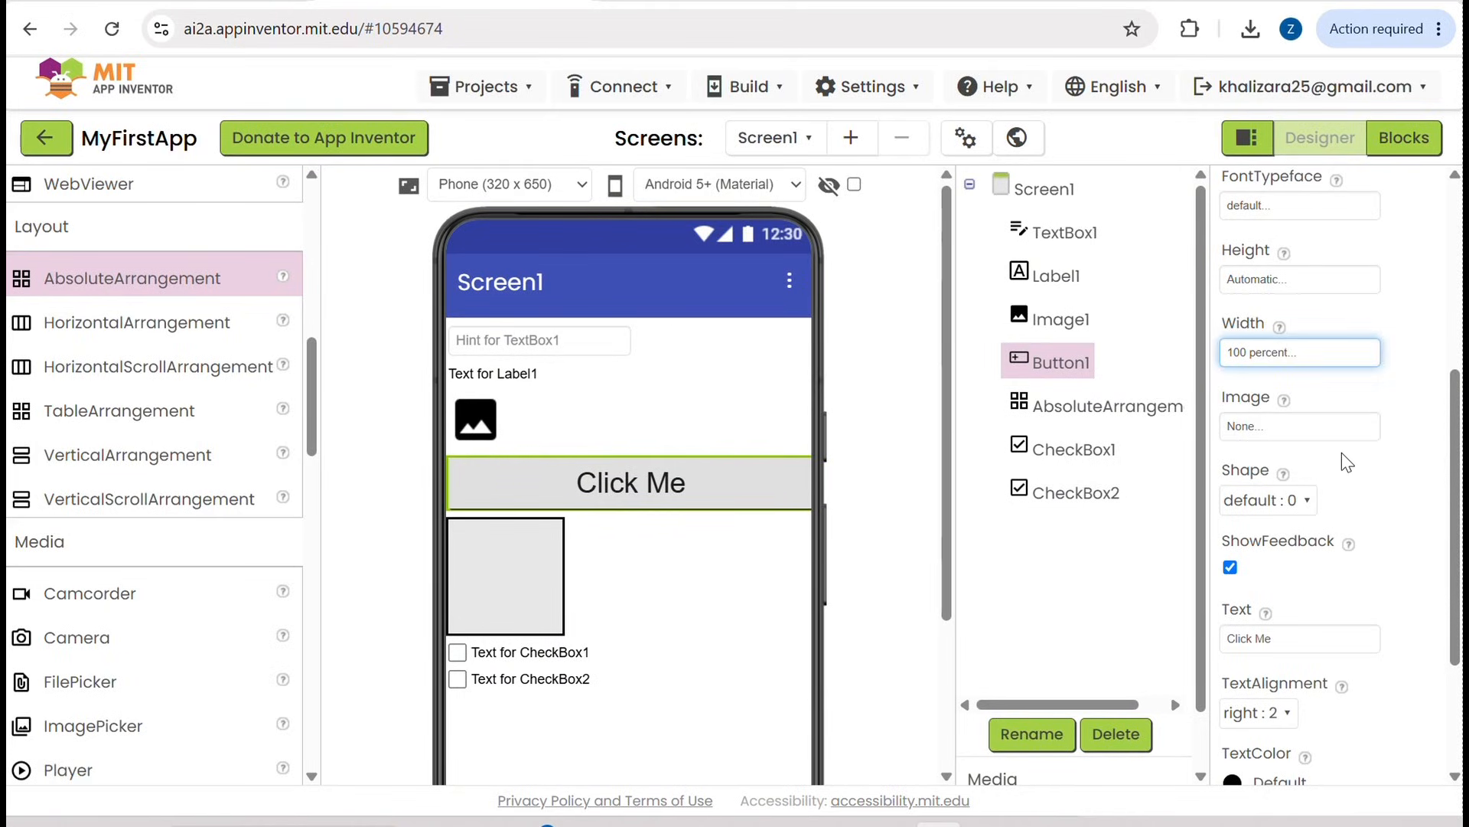
Step: Reduce the Width of Button1 to 50 percent
{"action": "left_click", "coordinate": [1314, 370]}
{"action": "left_click", "coordinate": [1290, 422]}
{"action": "left_click_drag", "start_coordinate": [1291, 422], "coordinate": [1241, 423]}
{"action": "key", "text": "BackSpace"}
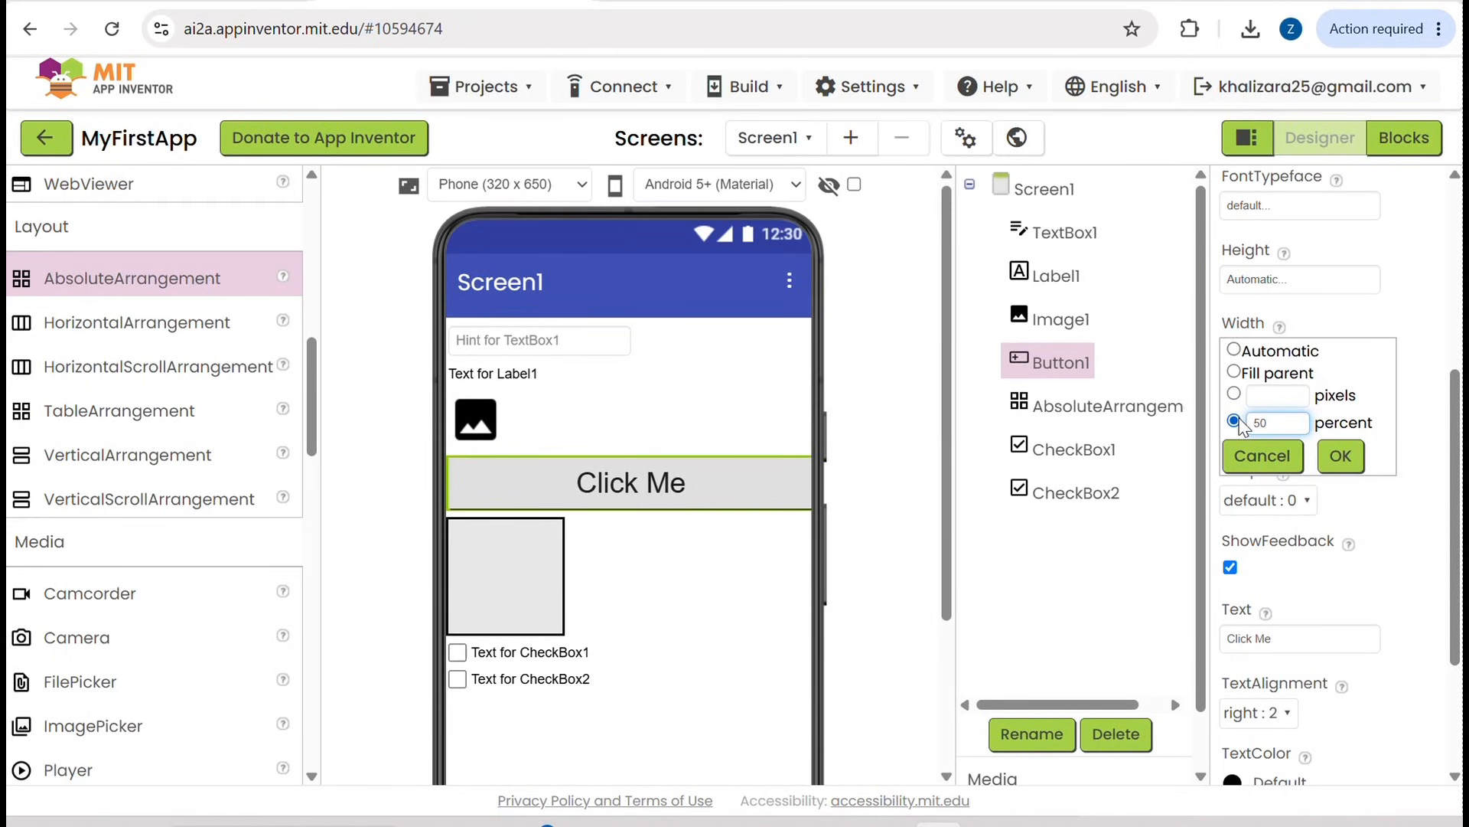
{"action": "left_click", "coordinate": [1338, 456]}
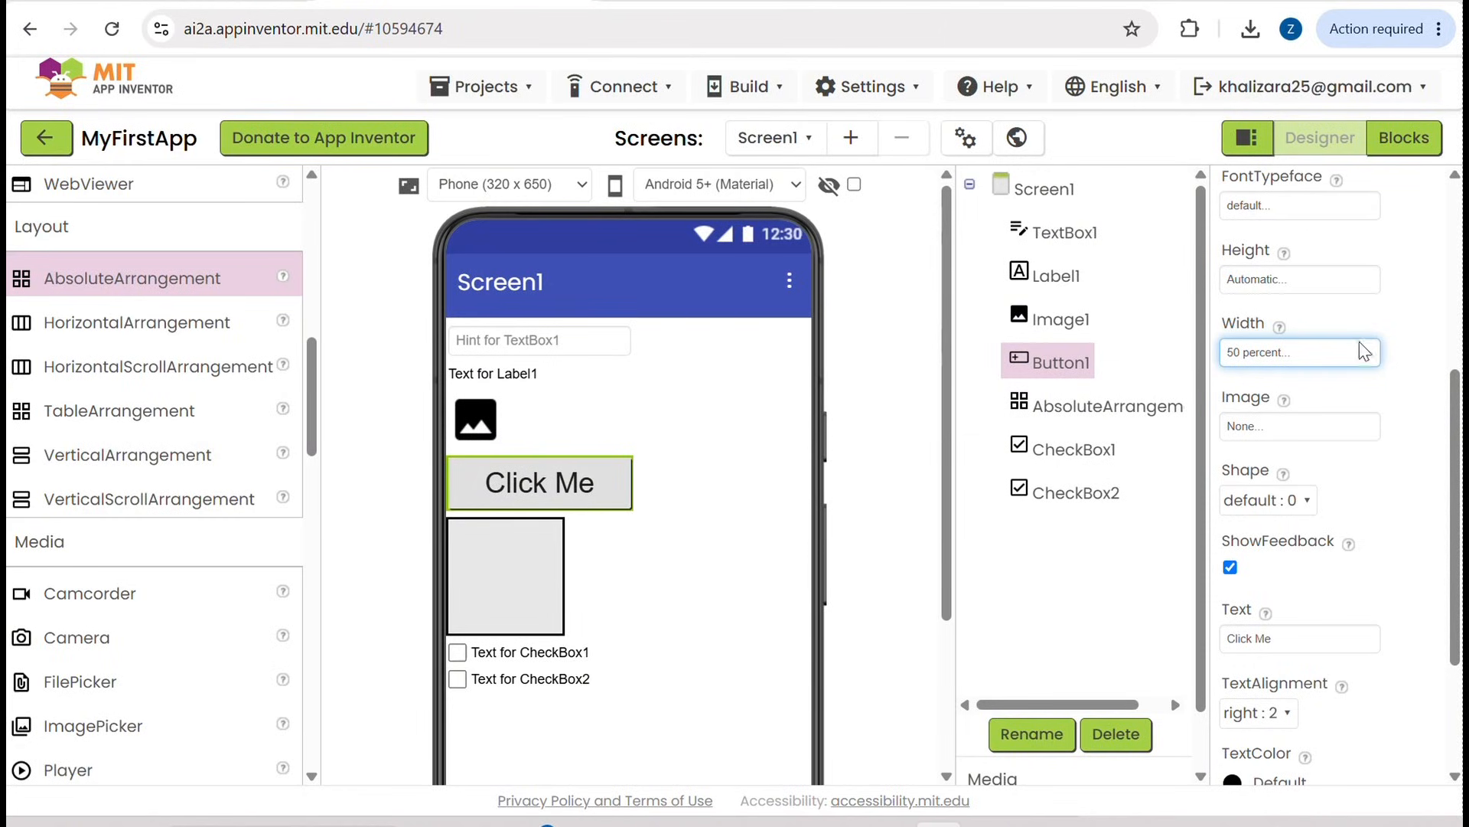
Step: Give Button1 a fixed Width of 310 pixels
{"action": "left_click", "coordinate": [1295, 360]}
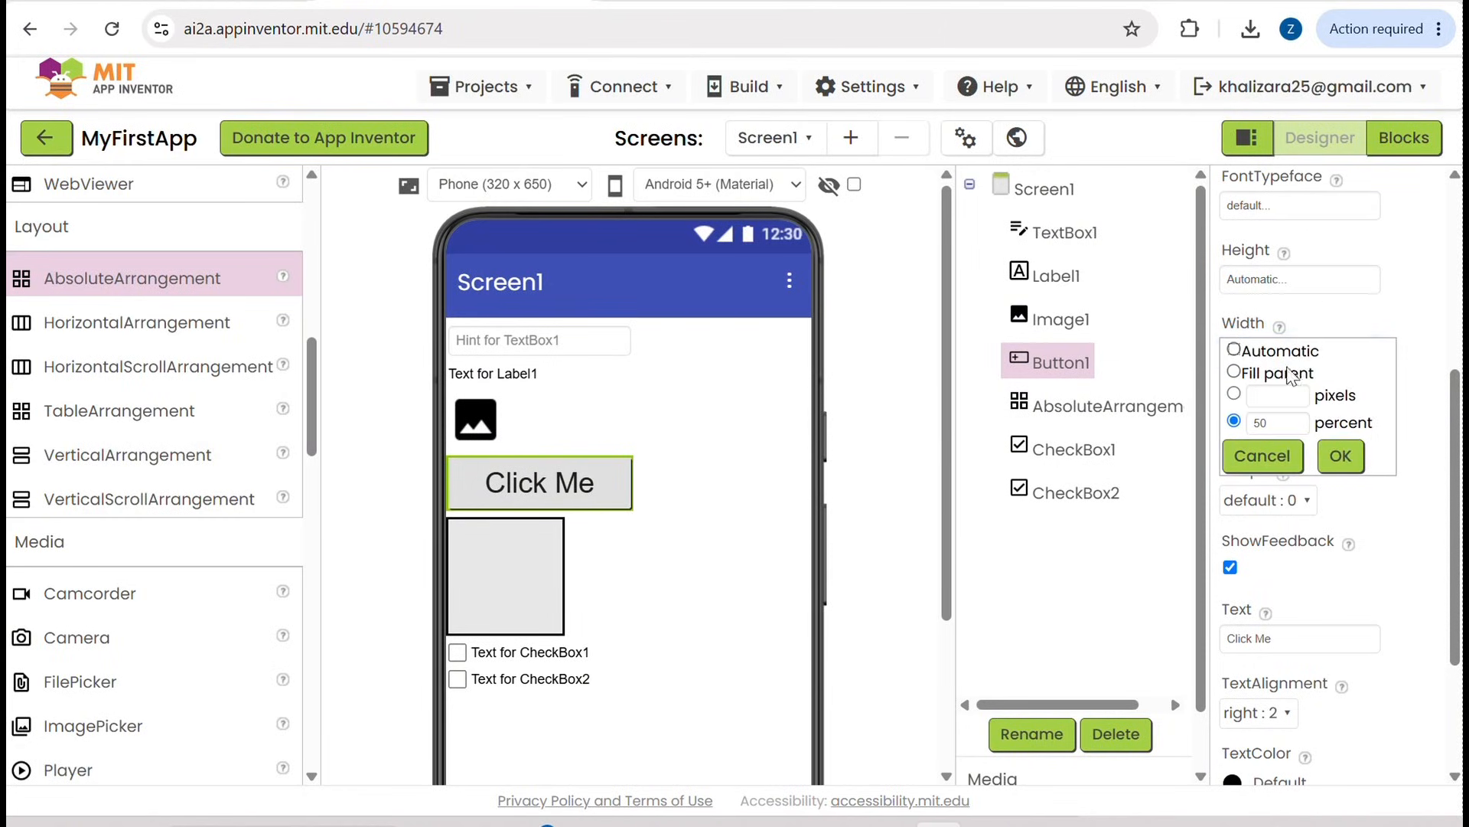
{"action": "left_click", "coordinate": [1253, 394]}
{"action": "type", "text": "4"}
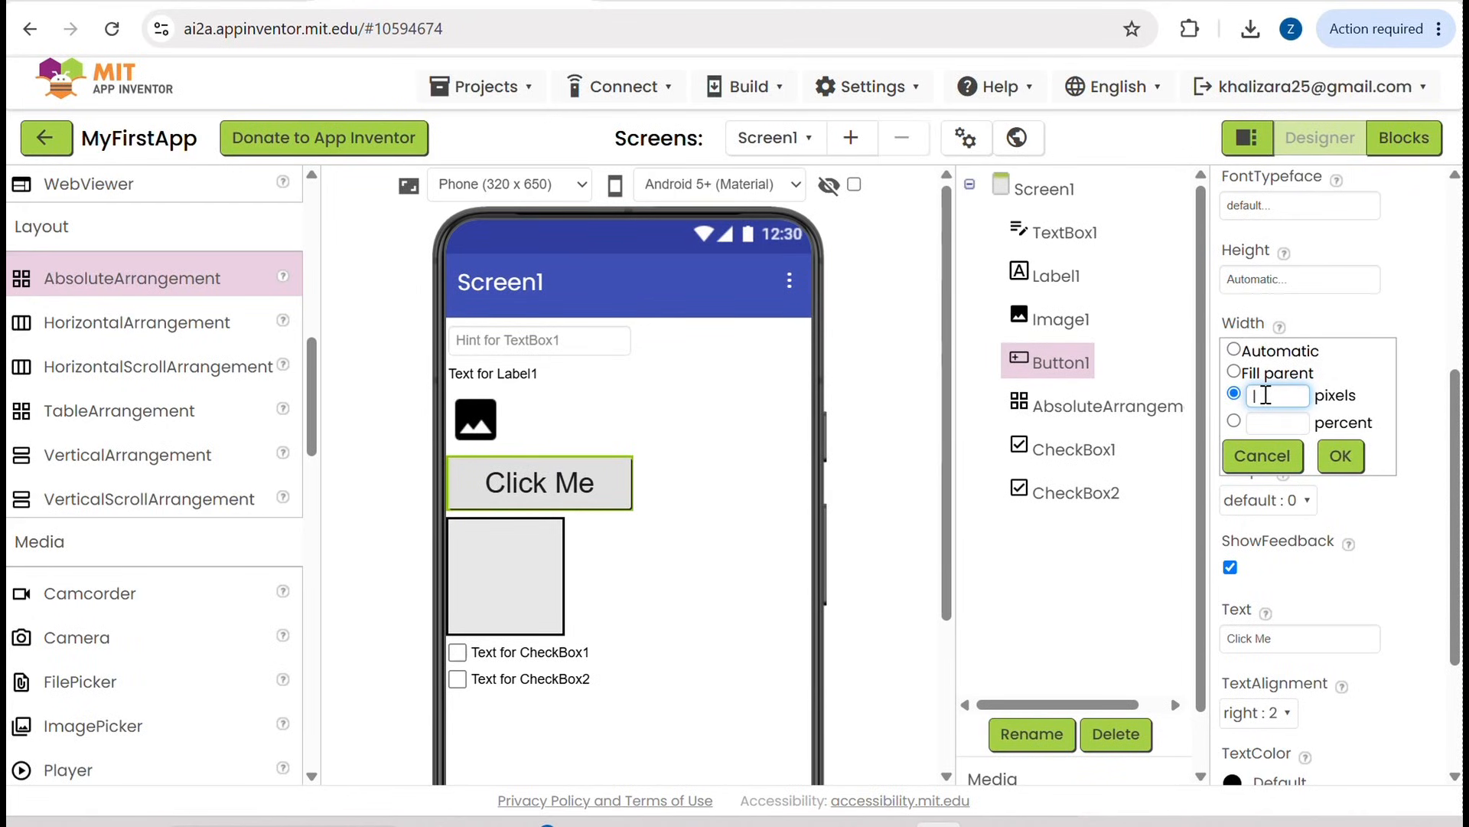
{"action": "left_click", "coordinate": [1340, 456]}
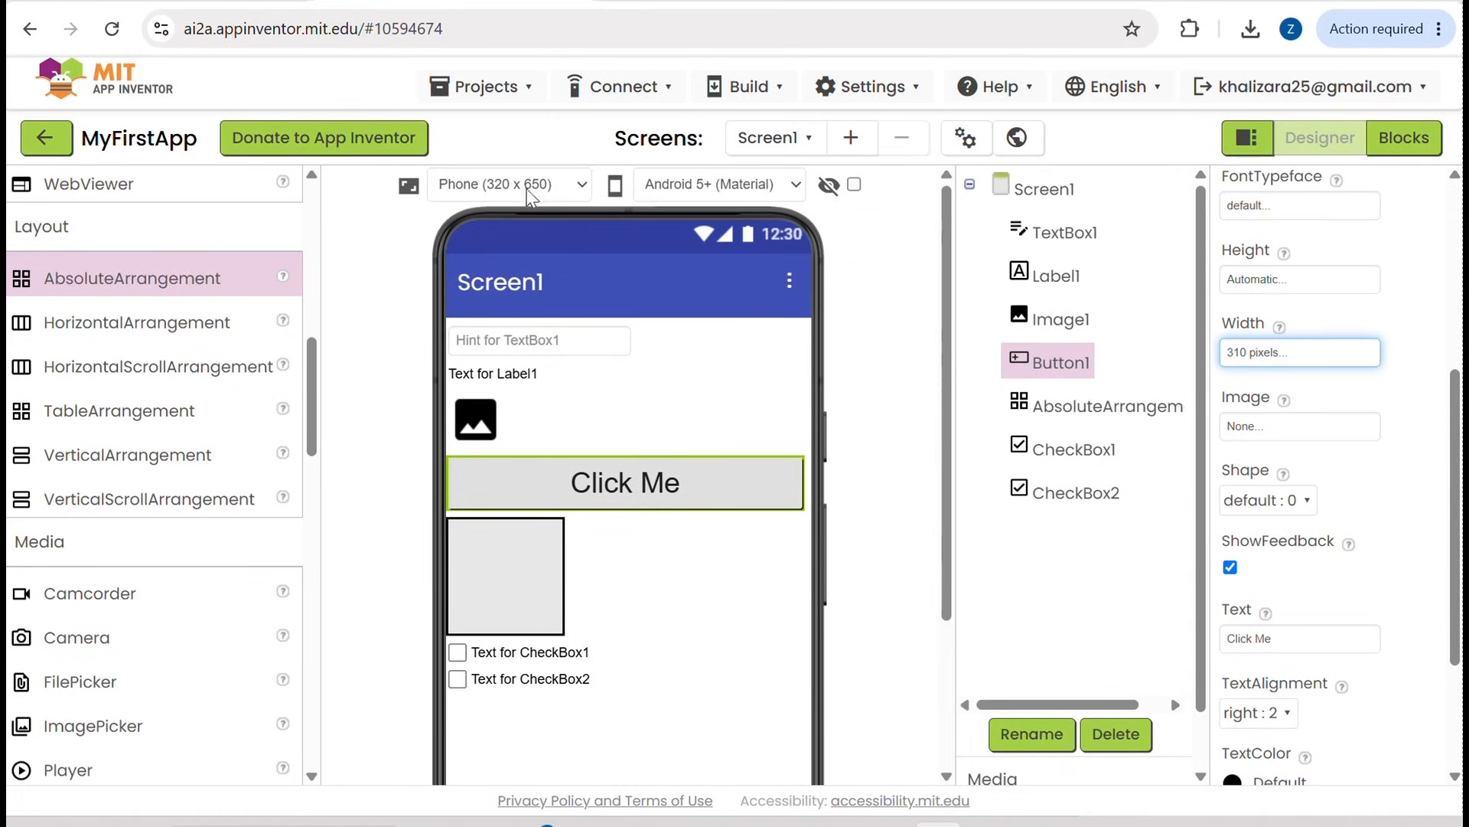
Step: Set the Height of Button1 to 650 pixels
{"action": "scroll", "coordinate": [1288, 499], "scroll_direction": "up", "scroll_amount": 2}
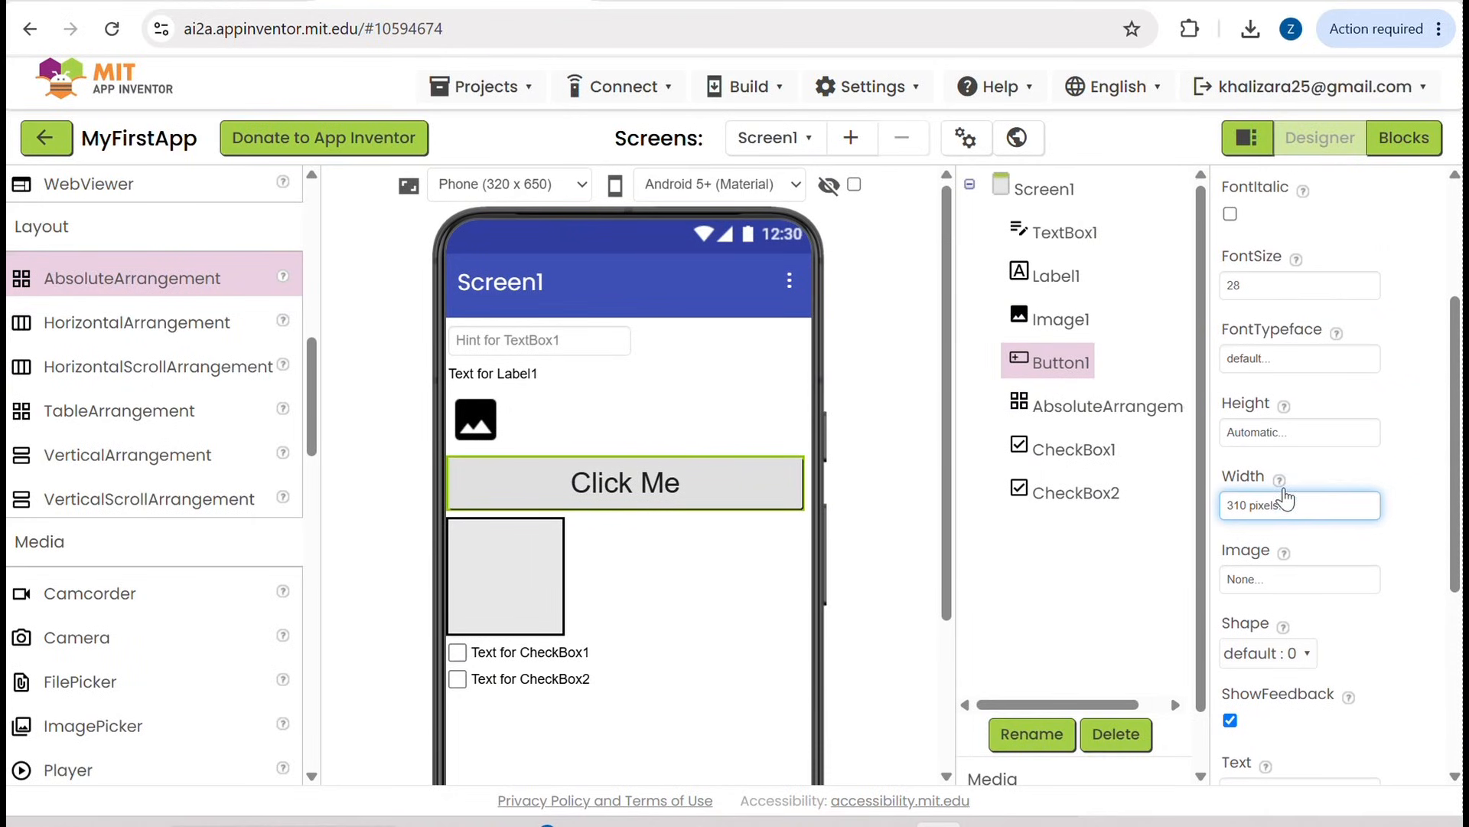
{"action": "left_click", "coordinate": [1301, 433]}
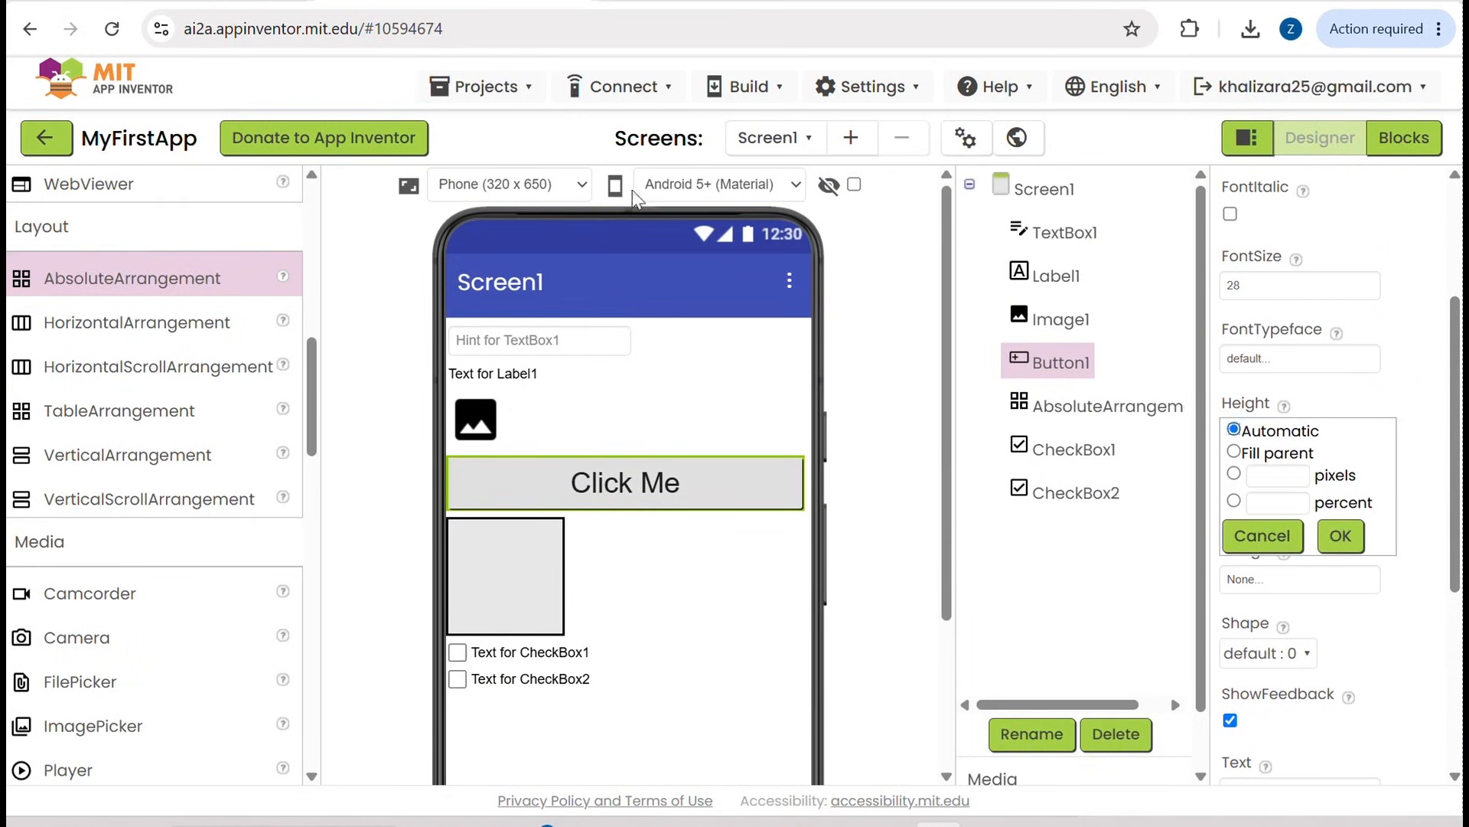
{"action": "left_click", "coordinate": [1276, 473]}
{"action": "type", "text": "650"}
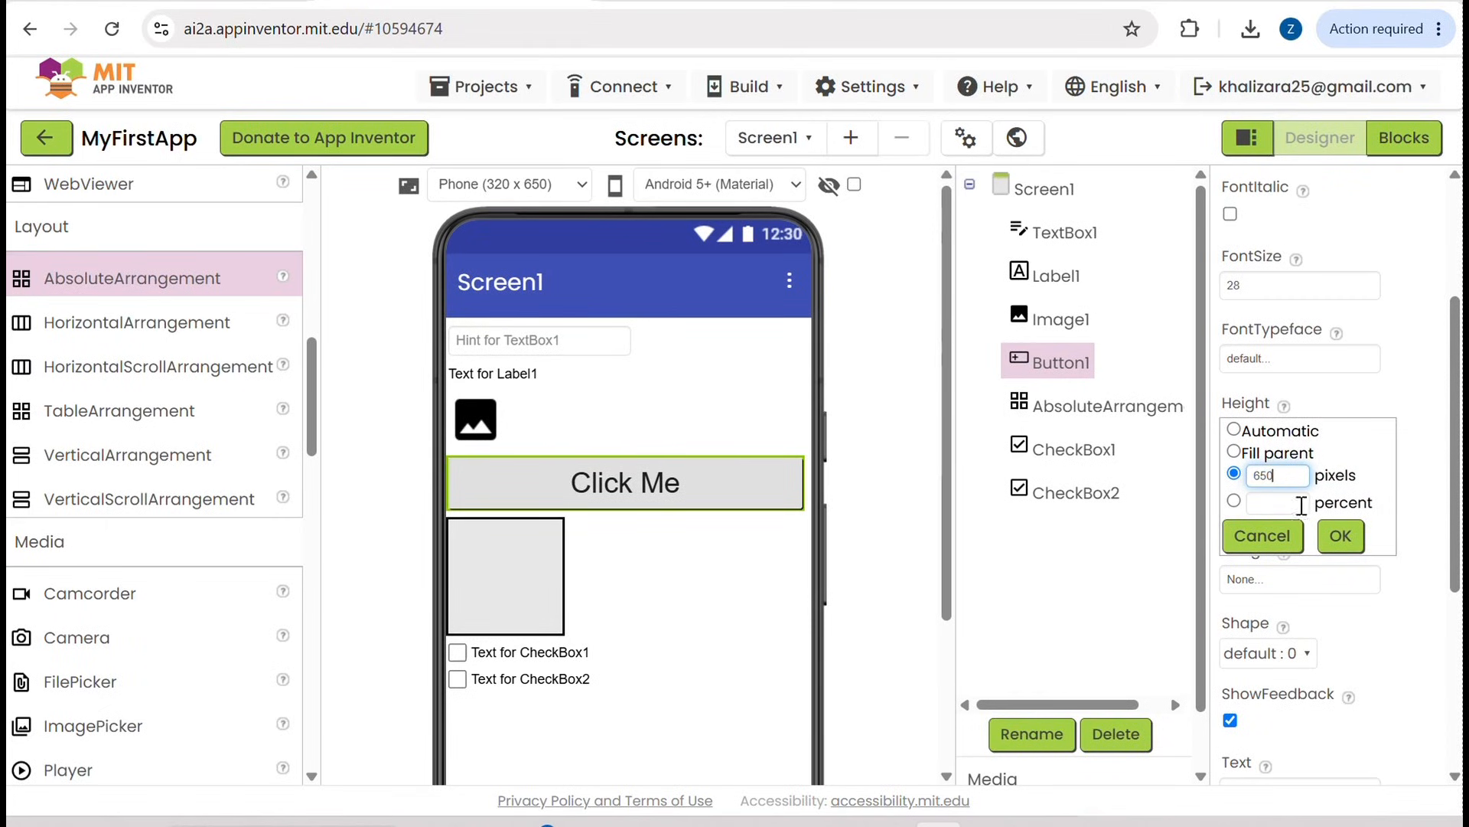
{"action": "left_click", "coordinate": [1341, 538]}
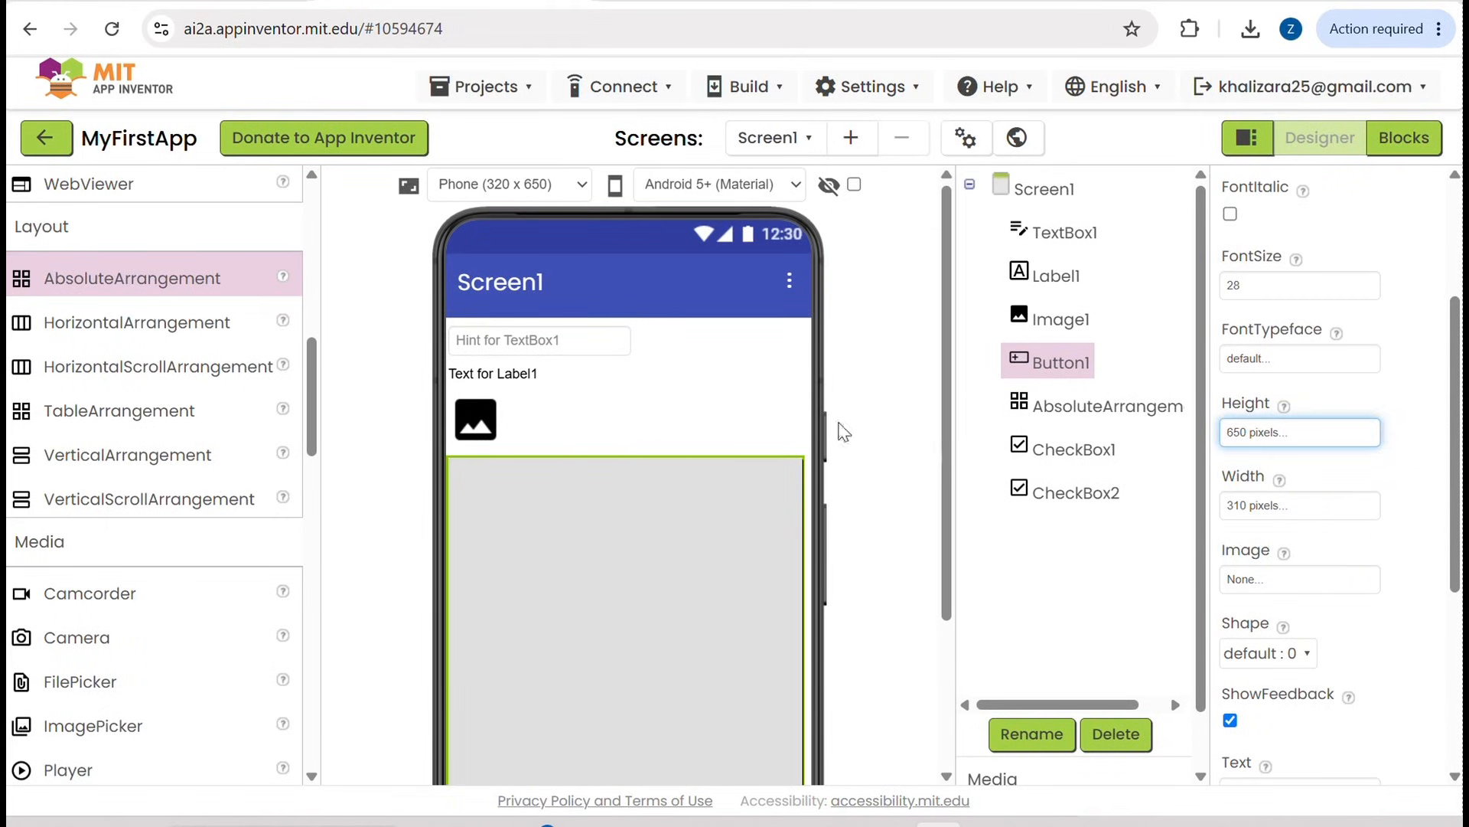
Step: Examine the resized button in the phone preview and set the Height of Button1 back to Automatic
{"action": "scroll", "coordinate": [664, 604], "scroll_direction": "down", "scroll_amount": 1}
{"action": "scroll", "coordinate": [666, 616], "scroll_direction": "up", "scroll_amount": 1}
{"action": "scroll", "coordinate": [528, 574], "scroll_direction": "down", "scroll_amount": 2}
{"action": "scroll", "coordinate": [528, 574], "scroll_direction": "up", "scroll_amount": 2}
{"action": "left_click", "coordinate": [1332, 430]}
{"action": "left_click", "coordinate": [1234, 430]}
{"action": "left_click", "coordinate": [1353, 536]}
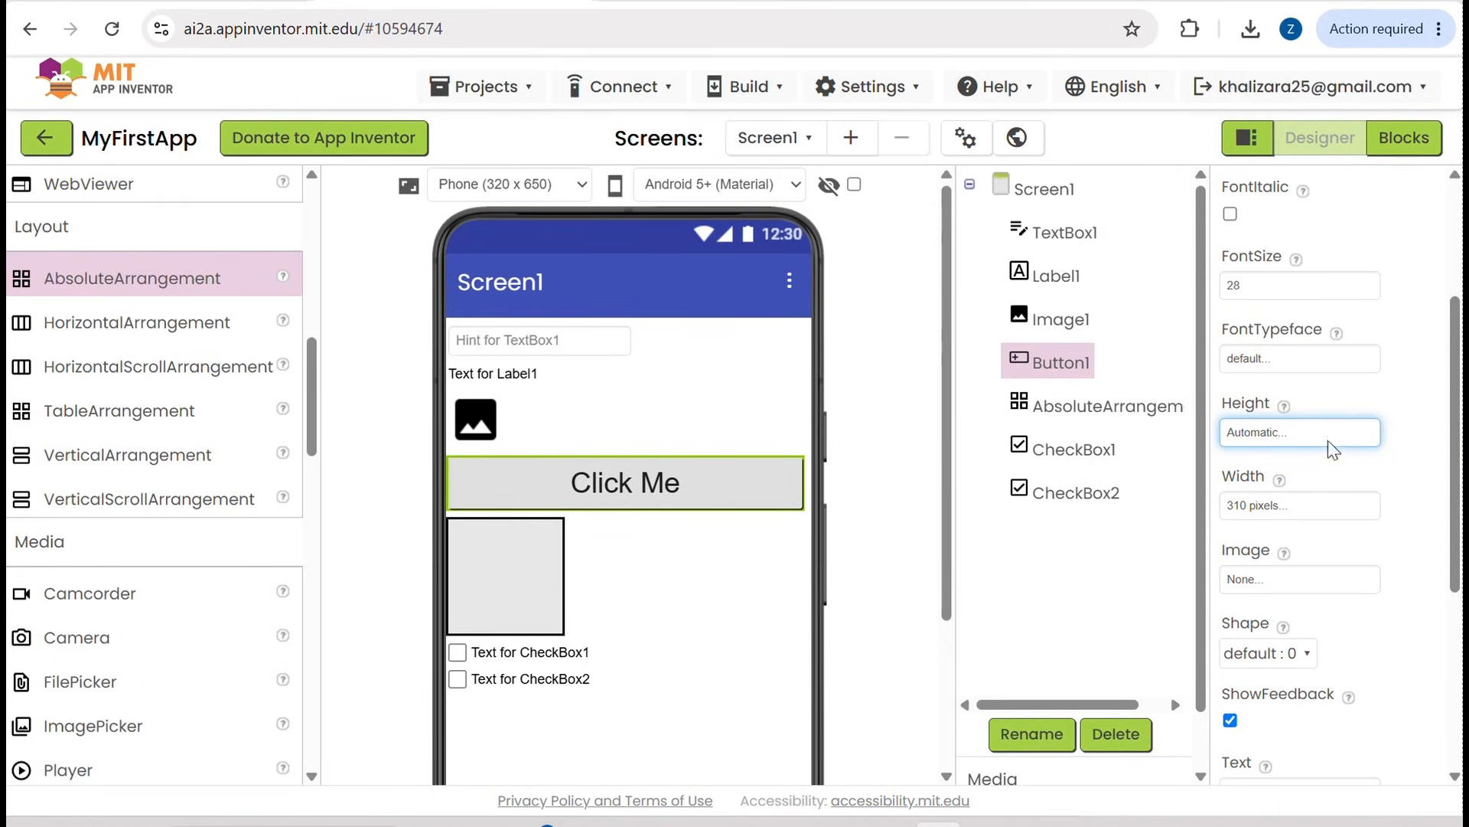
Step: Review the component palette, the phone preview, the component tree and the properties of Button1
{"action": "scroll", "coordinate": [67, 318], "scroll_direction": "up", "scroll_amount": 6}
{"action": "scroll", "coordinate": [68, 318], "scroll_direction": "down", "scroll_amount": 4}
{"action": "scroll", "coordinate": [649, 365], "scroll_direction": "down", "scroll_amount": 3}
{"action": "scroll", "coordinate": [651, 367], "scroll_direction": "up", "scroll_amount": 3}
{"action": "scroll", "coordinate": [1088, 383], "scroll_direction": "down", "scroll_amount": 2}
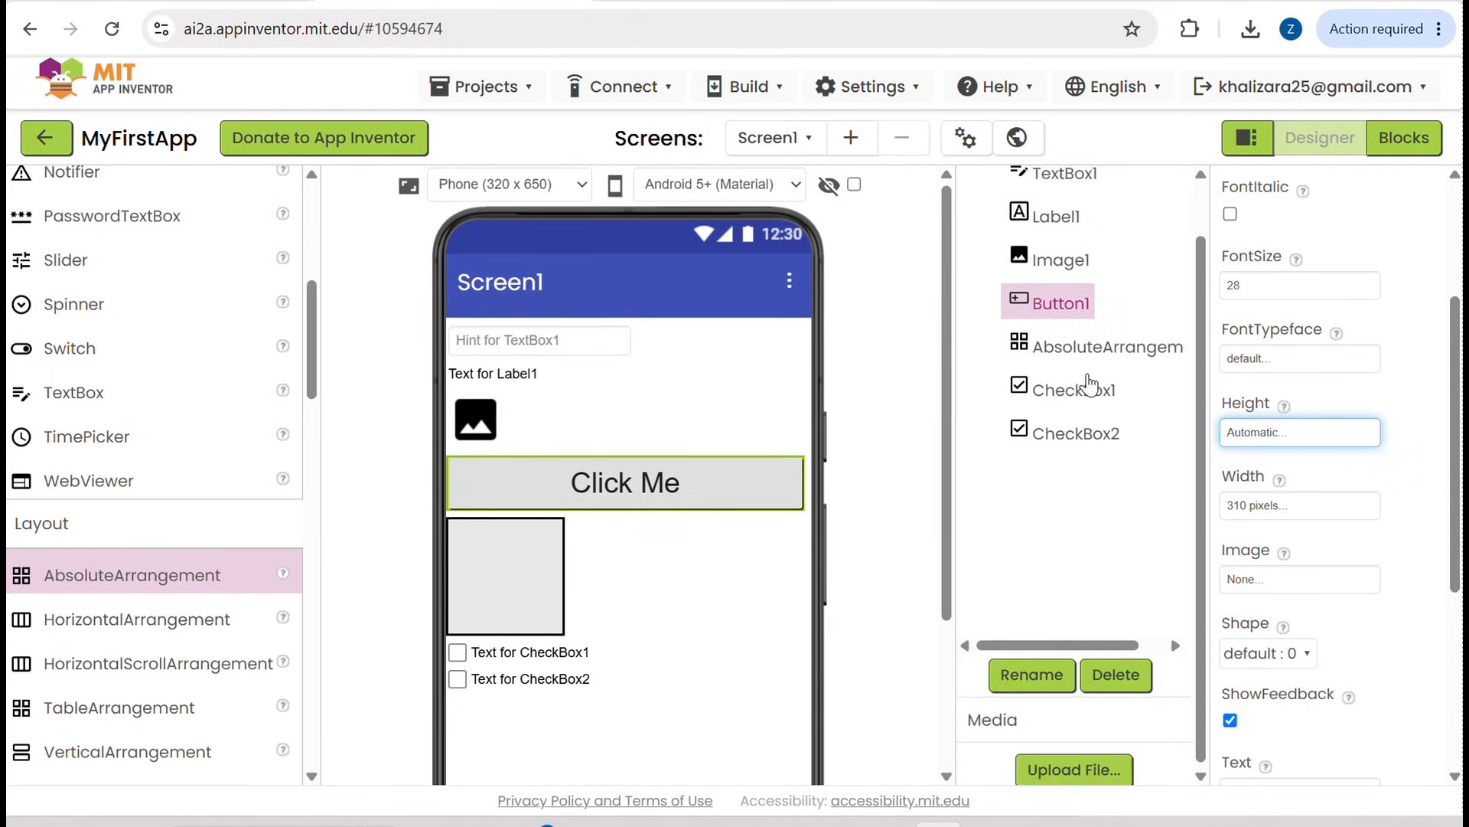
{"action": "scroll", "coordinate": [1088, 383], "scroll_direction": "up", "scroll_amount": 2}
{"action": "scroll", "coordinate": [1365, 295], "scroll_direction": "up", "scroll_amount": 3}
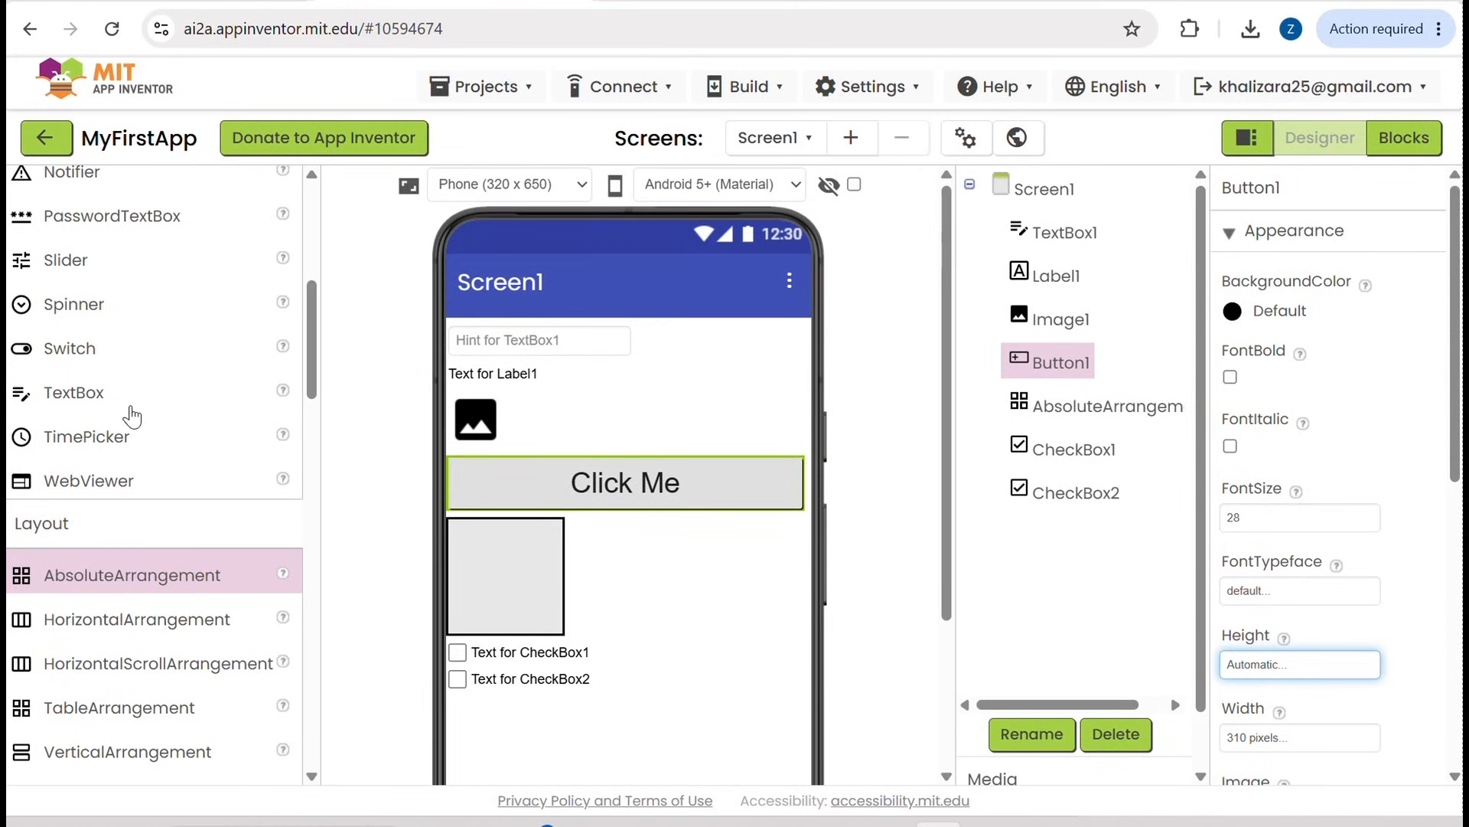
{"action": "scroll", "coordinate": [131, 415], "scroll_direction": "down", "scroll_amount": 2}
{"action": "scroll", "coordinate": [132, 416], "scroll_direction": "up", "scroll_amount": 8}
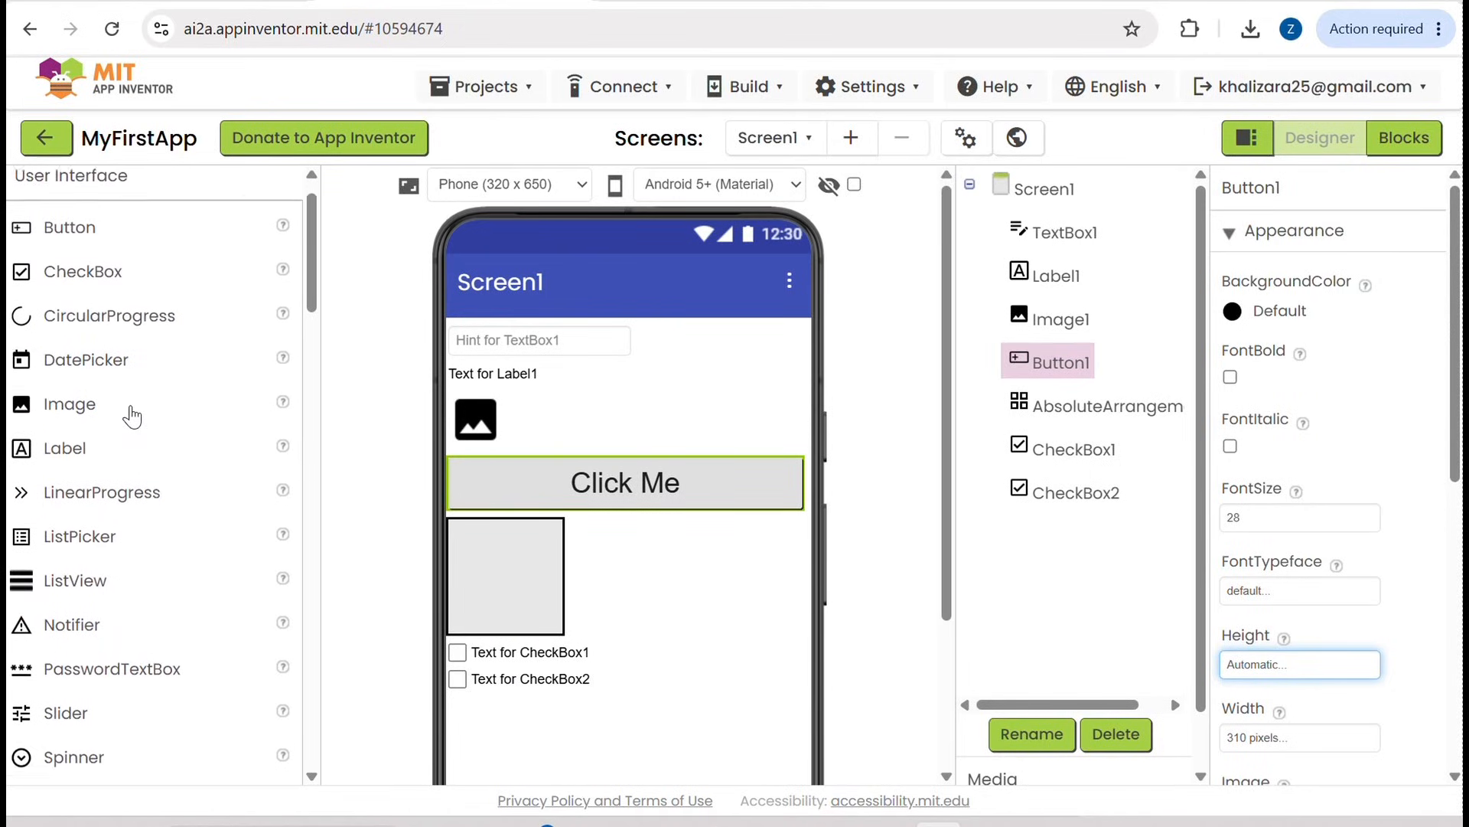
{"action": "scroll", "coordinate": [132, 416], "scroll_direction": "up", "scroll_amount": 1}
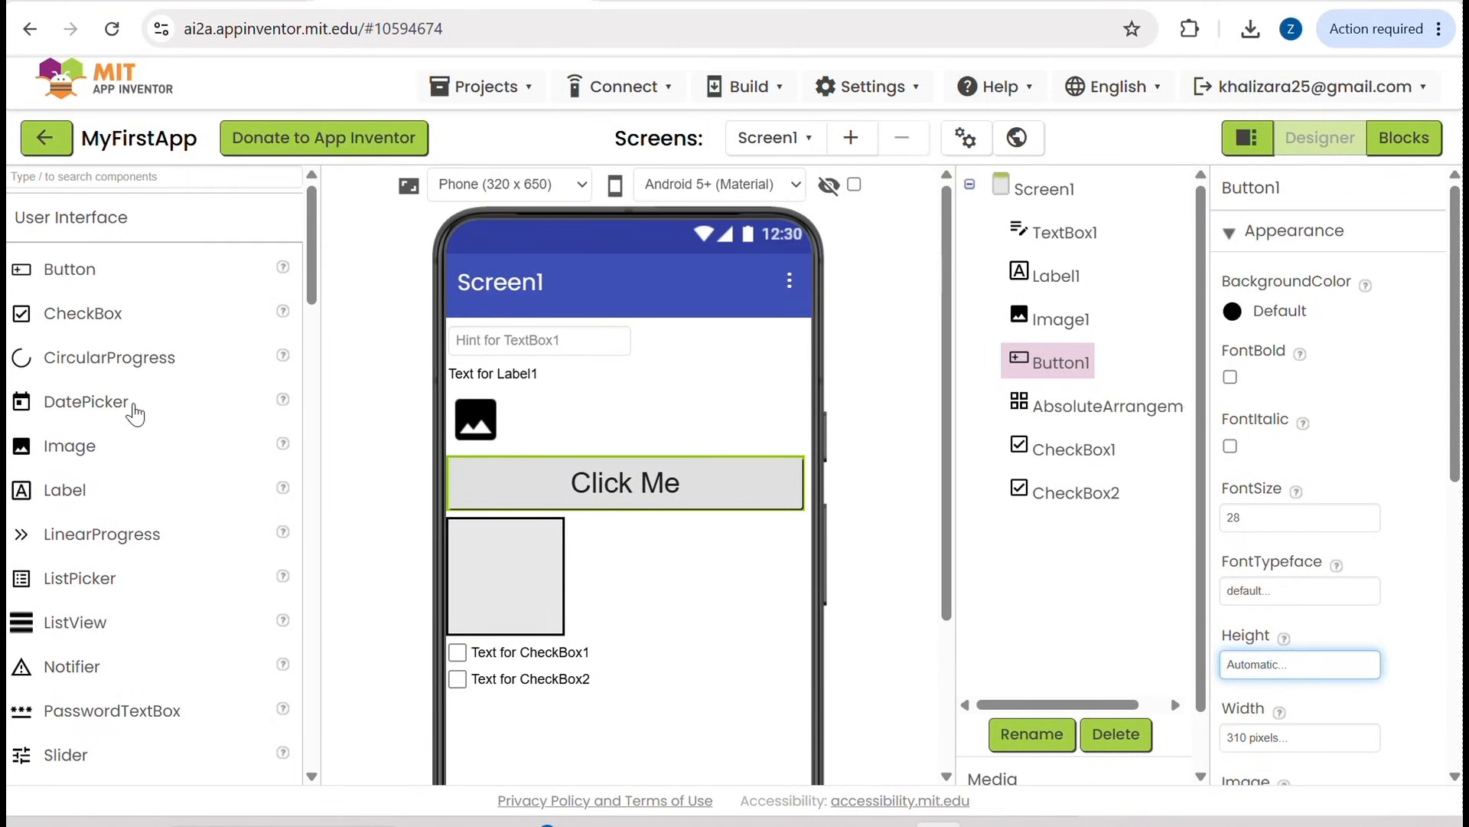
{"action": "scroll", "coordinate": [584, 600], "scroll_direction": "down", "scroll_amount": 3}
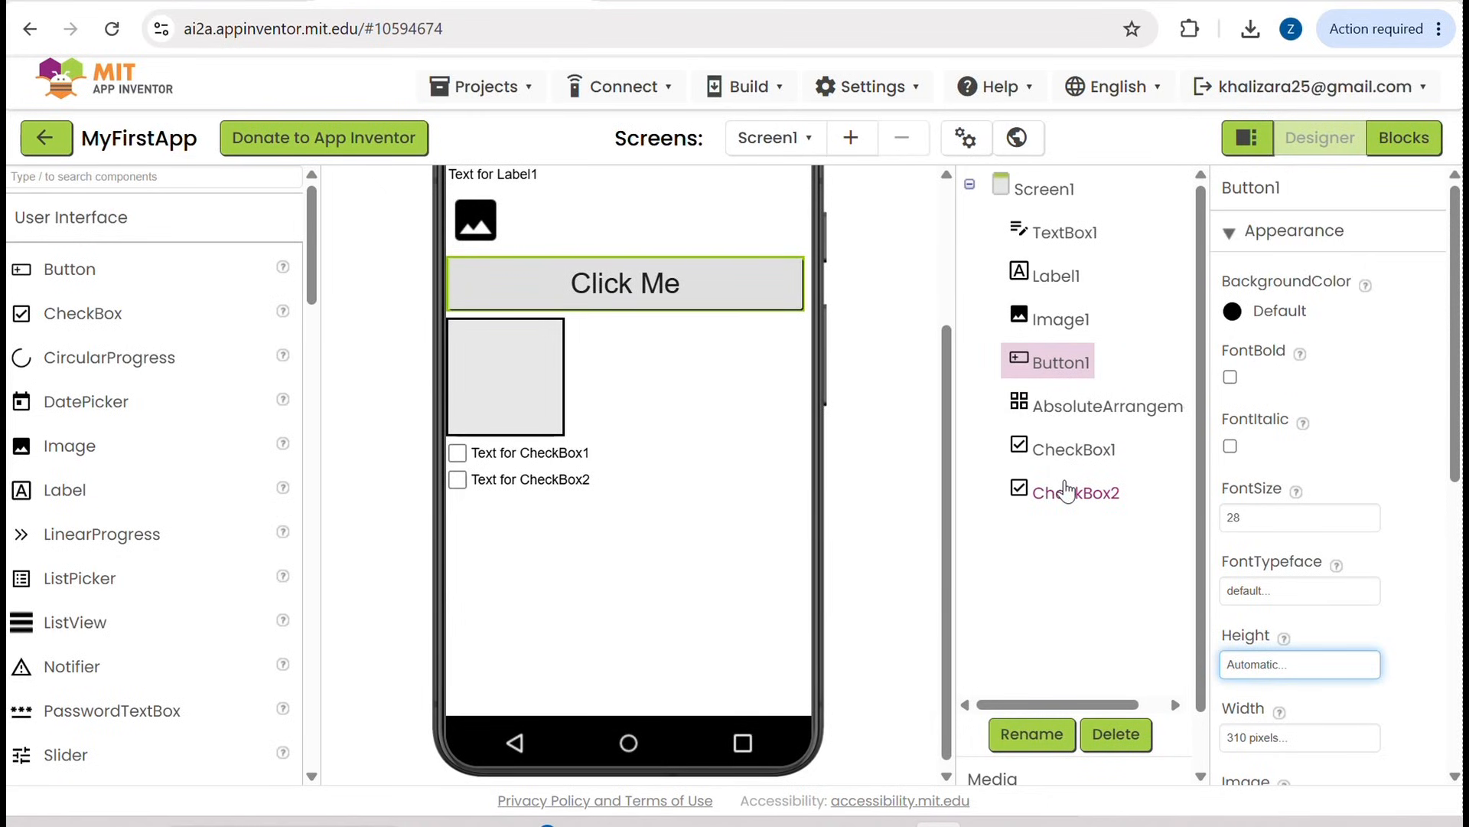
{"action": "scroll", "coordinate": [810, 601], "scroll_direction": "down", "scroll_amount": 1}
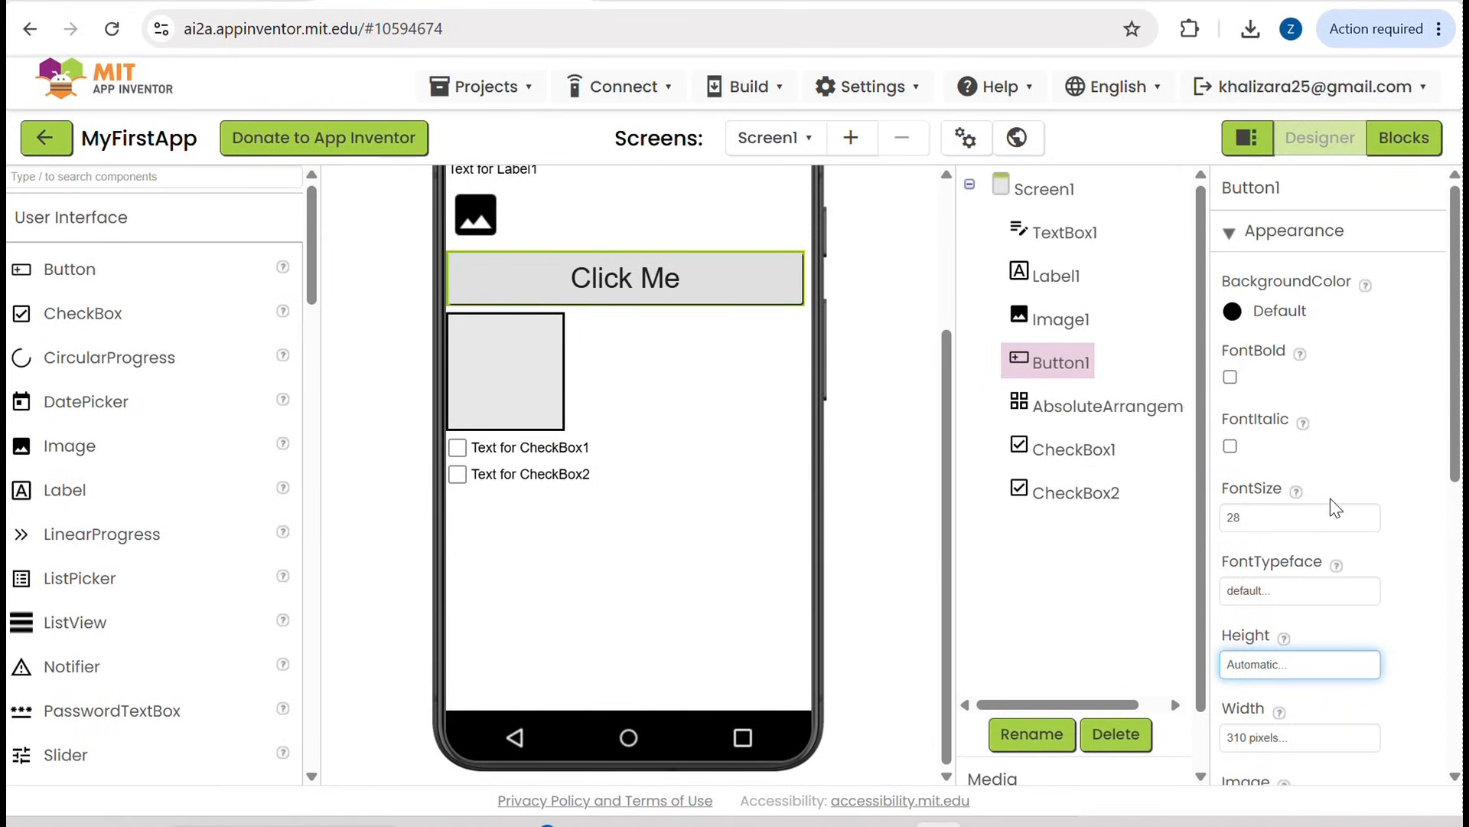
{"action": "scroll", "coordinate": [1336, 508], "scroll_direction": "down", "scroll_amount": 1}
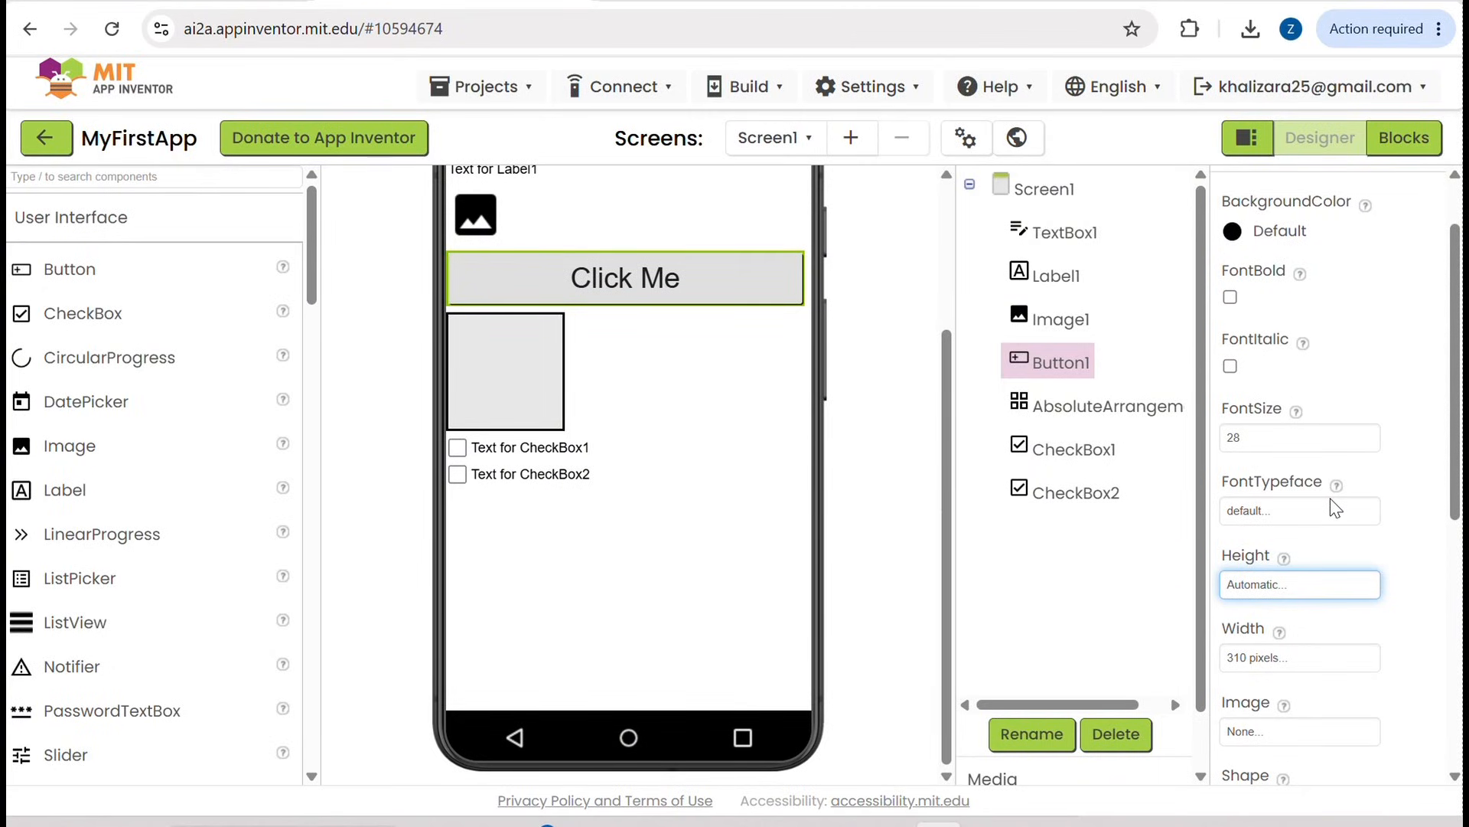
Step: View the Blocks editor of Screen1 and return to the Designer
{"action": "left_click", "coordinate": [1428, 153]}
{"action": "left_click", "coordinate": [1325, 136]}
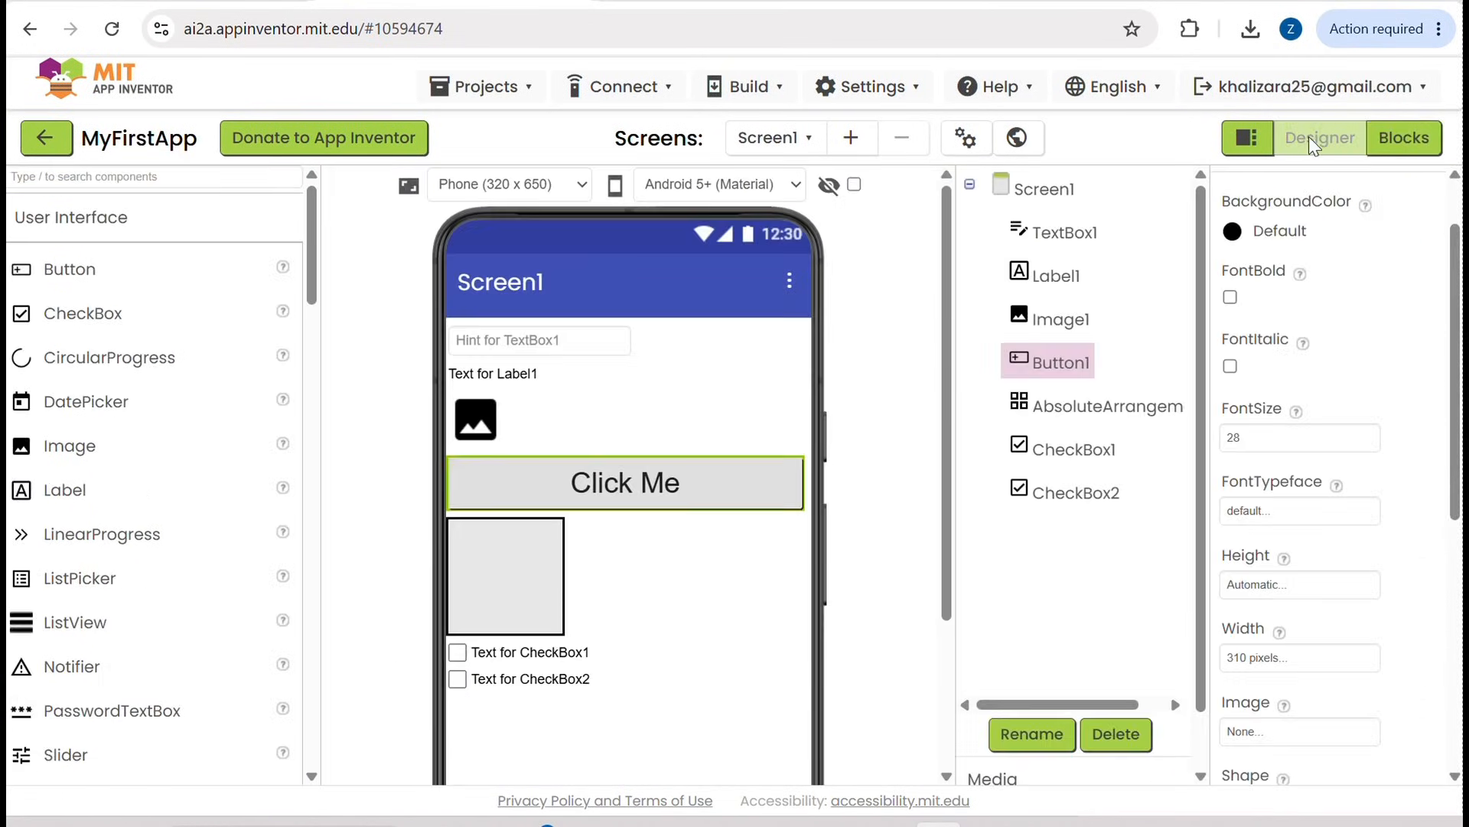
{"action": "left_click", "coordinate": [1429, 147]}
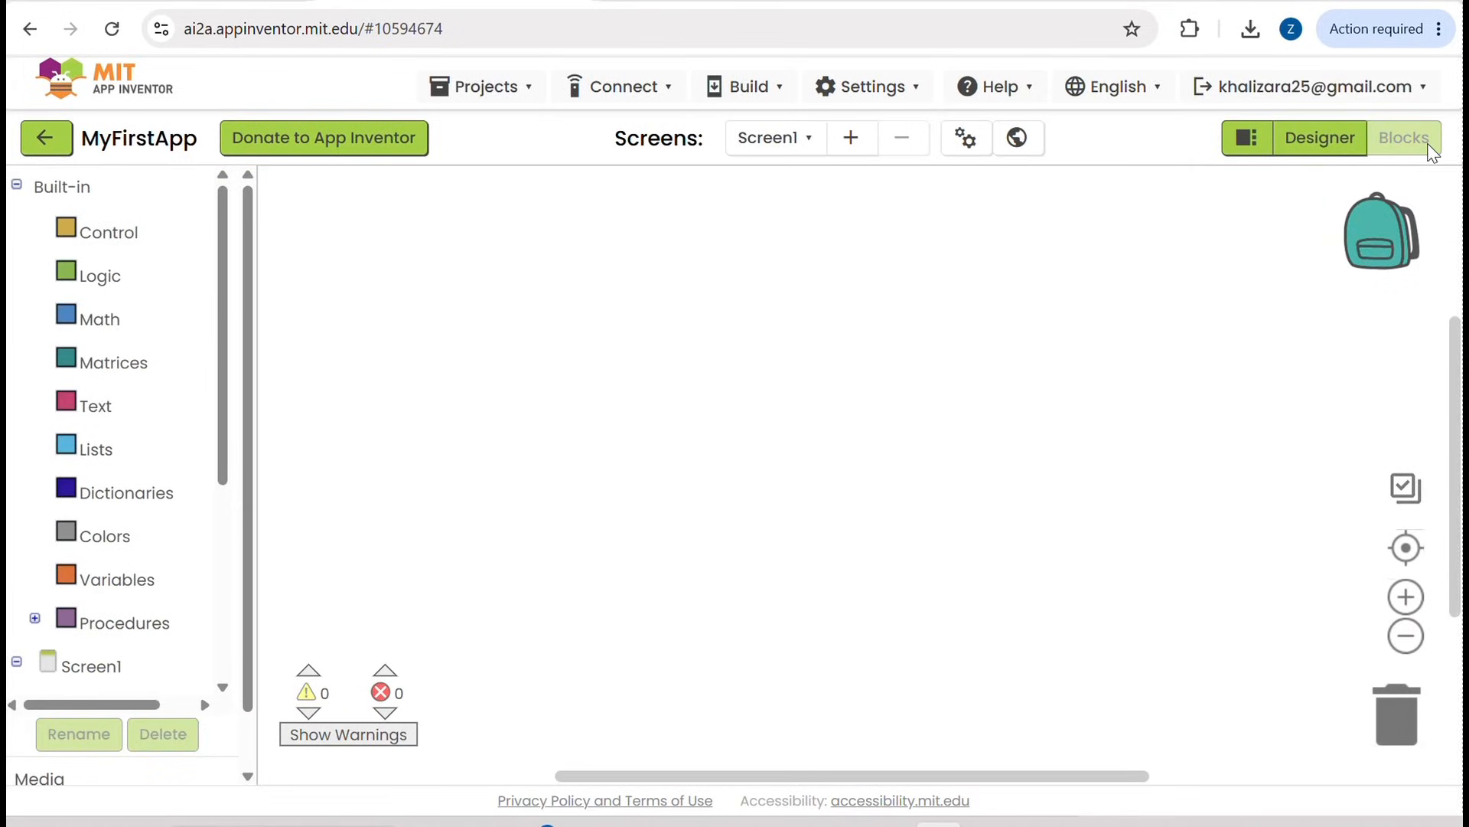
{"action": "left_click_drag", "start_coordinate": [1428, 153], "coordinate": [1319, 145]}
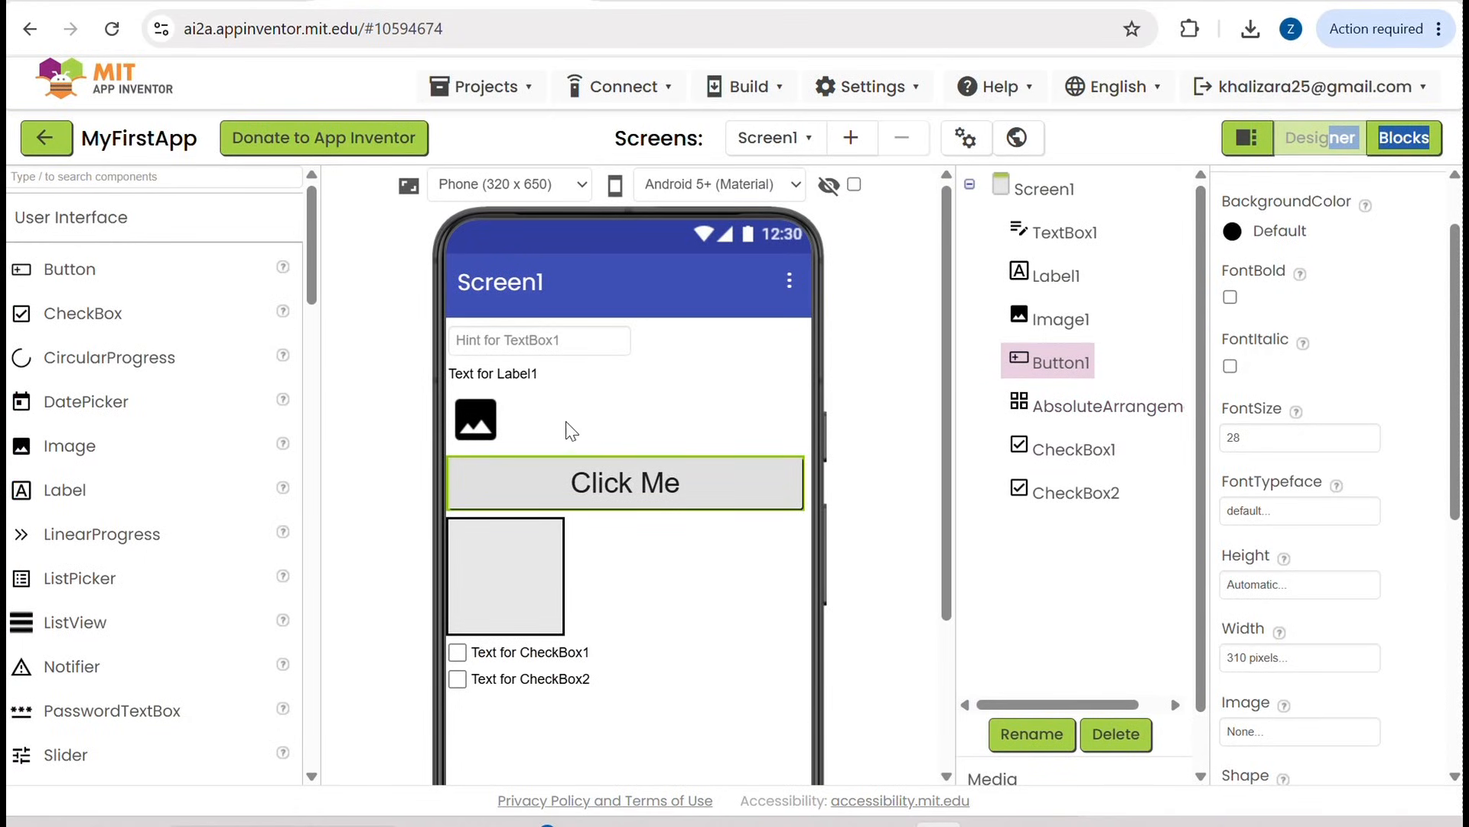
Step: Delete the TextBox1 component from Screen1 and confirm its removal
{"action": "left_click", "coordinate": [549, 342]}
{"action": "left_click", "coordinate": [1087, 238]}
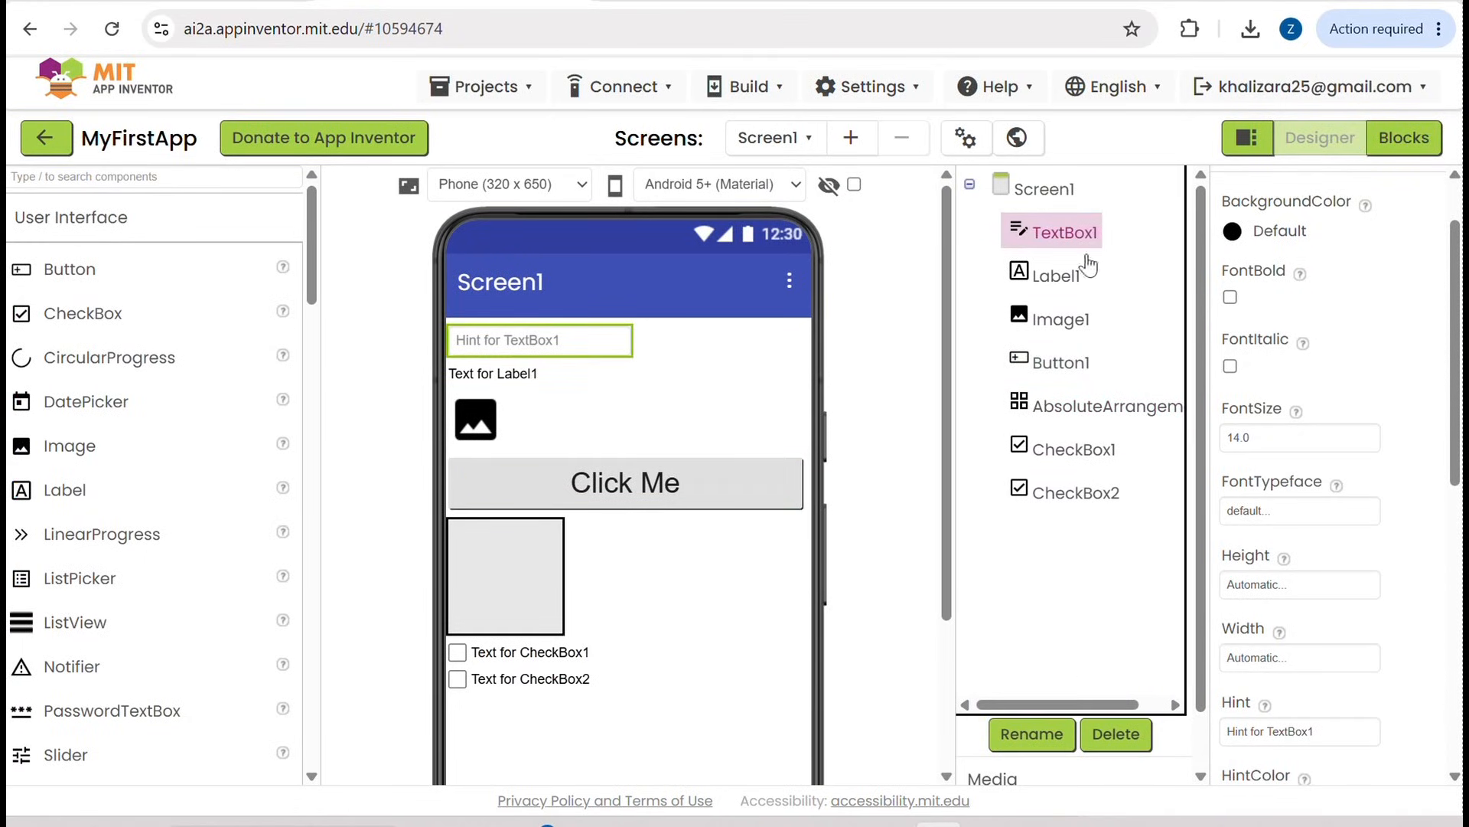
{"action": "left_click", "coordinate": [1117, 731]}
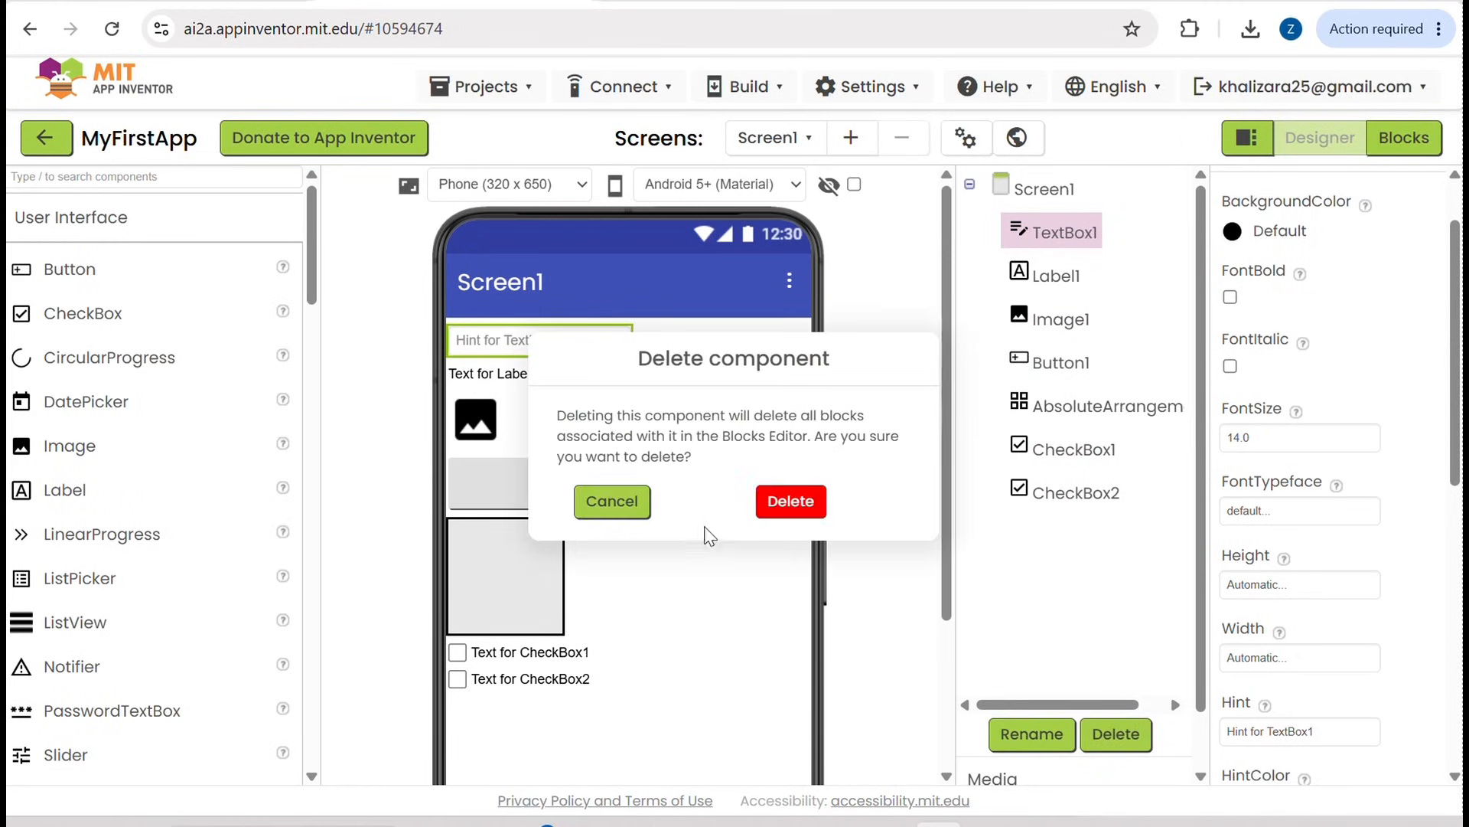
{"action": "left_click", "coordinate": [792, 497]}
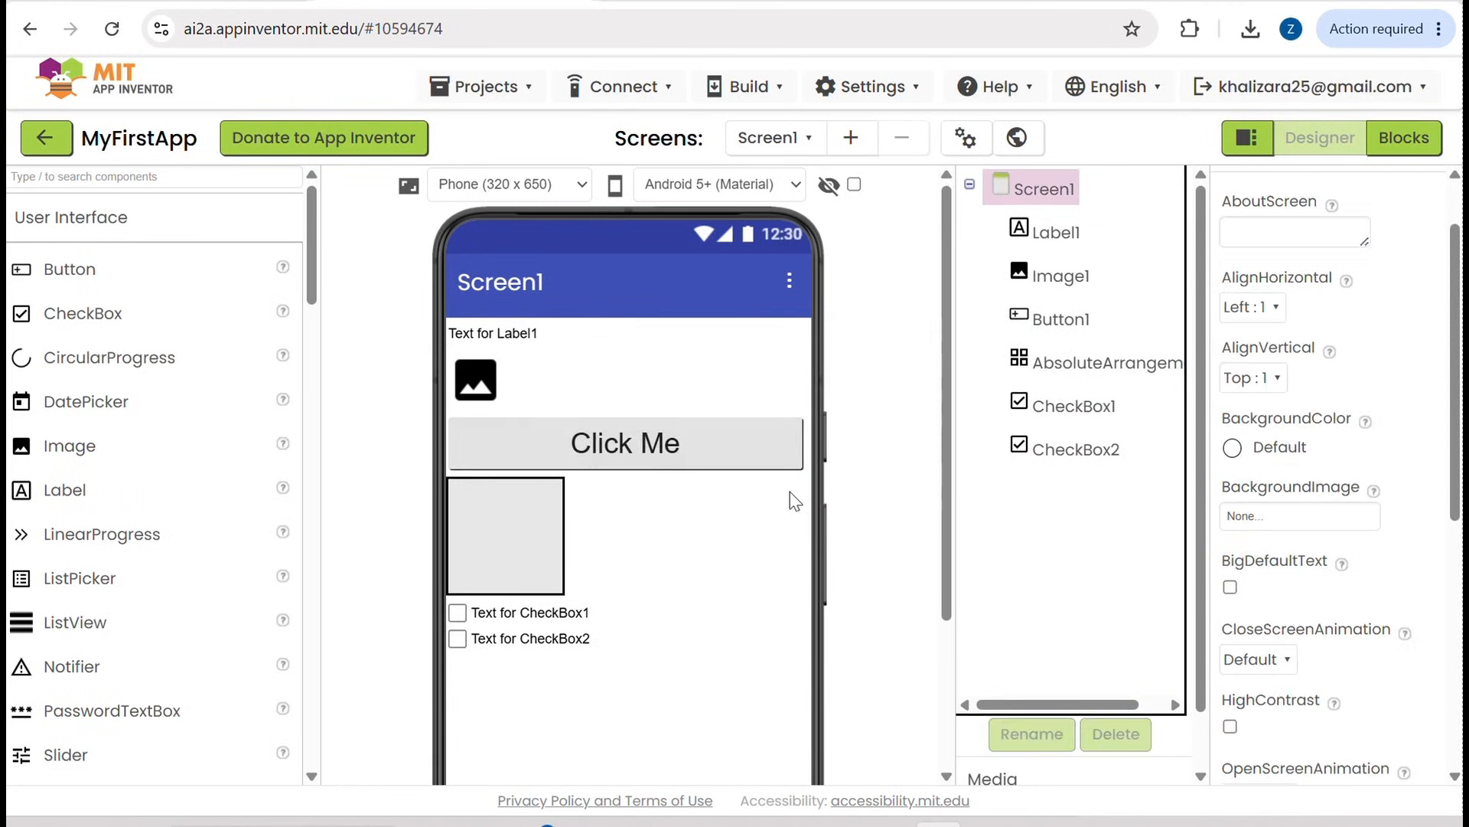
Step: Delete the Image1 component from Screen1 and confirm its removal
{"action": "left_click", "coordinate": [507, 333]}
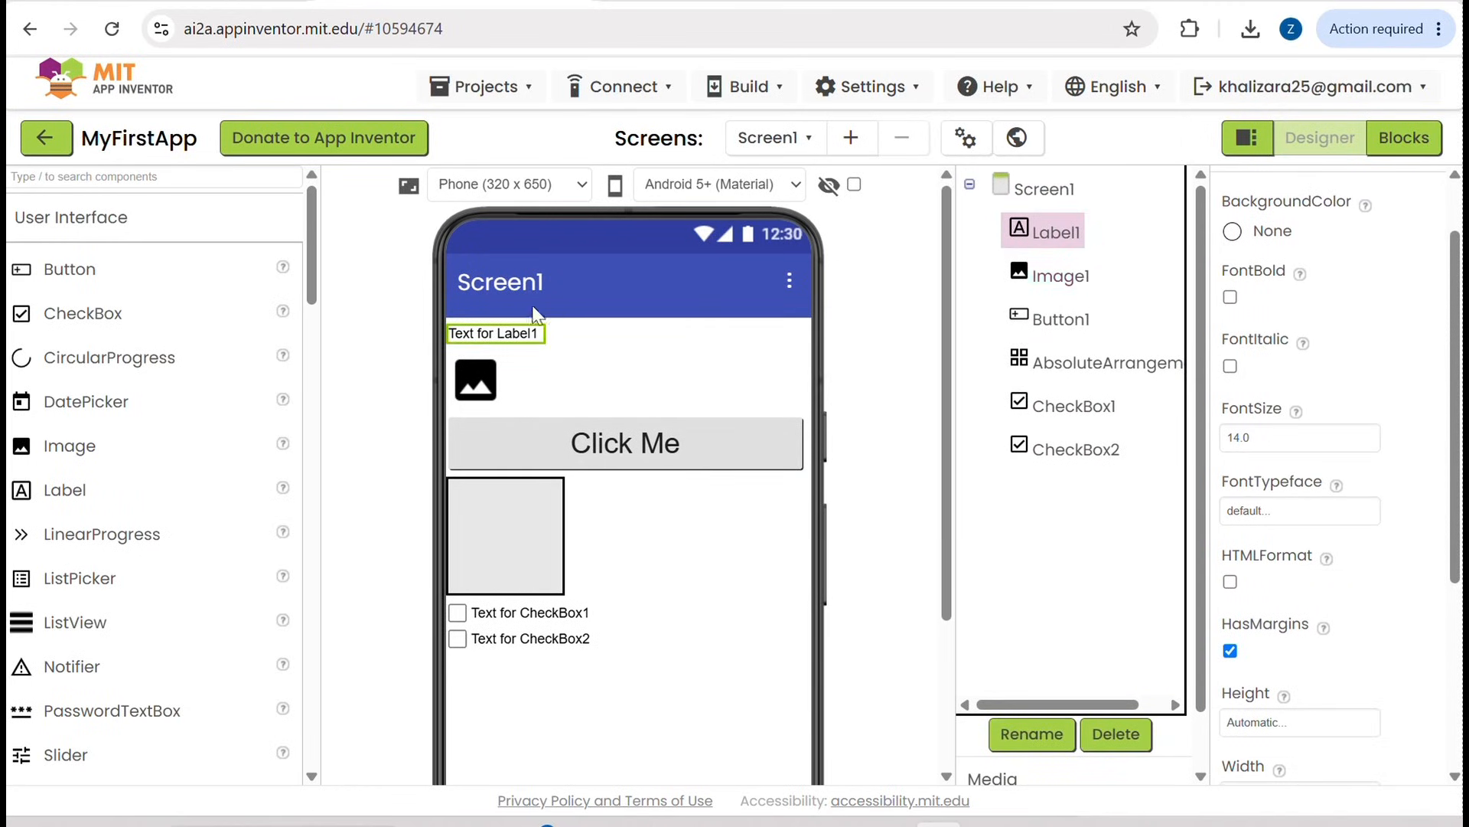
{"action": "left_click", "coordinate": [479, 373]}
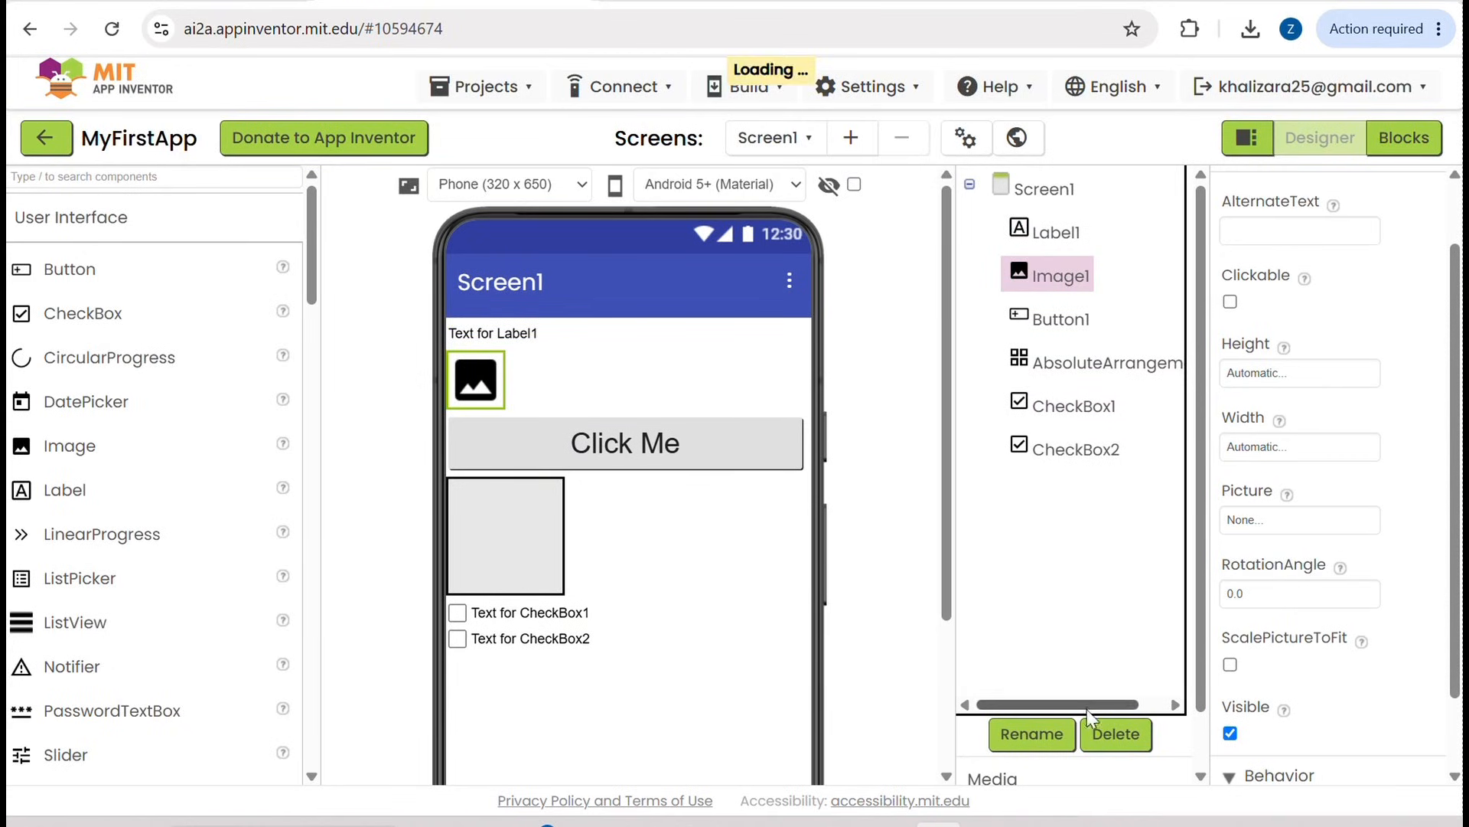
{"action": "left_click", "coordinate": [1112, 736]}
{"action": "left_click", "coordinate": [792, 502]}
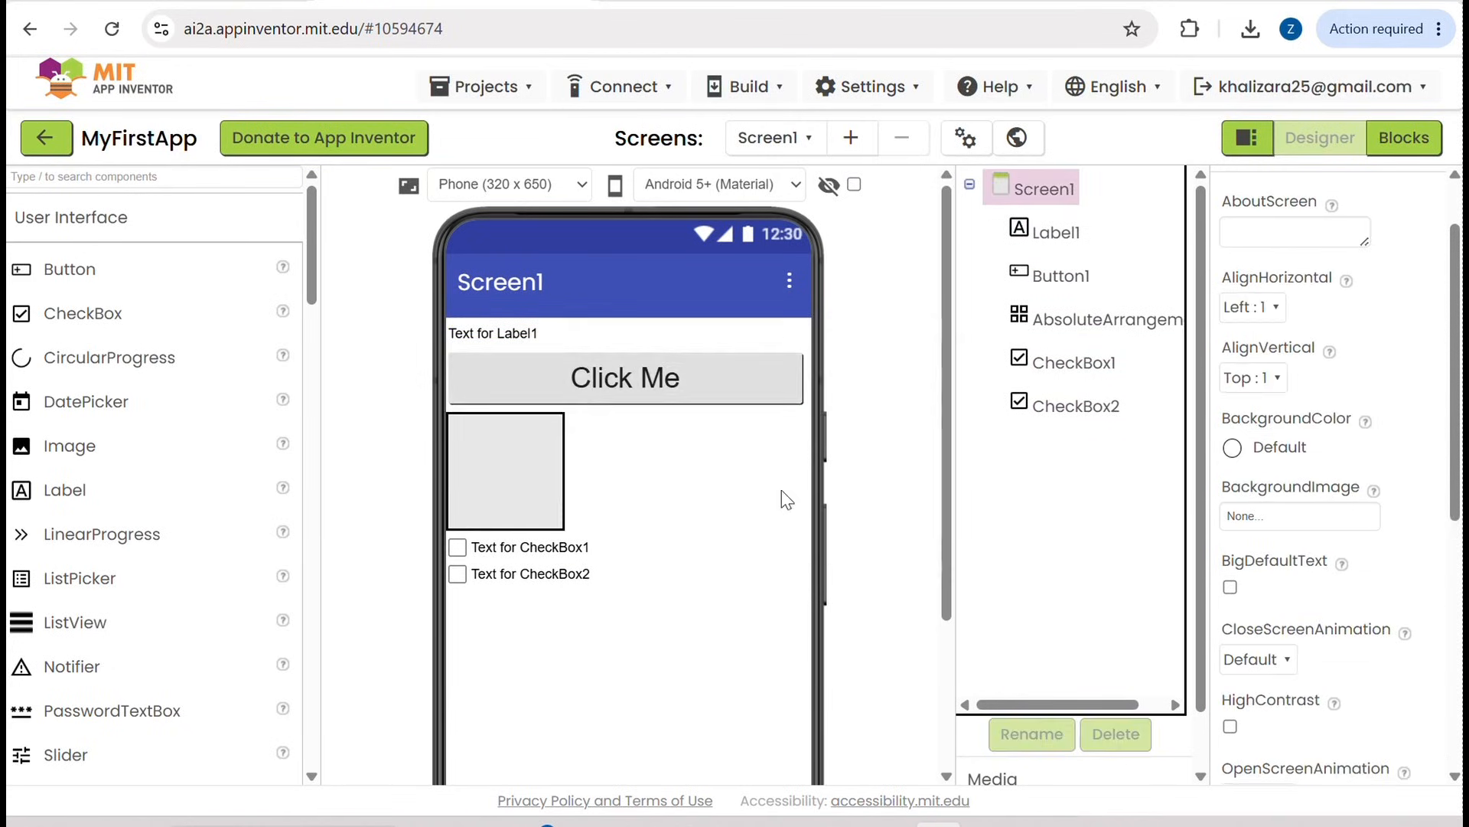
Step: Delete the AbsoluteArrangement1 component from Screen1 and confirm its removal
{"action": "left_click", "coordinate": [509, 487]}
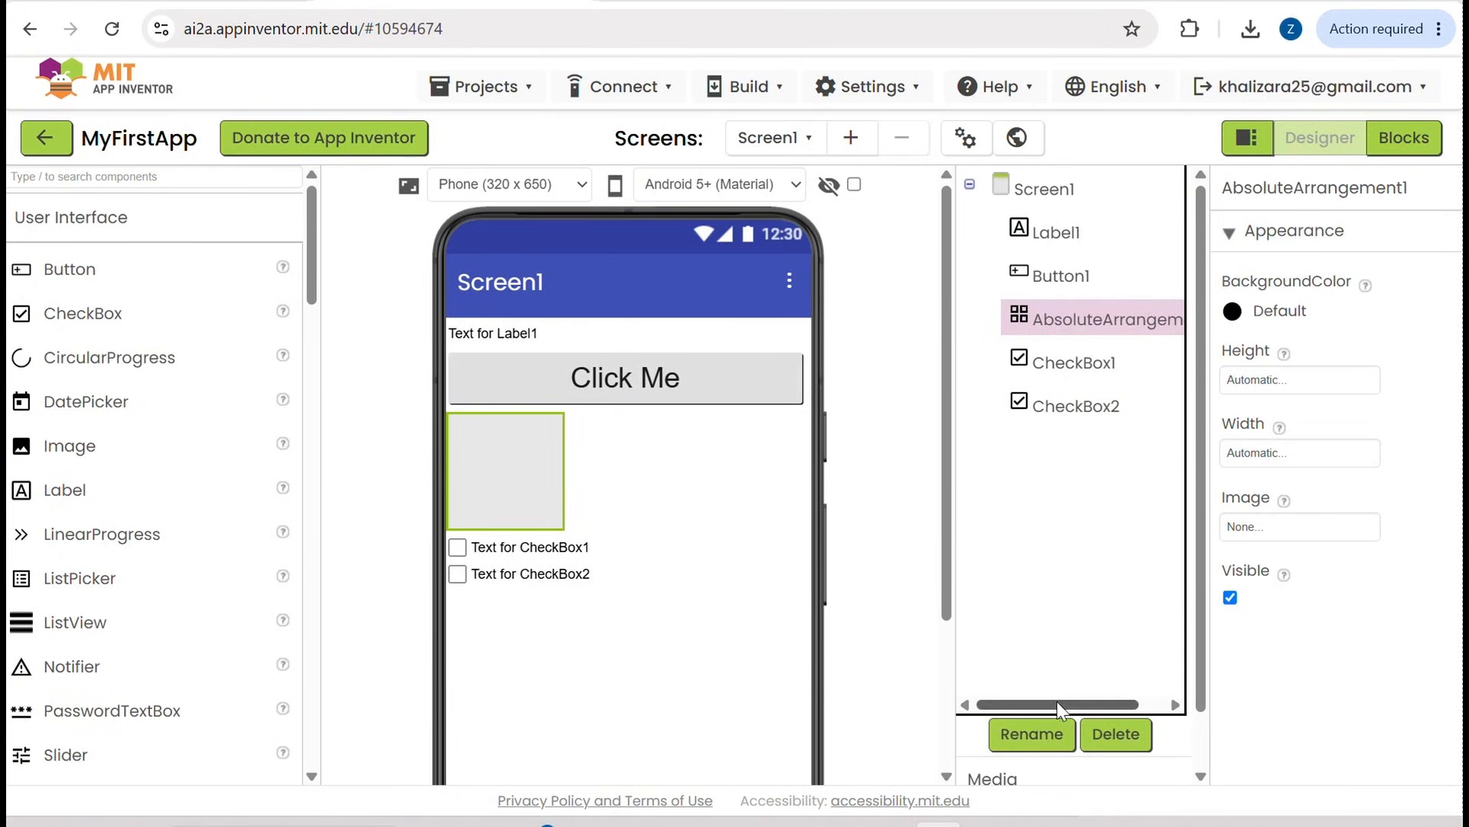
{"action": "left_click", "coordinate": [1102, 736]}
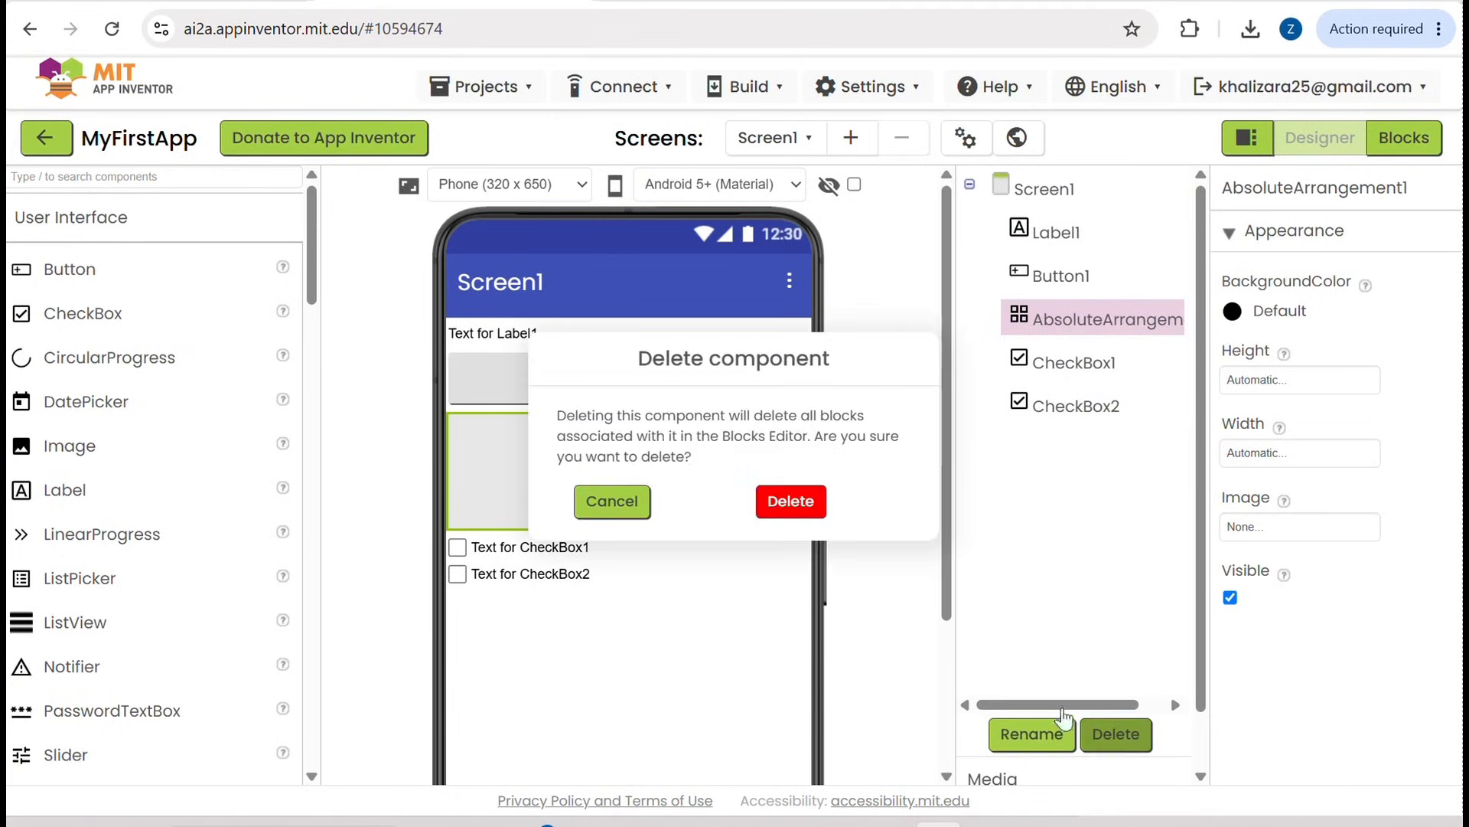
{"action": "left_click", "coordinate": [798, 503]}
Step: Delete the CheckBox2 and CheckBox1 components from Screen1, confirming each removal
{"action": "left_click", "coordinate": [505, 447]}
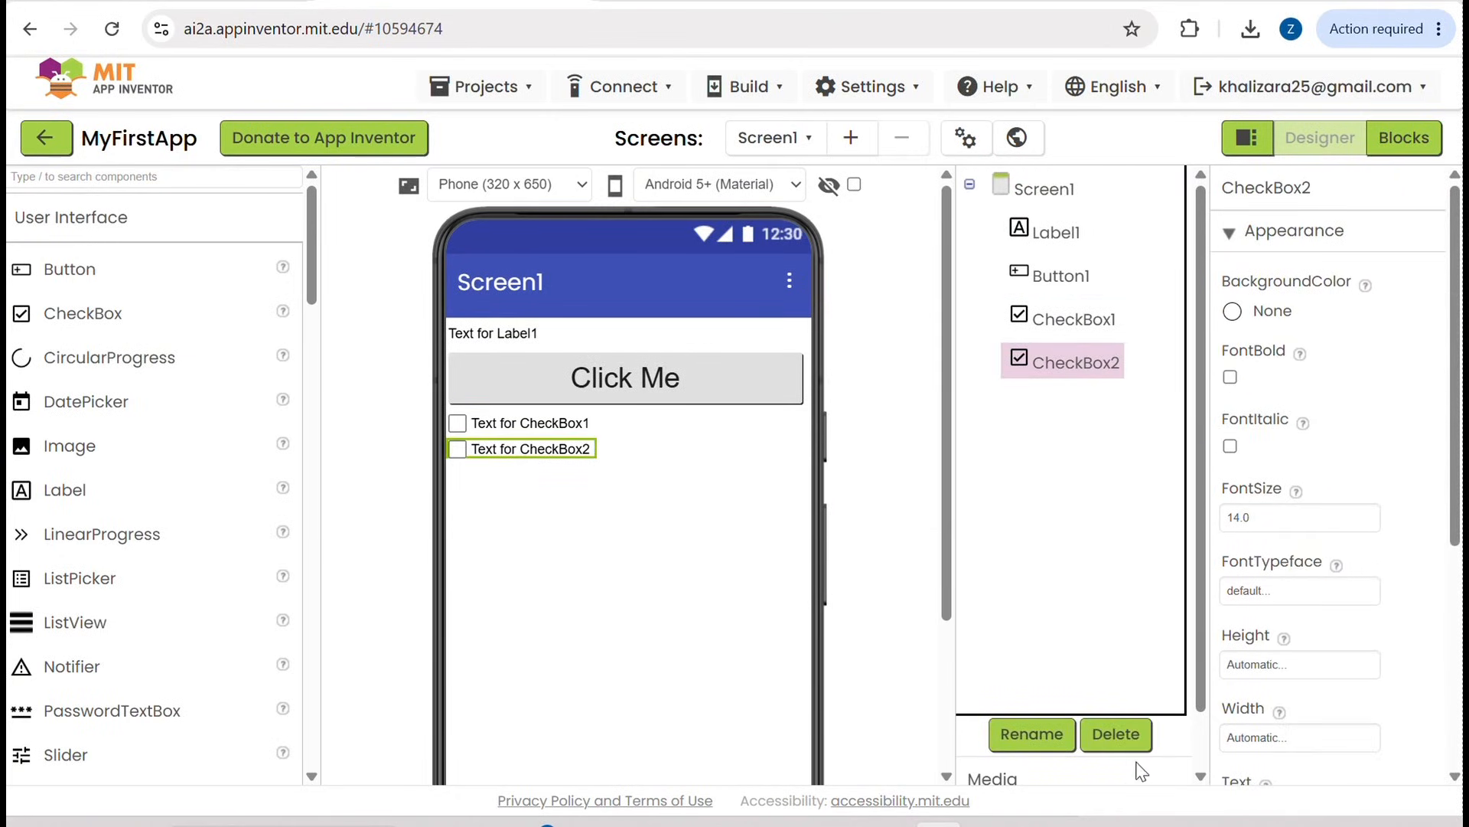
{"action": "left_click", "coordinate": [1116, 735]}
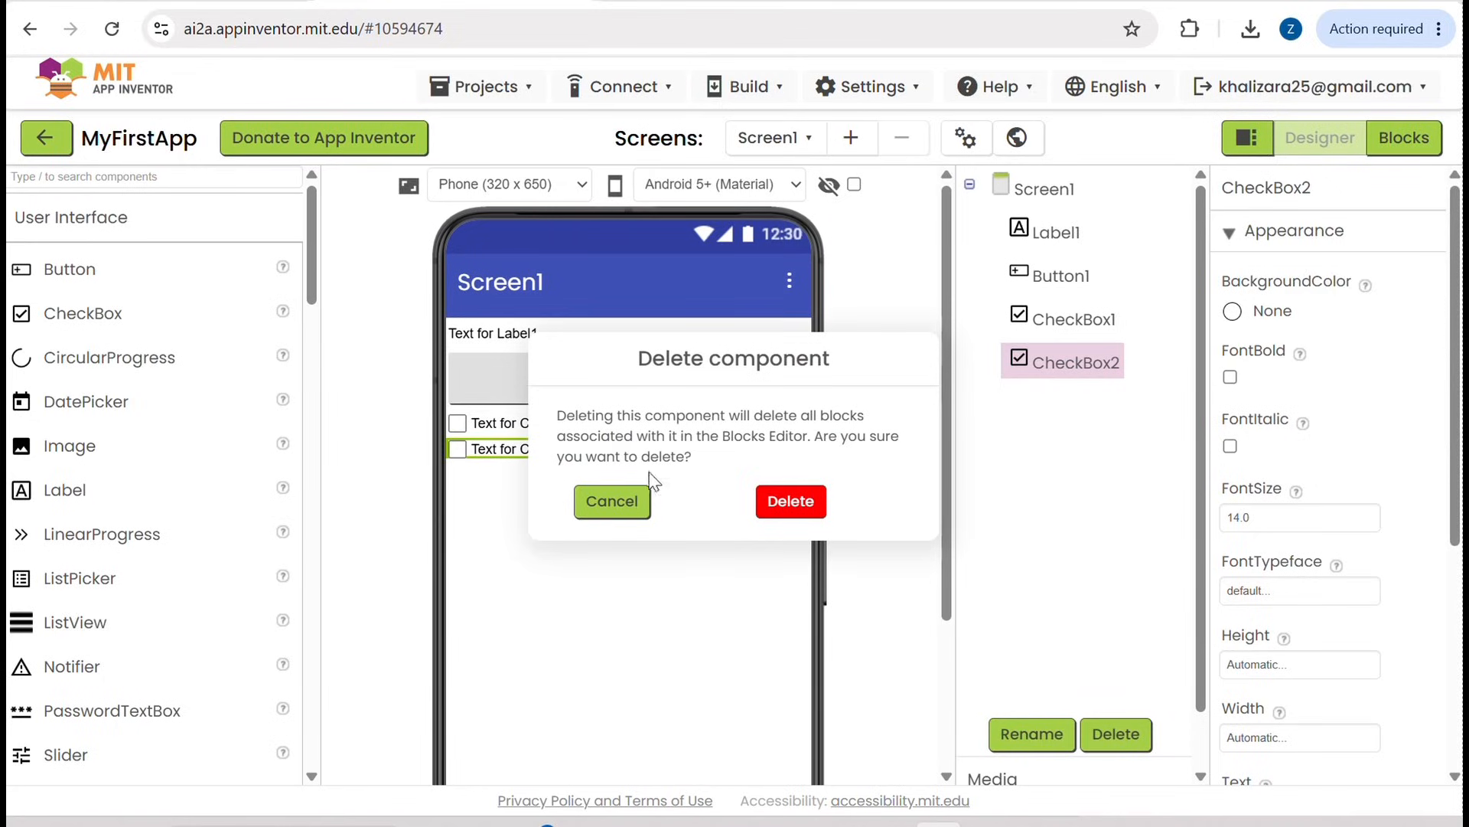
{"action": "left_click", "coordinate": [797, 505]}
{"action": "left_click", "coordinate": [561, 426]}
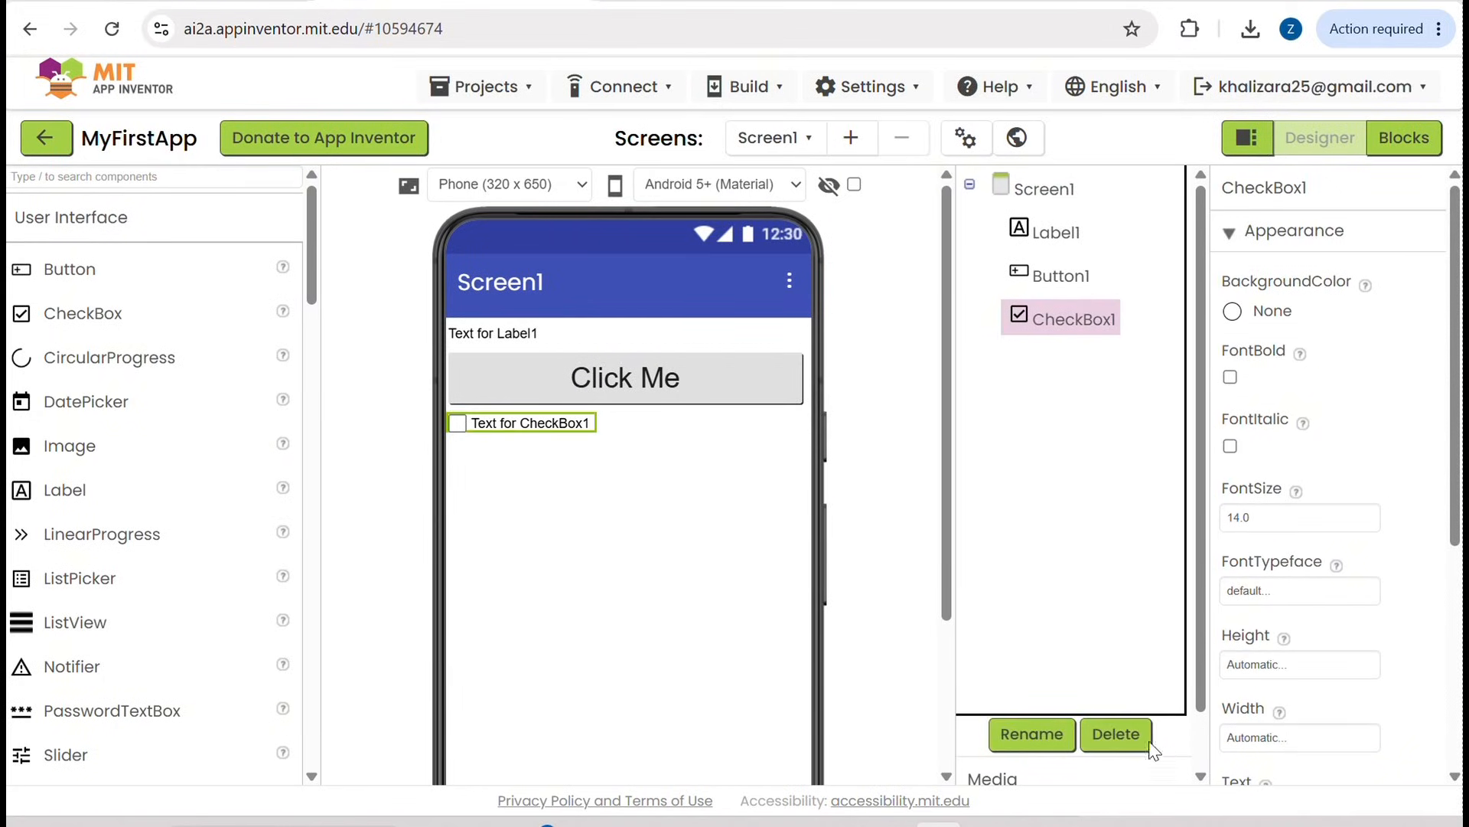
{"action": "left_click", "coordinate": [1116, 737]}
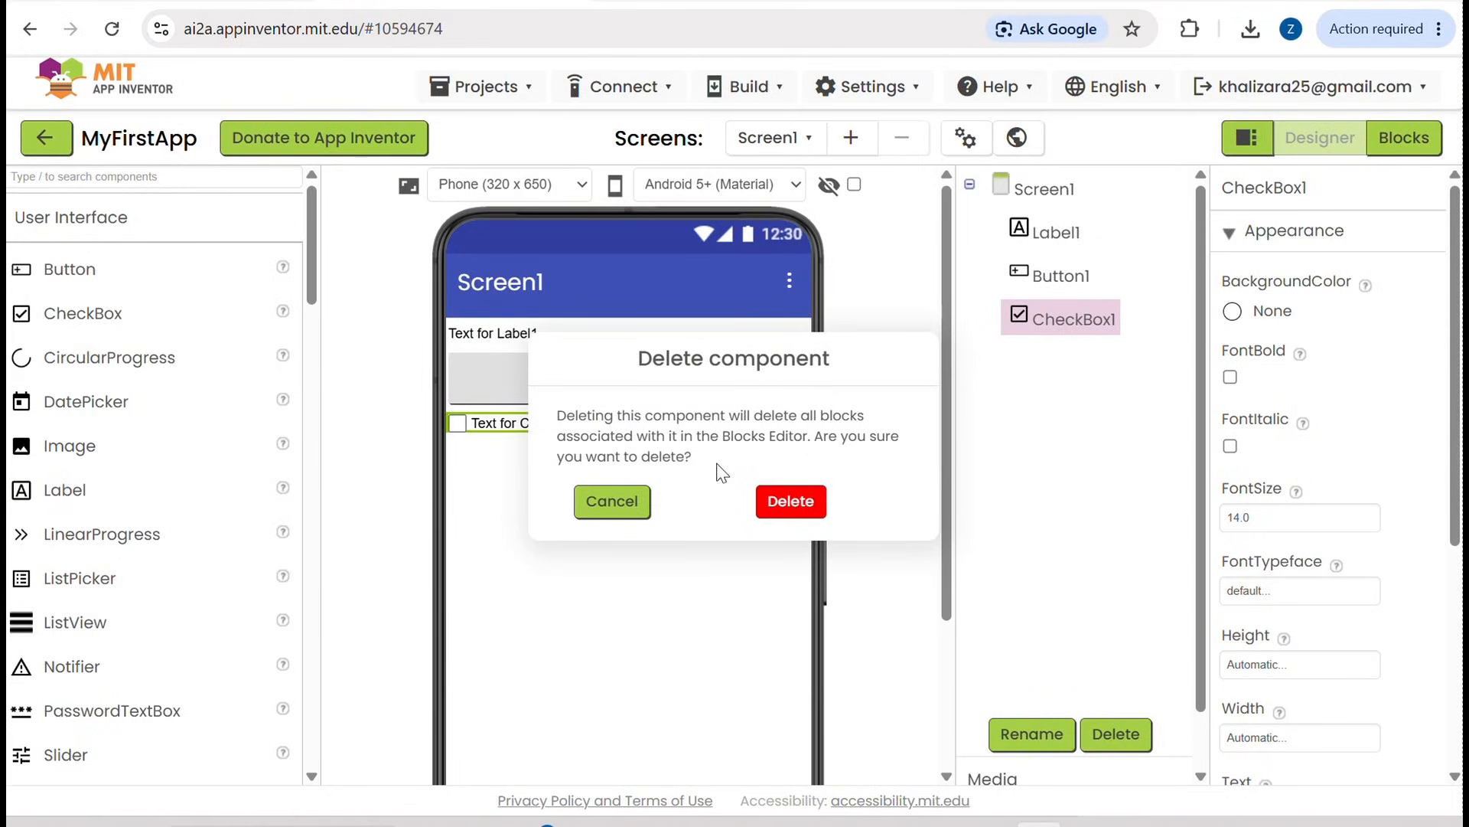
{"action": "left_click", "coordinate": [780, 499]}
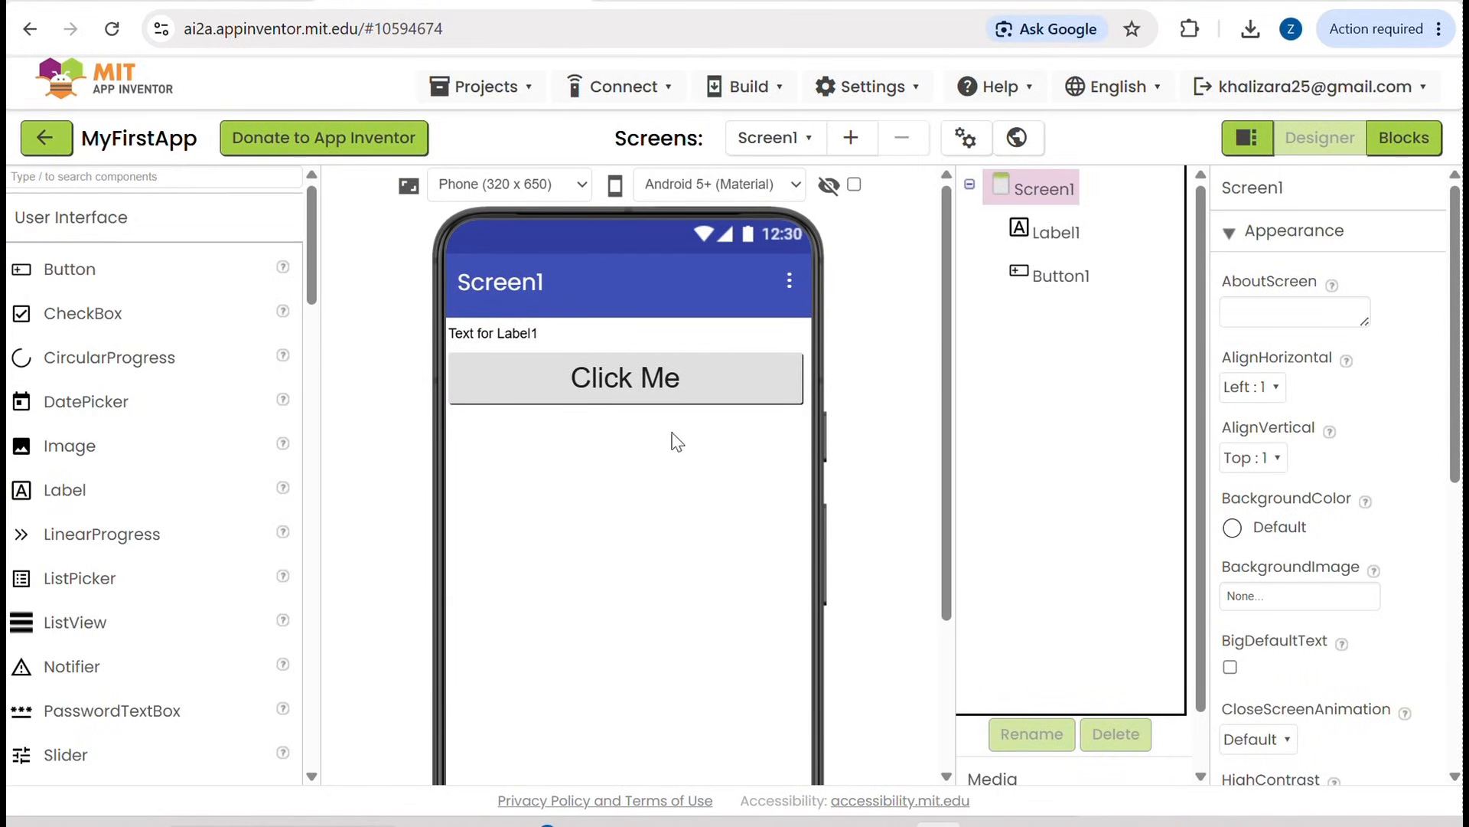
Step: Change the text of Label1 on Screen1 to "Hello Word"
{"action": "left_click", "coordinate": [514, 332]}
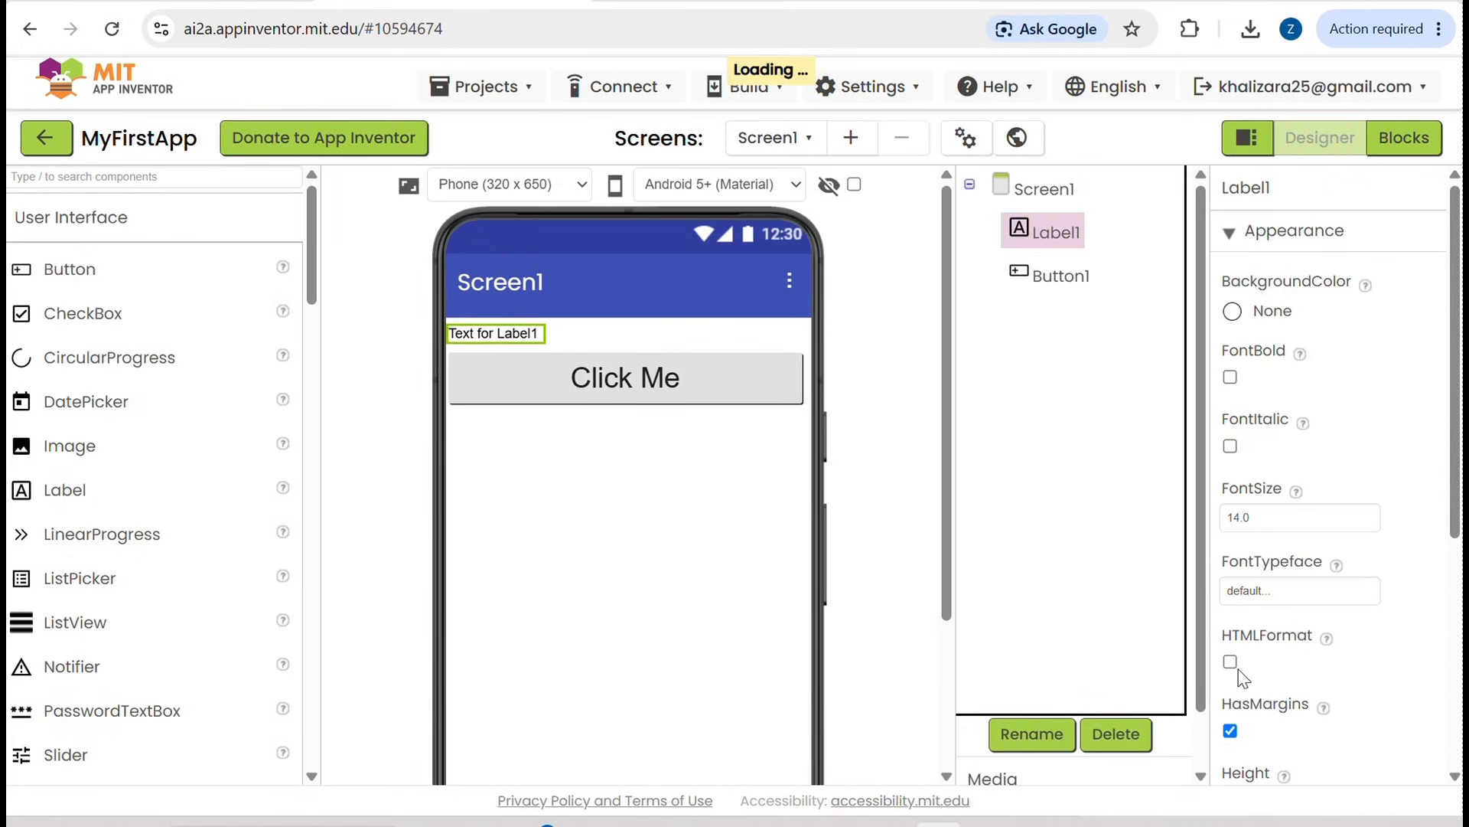
{"action": "scroll", "coordinate": [1243, 677], "scroll_direction": "down", "scroll_amount": 4}
{"action": "scroll", "coordinate": [1244, 677], "scroll_direction": "down", "scroll_amount": 2}
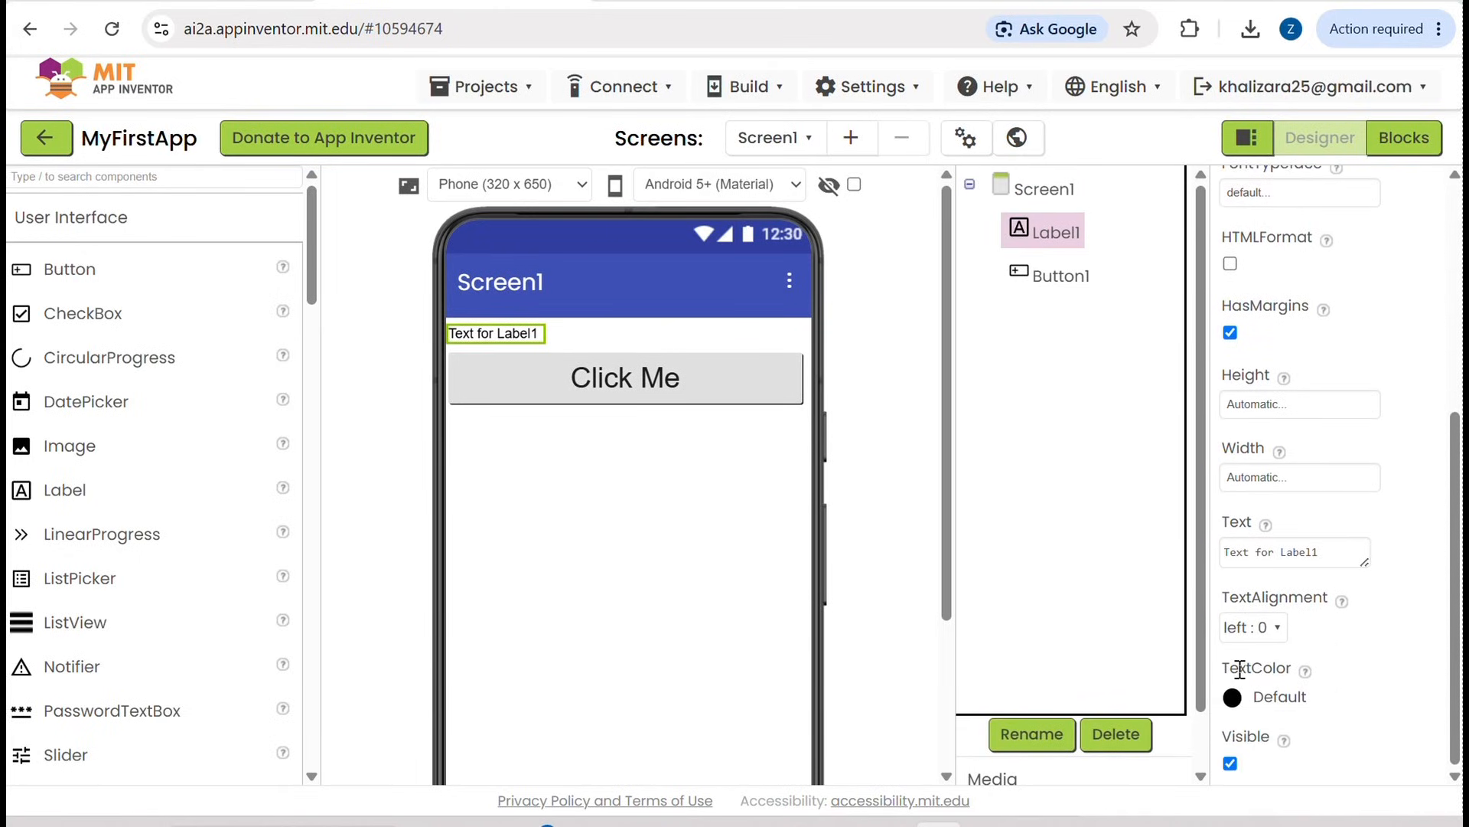
{"action": "left_click_drag", "start_coordinate": [1335, 551], "coordinate": [1220, 548]}
{"action": "key", "text": "BackSpace"}
{"action": "type", "text": "We"}
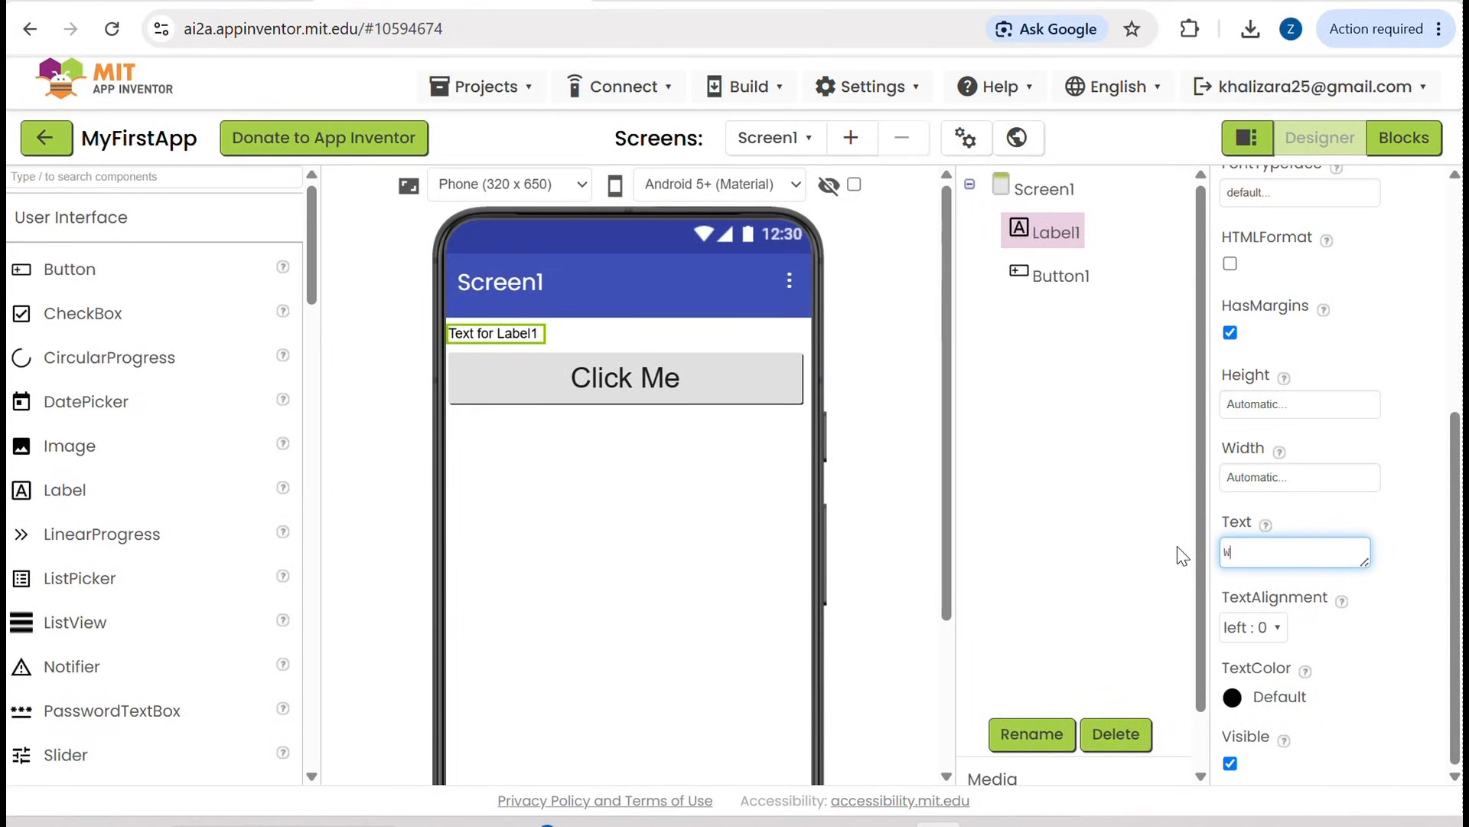
{"action": "key", "text": "BackSpace"}
{"action": "key", "text": "BackSpace"}
{"action": "type", "text": "Hello Word"}
{"action": "key", "text": "Return"}
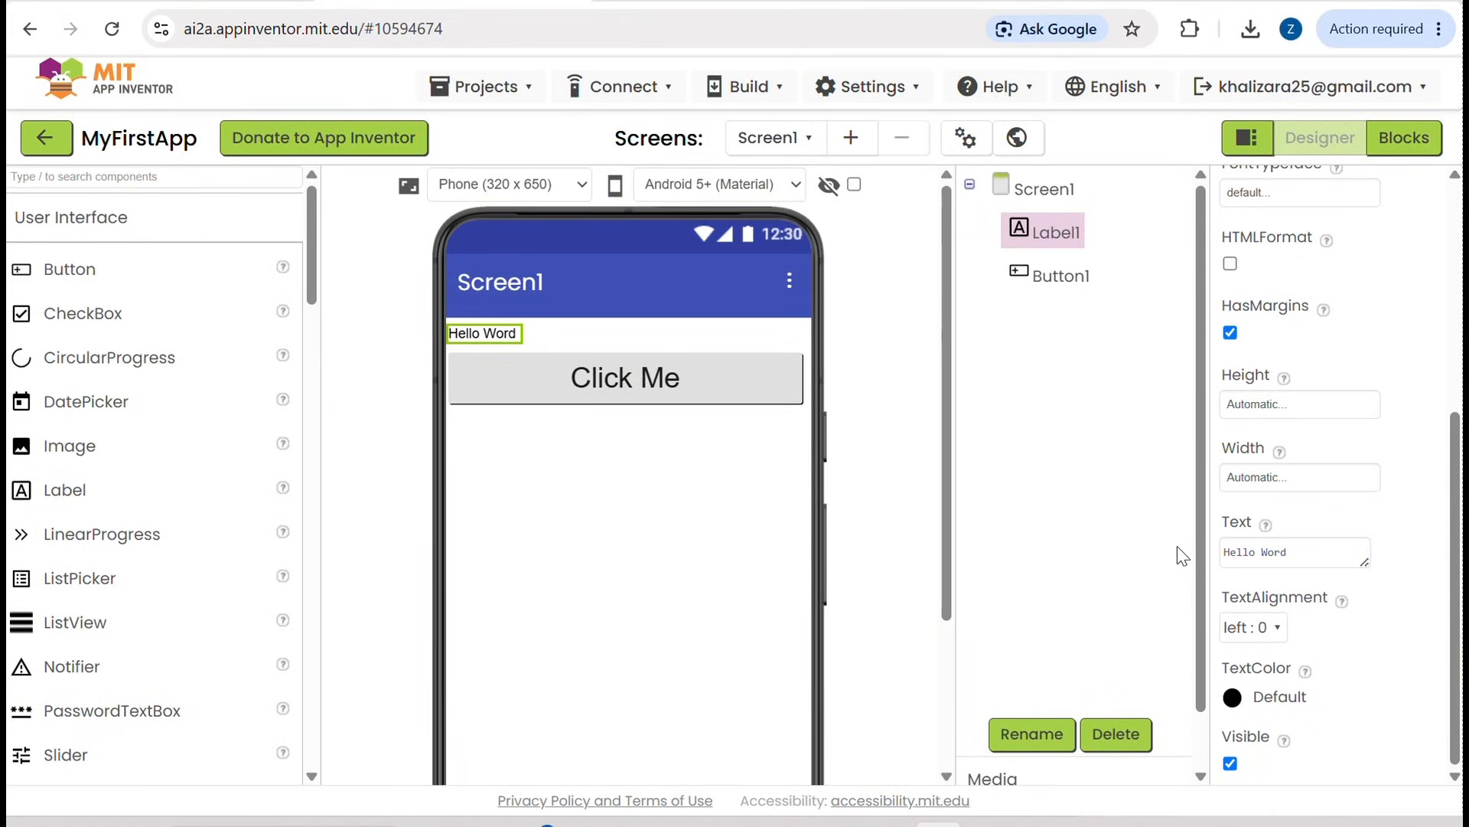
{"action": "left_click", "coordinate": [712, 644]}
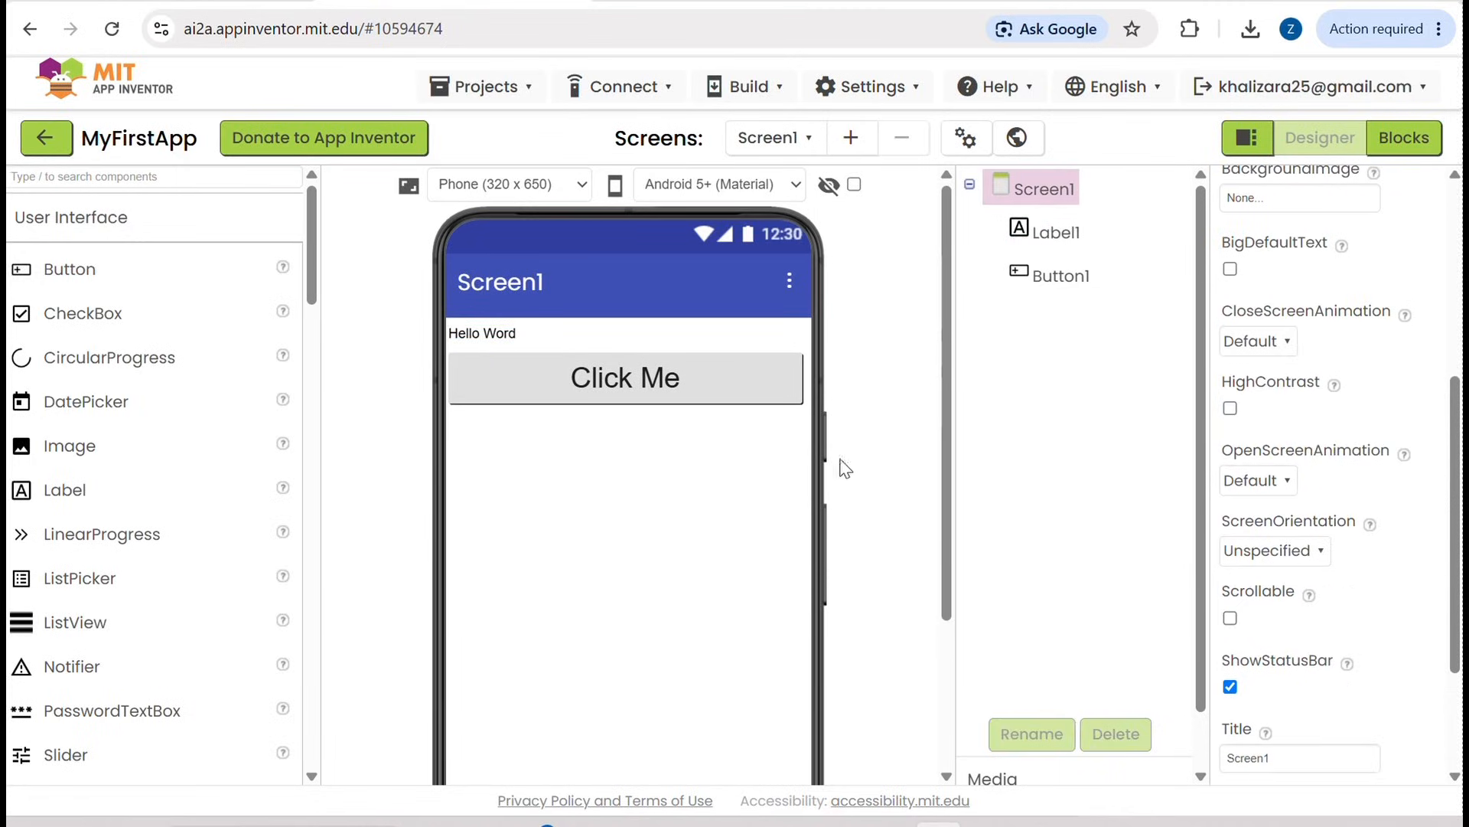
Step: Open the Blocks editor and place a "when Button1.Click" event block in the workspace
{"action": "left_click", "coordinate": [1406, 140]}
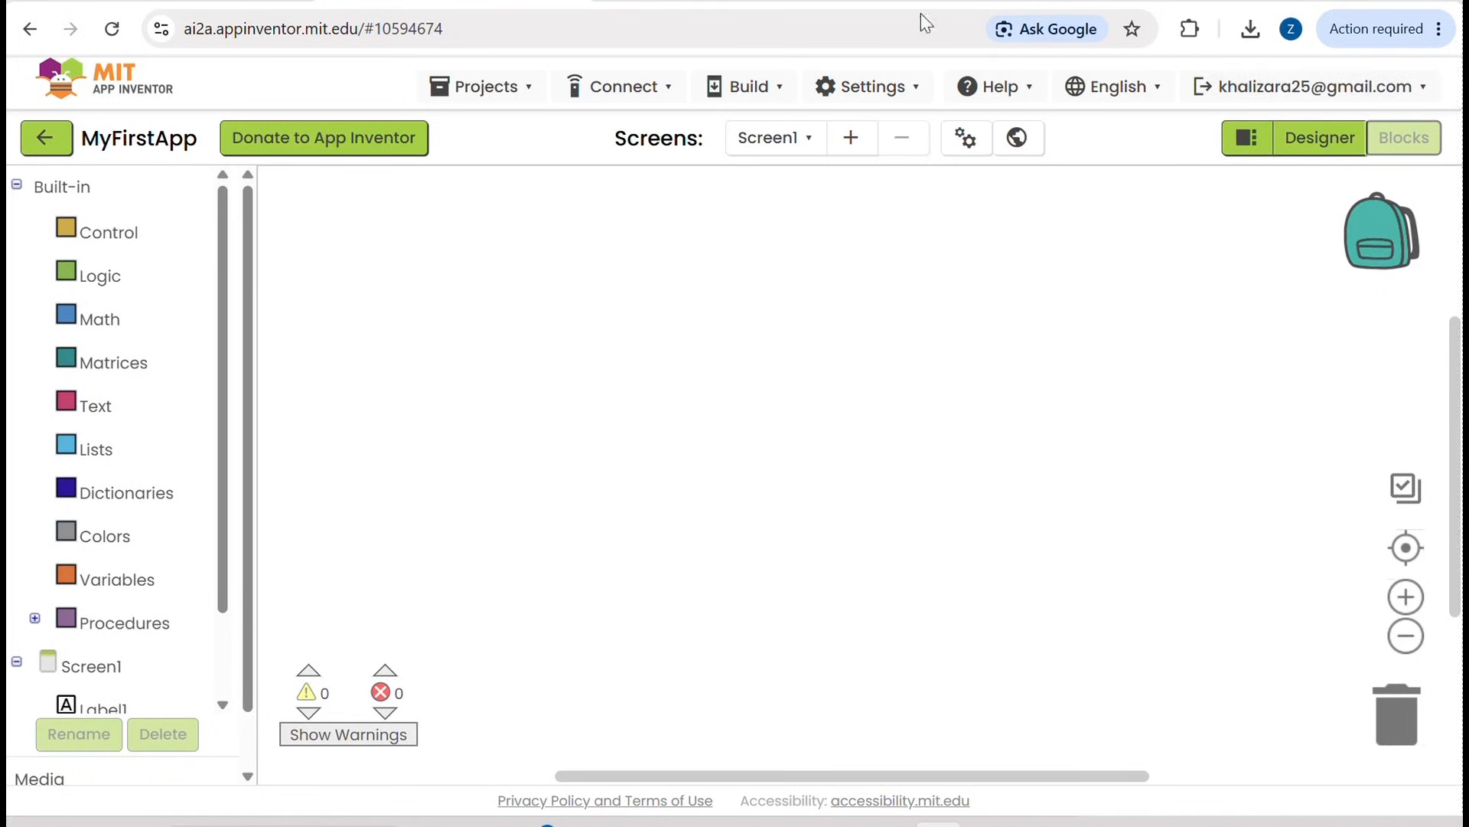
{"action": "scroll", "coordinate": [191, 446], "scroll_direction": "down", "scroll_amount": 3}
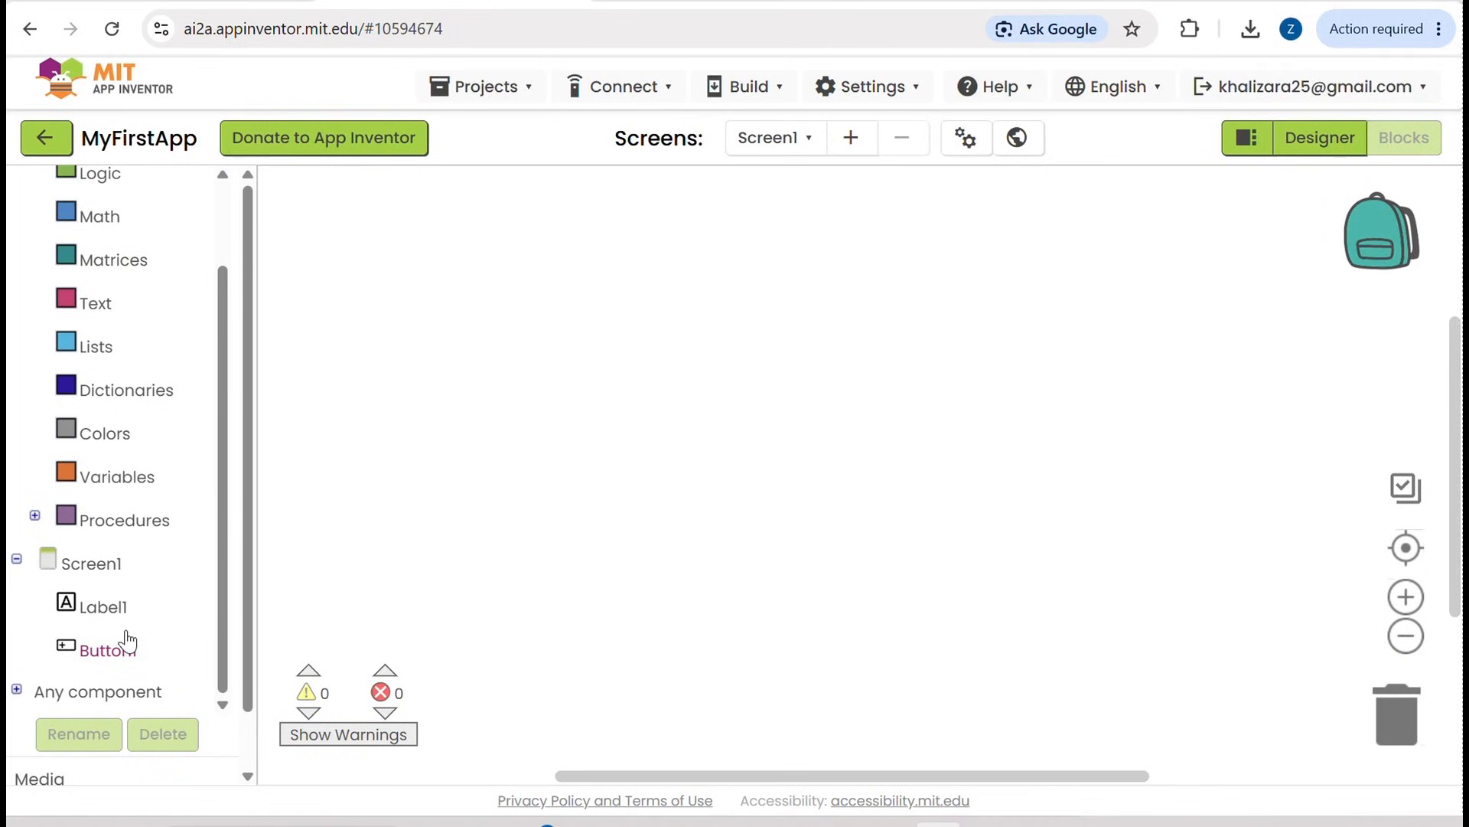
{"action": "left_click", "coordinate": [107, 649]}
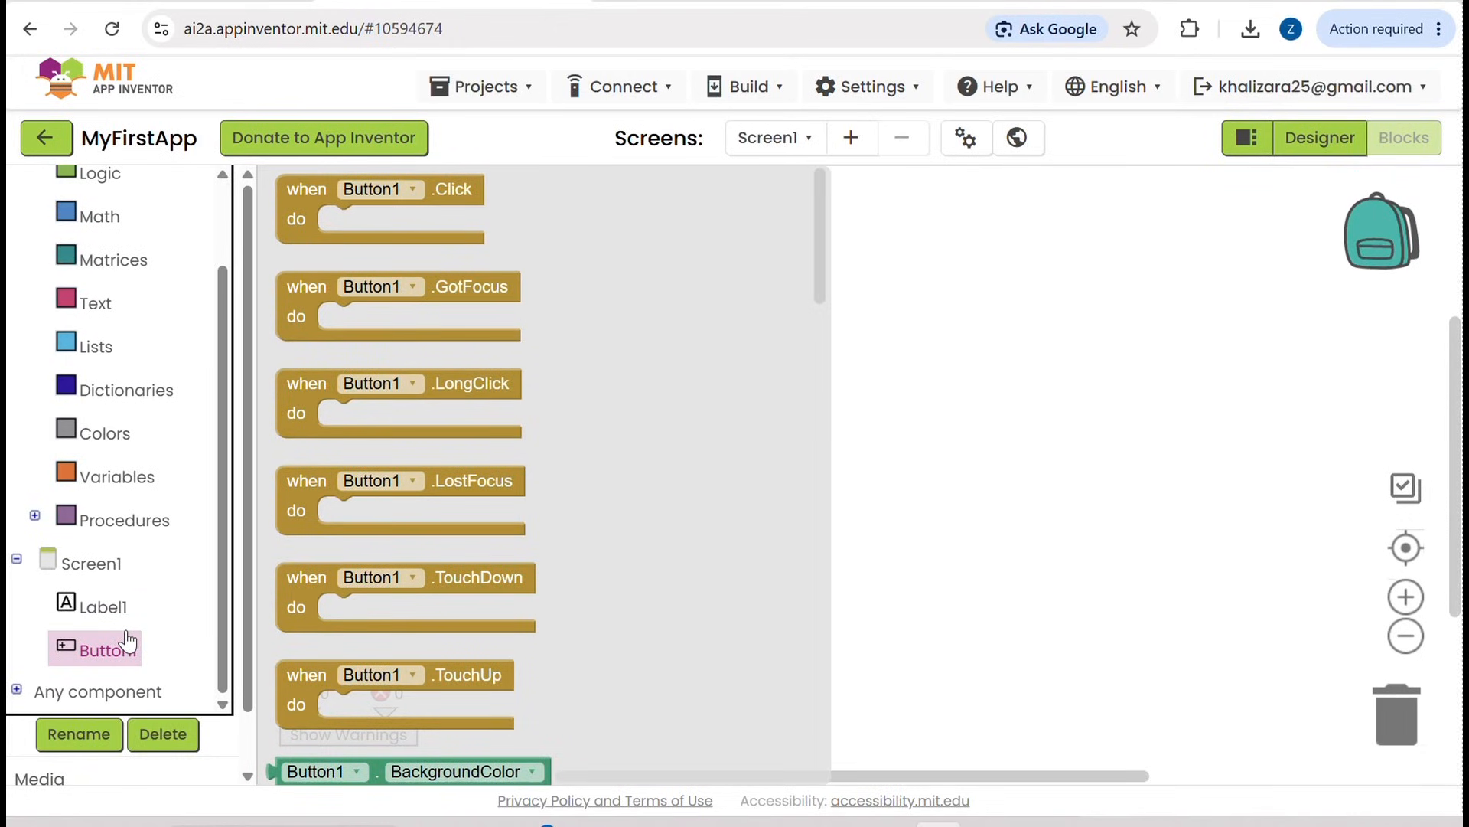
{"action": "left_click", "coordinate": [342, 224]}
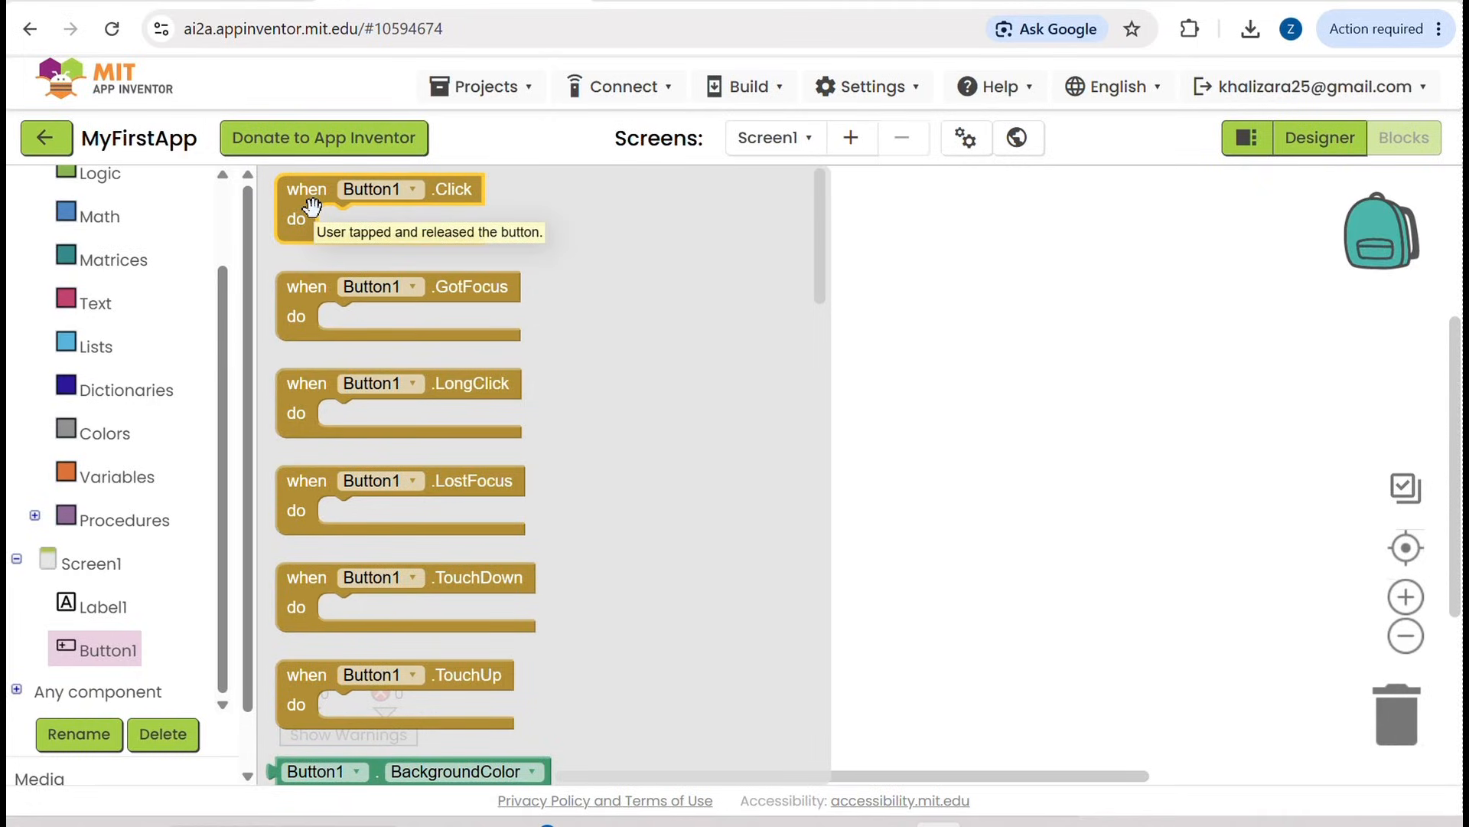
{"action": "left_click_drag", "start_coordinate": [312, 207], "coordinate": [521, 255]}
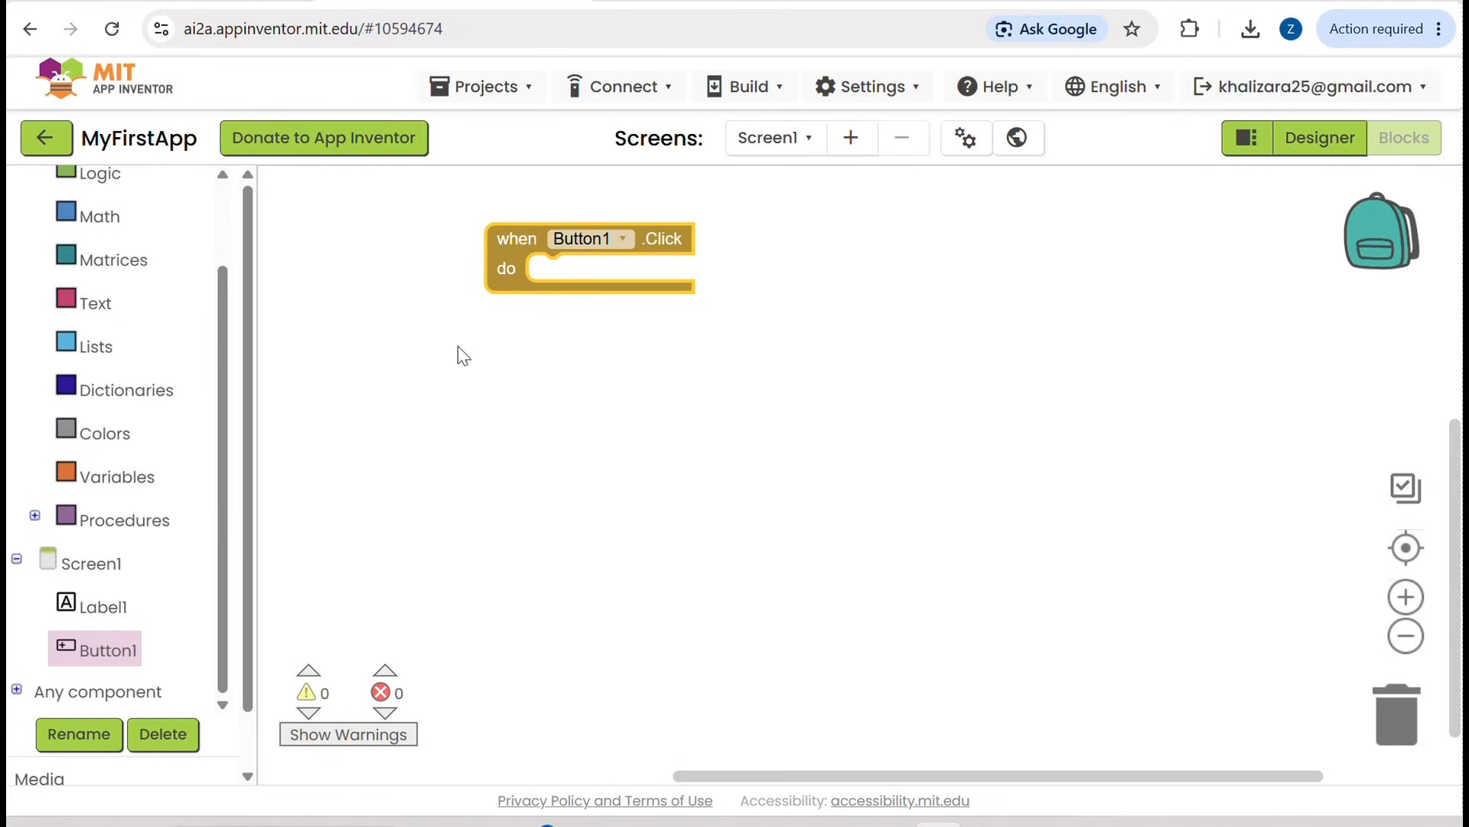
Step: Insert a "set Label1.Text to" block inside the Button1.Click event block
{"action": "left_click", "coordinate": [103, 608]}
{"action": "left_click", "coordinate": [353, 554]}
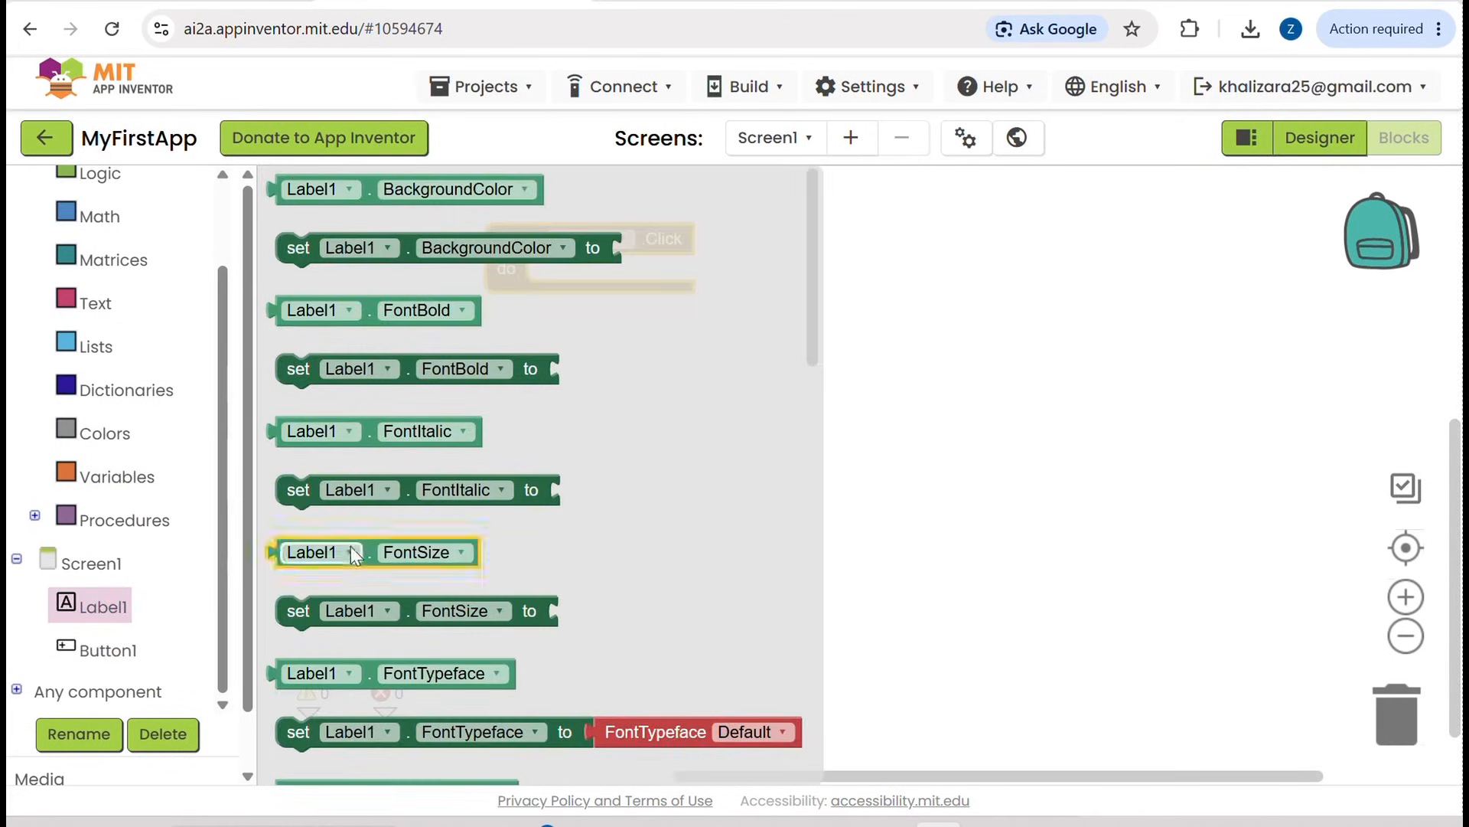
{"action": "scroll", "coordinate": [353, 554], "scroll_direction": "down", "scroll_amount": 1}
{"action": "scroll", "coordinate": [354, 554], "scroll_direction": "up", "scroll_amount": 1}
{"action": "scroll", "coordinate": [354, 554], "scroll_direction": "down", "scroll_amount": 2}
{"action": "scroll", "coordinate": [354, 555], "scroll_direction": "down", "scroll_amount": 9}
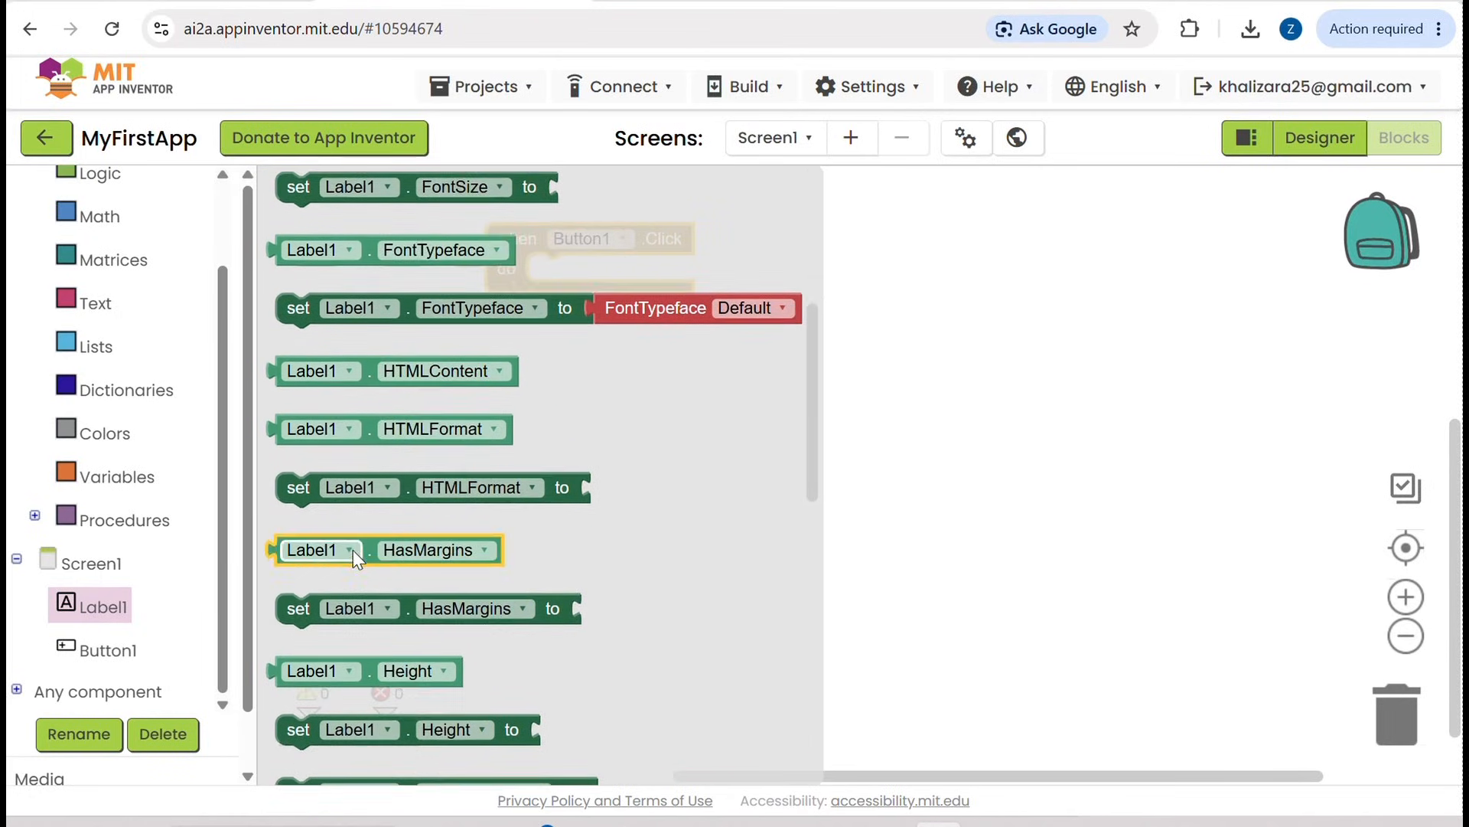
{"action": "scroll", "coordinate": [352, 550], "scroll_direction": "down", "scroll_amount": 4}
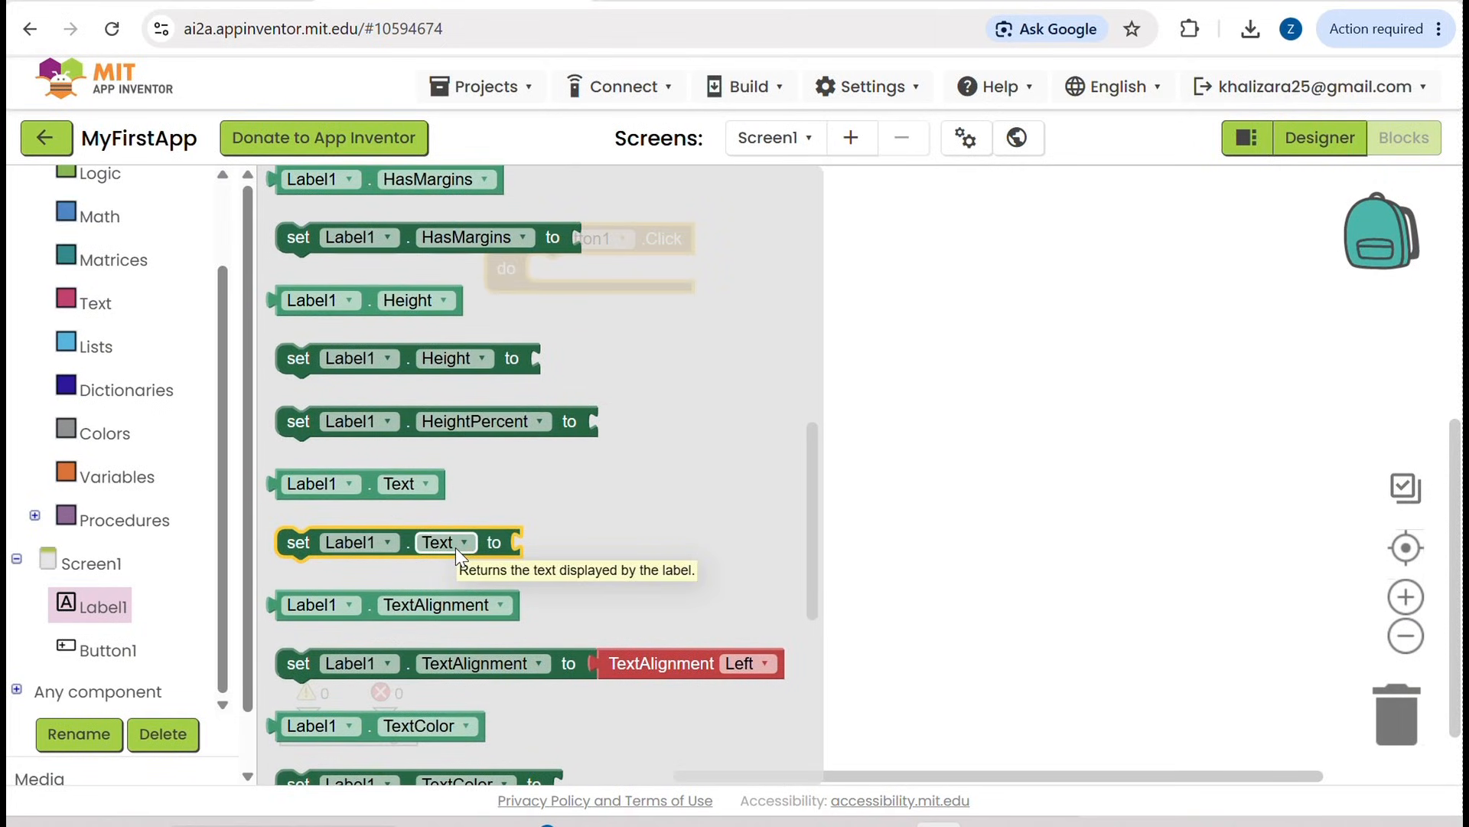
{"action": "left_click_drag", "start_coordinate": [289, 542], "coordinate": [578, 269]}
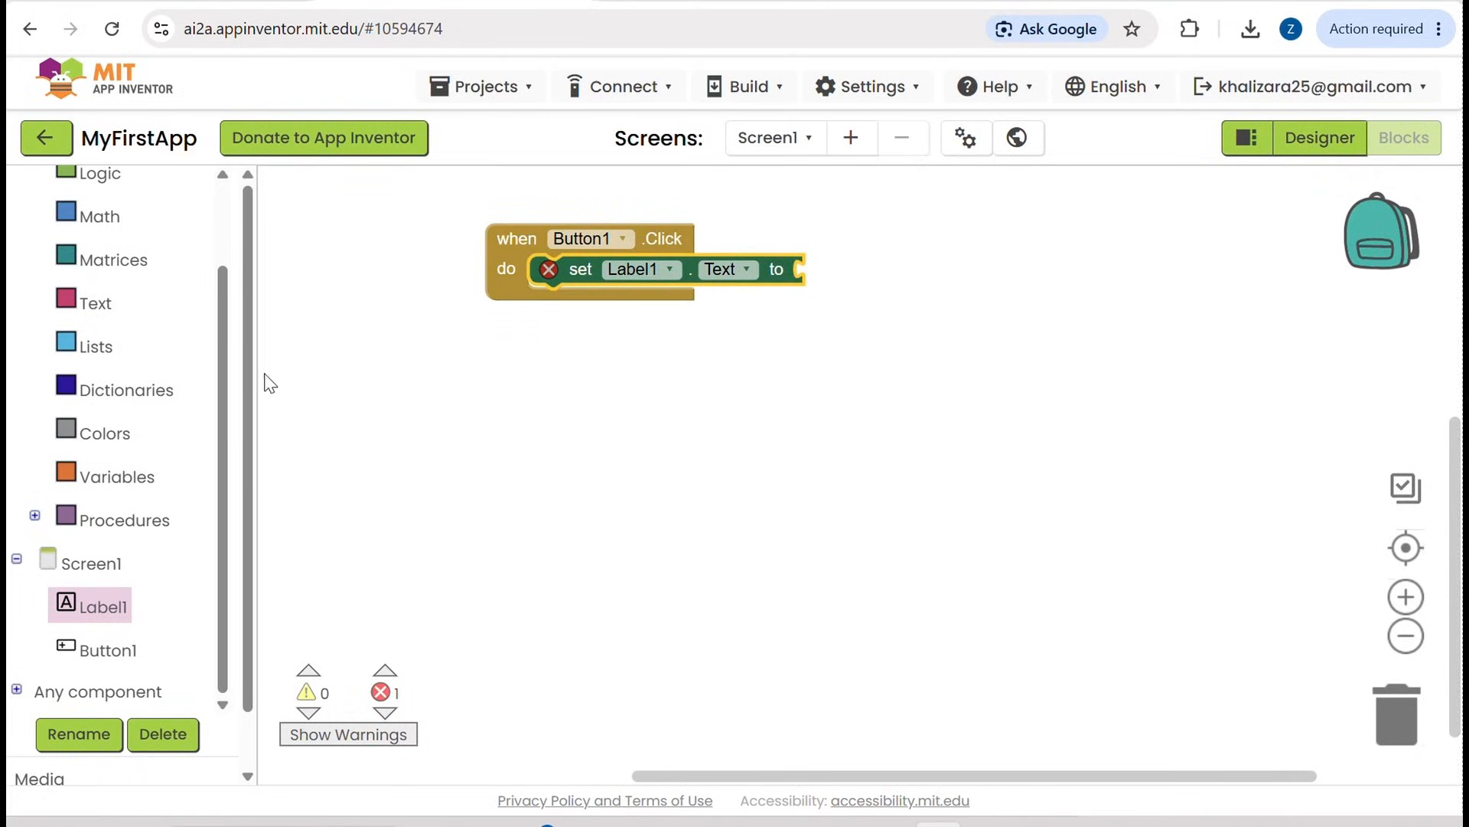
Step: Attach an empty text string block to the value socket of the "set Label1.Text to" block
{"action": "scroll", "coordinate": [154, 484], "scroll_direction": "up", "scroll_amount": 2}
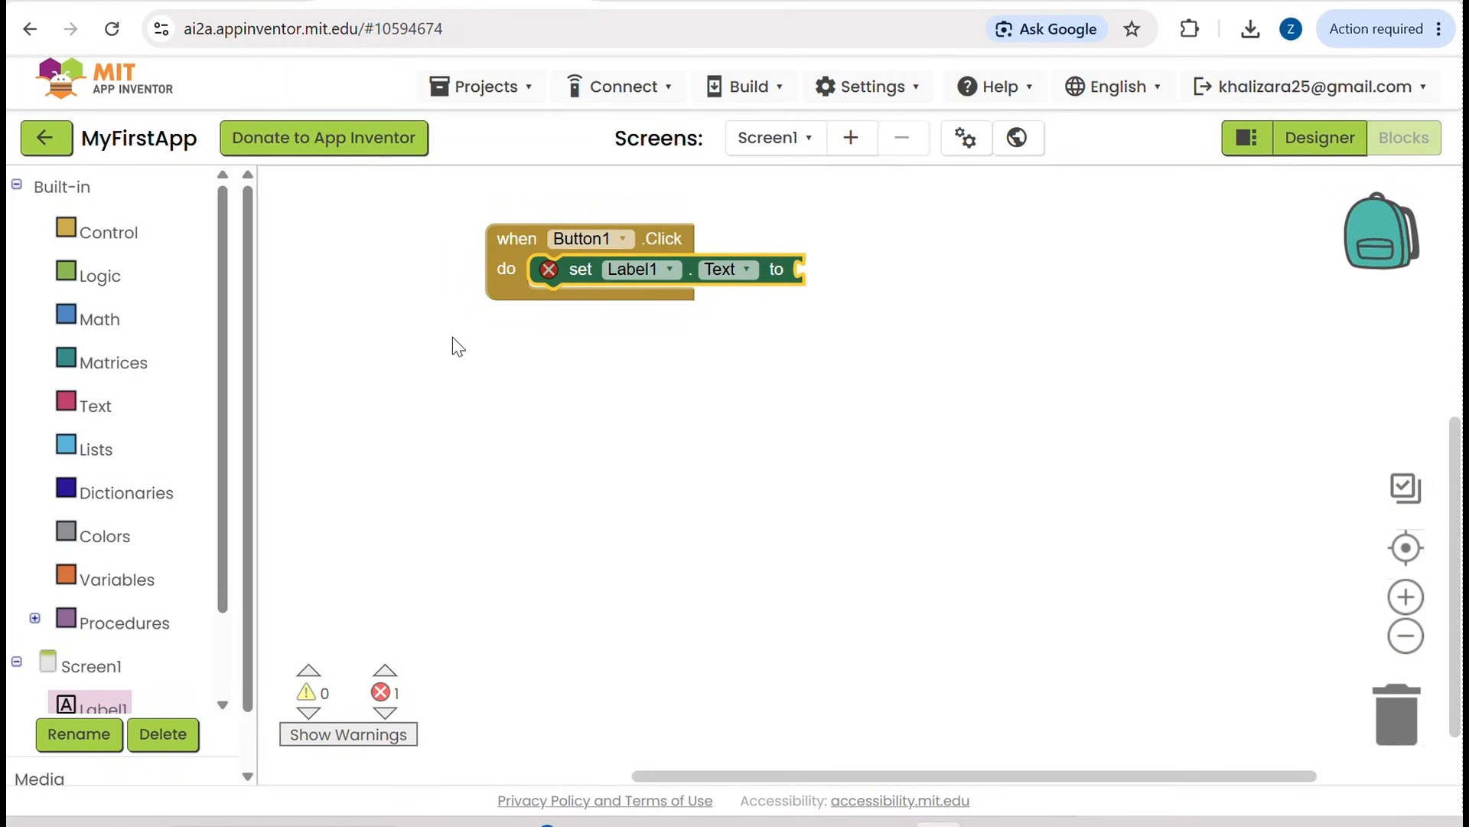
{"action": "left_click", "coordinate": [93, 417]}
{"action": "scroll", "coordinate": [310, 405], "scroll_direction": "up", "scroll_amount": 15}
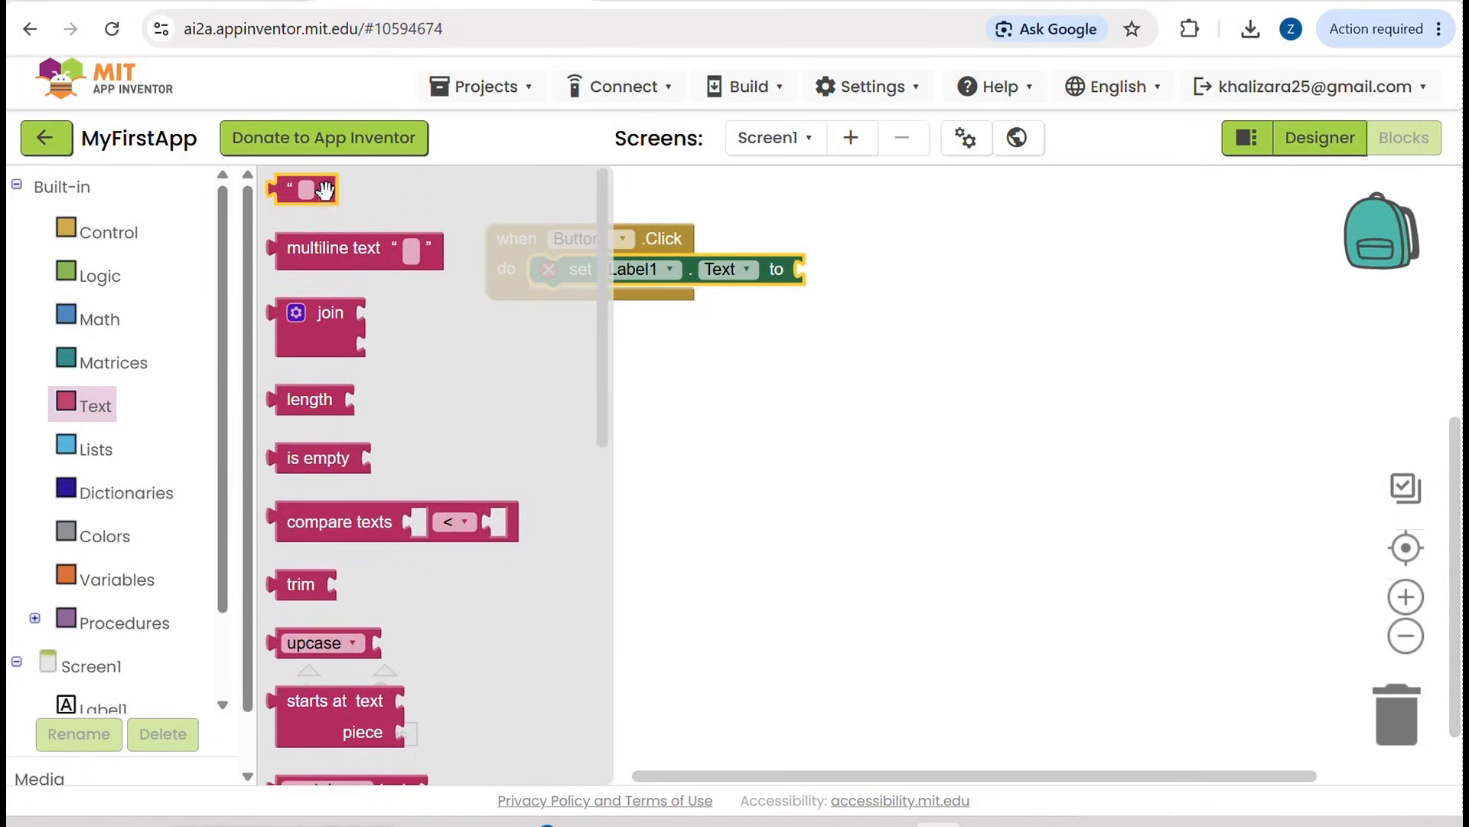
{"action": "left_click_drag", "start_coordinate": [320, 189], "coordinate": [842, 269]}
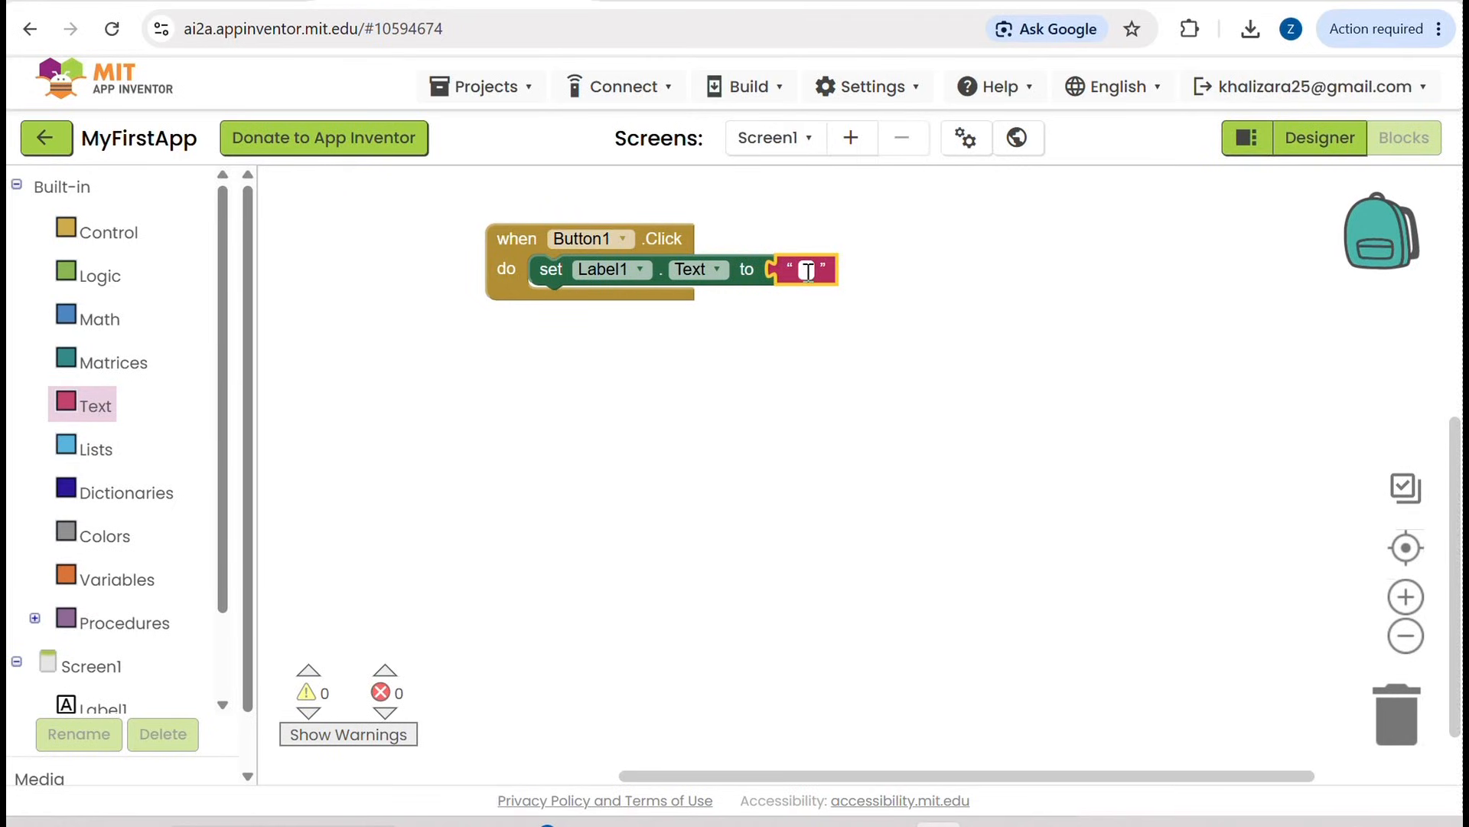
{"action": "left_click", "coordinate": [807, 271]}
{"action": "type", "text": "Hellow wor"}
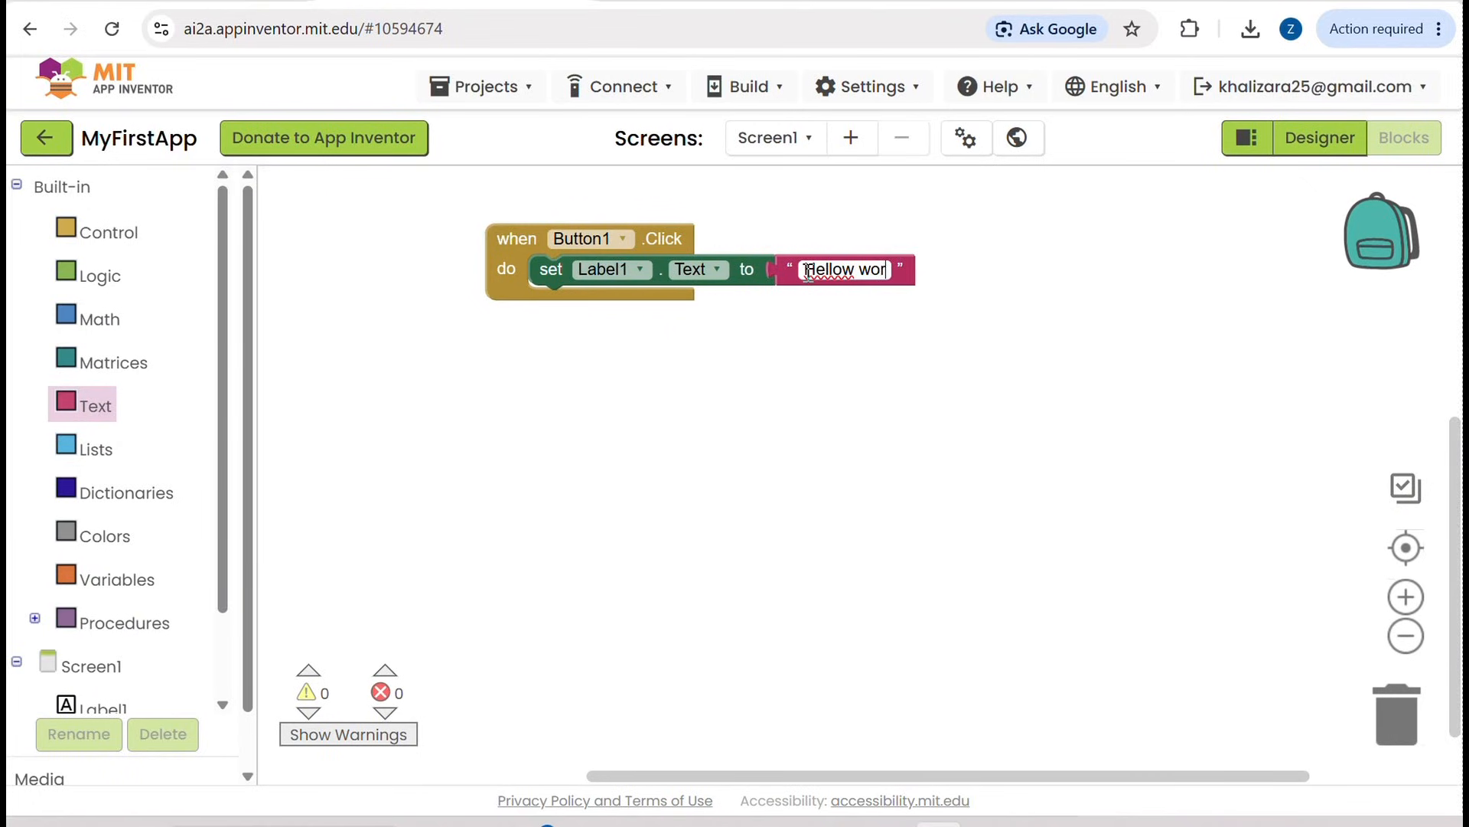
{"action": "type", "text": "ld"}
{"action": "key", "text": "BackSpace"}
{"action": "key", "text": "BackSpace"}
{"action": "key", "text": "BackSpace"}
{"action": "key", "text": "BackSpace"}
{"action": "key", "text": "BackSpace"}
{"action": "key", "text": "BackSpace"}
{"action": "key", "text": "BackSpace"}
{"action": "key", "text": "BackSpace"}
{"action": "key", "text": "BackSpace"}
{"action": "key", "text": "BackSpace"}
{"action": "key", "text": "BackSpace"}
{"action": "key", "text": "BackSpace"}
{"action": "type", "text": "Hello"}
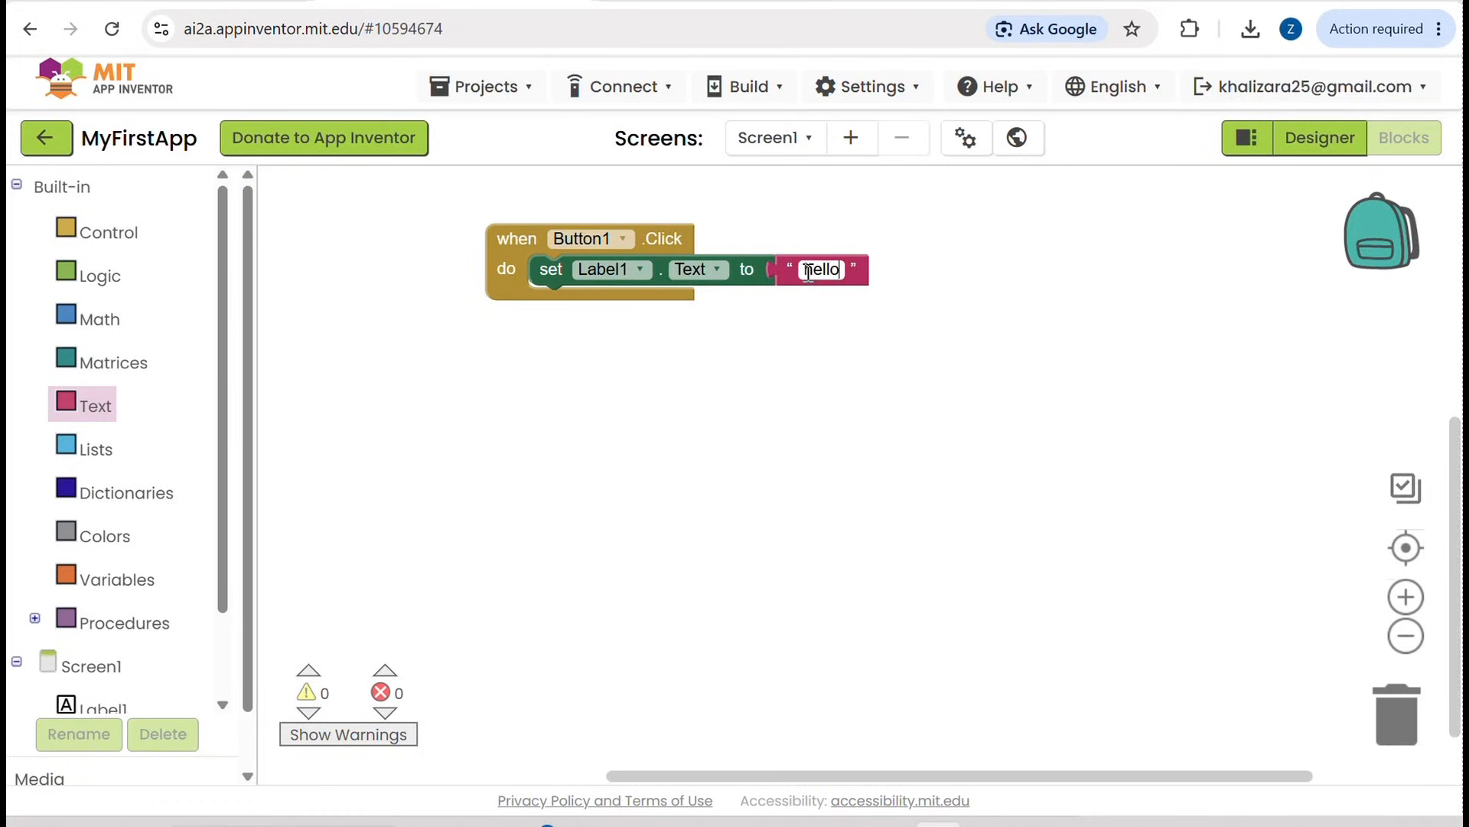
{"action": "left_click", "coordinate": [808, 272]}
{"action": "type", "text": "world,"}
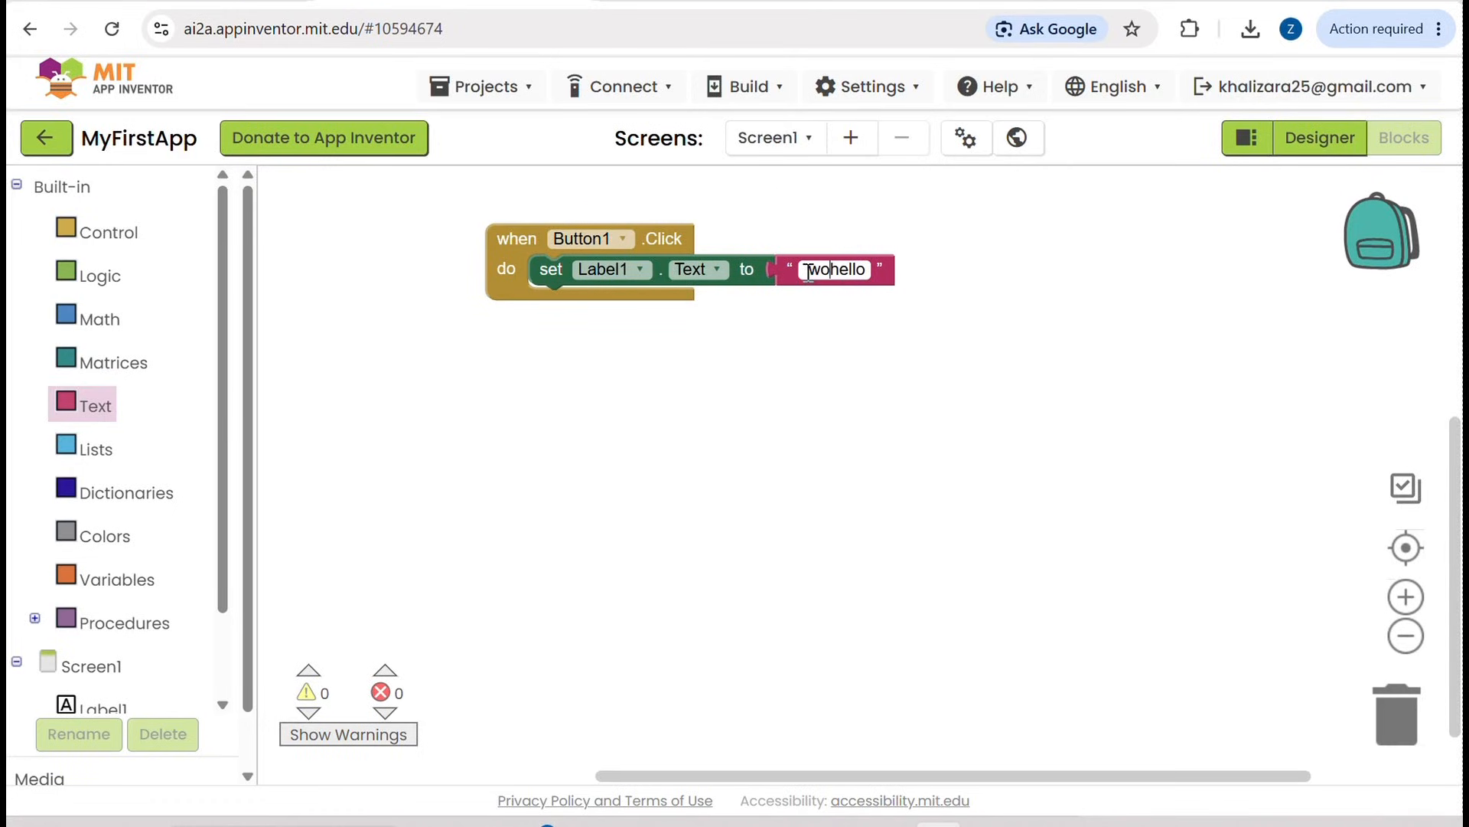
{"action": "type", "text": " welcomw"}
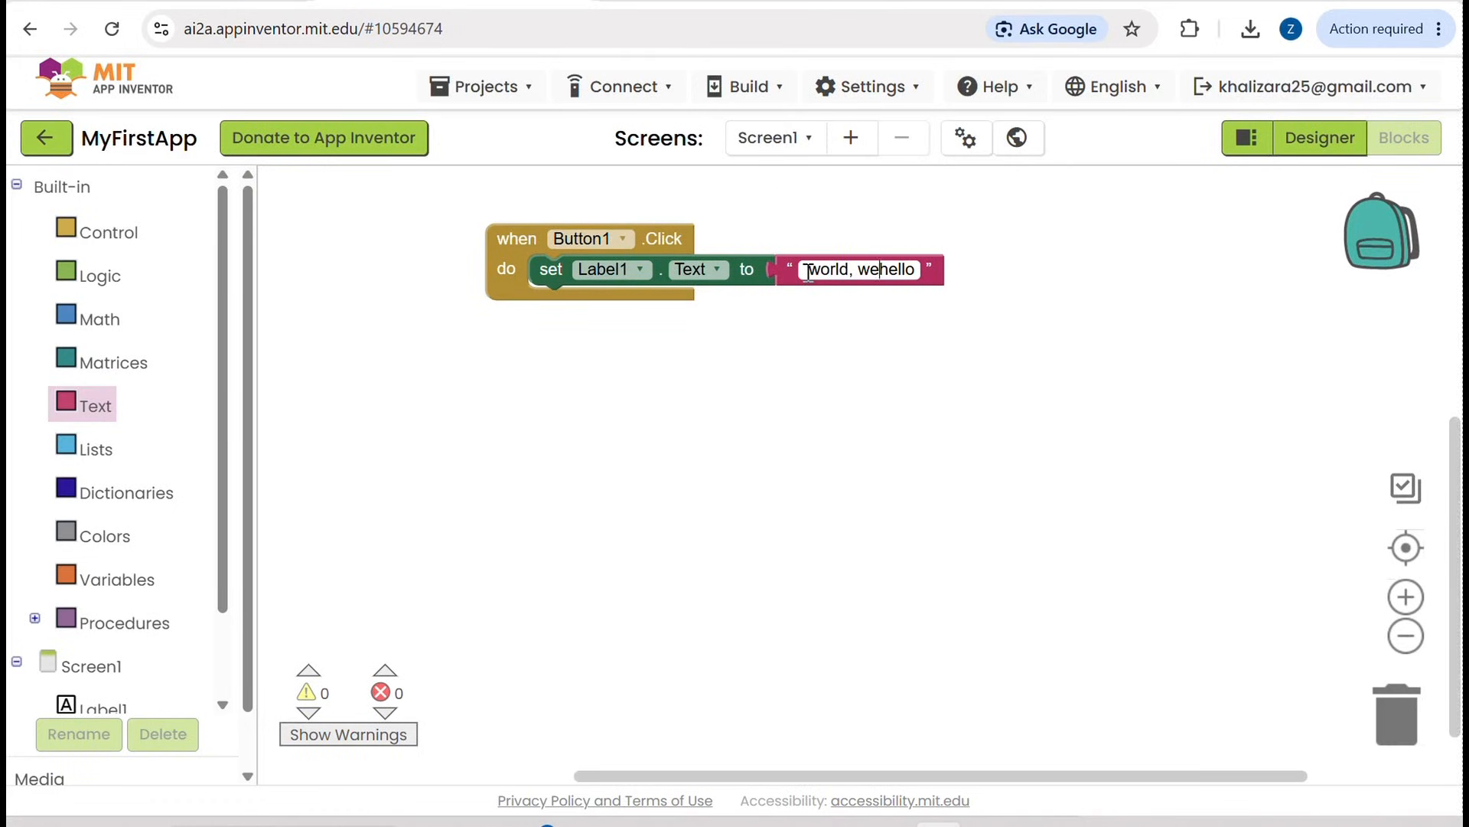
{"action": "type", "text": " to my fr"}
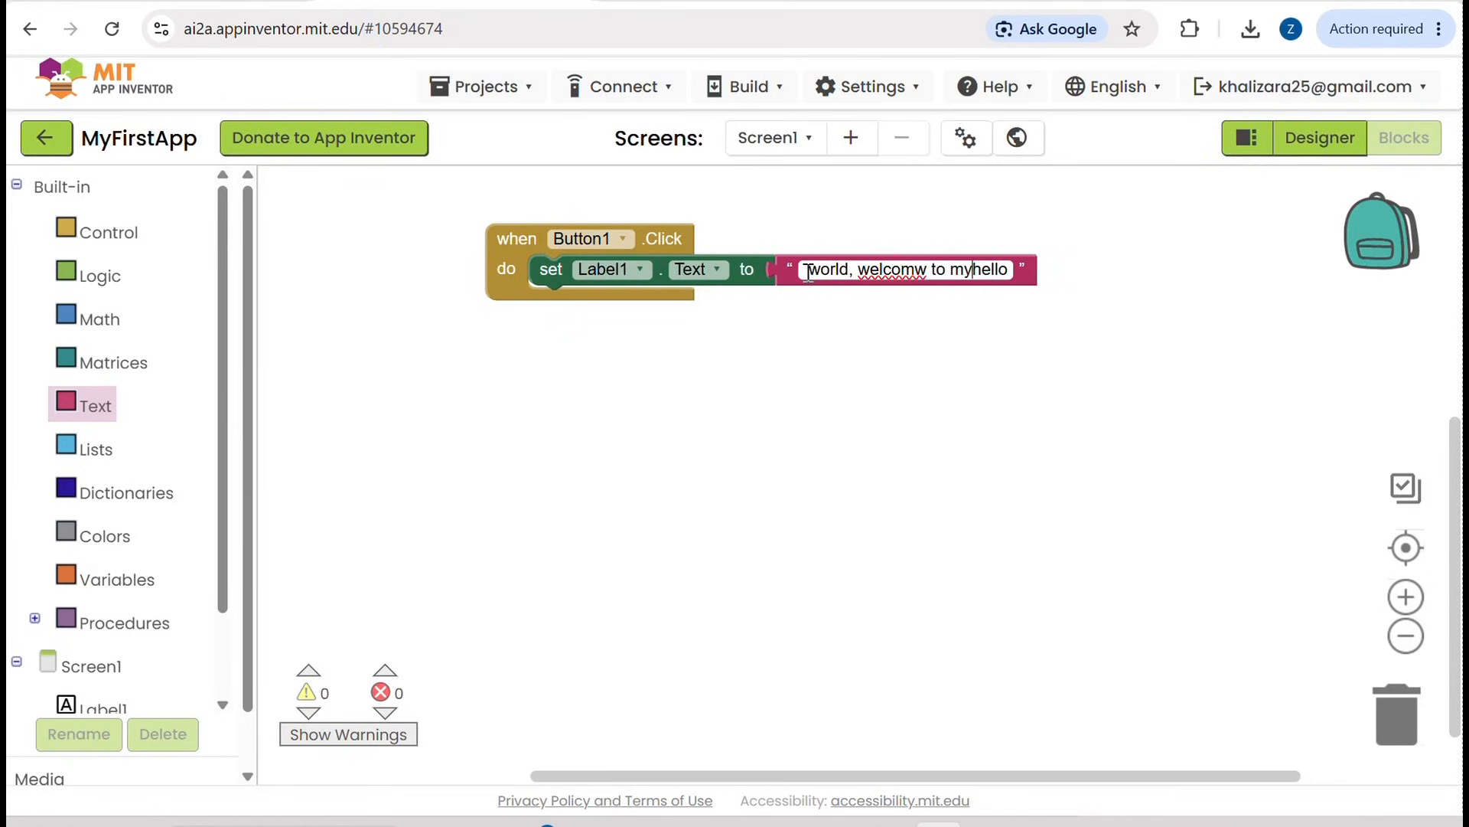
{"action": "type", "text": "i"}
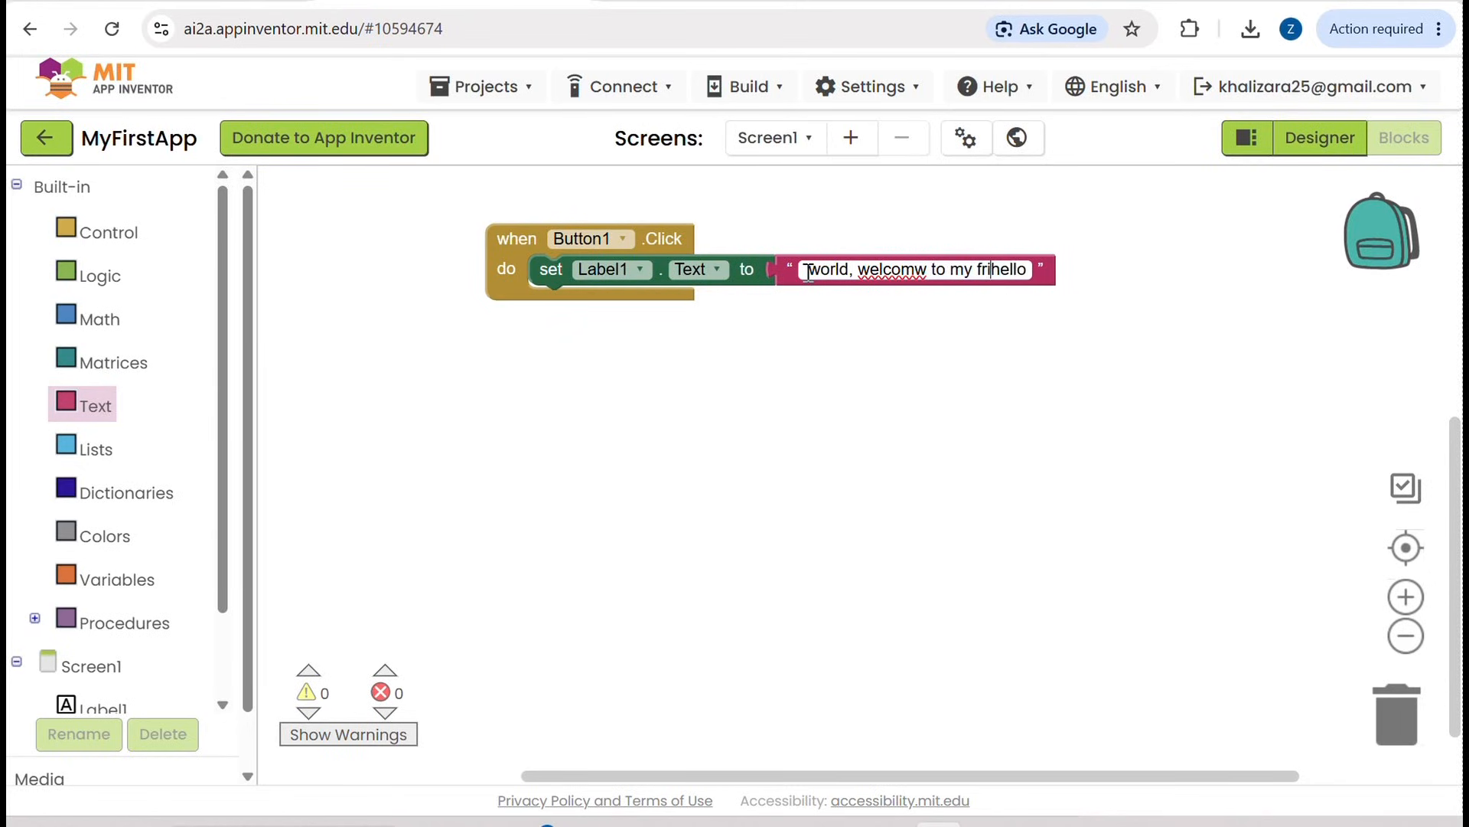
Step: Replace the string block's content with "hello world welcome to my first app"
{"action": "key", "text": "ctrl+a"}
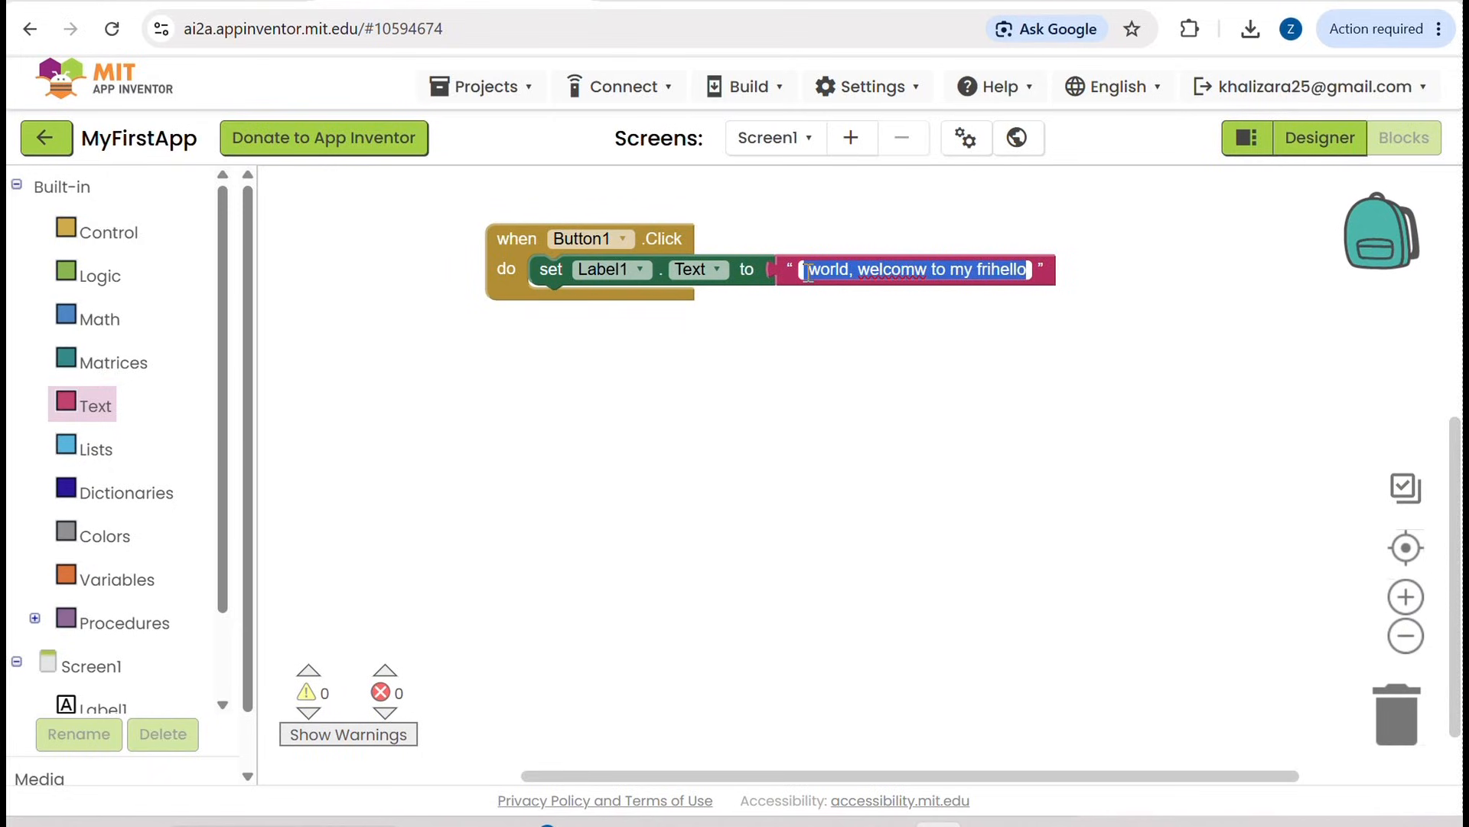
{"action": "type", "text": "hello world welcome to my firsty"}
{"action": "key", "text": "BackSpace"}
{"action": "key", "text": "BackSpace"}
{"action": "type", "text": "app"}
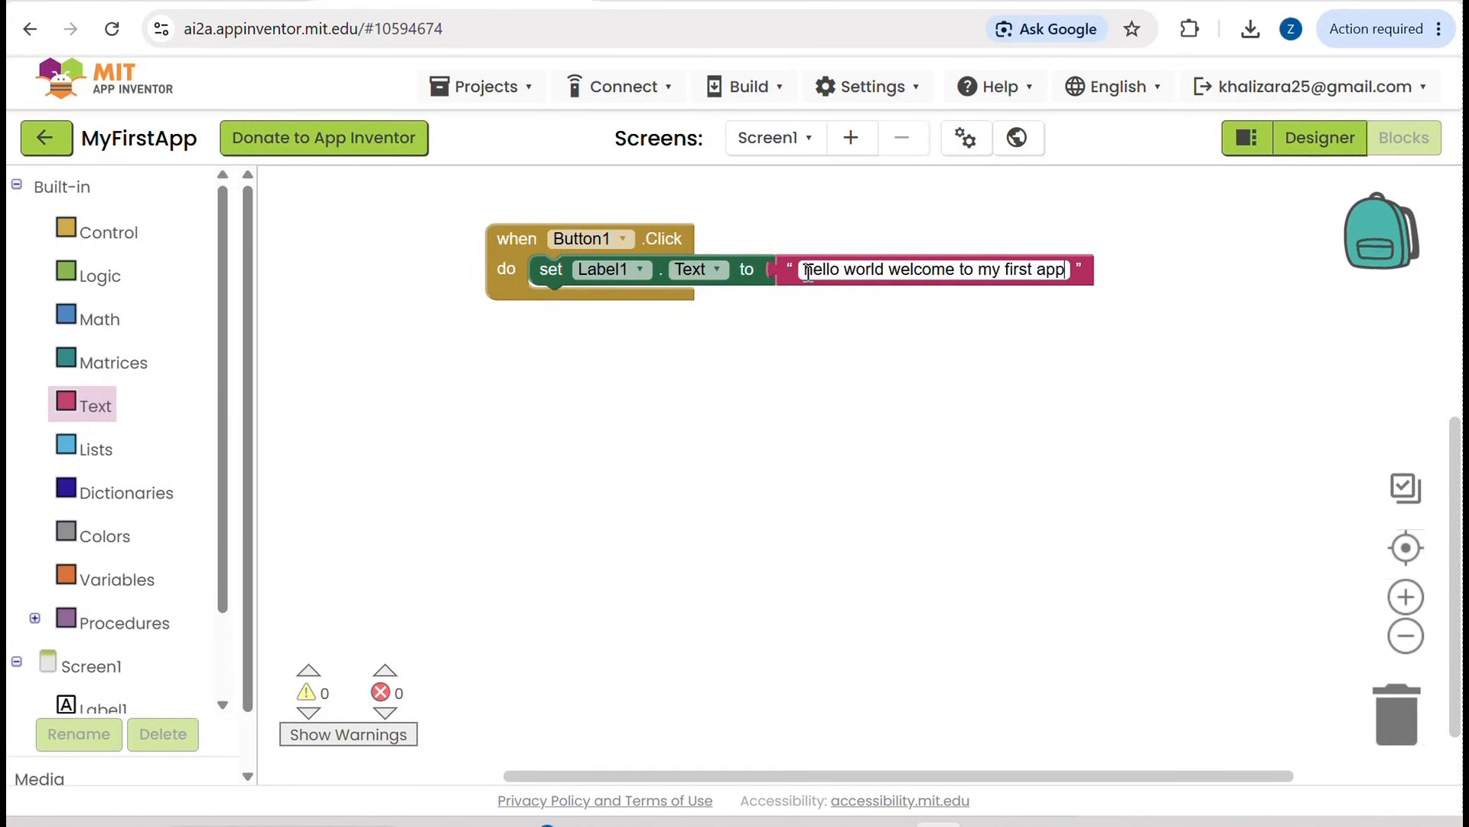
{"action": "left_click", "coordinate": [796, 422]}
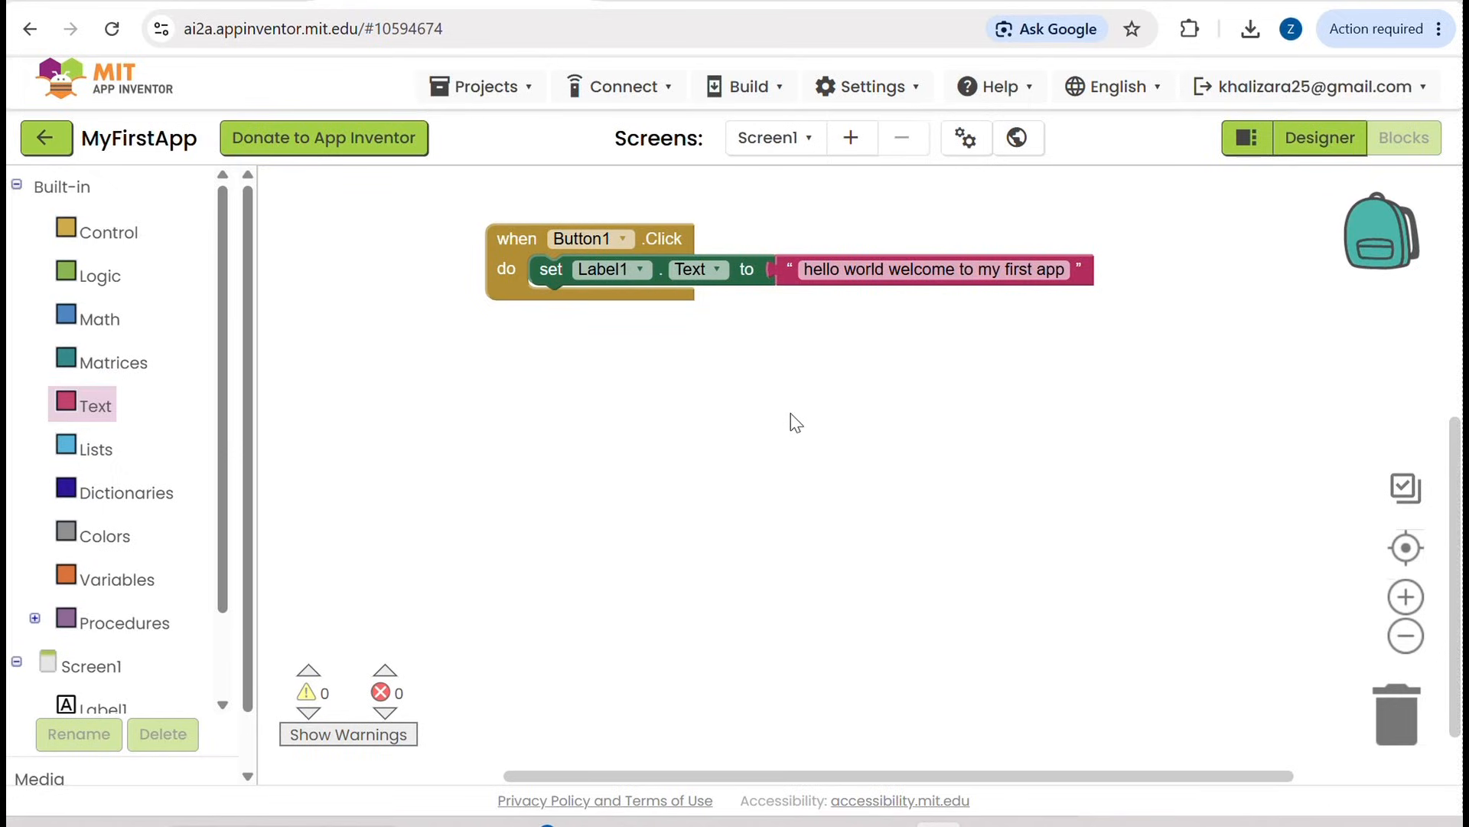
Step: Return to the Designer and start an AI Companion connection for testing the app
{"action": "left_click_drag", "start_coordinate": [791, 413], "coordinate": [950, 364]}
{"action": "left_click", "coordinate": [1339, 140]}
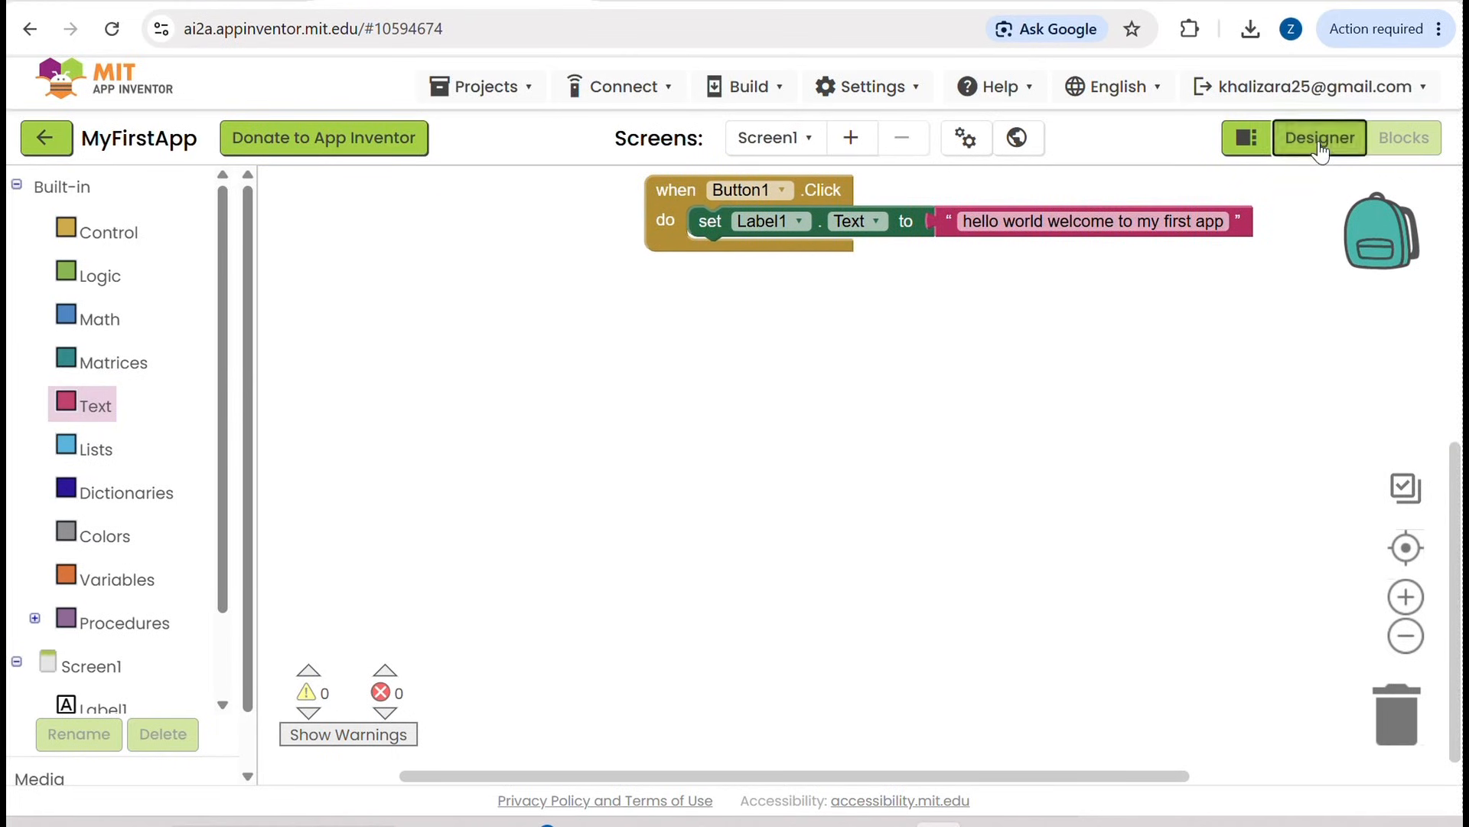
{"action": "left_click", "coordinate": [644, 91]}
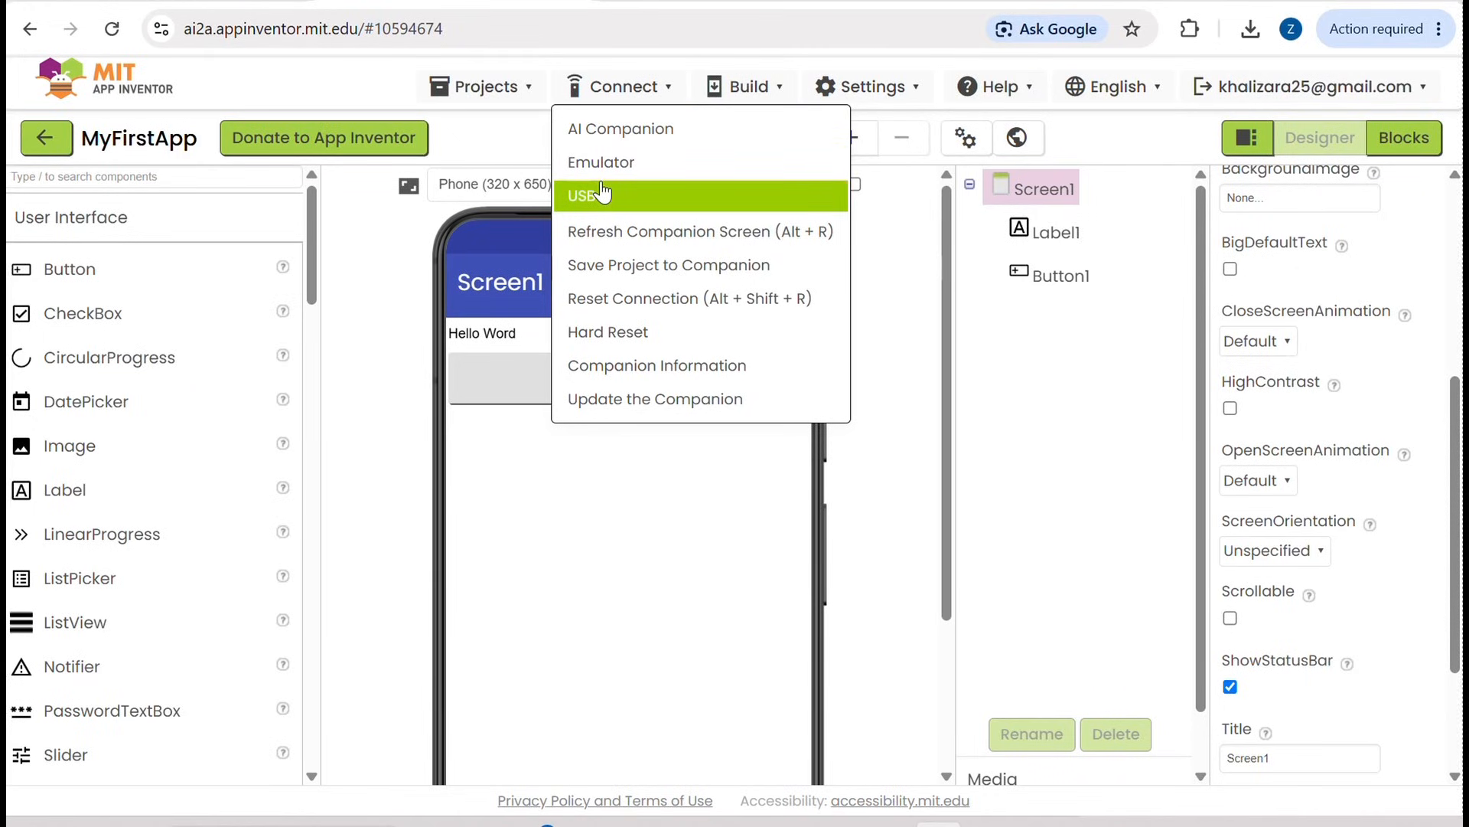
{"action": "left_click", "coordinate": [647, 131]}
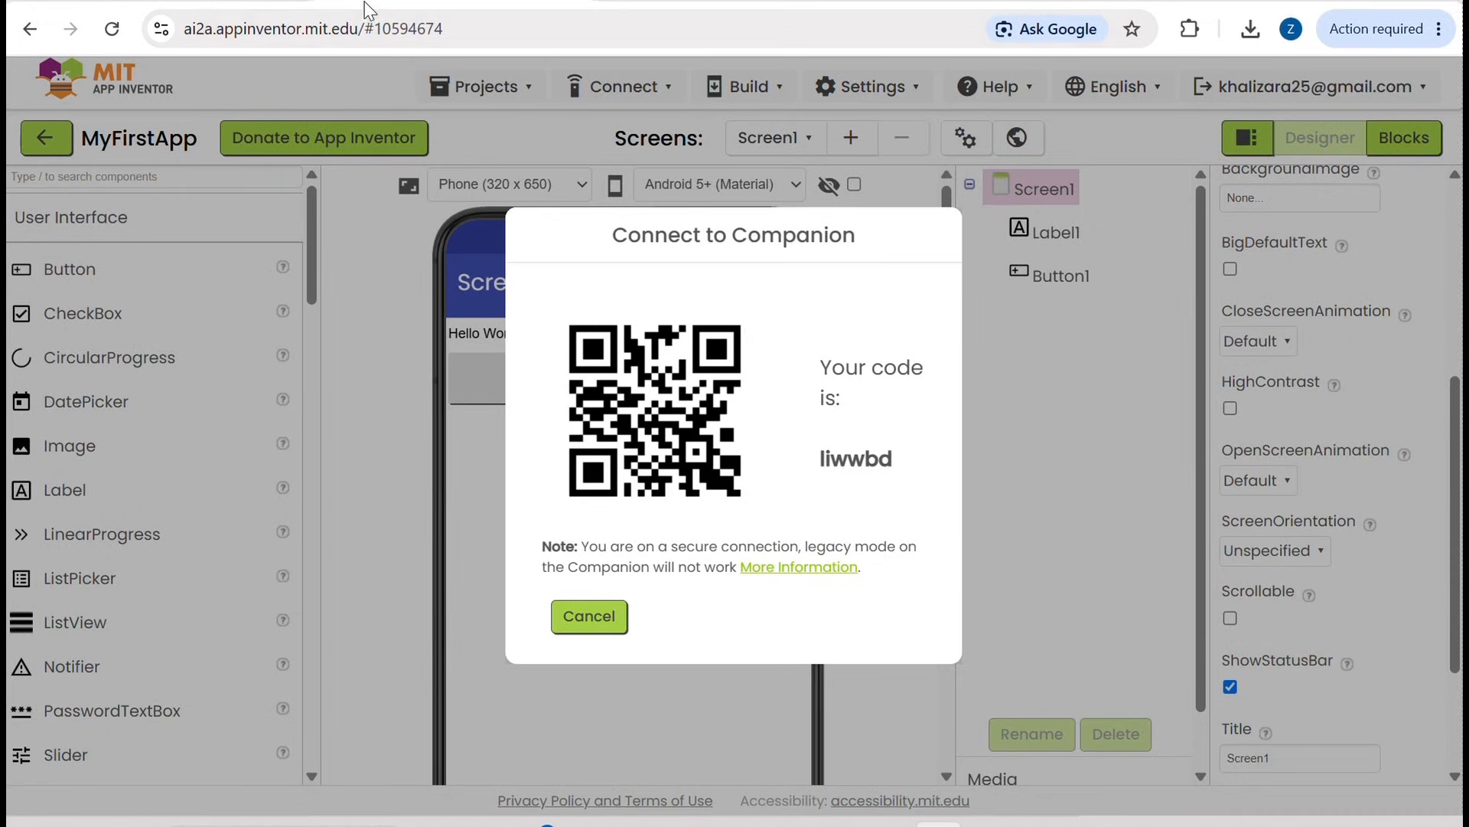
Step: Search the web for "mit app companion" and open the MIT AI2 Companion page on Google Play
{"action": "left_click", "coordinate": [288, 6]}
{"action": "left_click", "coordinate": [338, 26]}
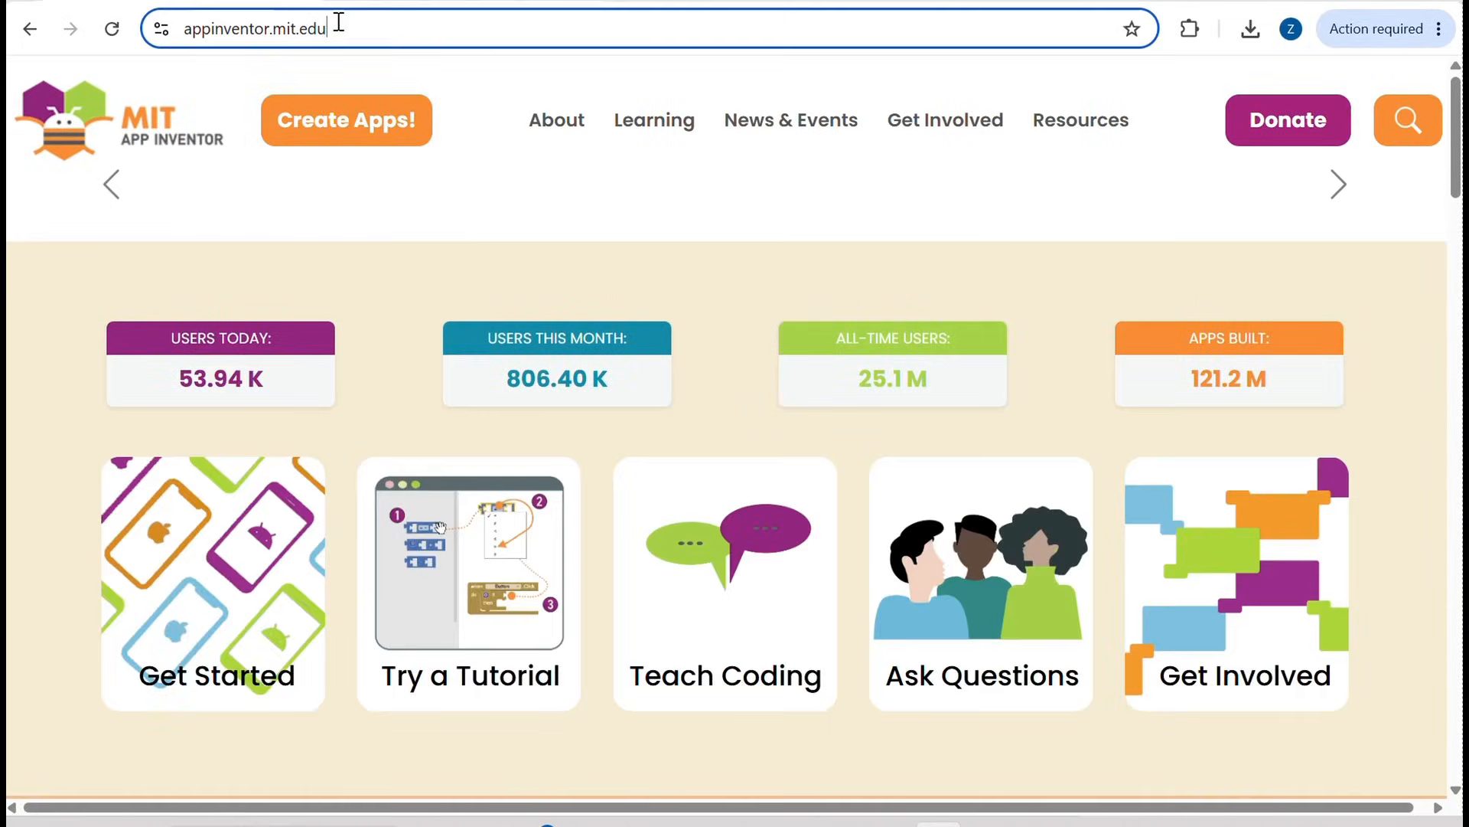
{"action": "type", "text": "mit app"}
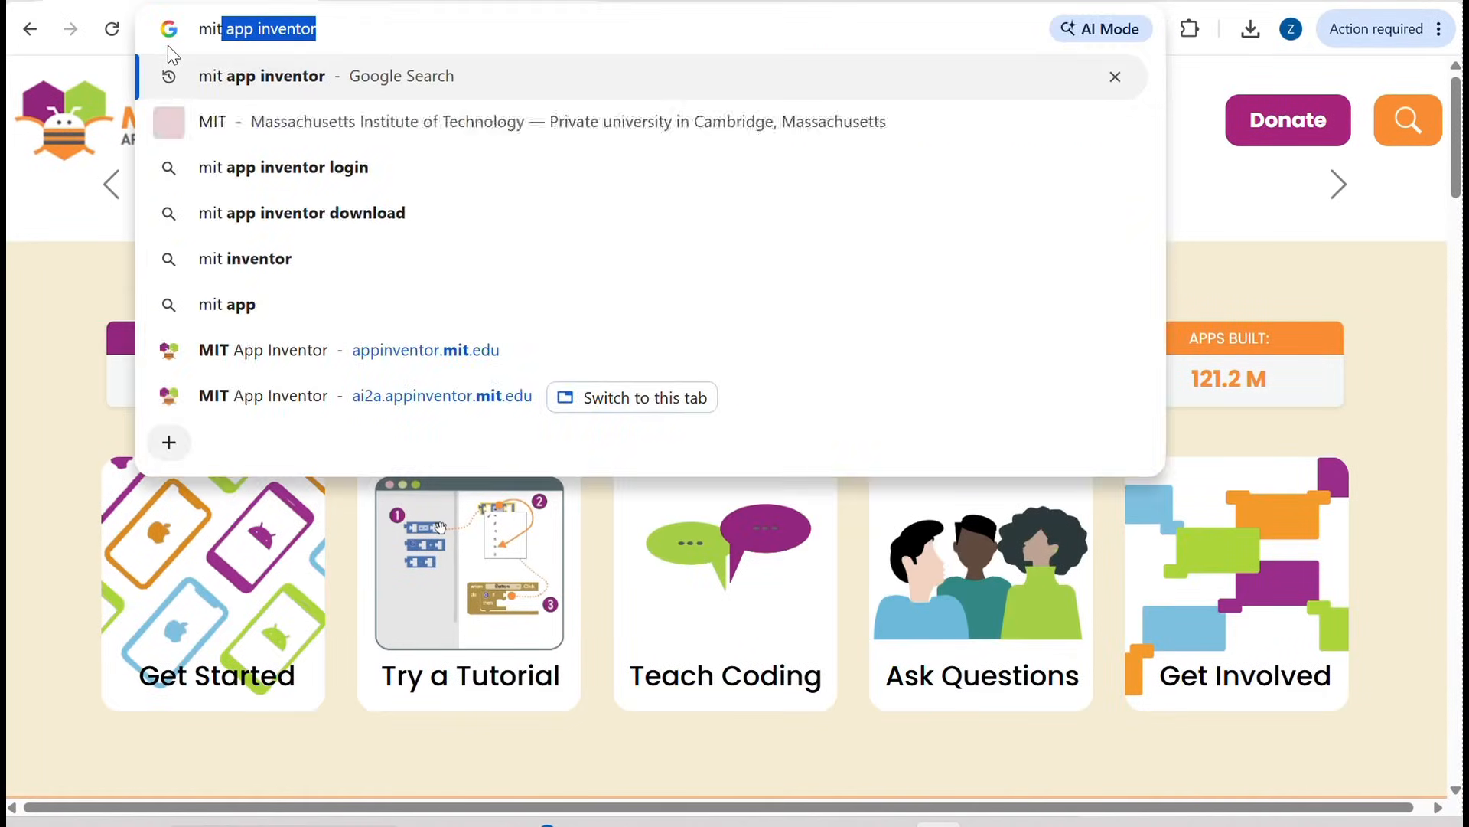
{"action": "type", "text": " co"}
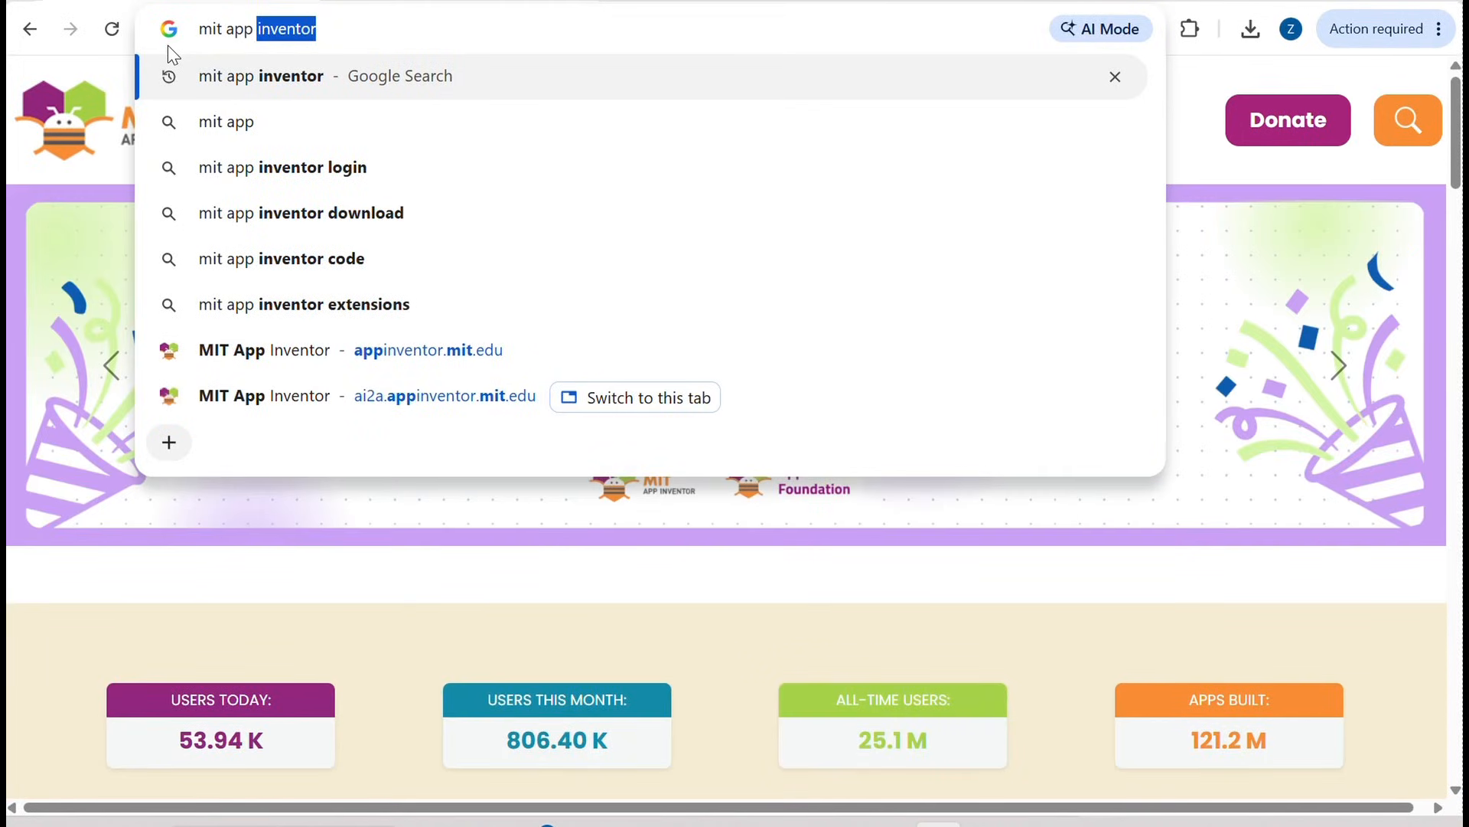
{"action": "key", "text": "Return"}
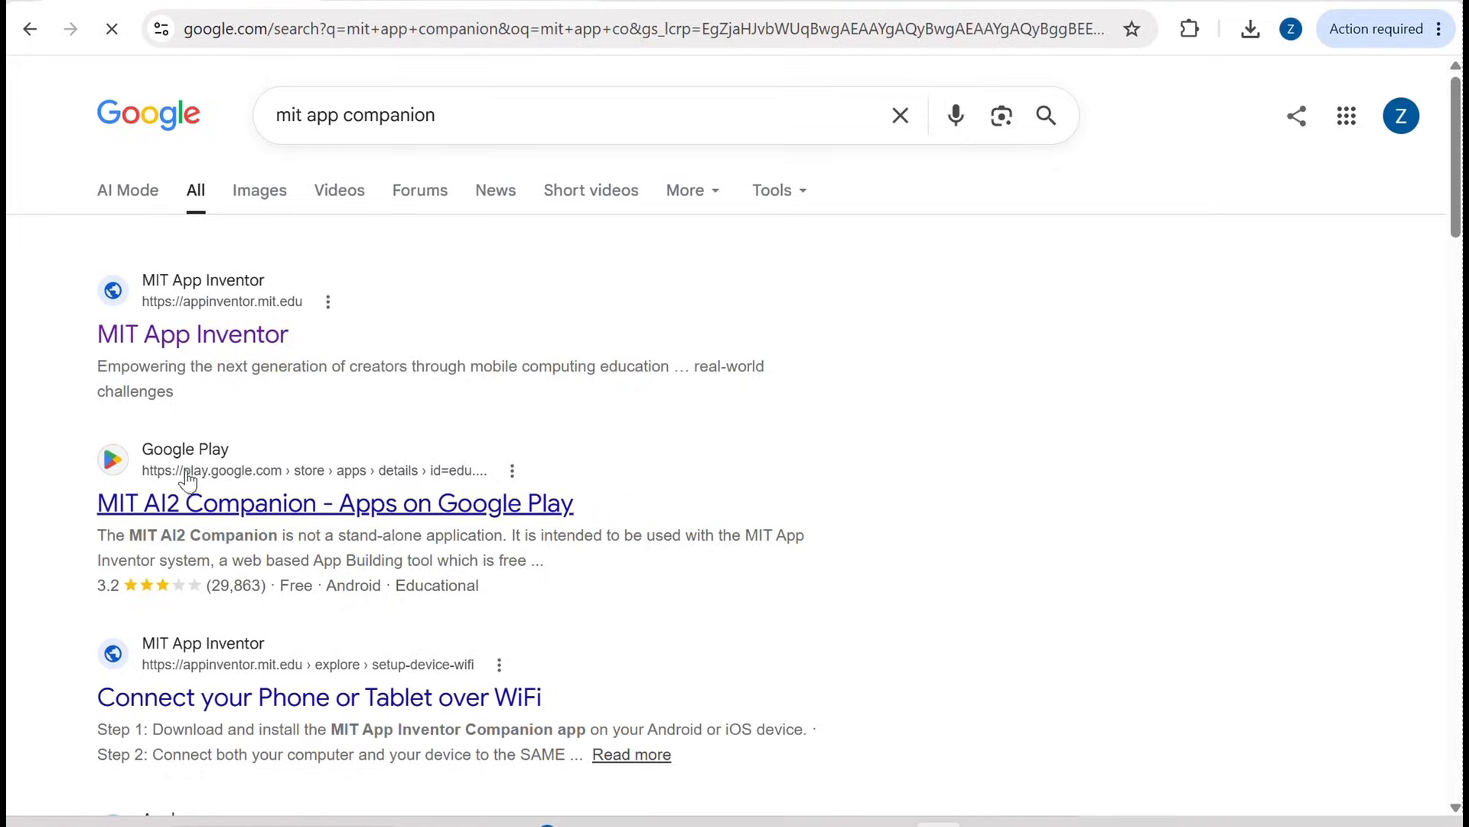
{"action": "left_click", "coordinate": [184, 505]}
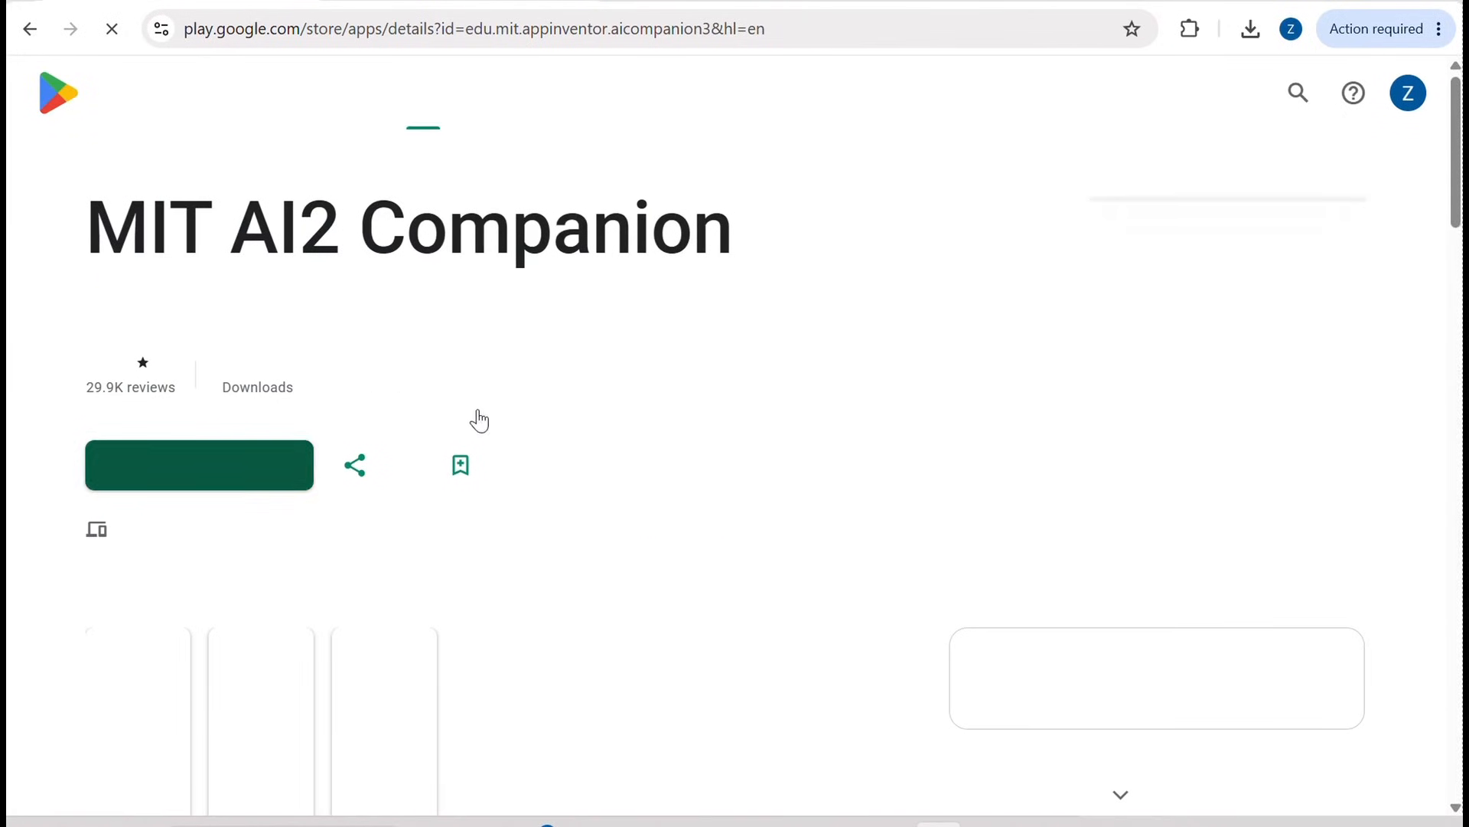
Step: Examine the MIT AI2 Companion app's Google Play screenshots alongside the project's Companion connection code
{"action": "scroll", "coordinate": [360, 566], "scroll_direction": "down", "scroll_amount": 5}
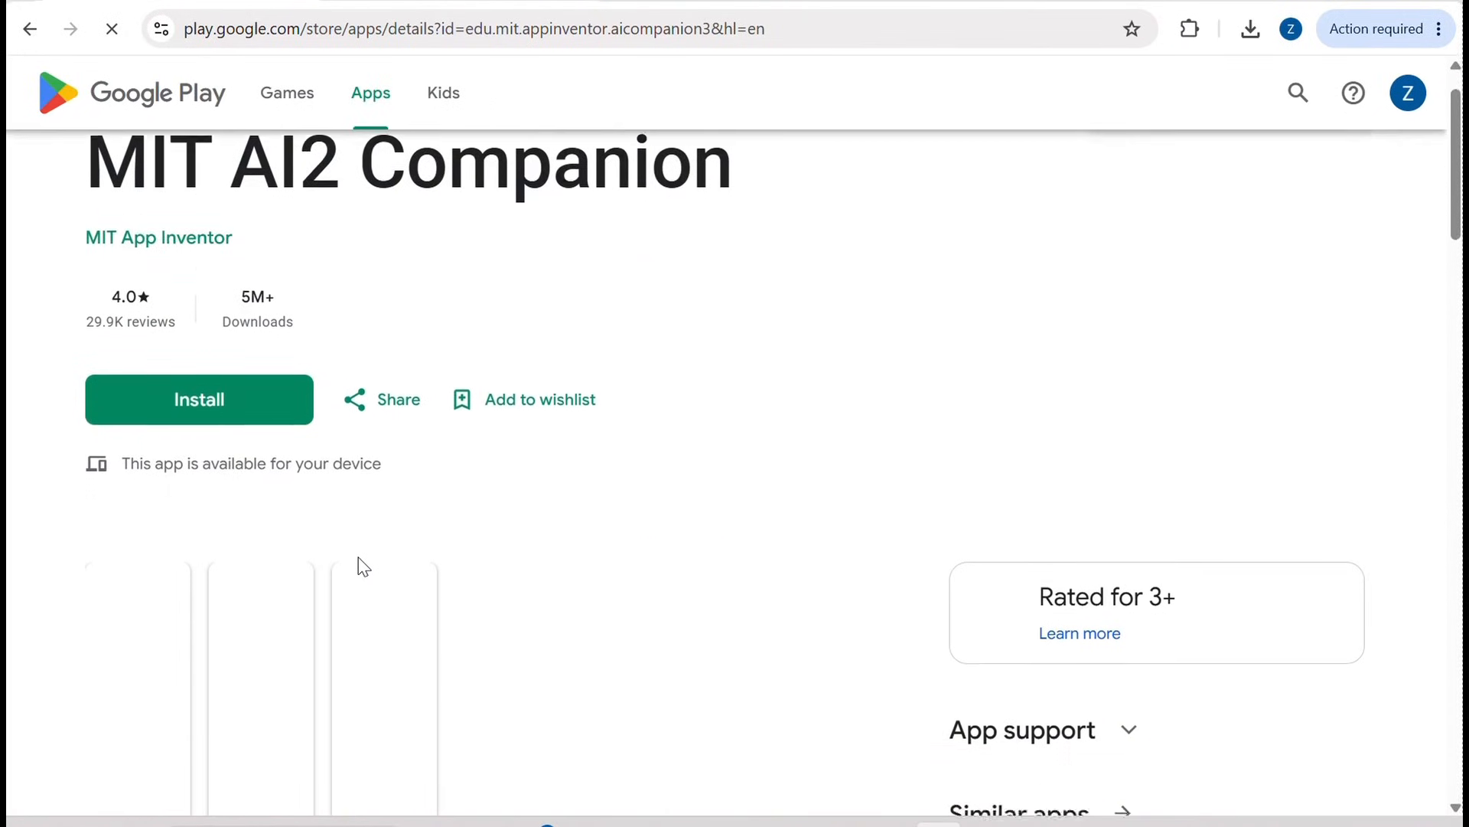
{"action": "scroll", "coordinate": [360, 567], "scroll_direction": "down", "scroll_amount": 1}
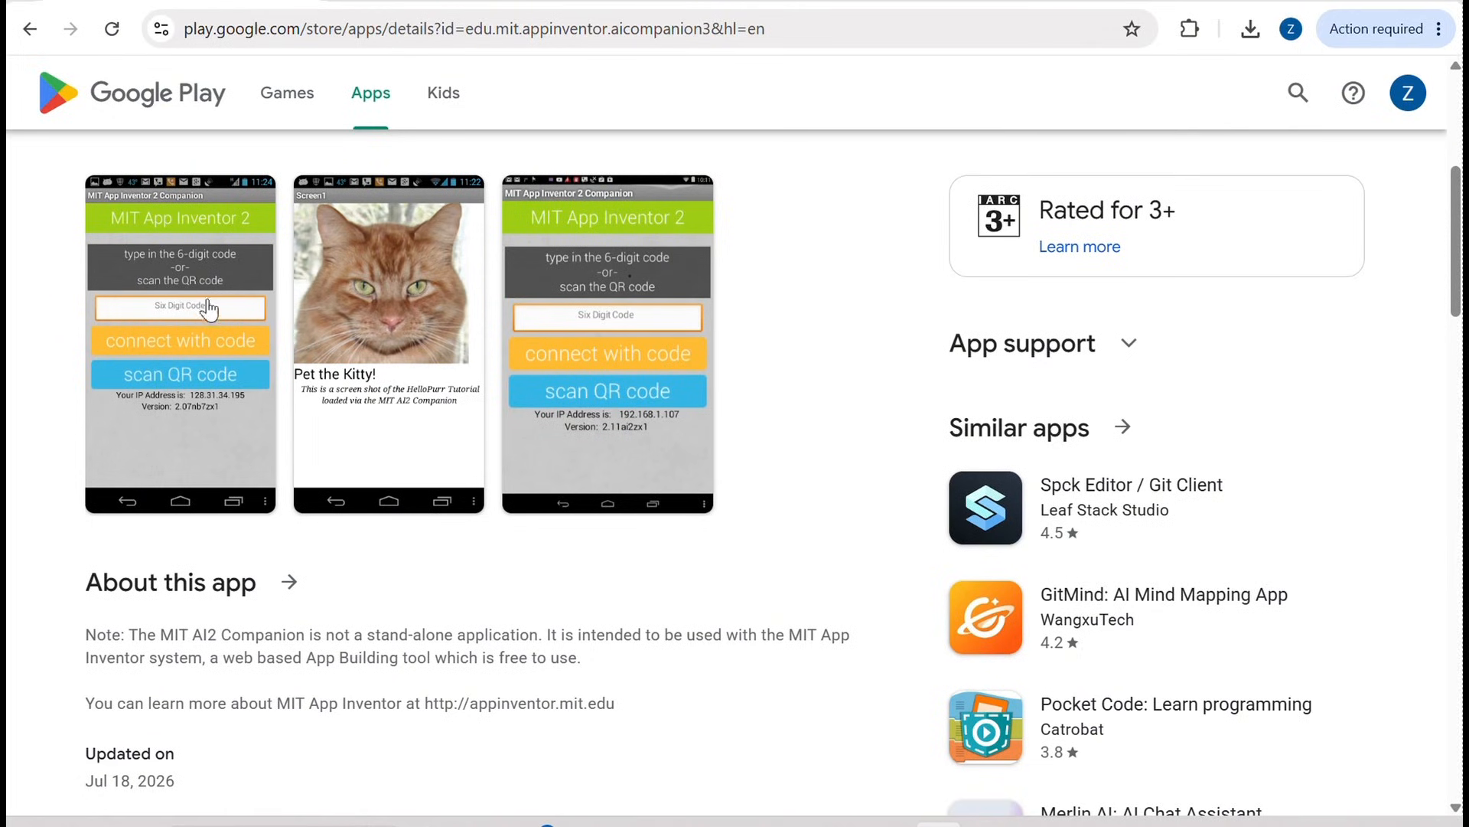
{"action": "left_click", "coordinate": [444, 6]}
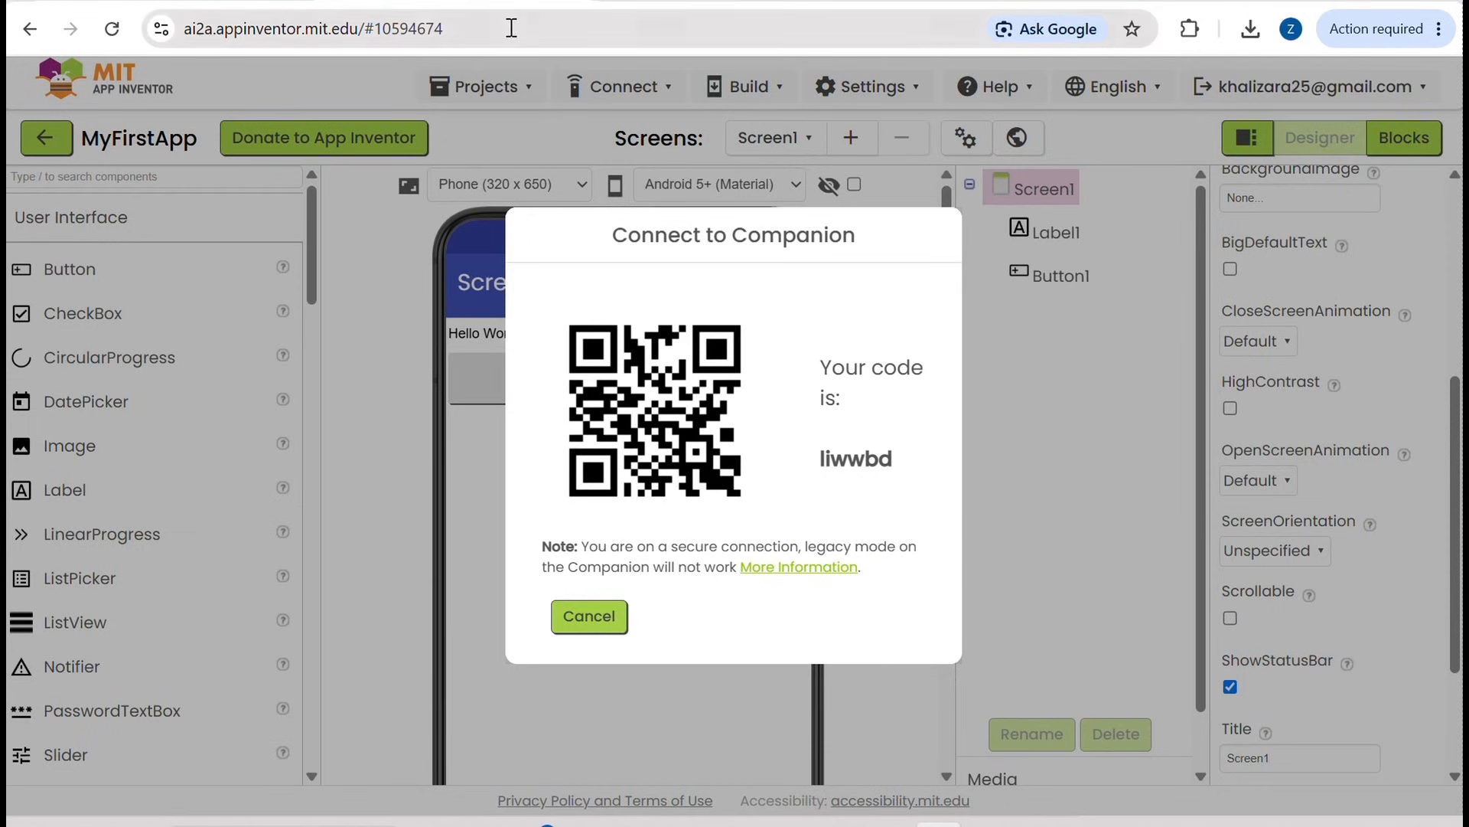
{"action": "left_click", "coordinate": [210, 2]}
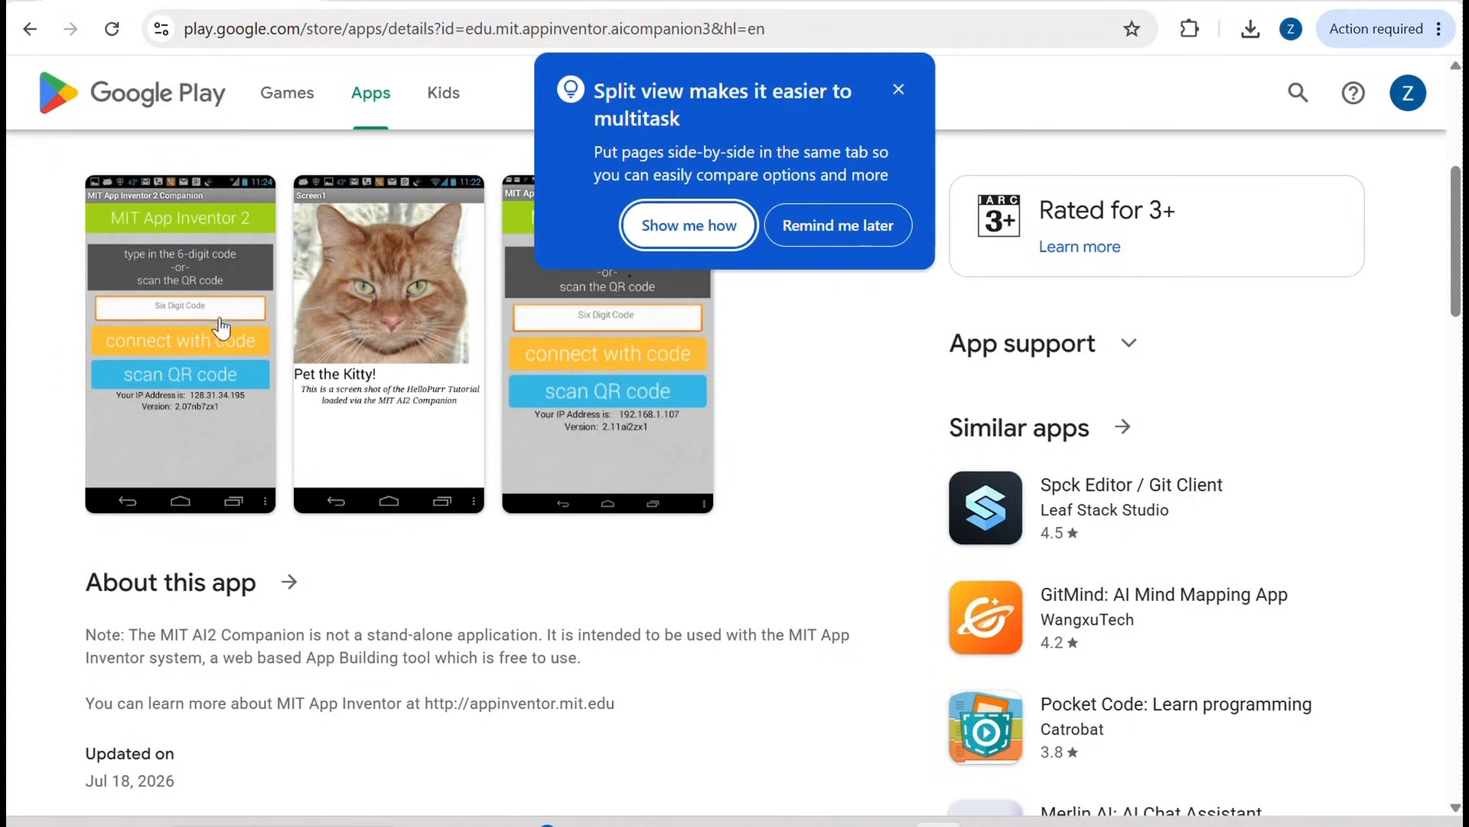
{"action": "left_click", "coordinate": [899, 90]}
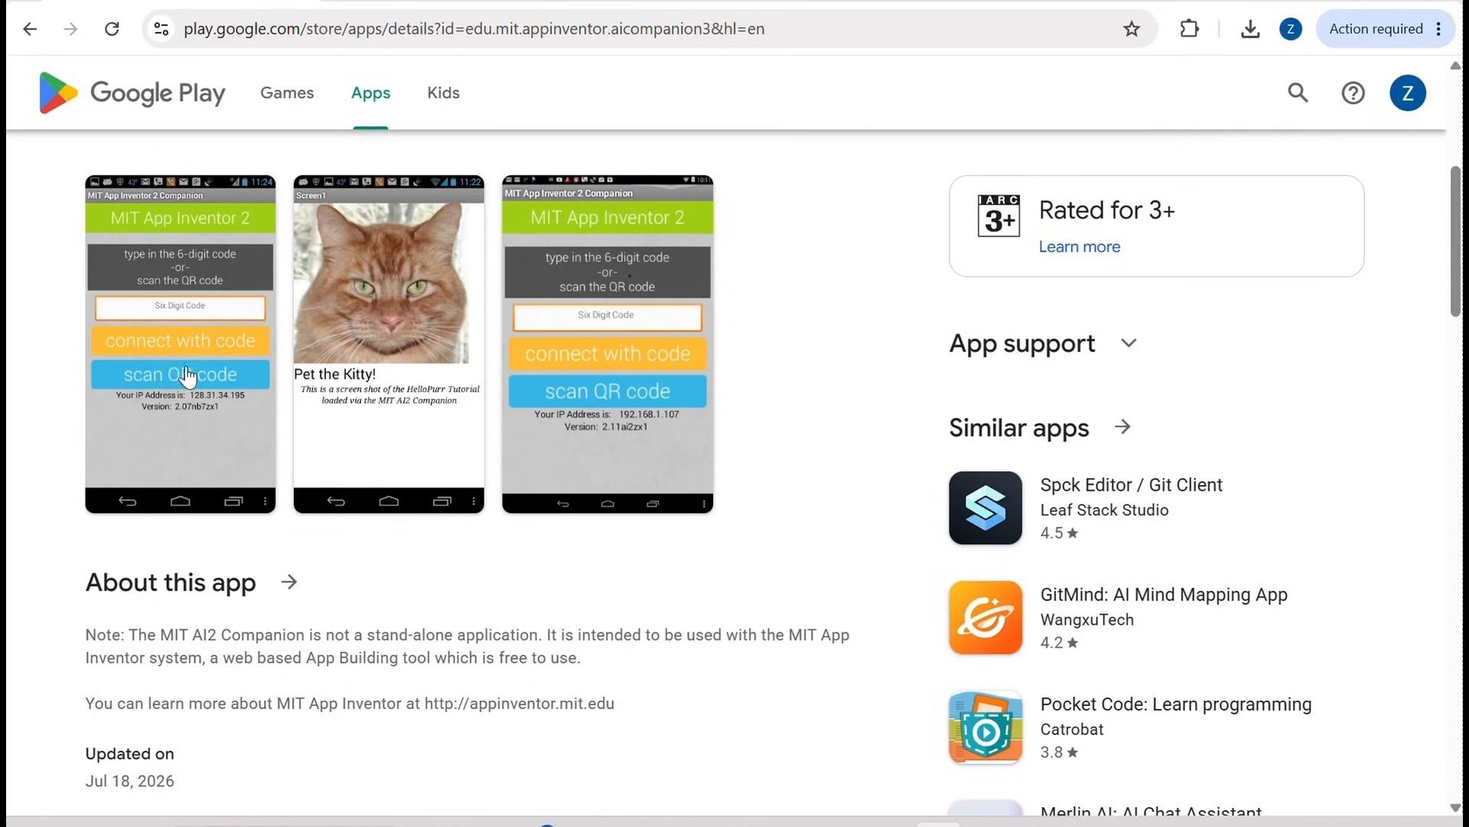
Step: Return to MyFirstApp, review its Button1.Click blocks and dismiss the network error
{"action": "left_click", "coordinate": [405, 8]}
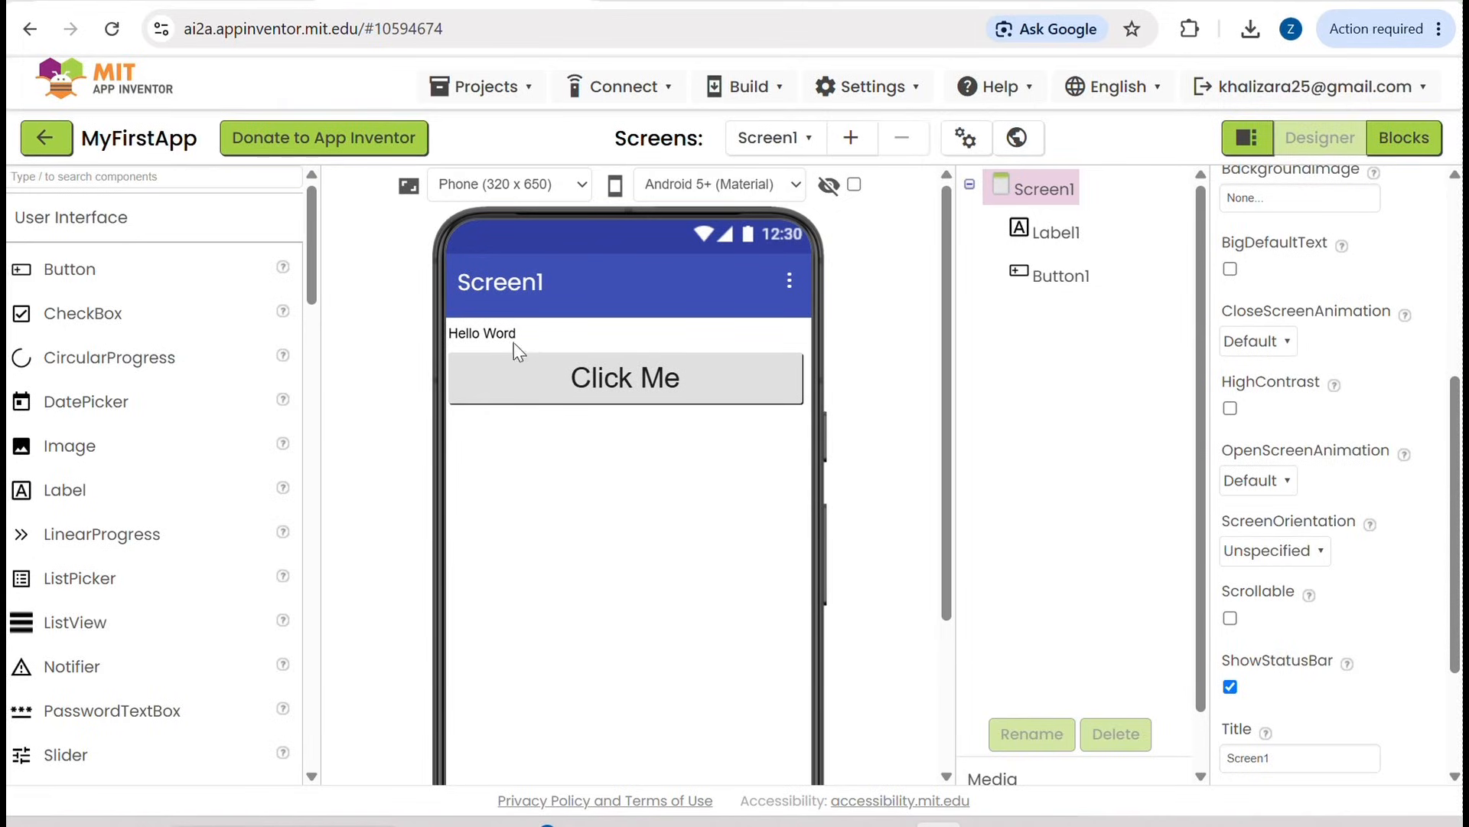
{"action": "left_click", "coordinate": [1417, 134]}
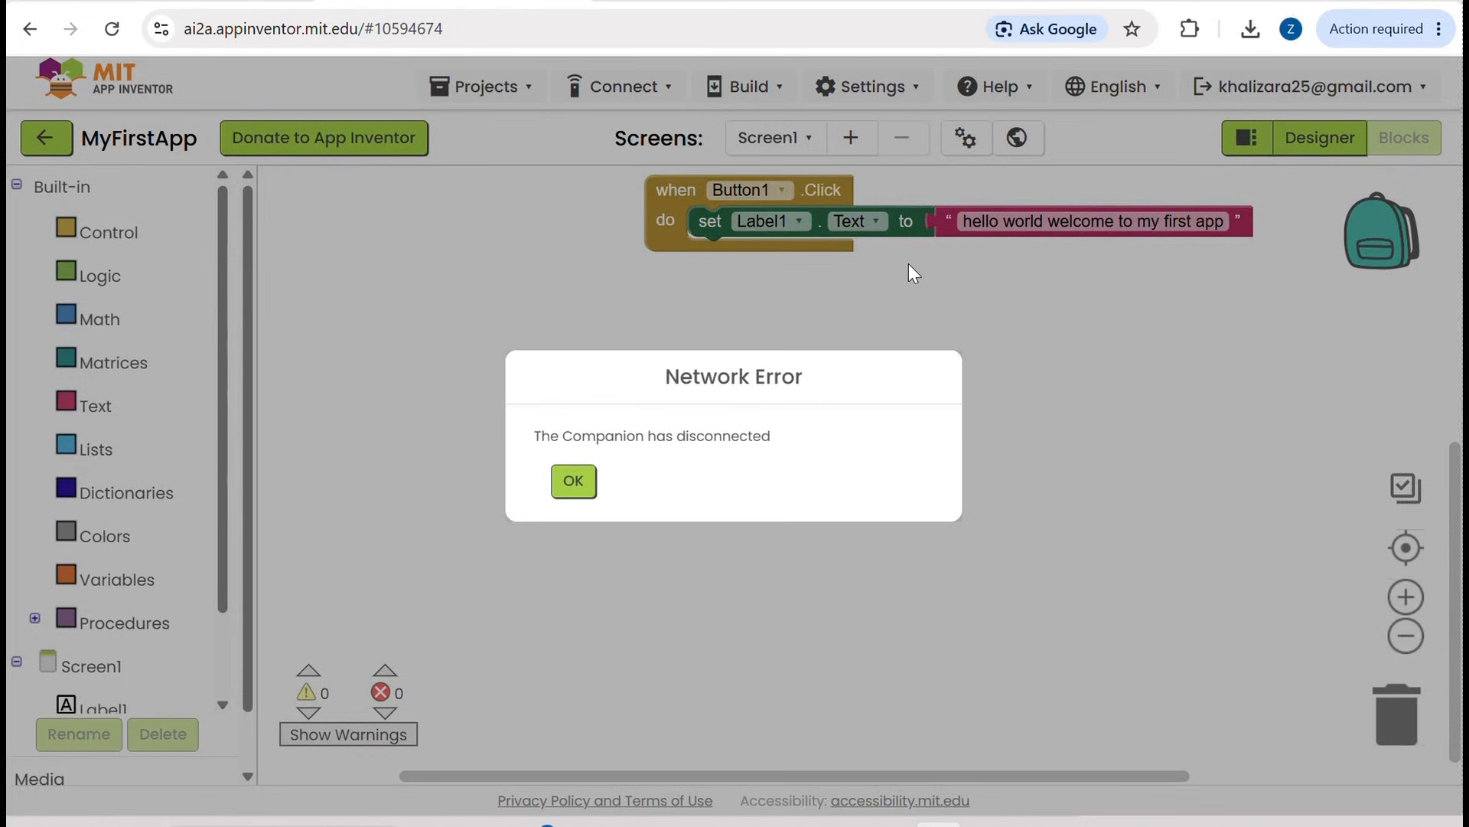
{"action": "left_click", "coordinate": [576, 482]}
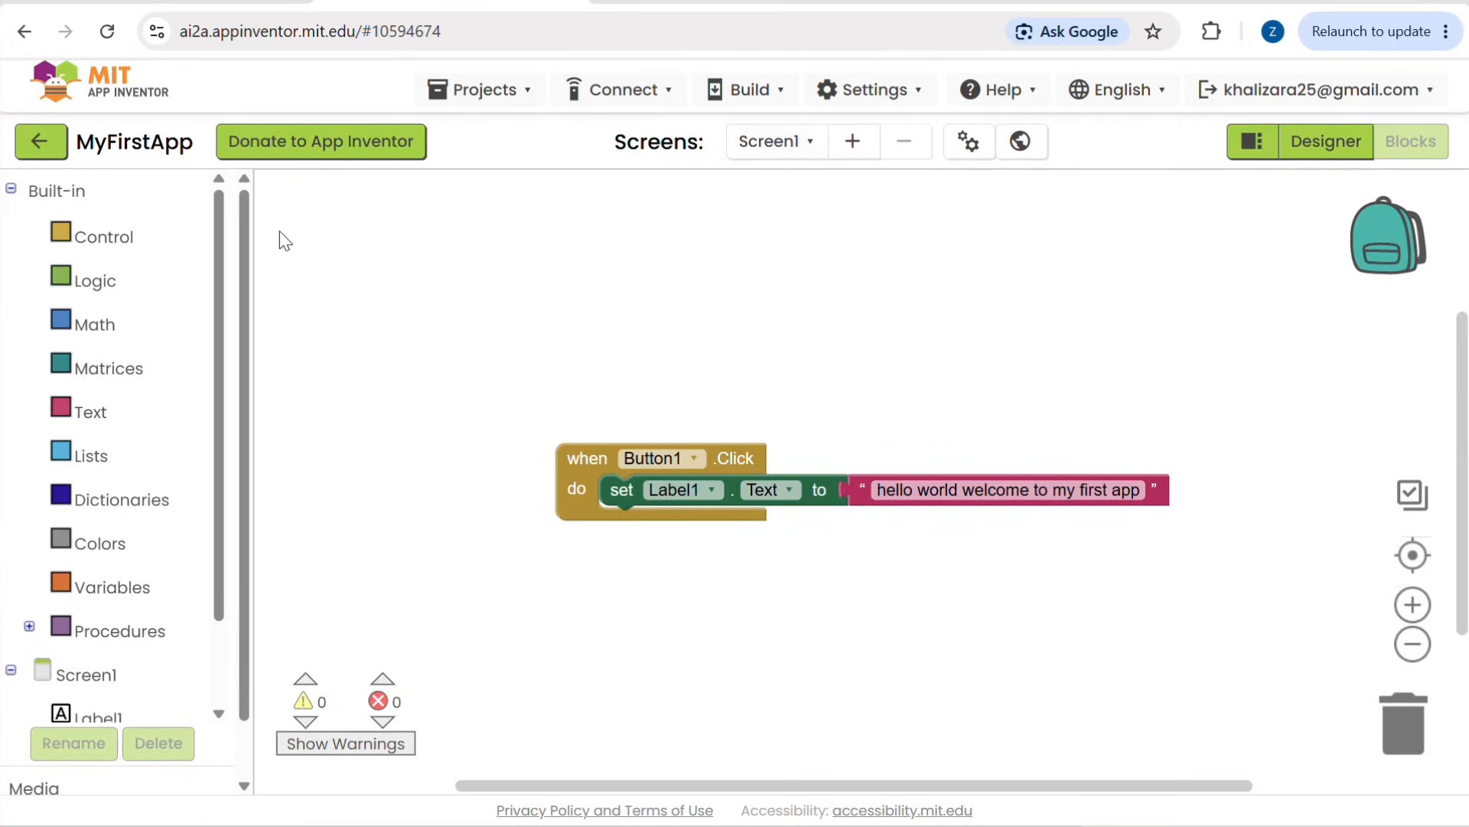
Step: Go back to the project list and create a new project named Profile_App with the default toolkit and theme
{"action": "left_click", "coordinate": [38, 143]}
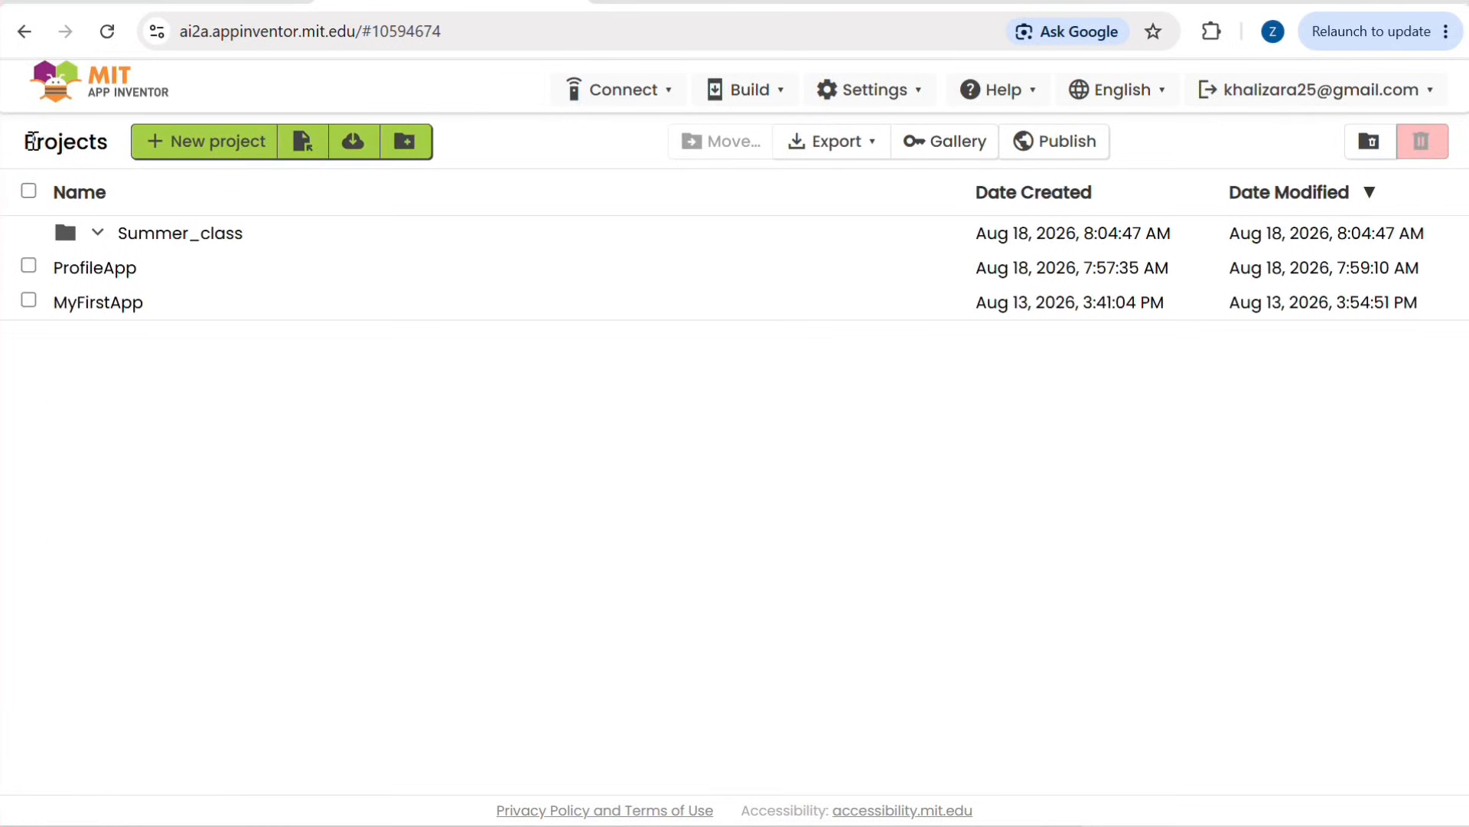
{"action": "left_click", "coordinate": [195, 142]}
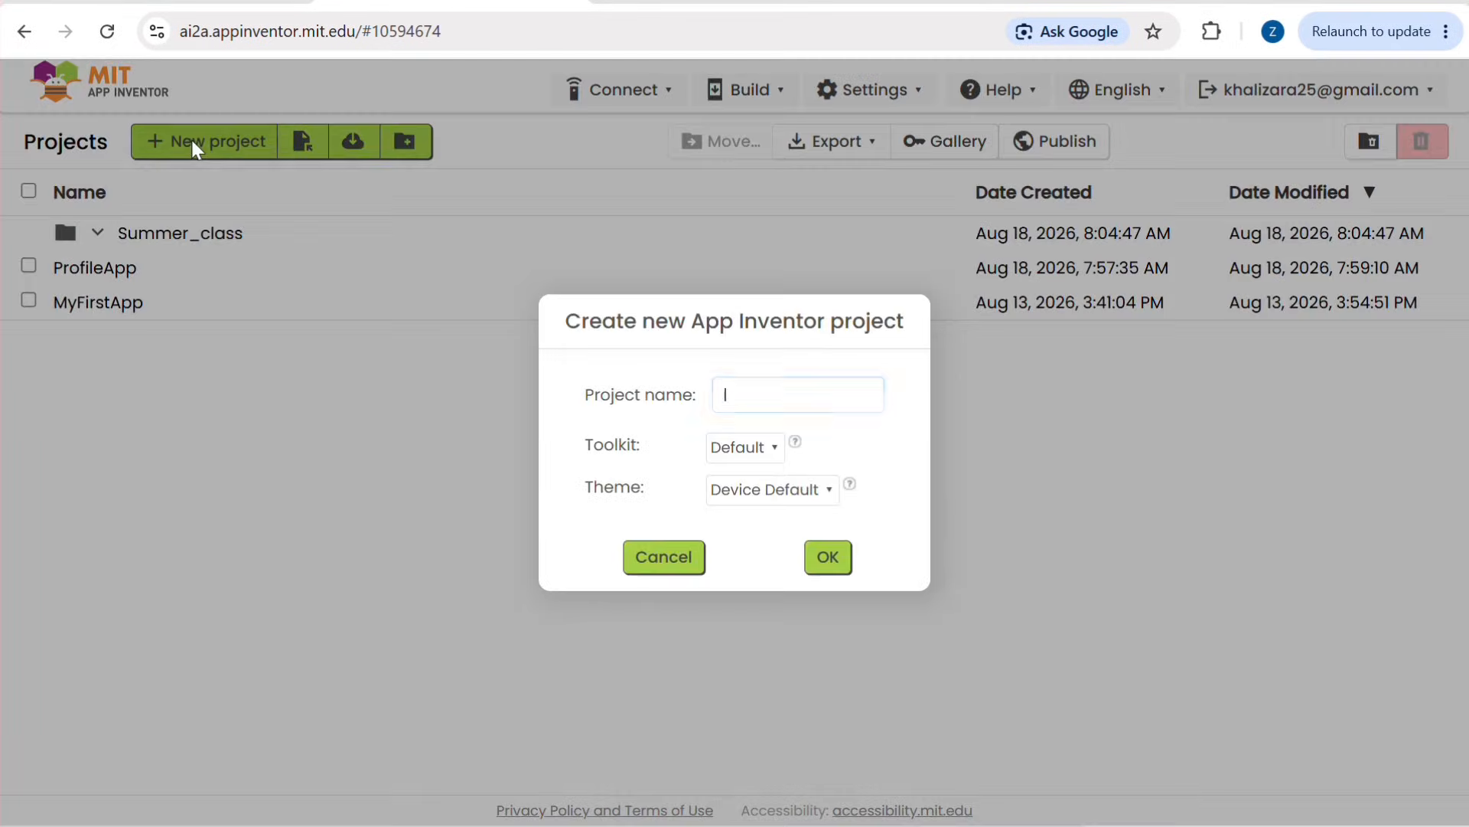
{"action": "type", "text": "Profile"}
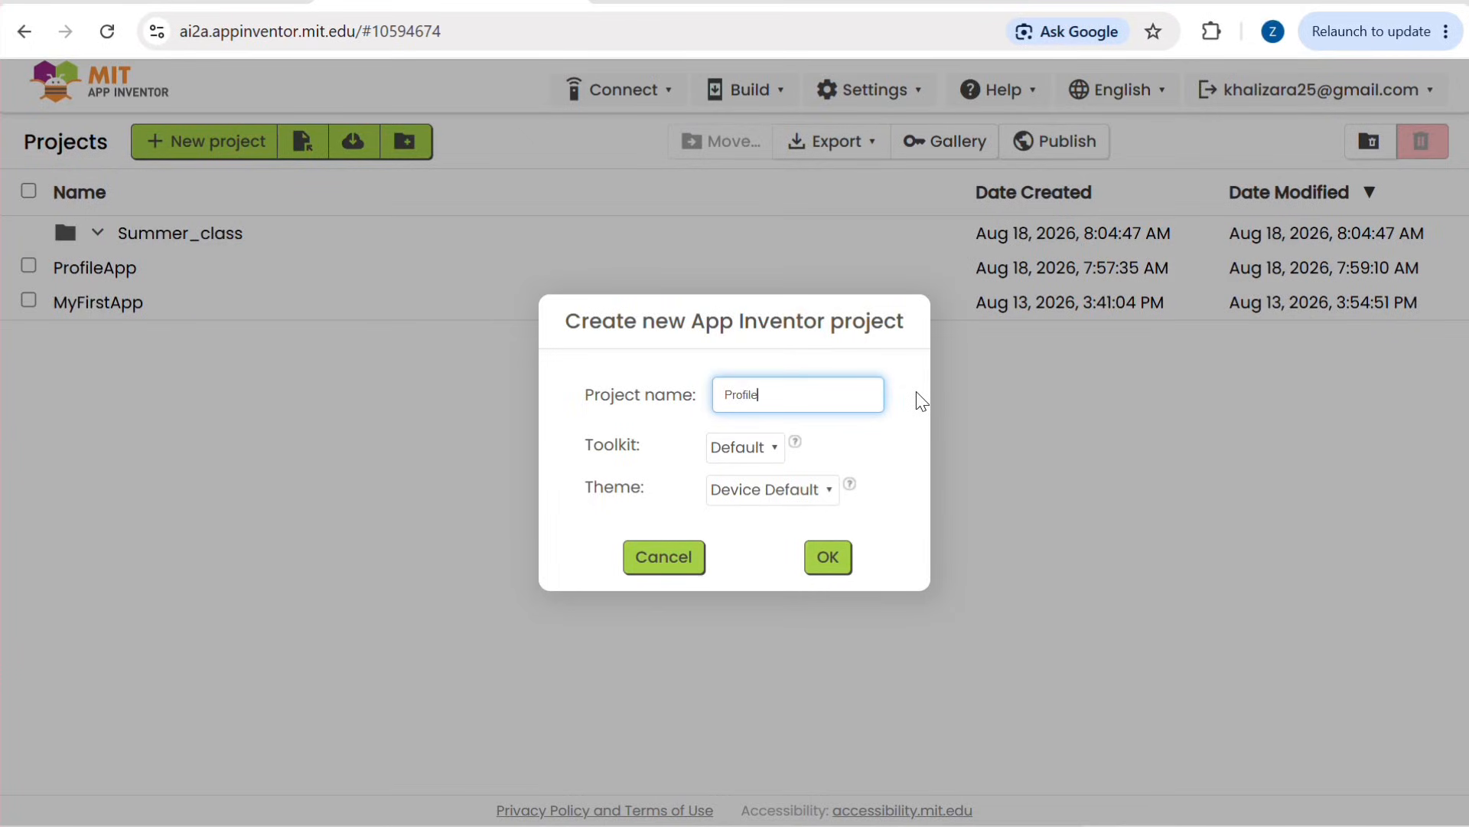
{"action": "type", "text": "_App"}
{"action": "left_click", "coordinate": [830, 558]}
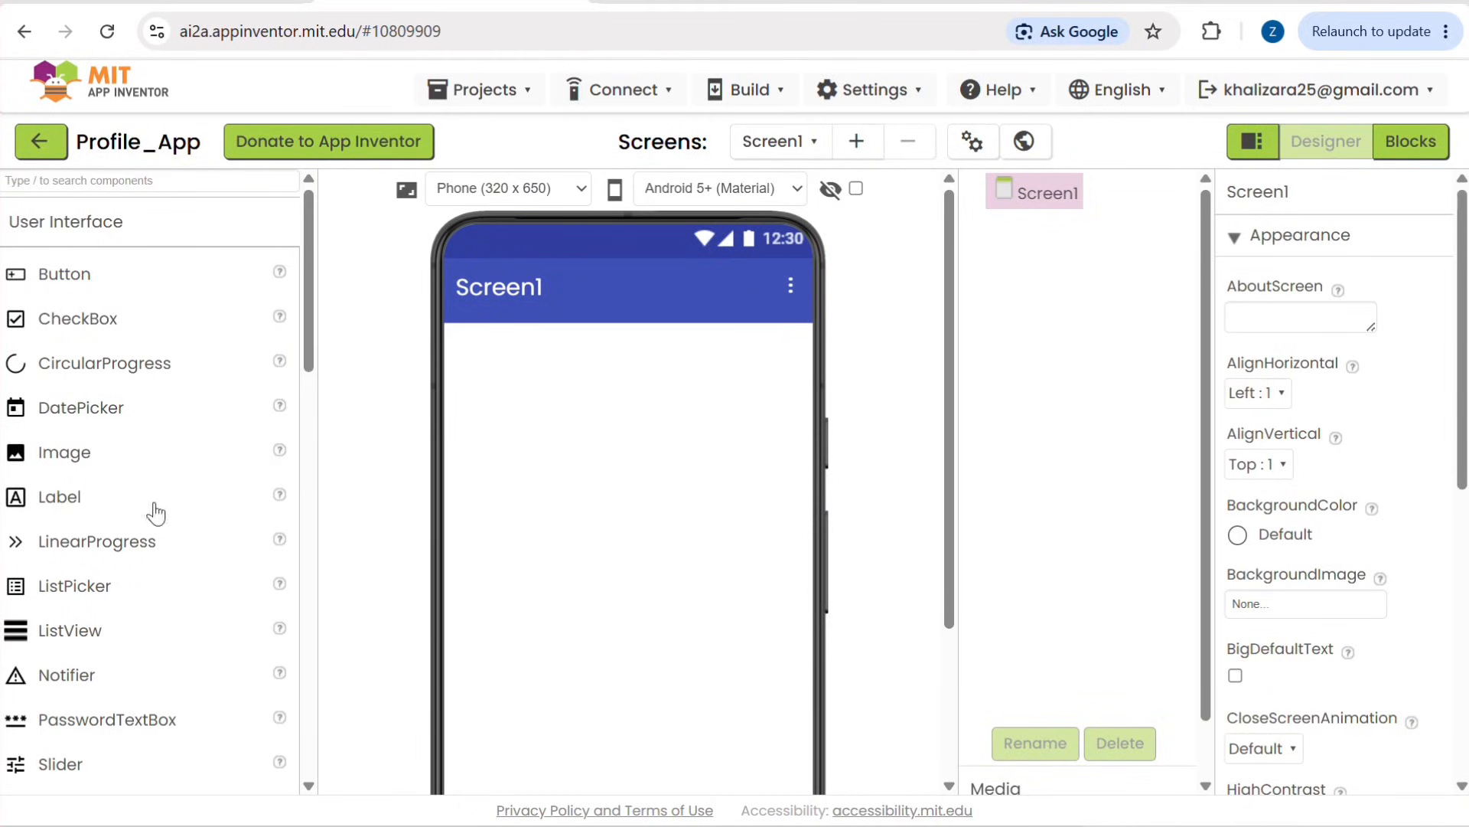
Step: Add an Image component to Screen1 and place two Label components beneath it
{"action": "left_click_drag", "start_coordinate": [49, 467], "coordinate": [650, 387]}
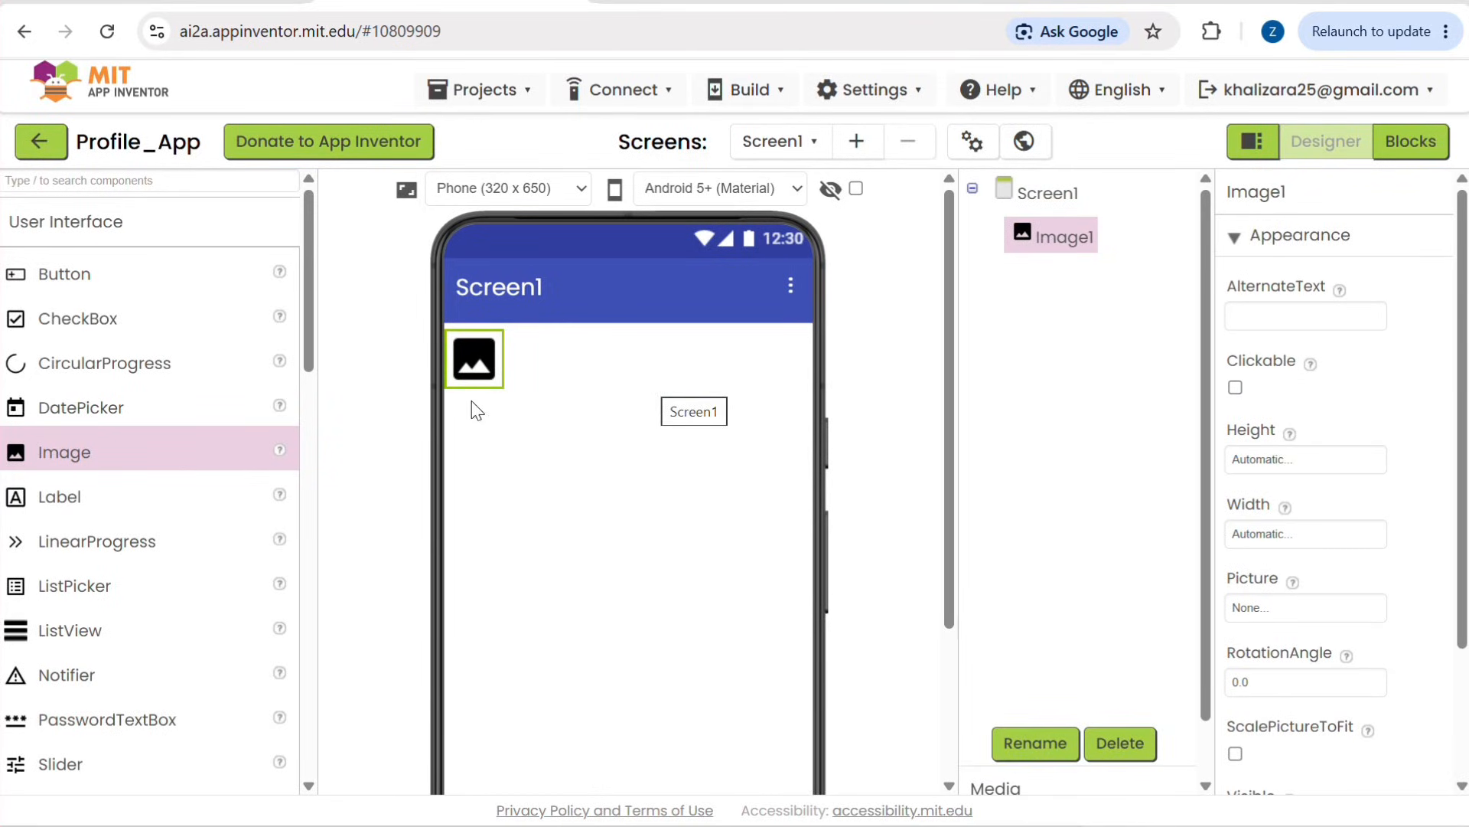
{"action": "left_click_drag", "start_coordinate": [47, 507], "coordinate": [483, 432]}
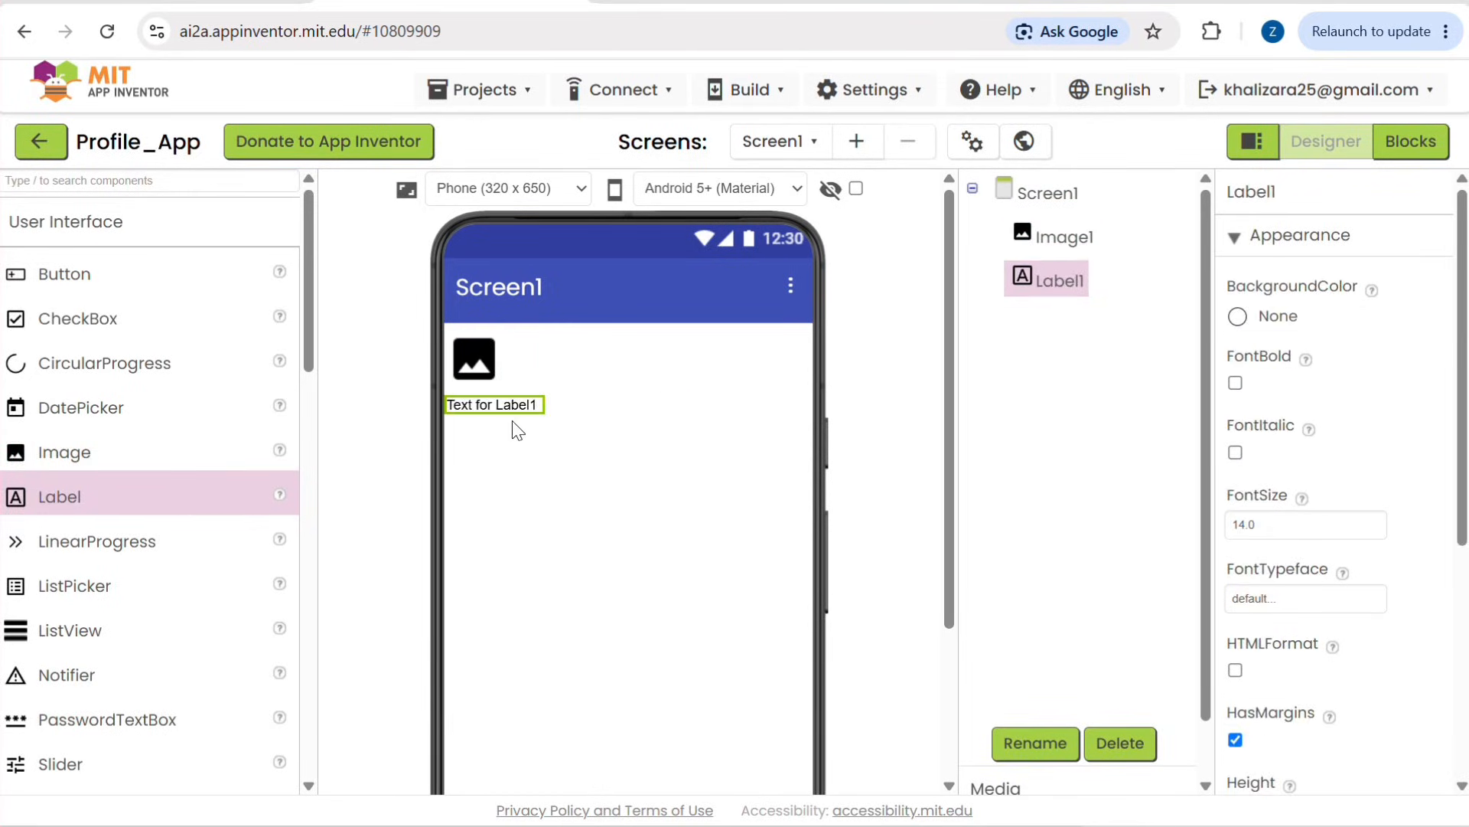
{"action": "left_click_drag", "start_coordinate": [46, 515], "coordinate": [525, 433]}
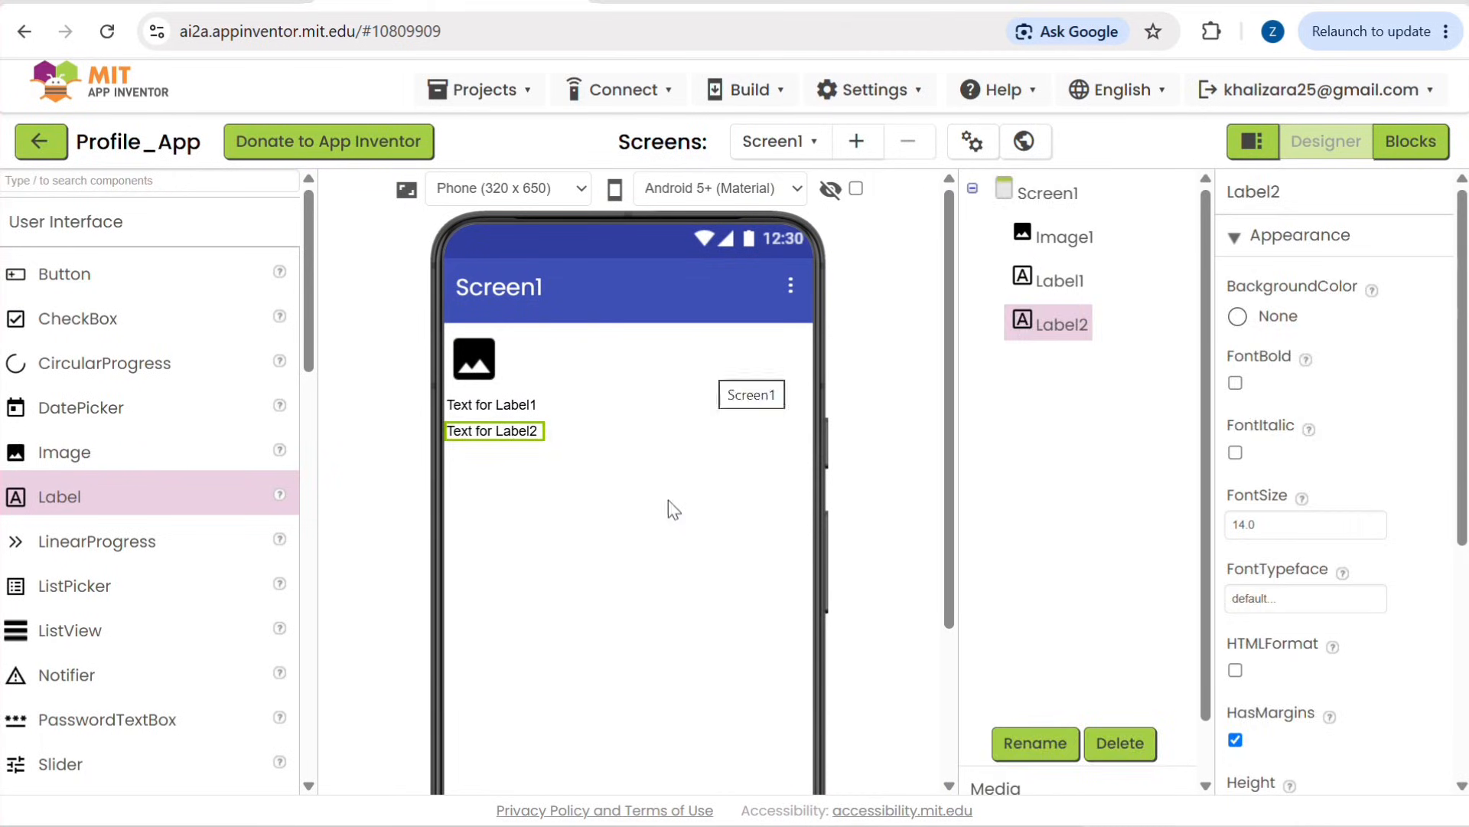
Step: Set Screen1's AlignHorizontal property to Center : 3
{"action": "left_click", "coordinate": [653, 618]}
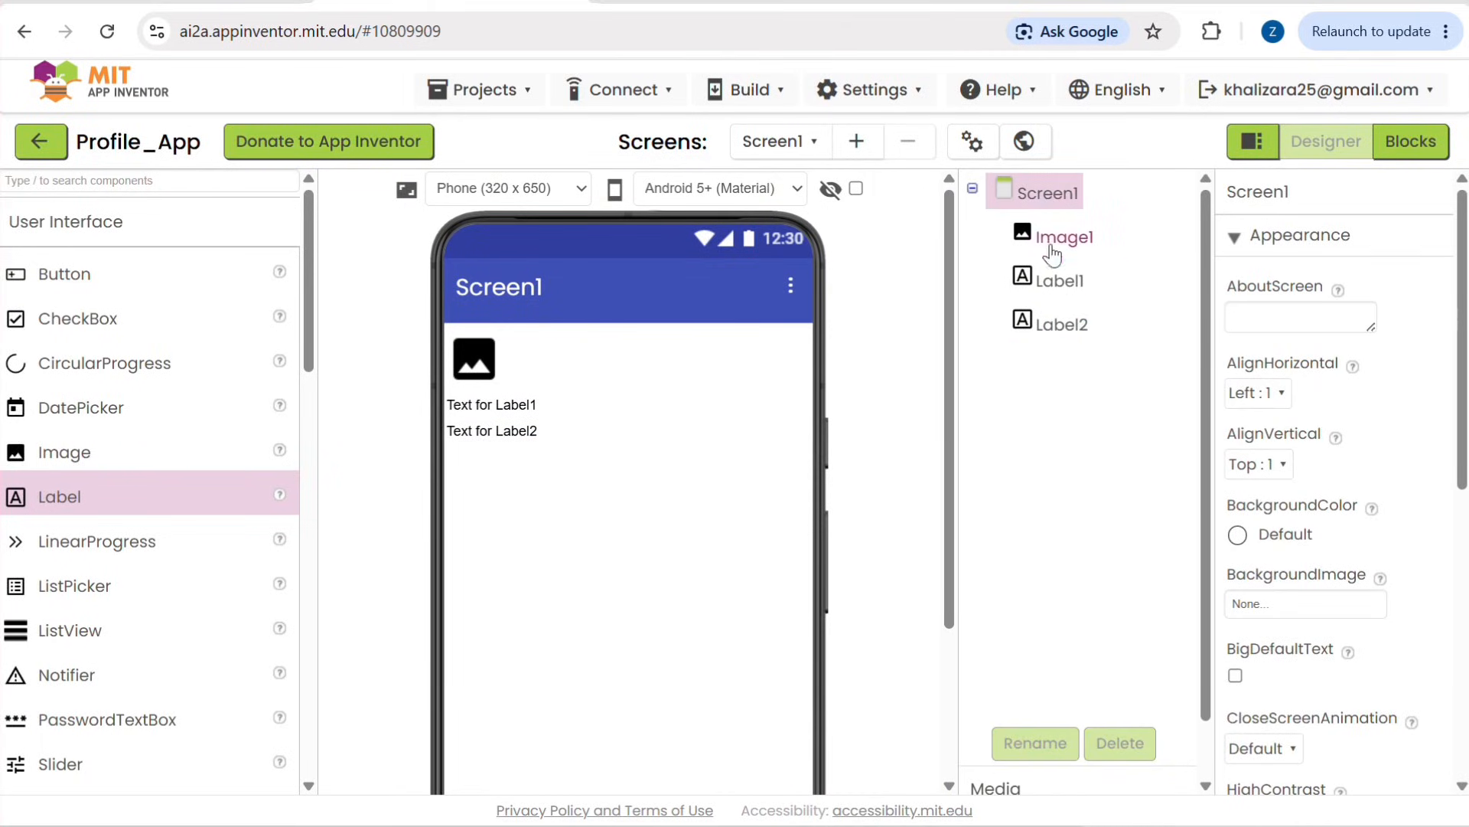
{"action": "left_click", "coordinate": [1043, 196]}
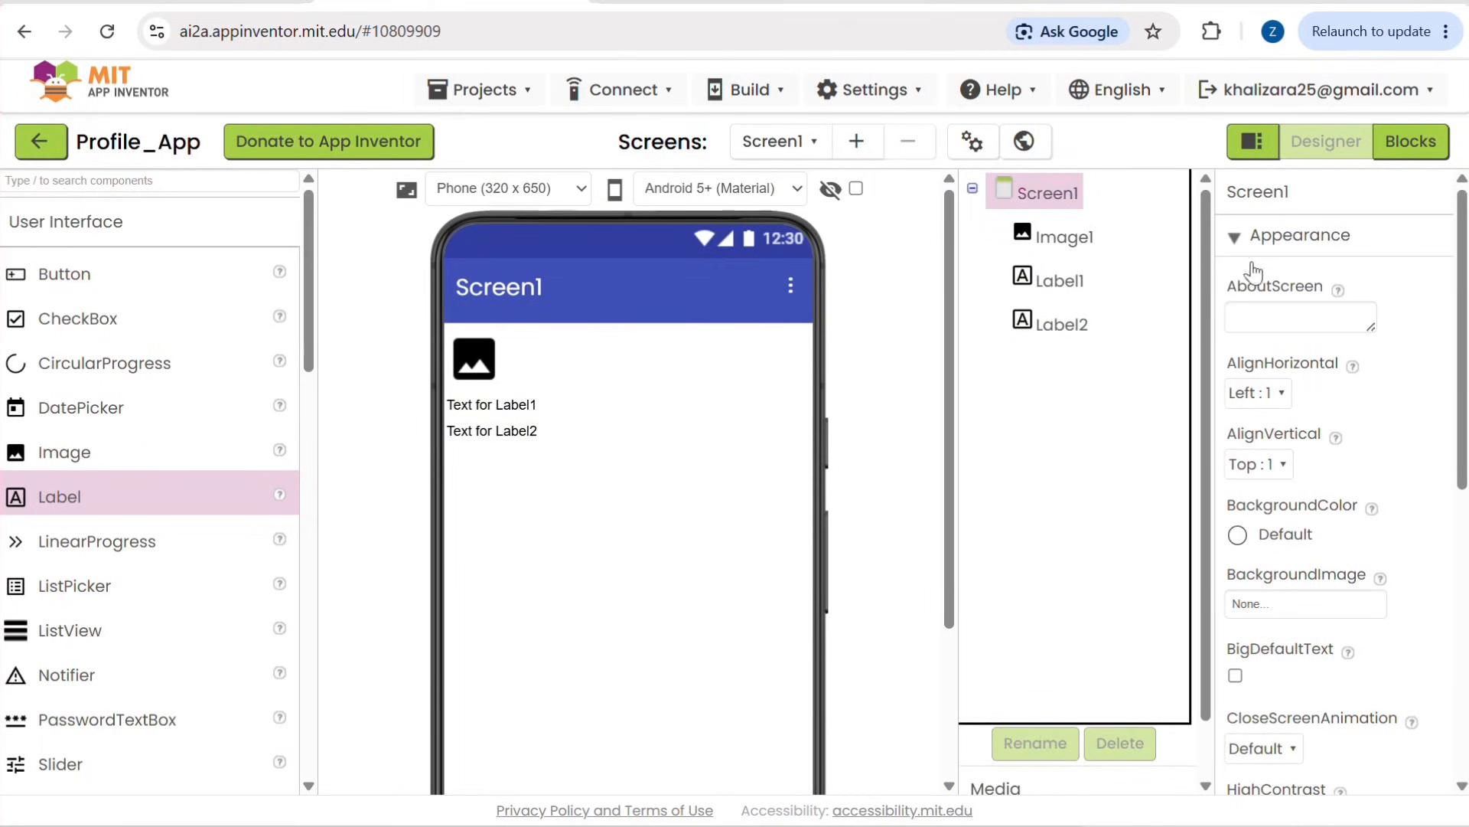
{"action": "left_click", "coordinate": [1260, 404]}
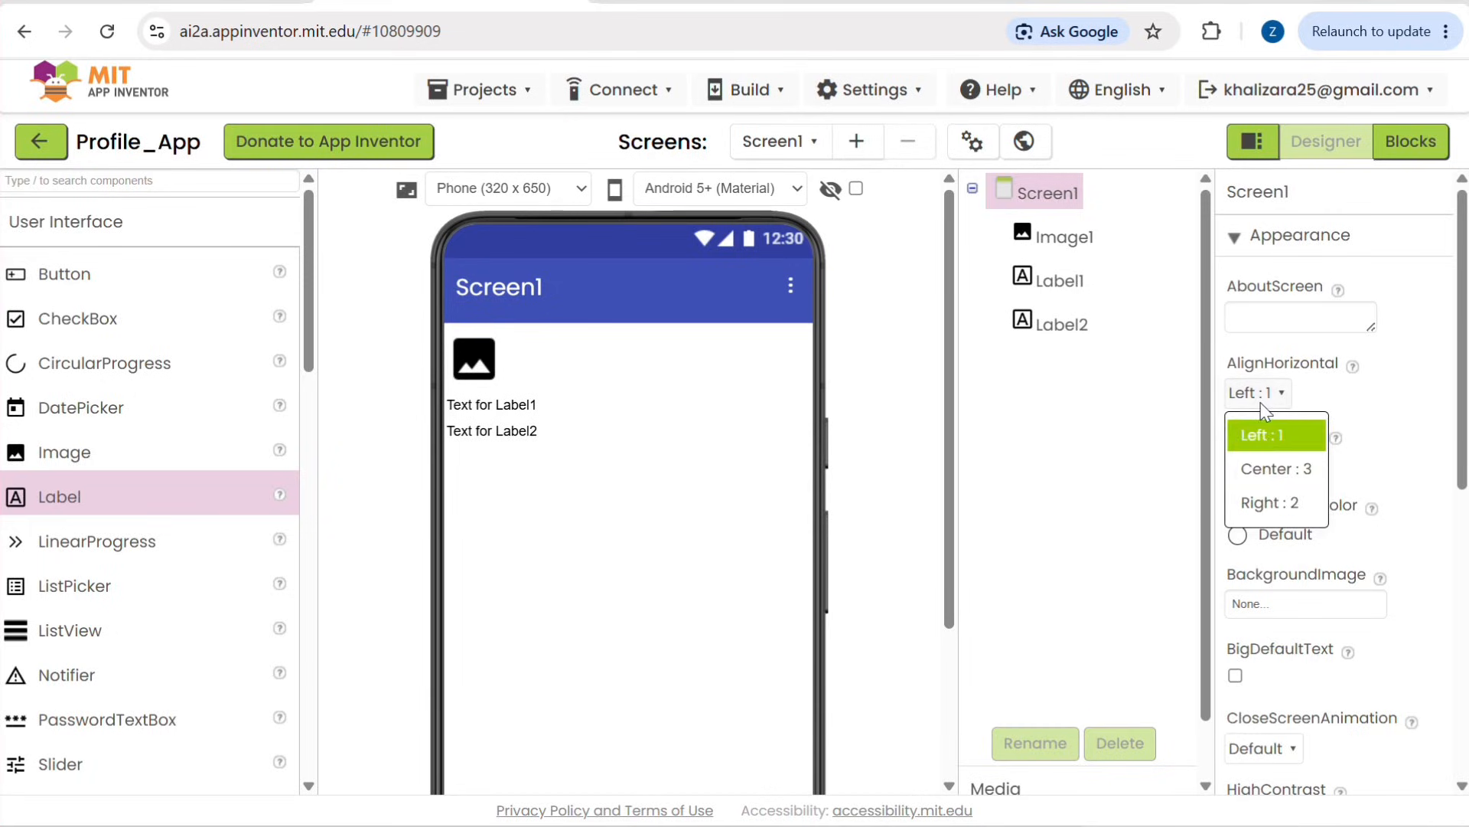
{"action": "left_click", "coordinate": [1275, 468]}
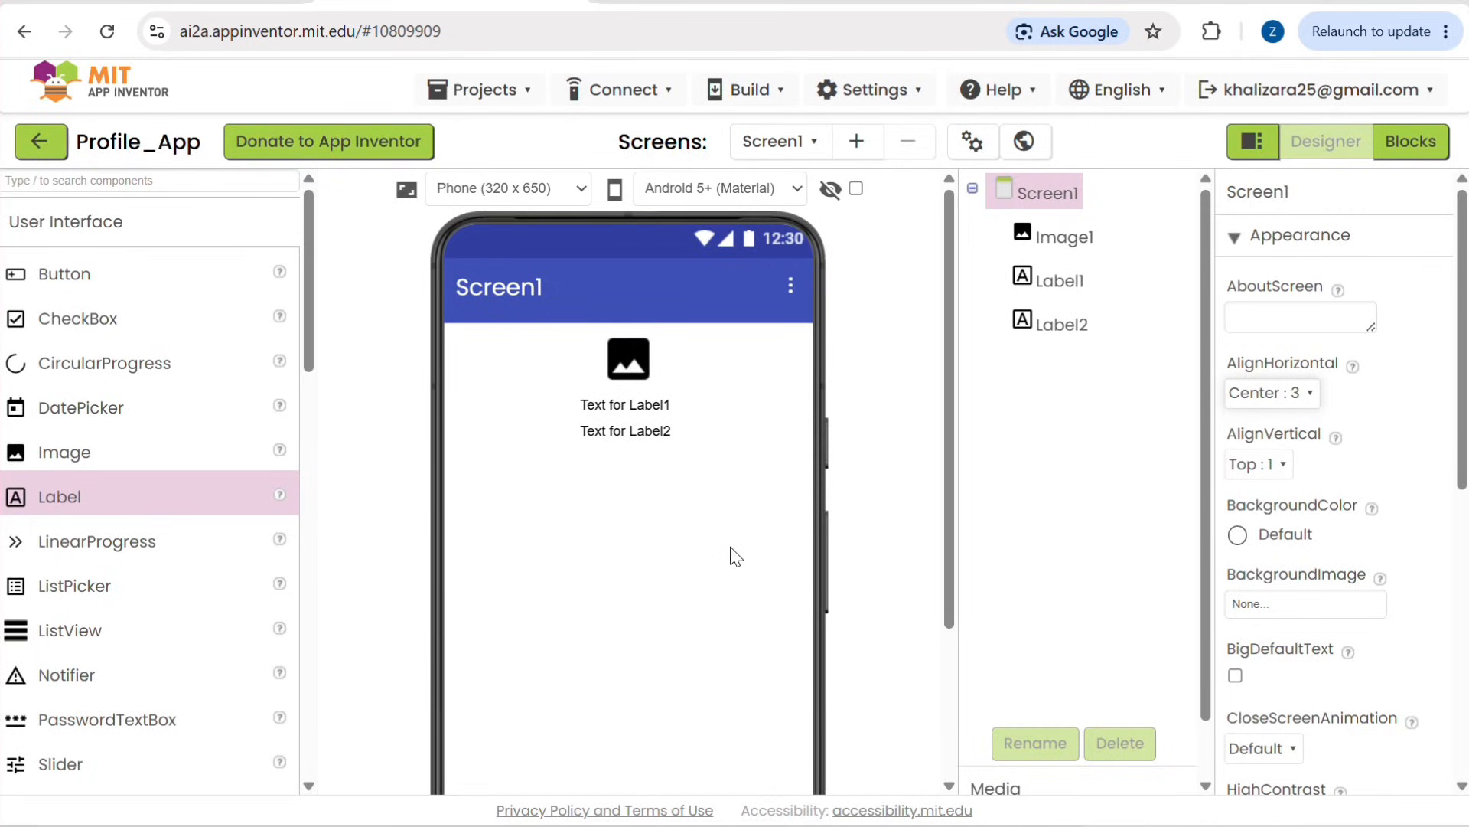
Step: Upload the picture perfect-design-icon-of-employee-turnover-vector.jpg from the Pictures folder to the project's media
{"action": "left_click", "coordinate": [630, 346]}
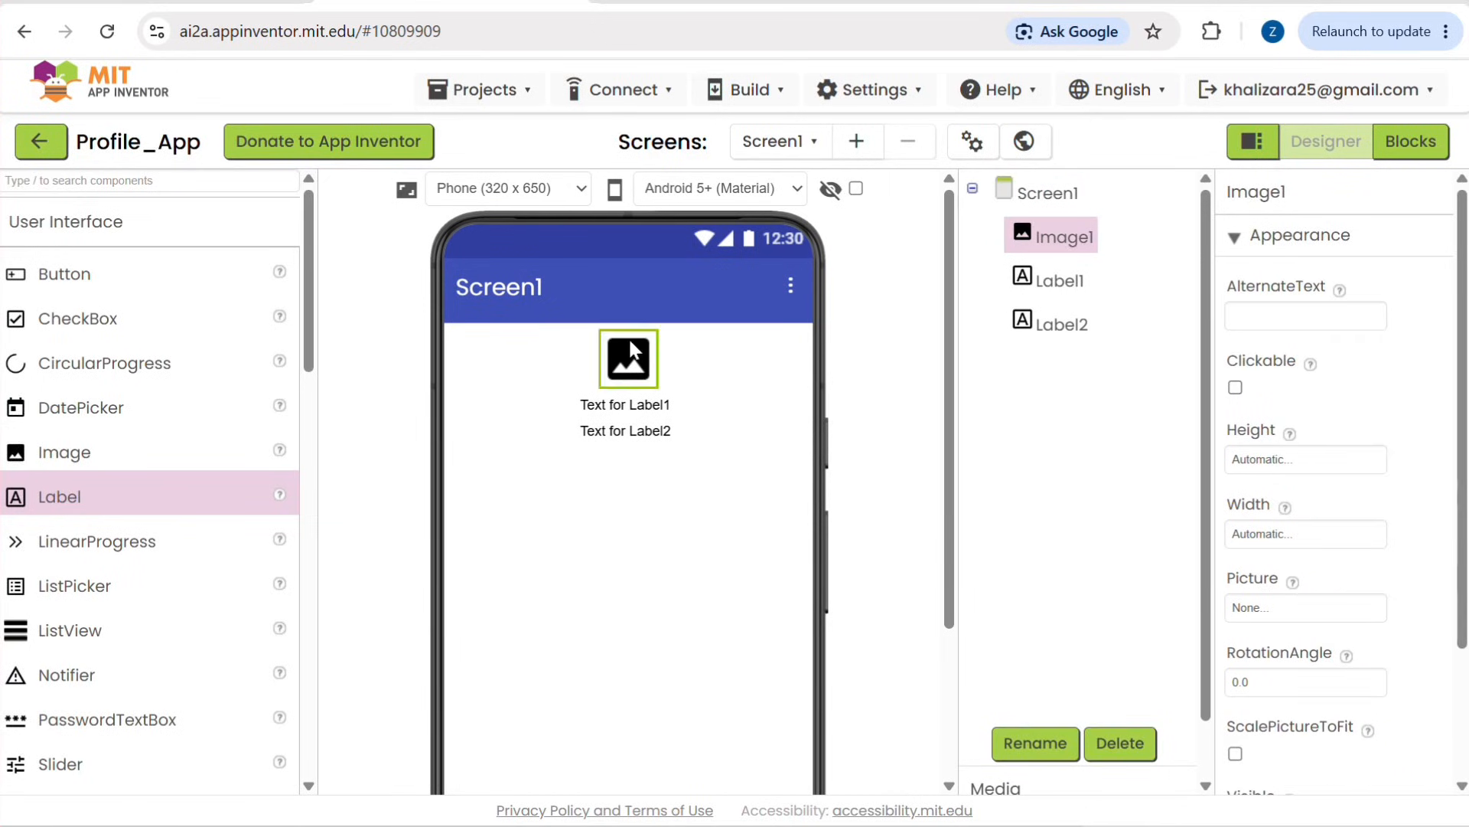
{"action": "scroll", "coordinate": [1066, 649], "scroll_direction": "down", "scroll_amount": 1}
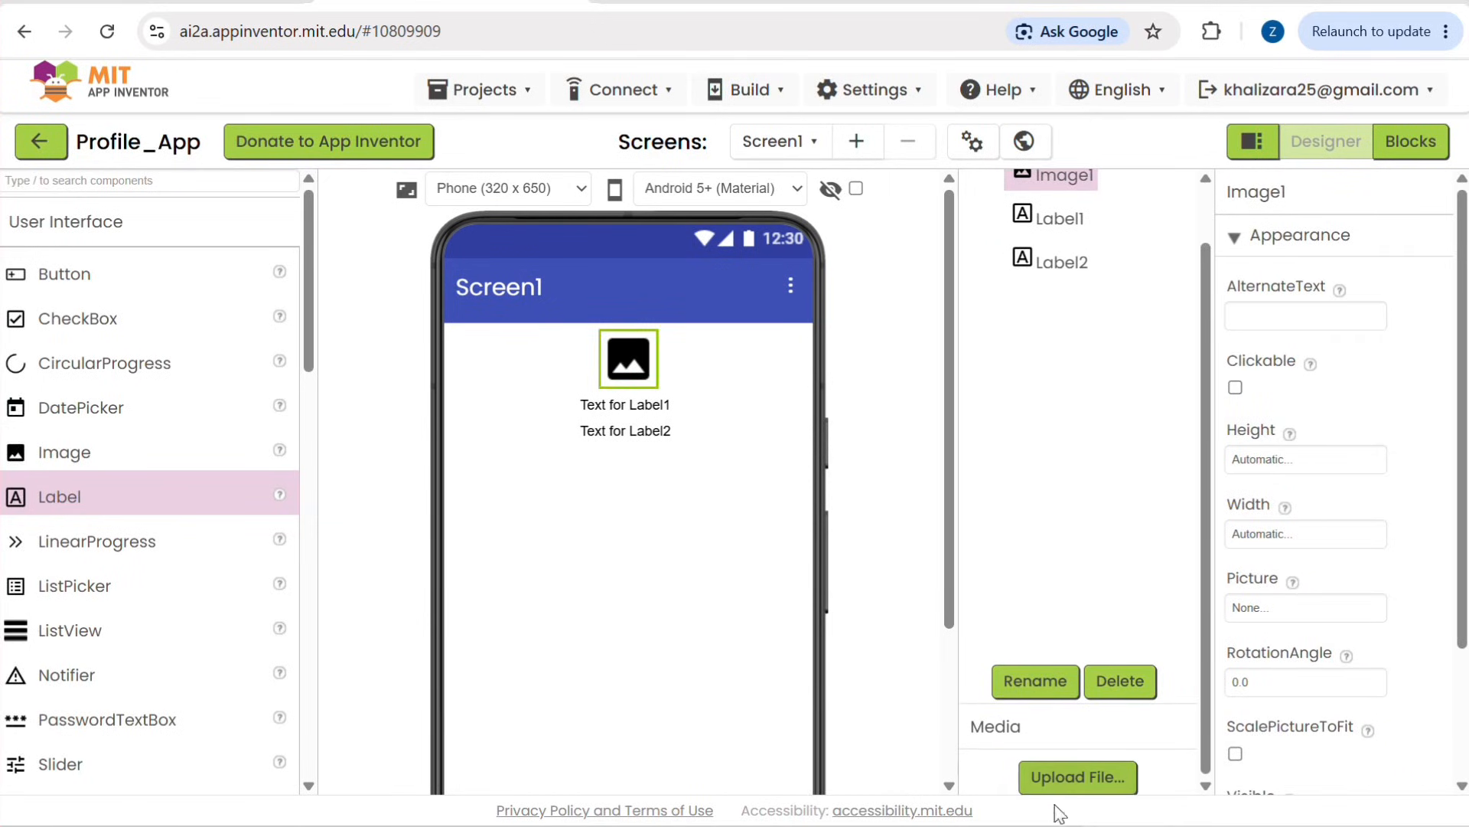
{"action": "left_click", "coordinate": [1073, 786]}
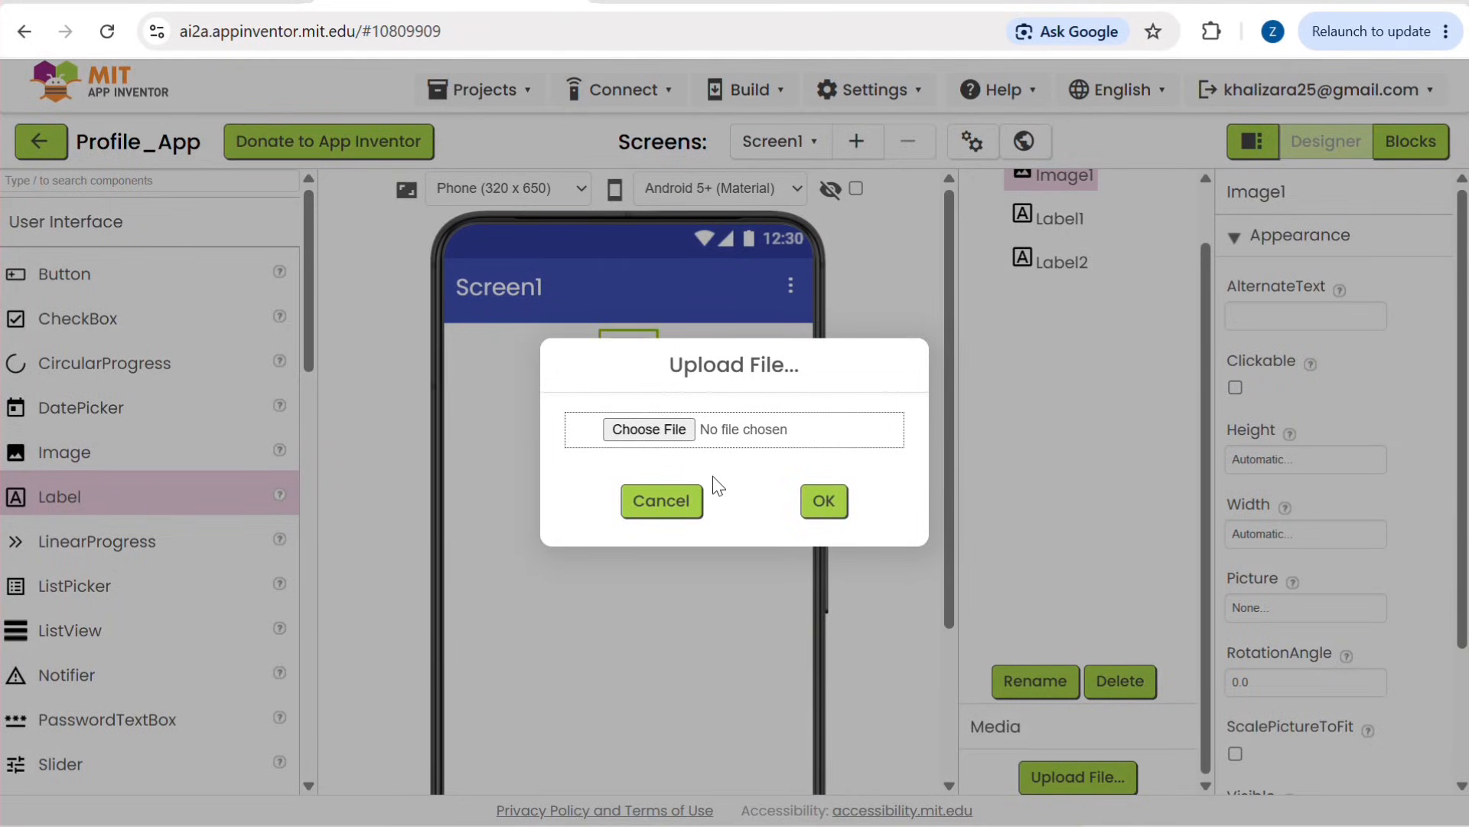
{"action": "left_click", "coordinate": [666, 430]}
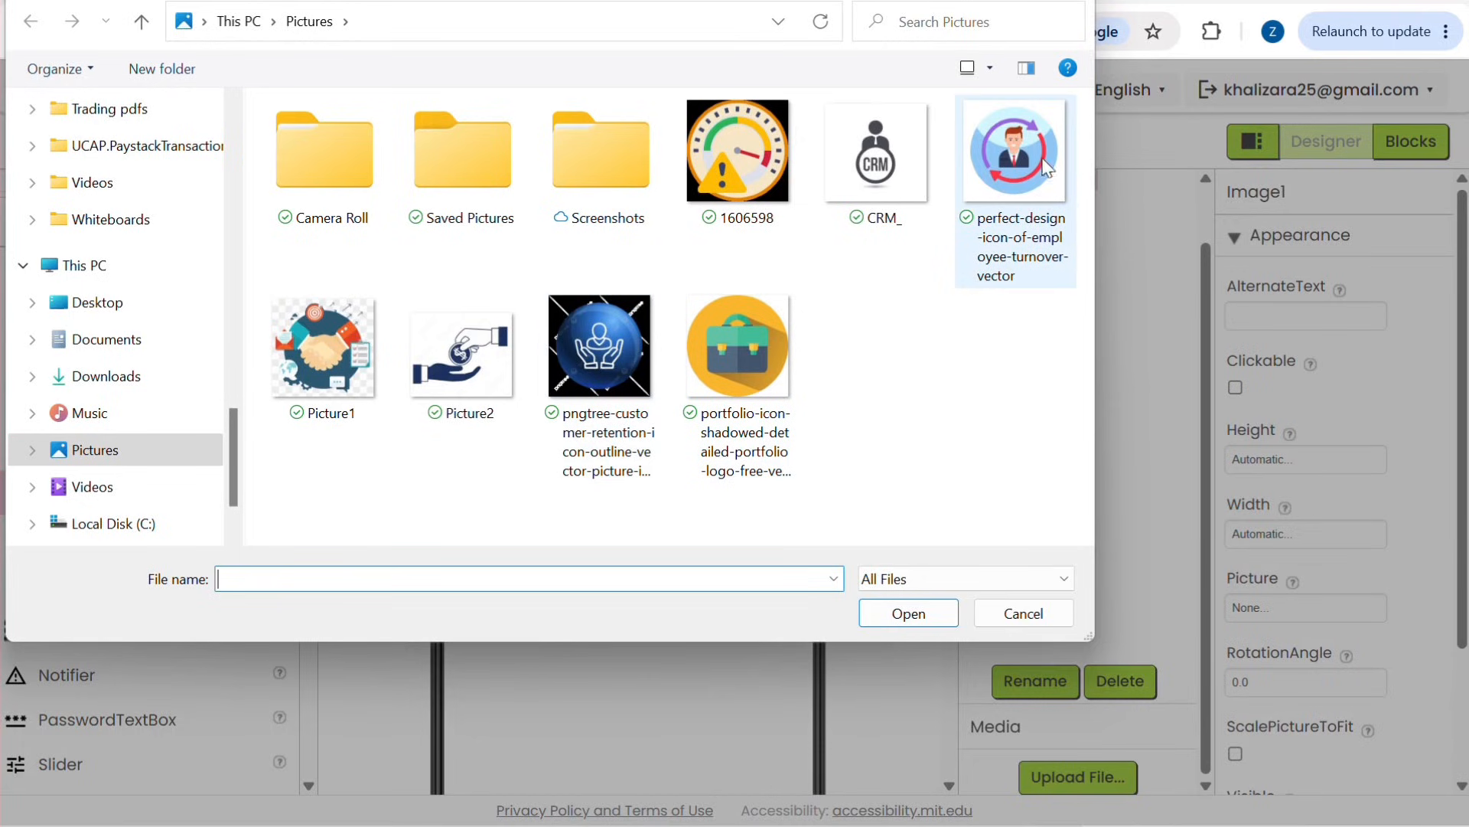
{"action": "left_click", "coordinate": [998, 163]}
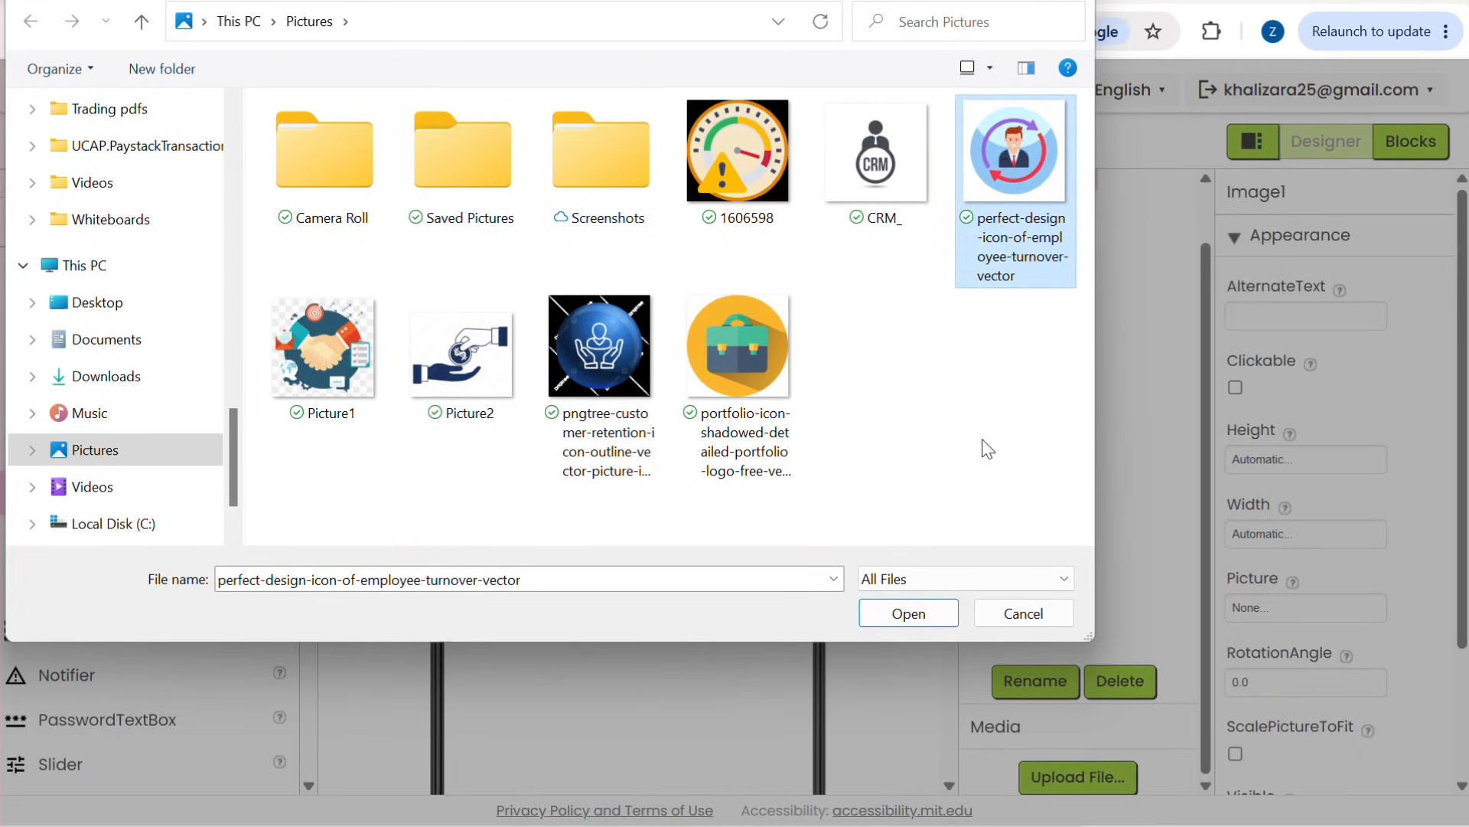
{"action": "left_click", "coordinate": [892, 618]}
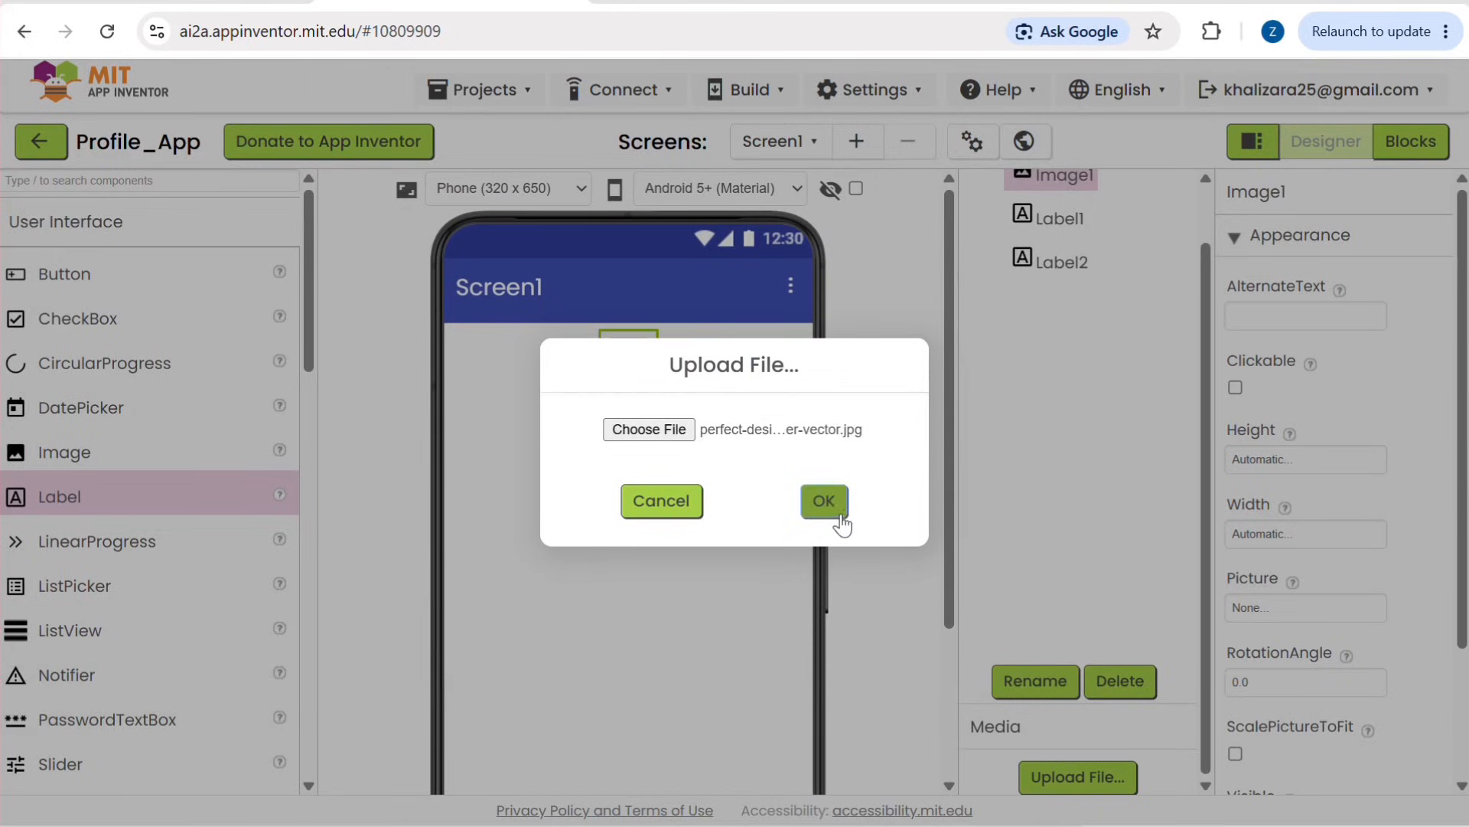
{"action": "left_click", "coordinate": [824, 501]}
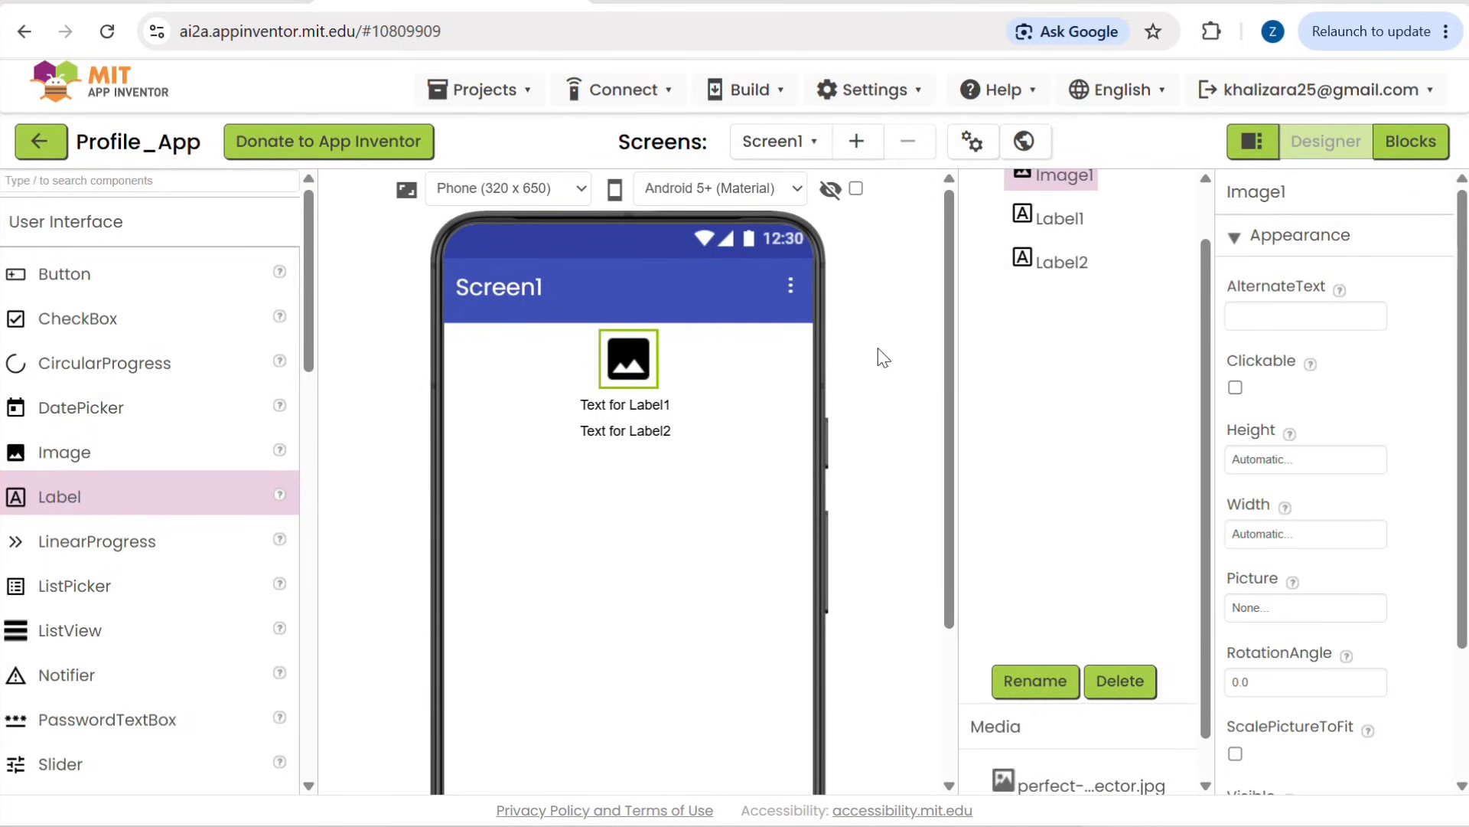
Step: Preview the uploaded perfect-design-icon-of-employee-turnover-vector.jpg from the project media, look over the whole picture and close the preview
{"action": "scroll", "coordinate": [985, 578], "scroll_direction": "down", "scroll_amount": 1}
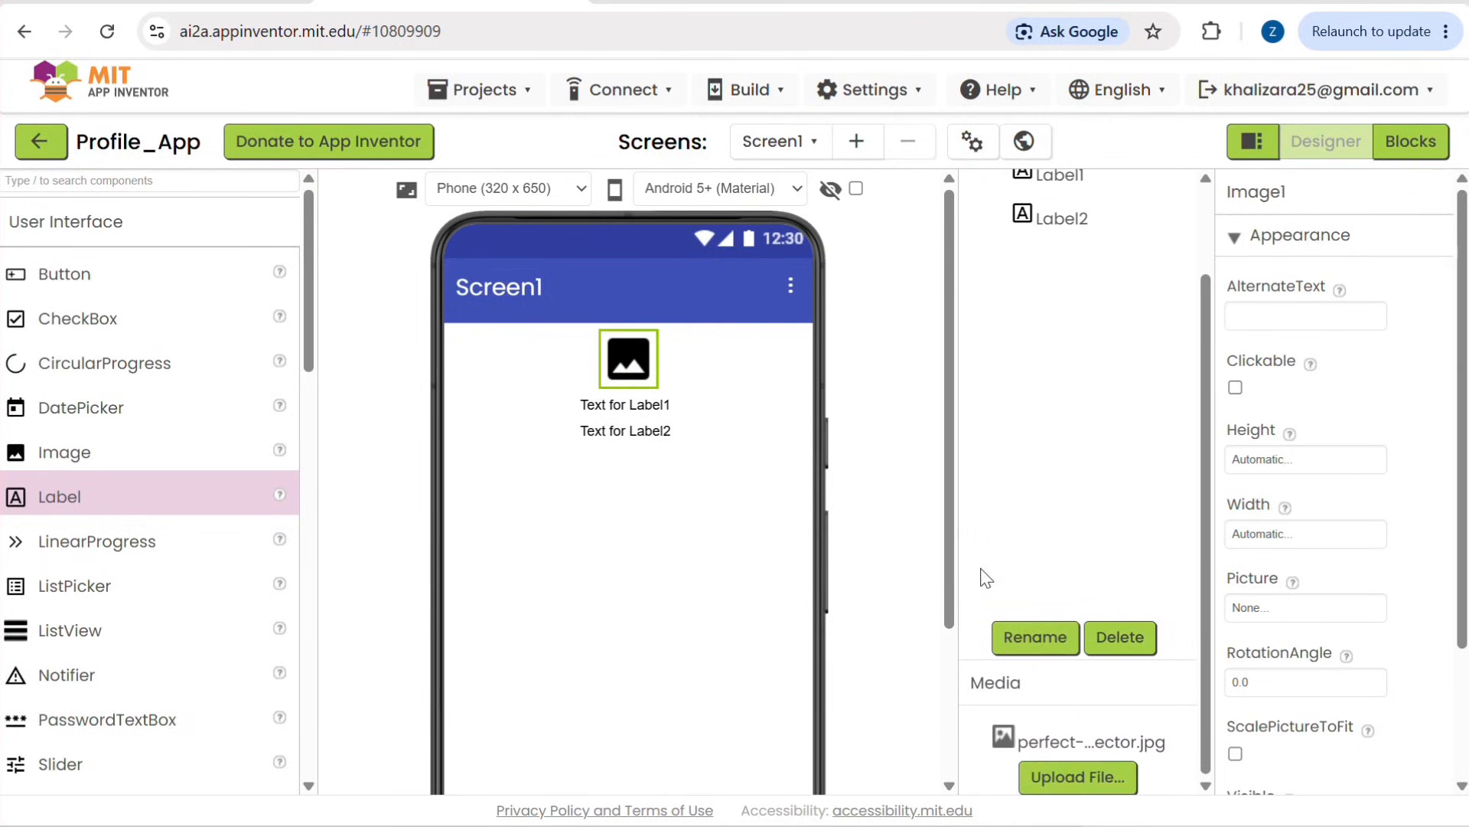
{"action": "left_click", "coordinate": [1056, 743]}
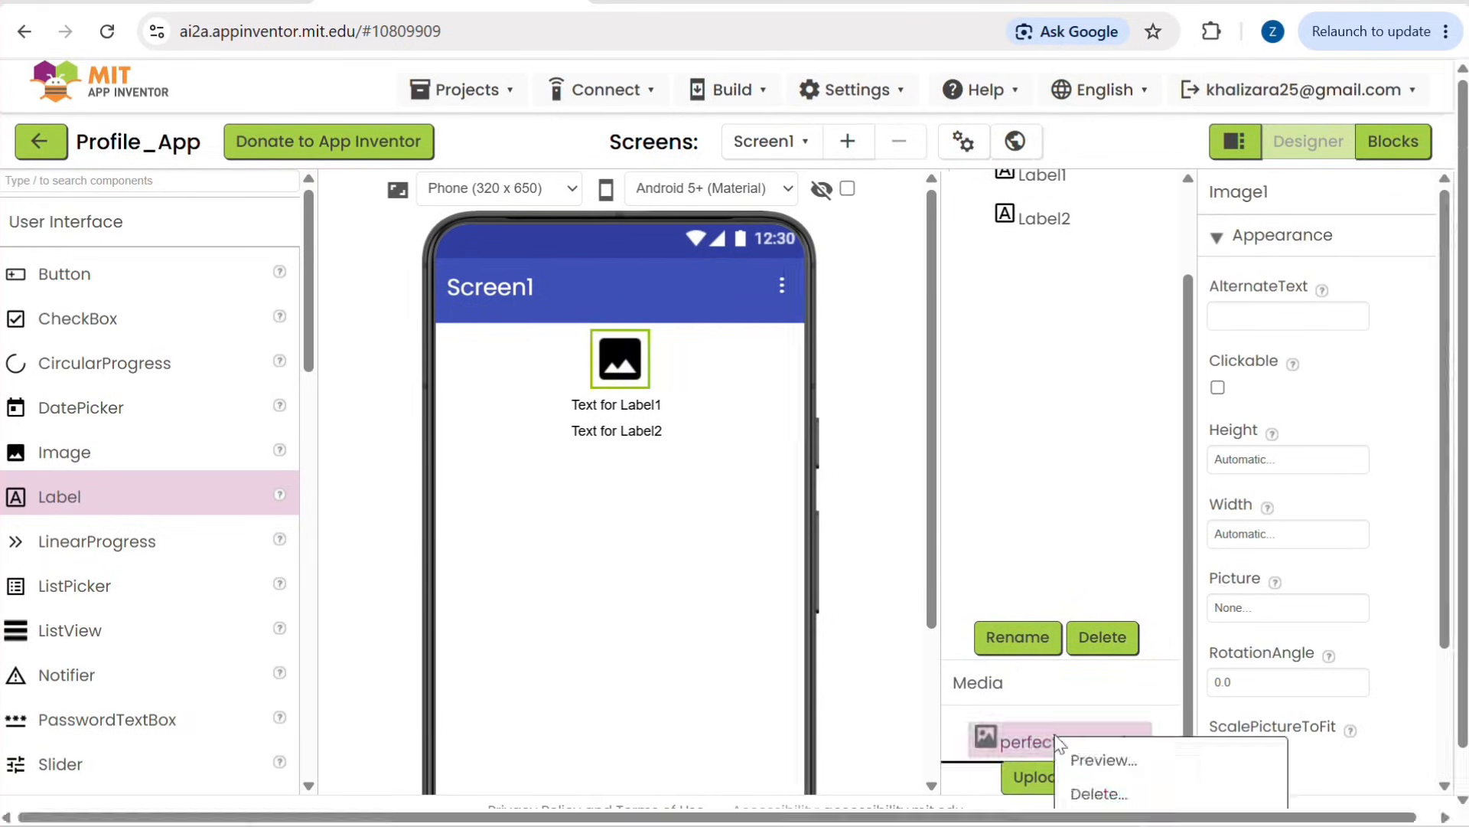
{"action": "left_click", "coordinate": [1088, 757]}
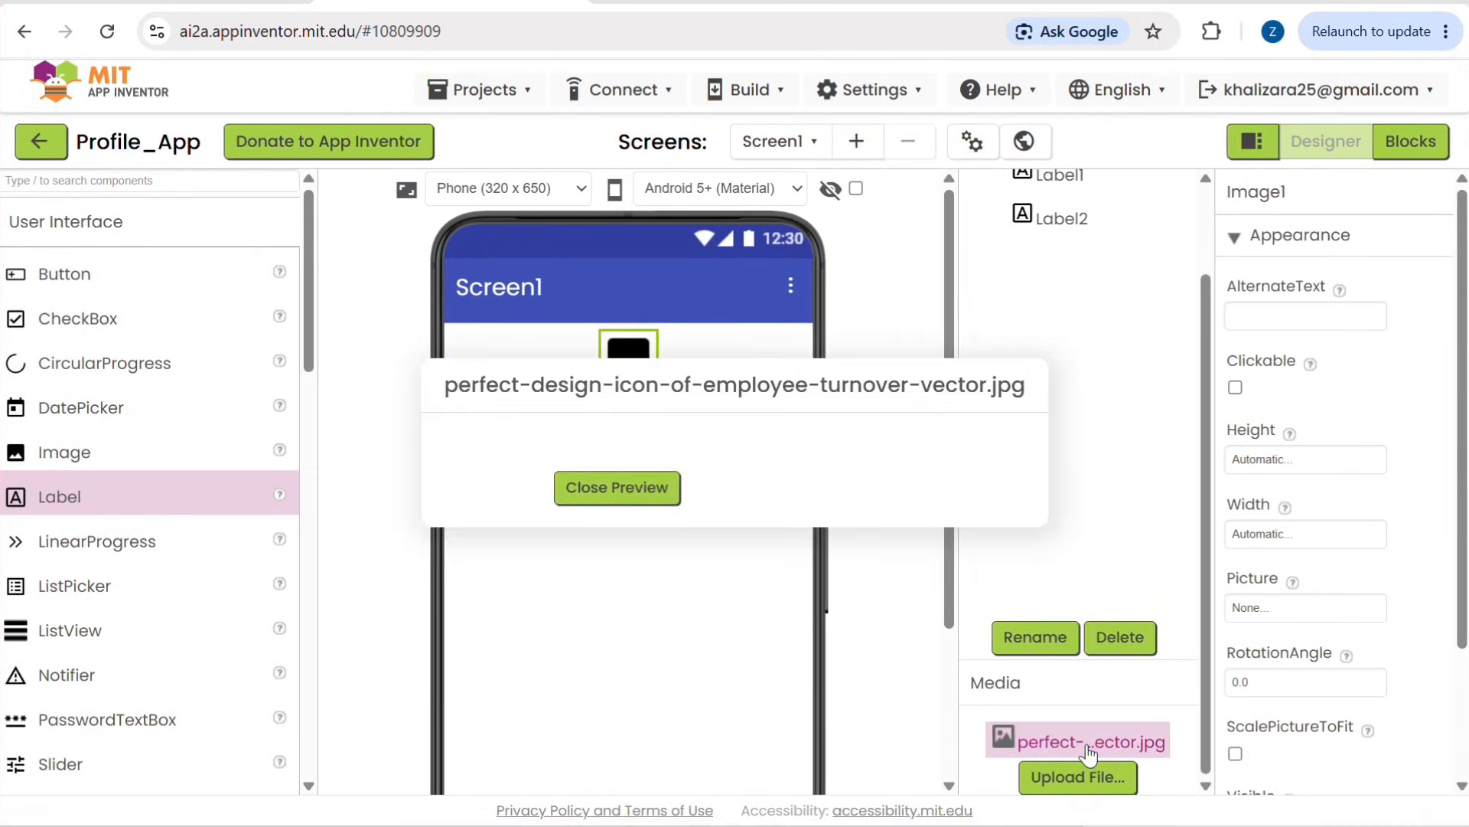
{"action": "scroll", "coordinate": [800, 612], "scroll_direction": "down", "scroll_amount": 3}
{"action": "scroll", "coordinate": [788, 595], "scroll_direction": "down", "scroll_amount": 2}
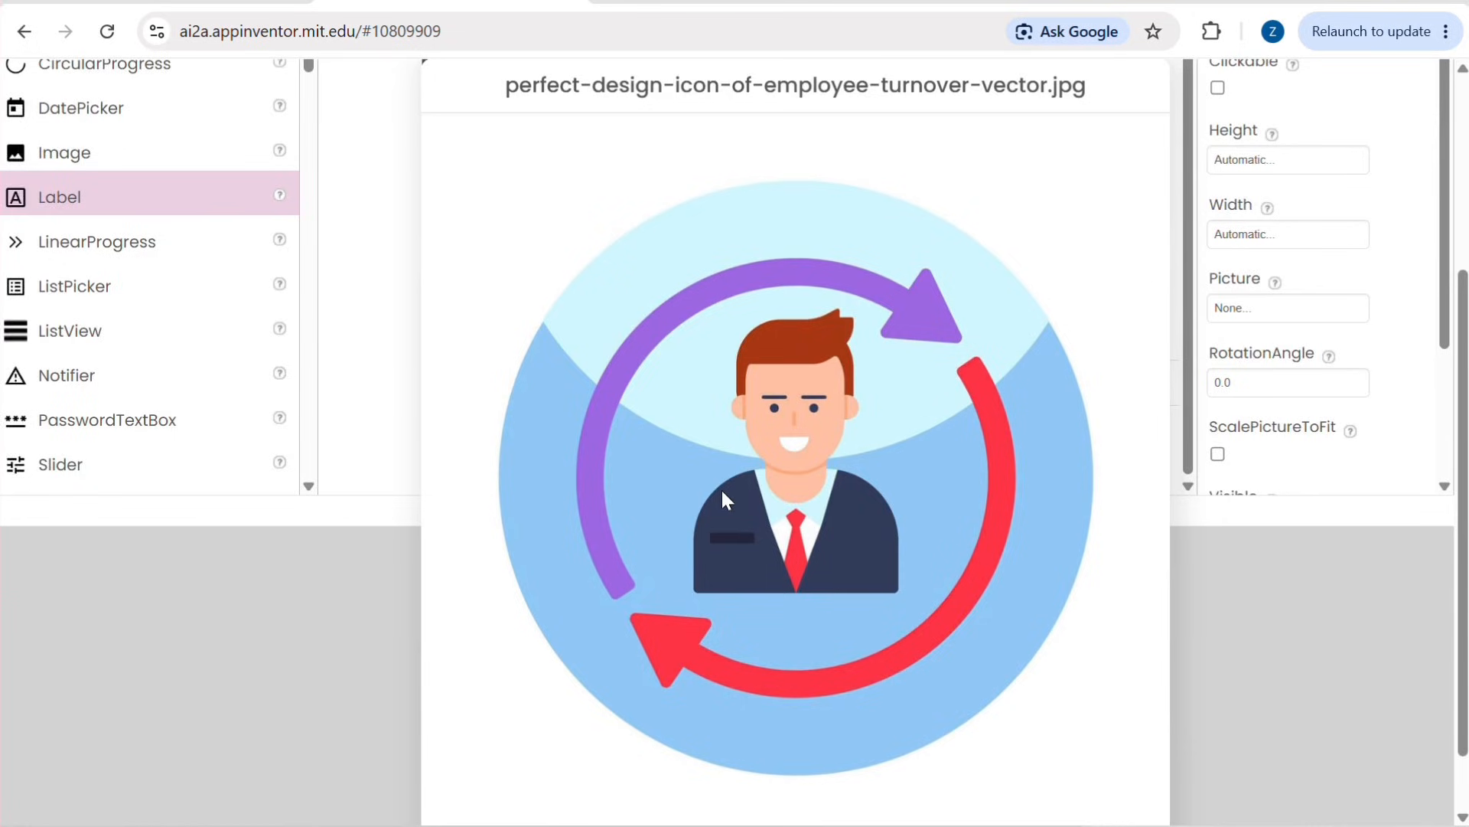
{"action": "scroll", "coordinate": [726, 501], "scroll_direction": "down", "scroll_amount": 1}
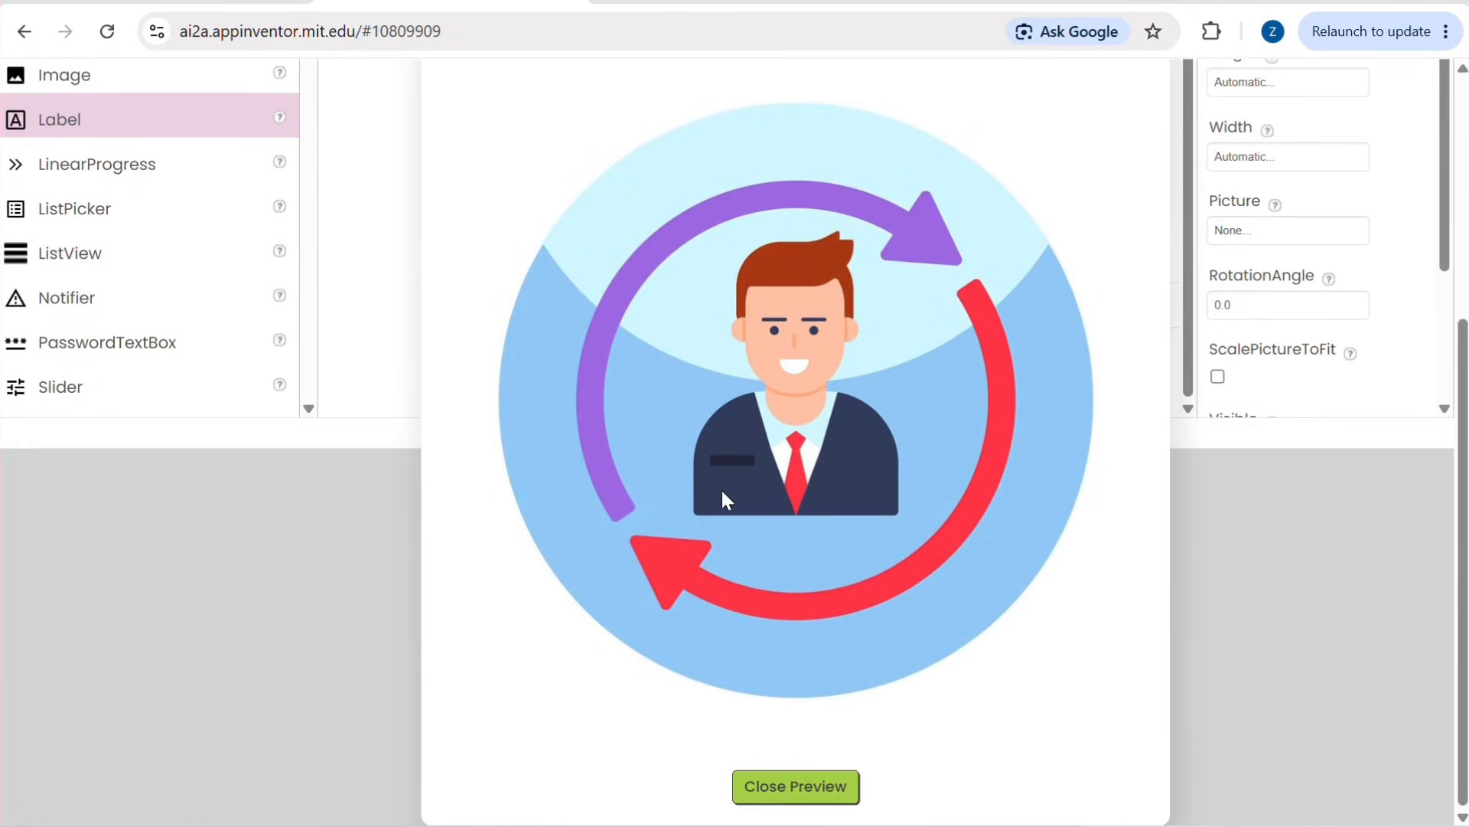
{"action": "left_click", "coordinate": [846, 794]}
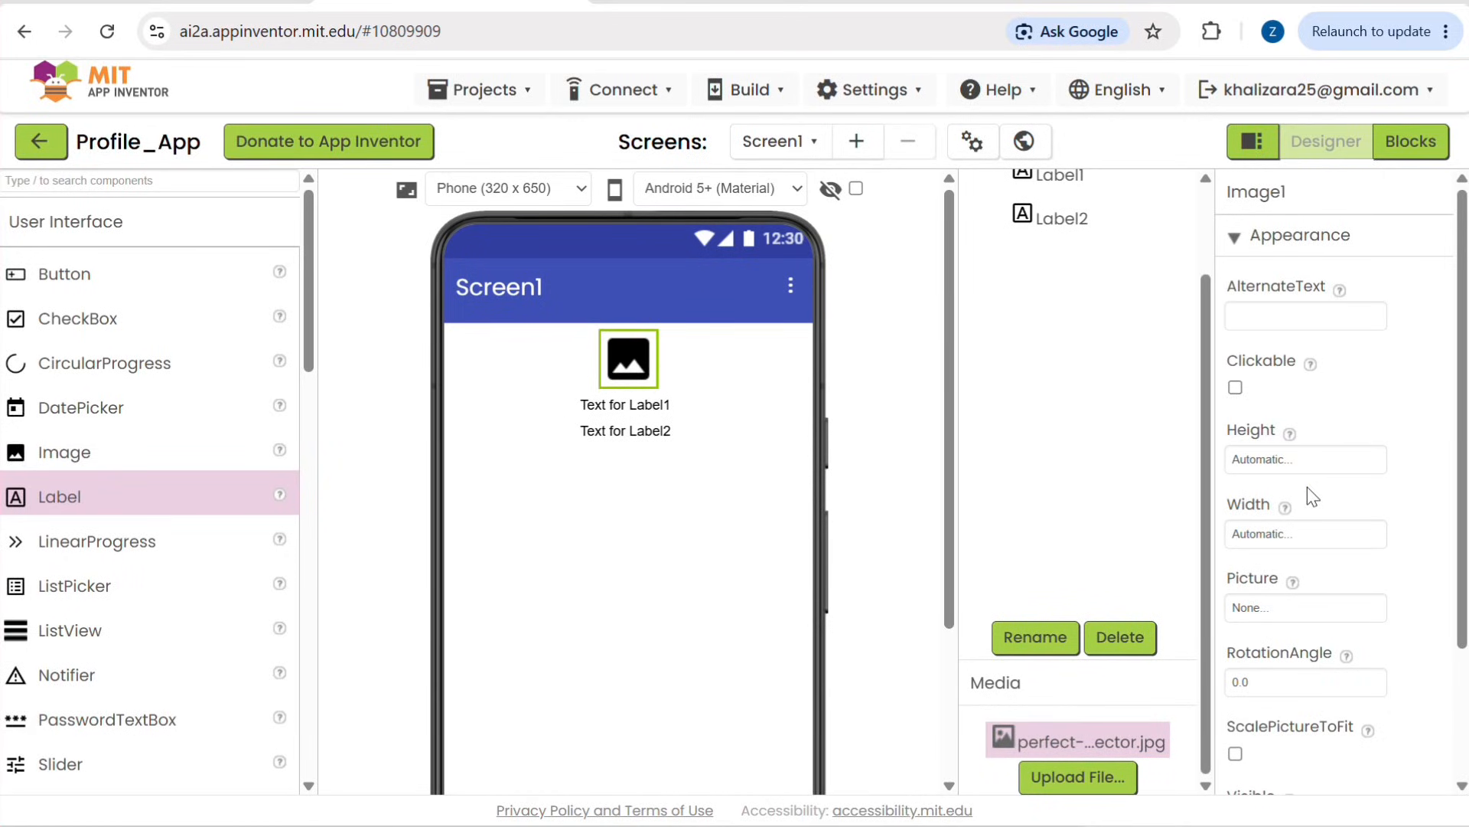
Step: Set Image1's Picture property to perfect-design-icon-of-employee-turnover-vector.jpg
{"action": "left_click", "coordinate": [1285, 608]}
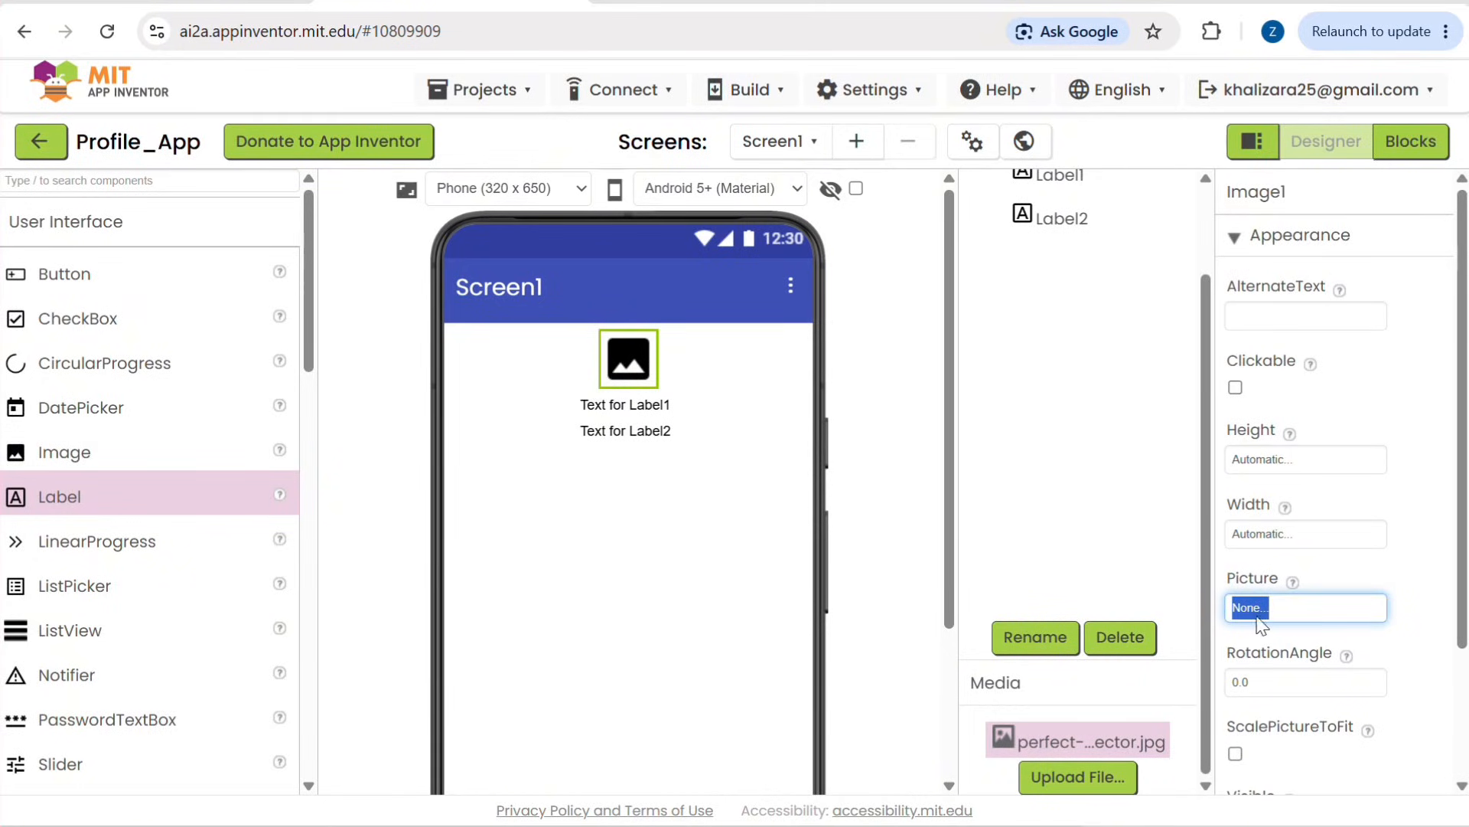
{"action": "left_click", "coordinate": [1266, 587]}
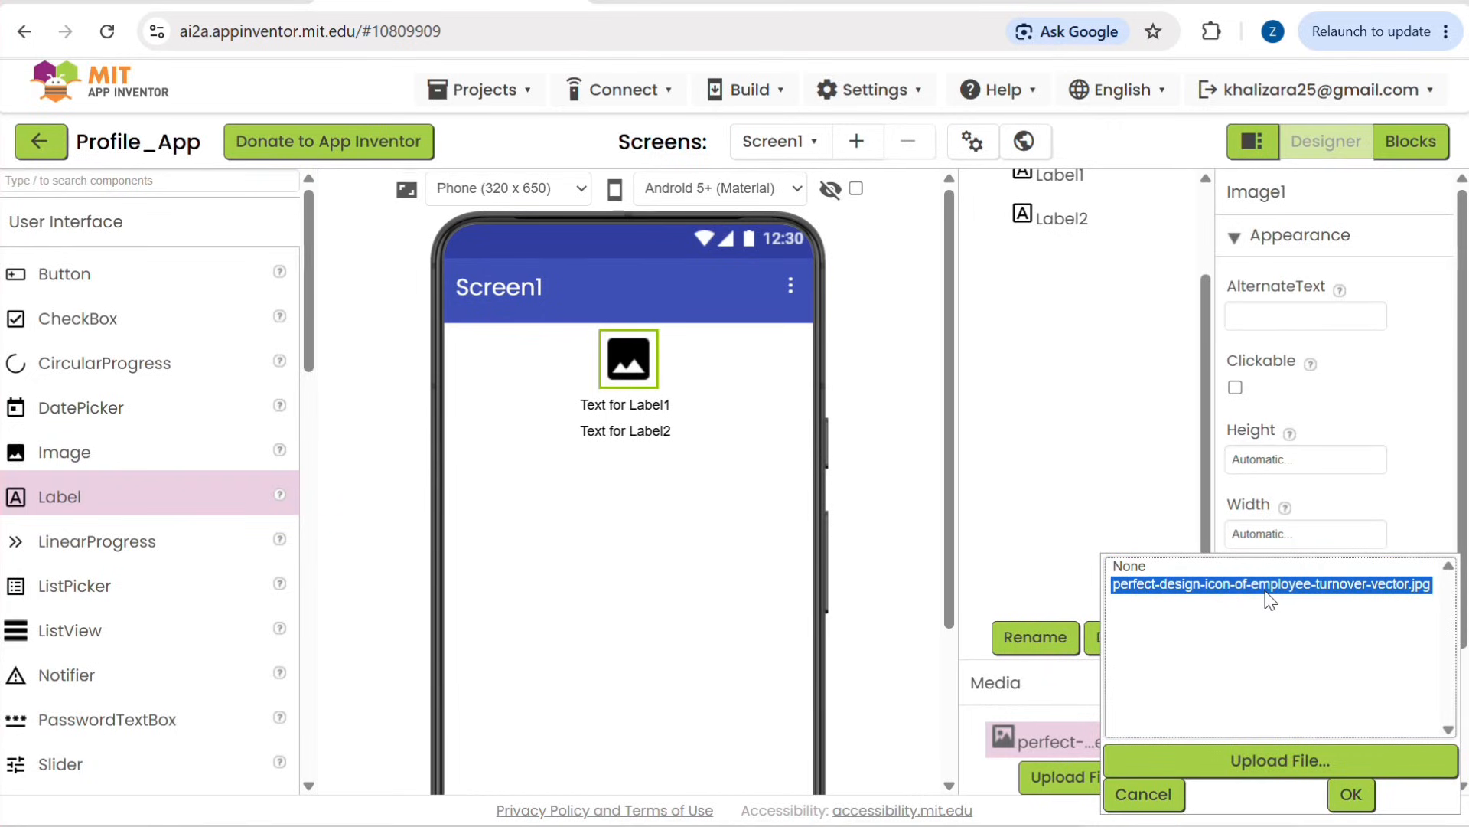
{"action": "left_click", "coordinate": [1348, 791]}
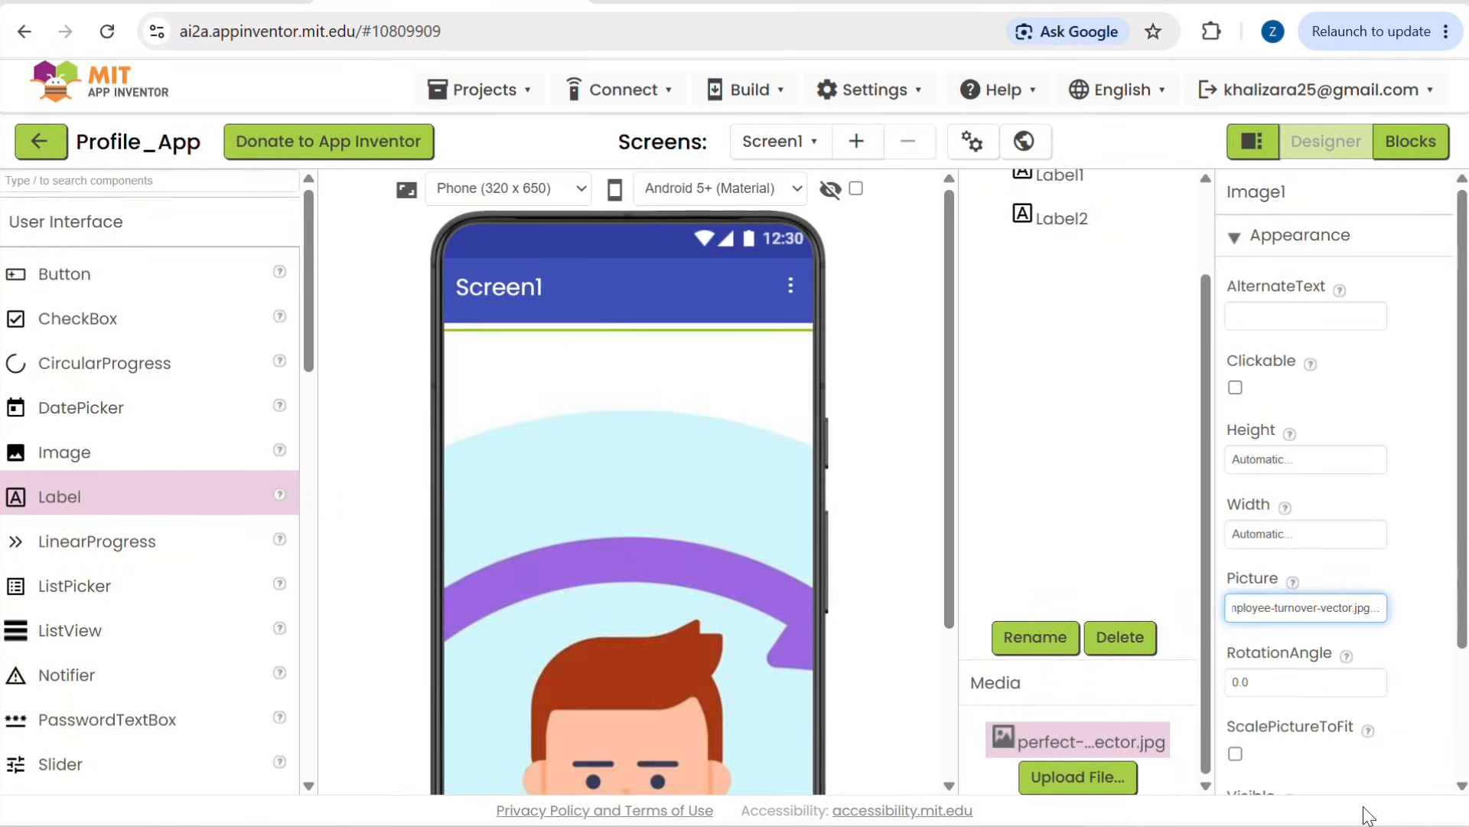
Step: Set Image1's Height property to 100 pixels
{"action": "scroll", "coordinate": [1315, 672], "scroll_direction": "down", "scroll_amount": 3}
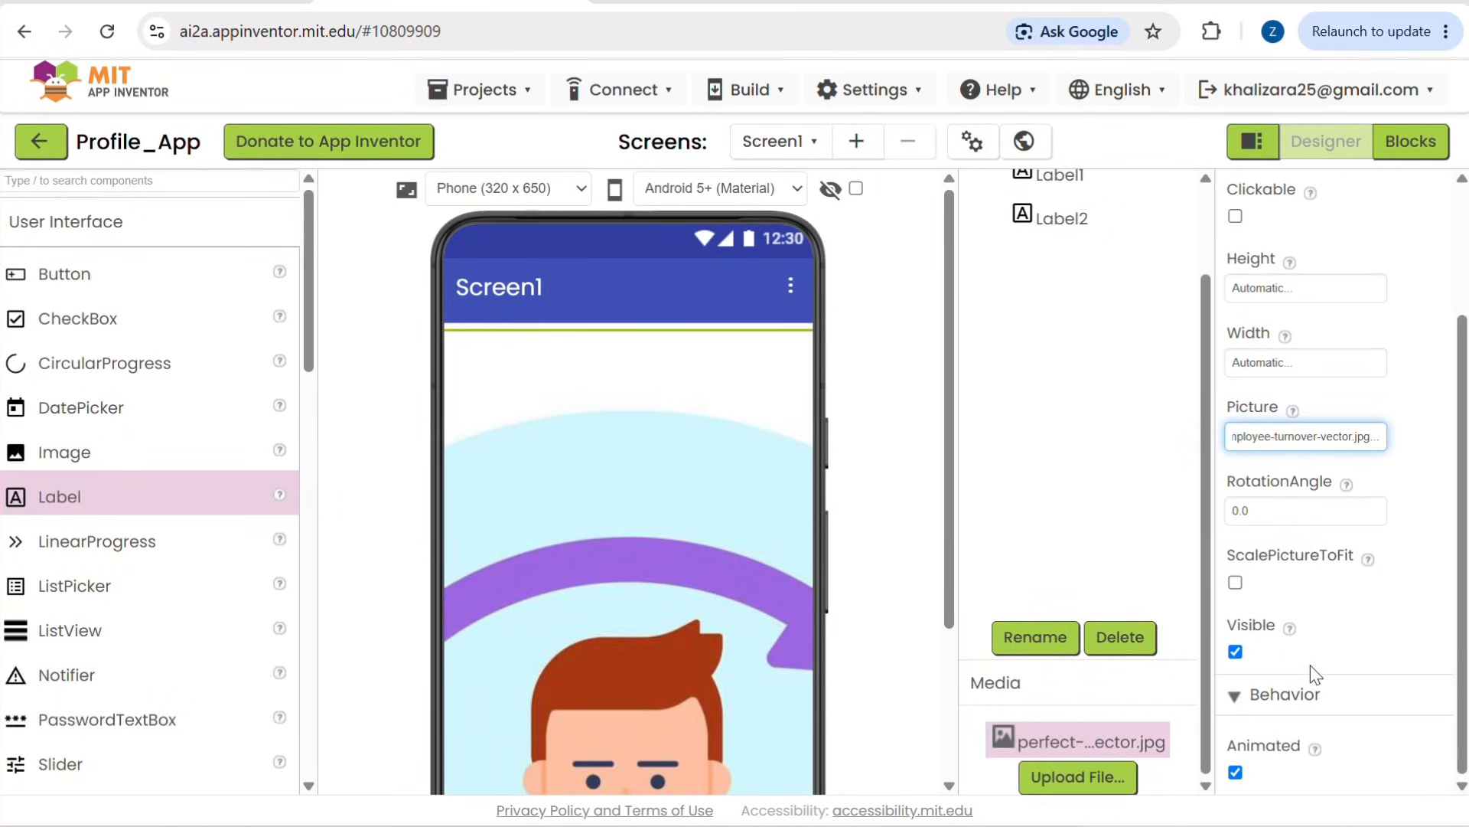
{"action": "scroll", "coordinate": [718, 681], "scroll_direction": "down", "scroll_amount": 1}
{"action": "scroll", "coordinate": [718, 681], "scroll_direction": "up", "scroll_amount": 1}
{"action": "scroll", "coordinate": [1408, 523], "scroll_direction": "up", "scroll_amount": 3}
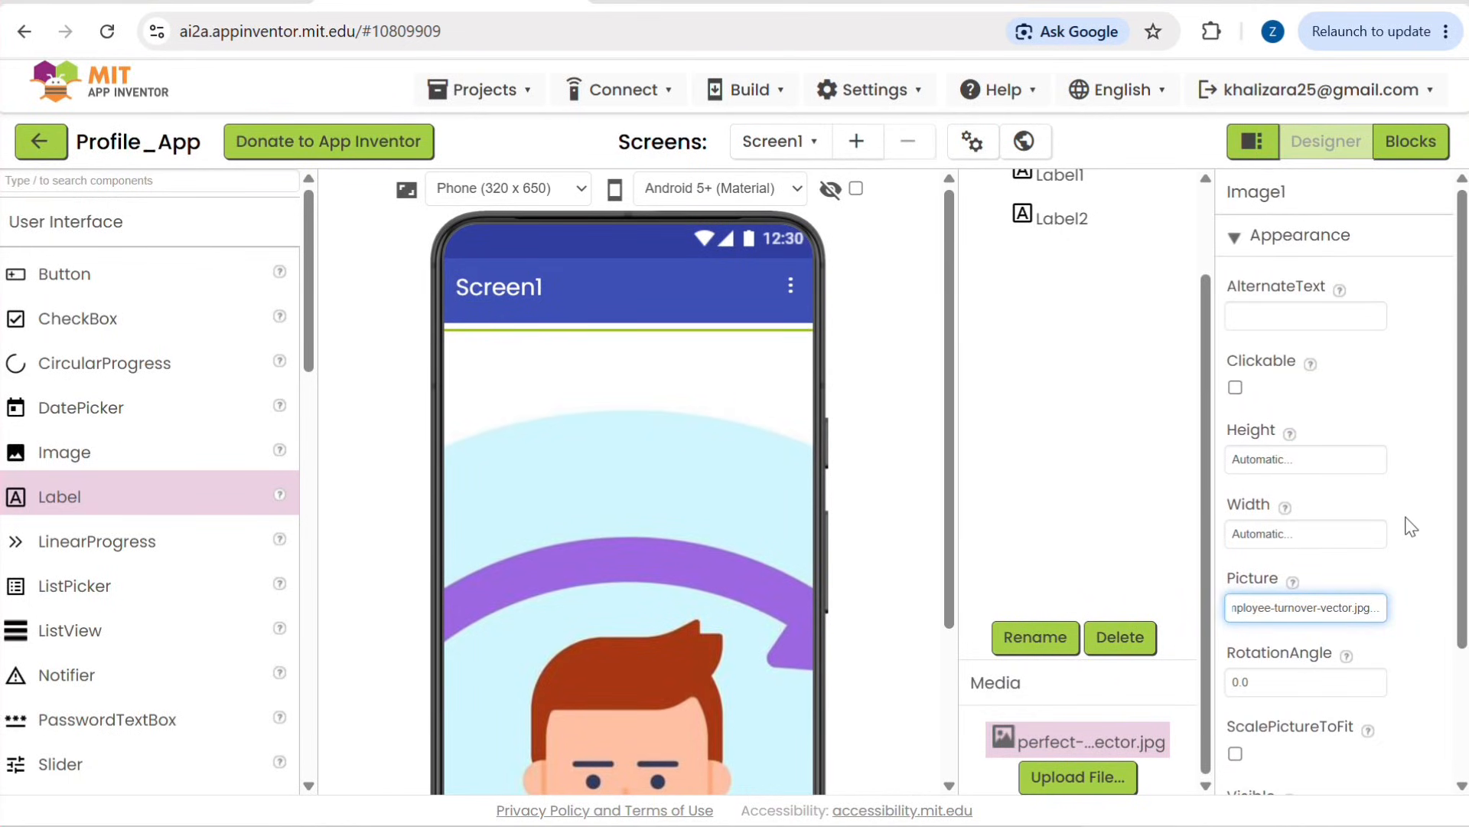
{"action": "left_click", "coordinate": [1287, 455]}
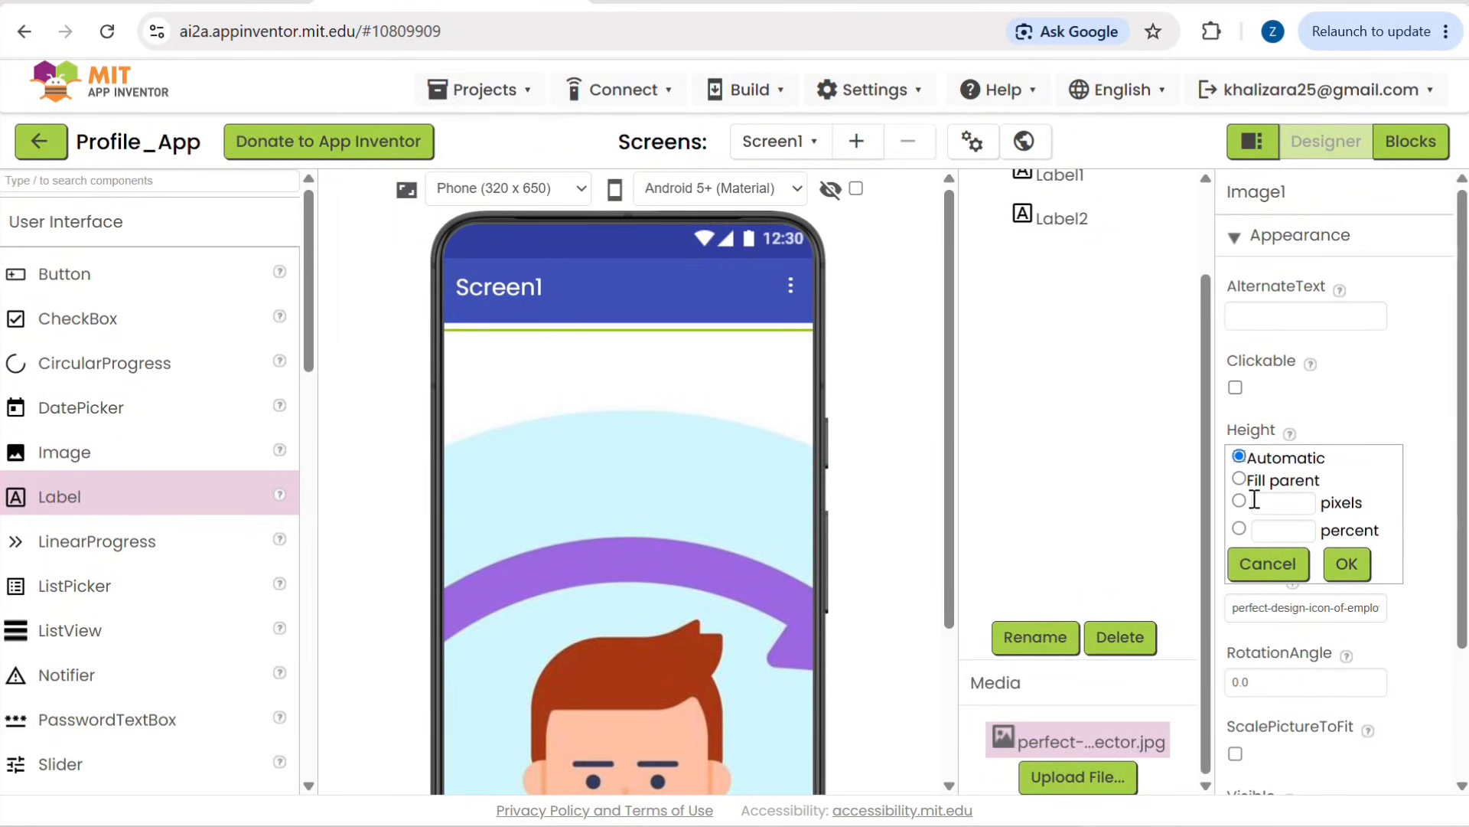
{"action": "left_click", "coordinate": [1263, 502]}
{"action": "left_click", "coordinate": [1339, 559]}
Step: Set Image1's Width property to 100 pixels
{"action": "left_click", "coordinate": [1298, 538]}
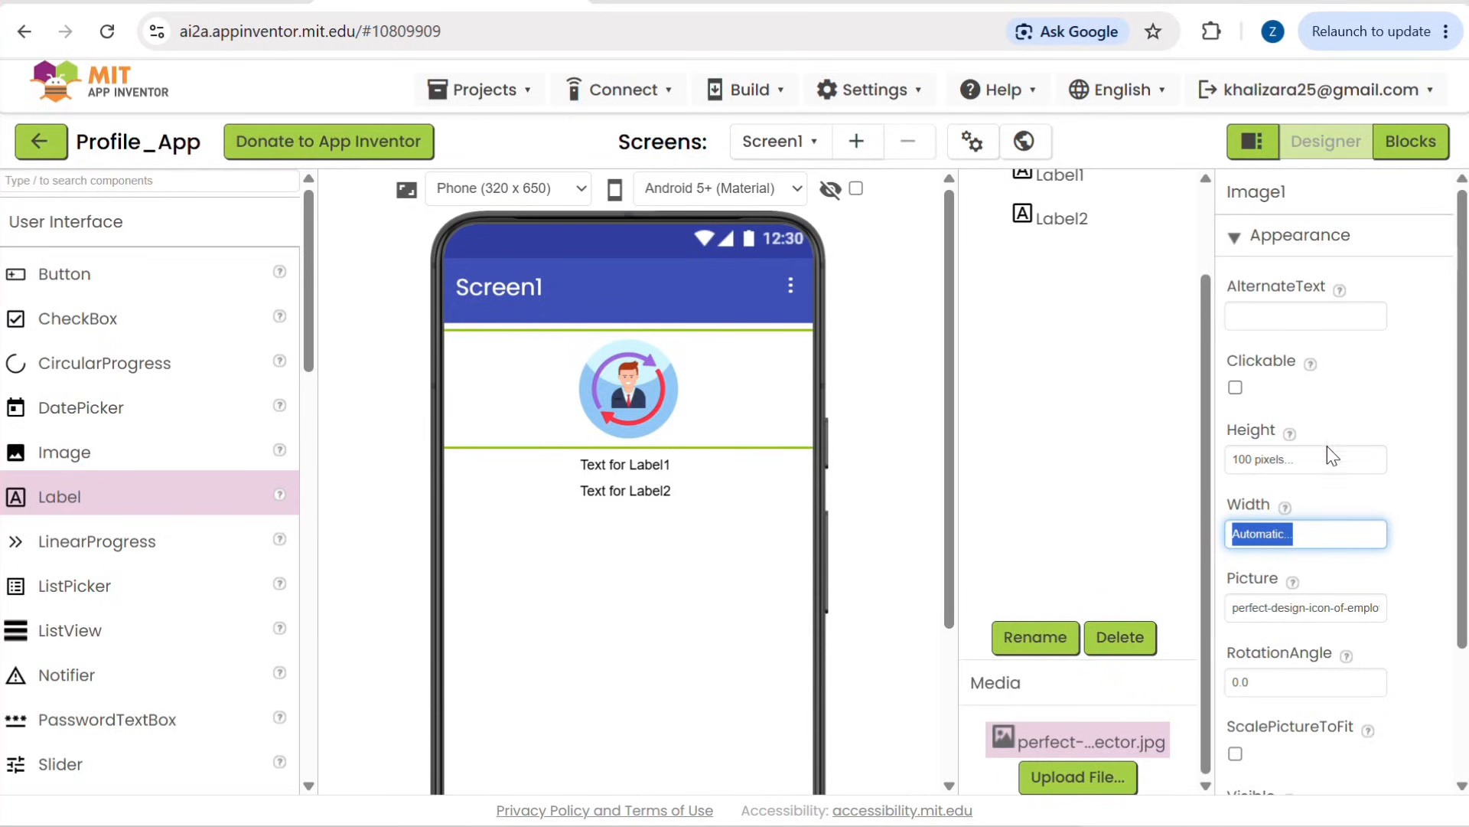
{"action": "left_click", "coordinate": [1306, 531]}
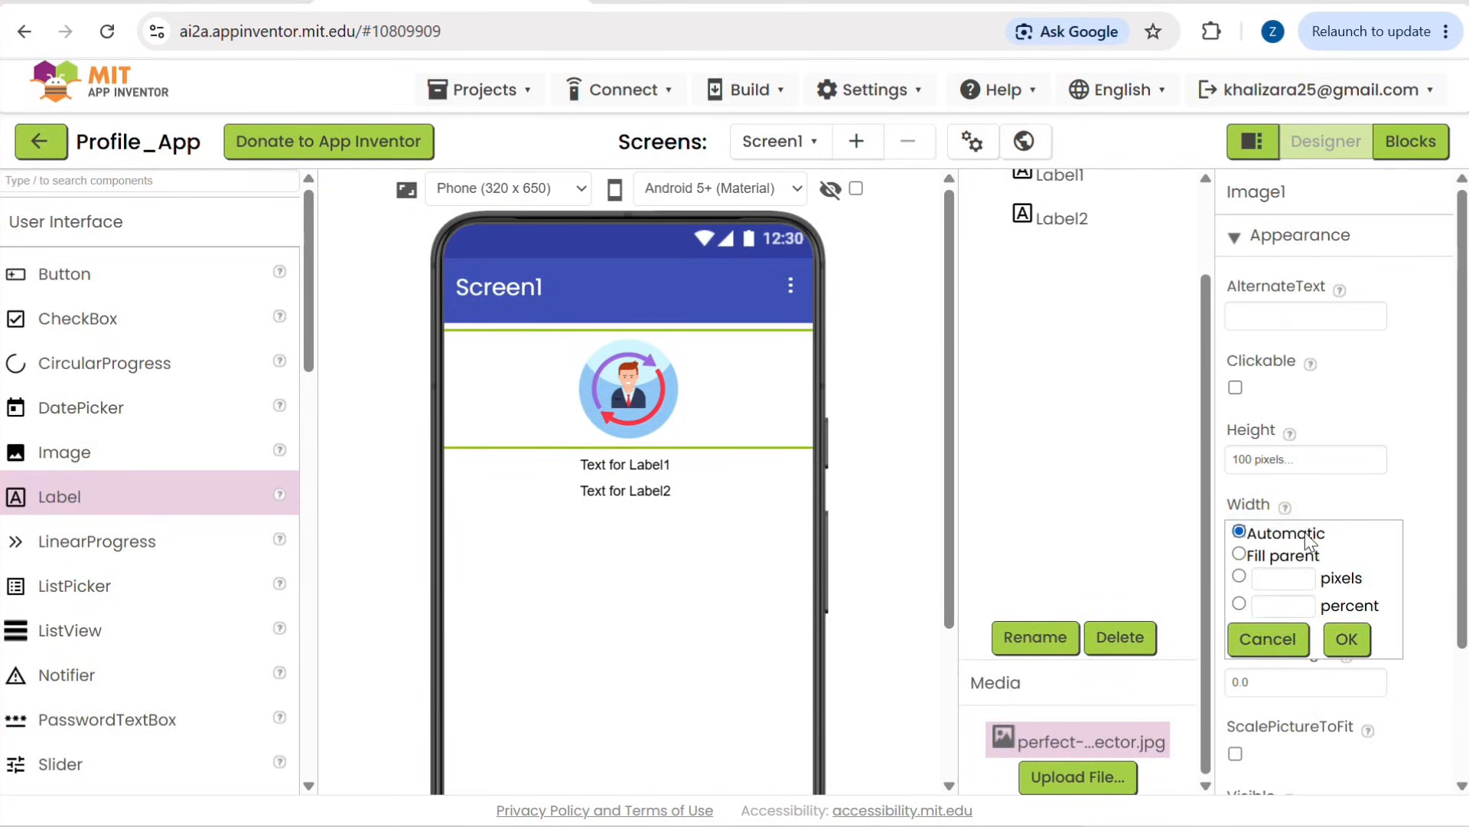
{"action": "left_click", "coordinate": [1284, 575]}
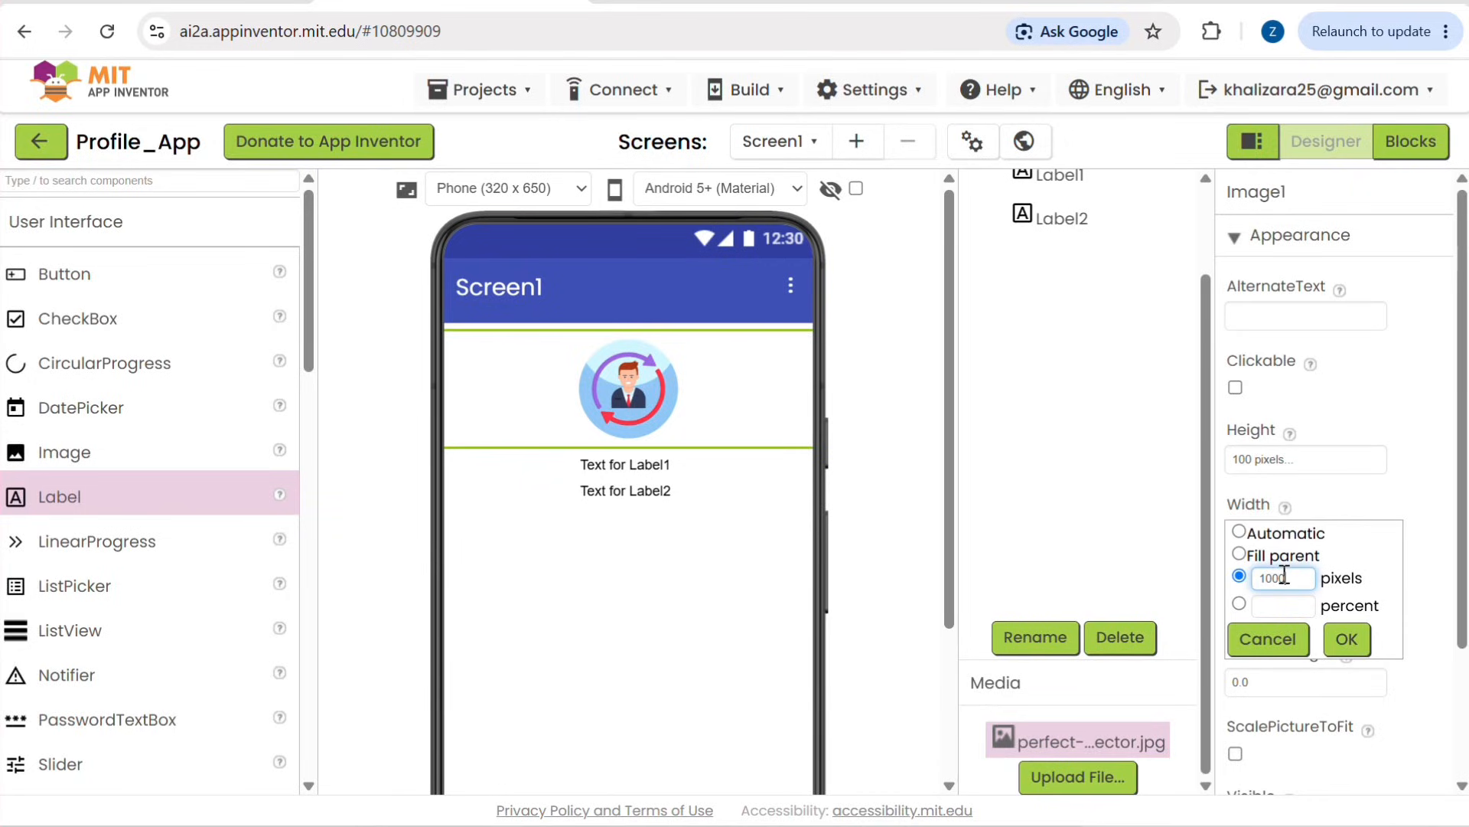
{"action": "type", "text": "100"}
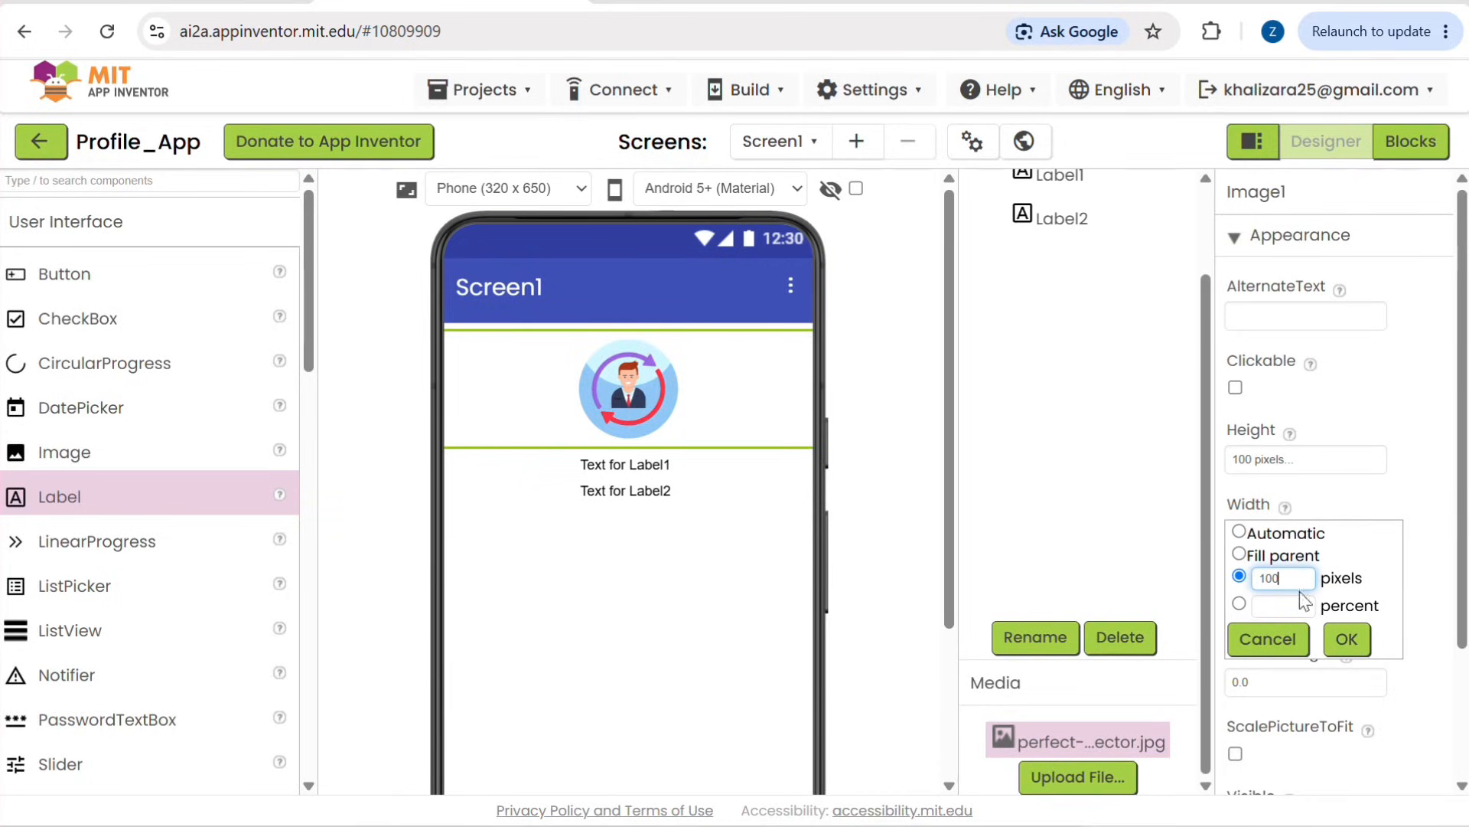
{"action": "left_click", "coordinate": [1345, 640]}
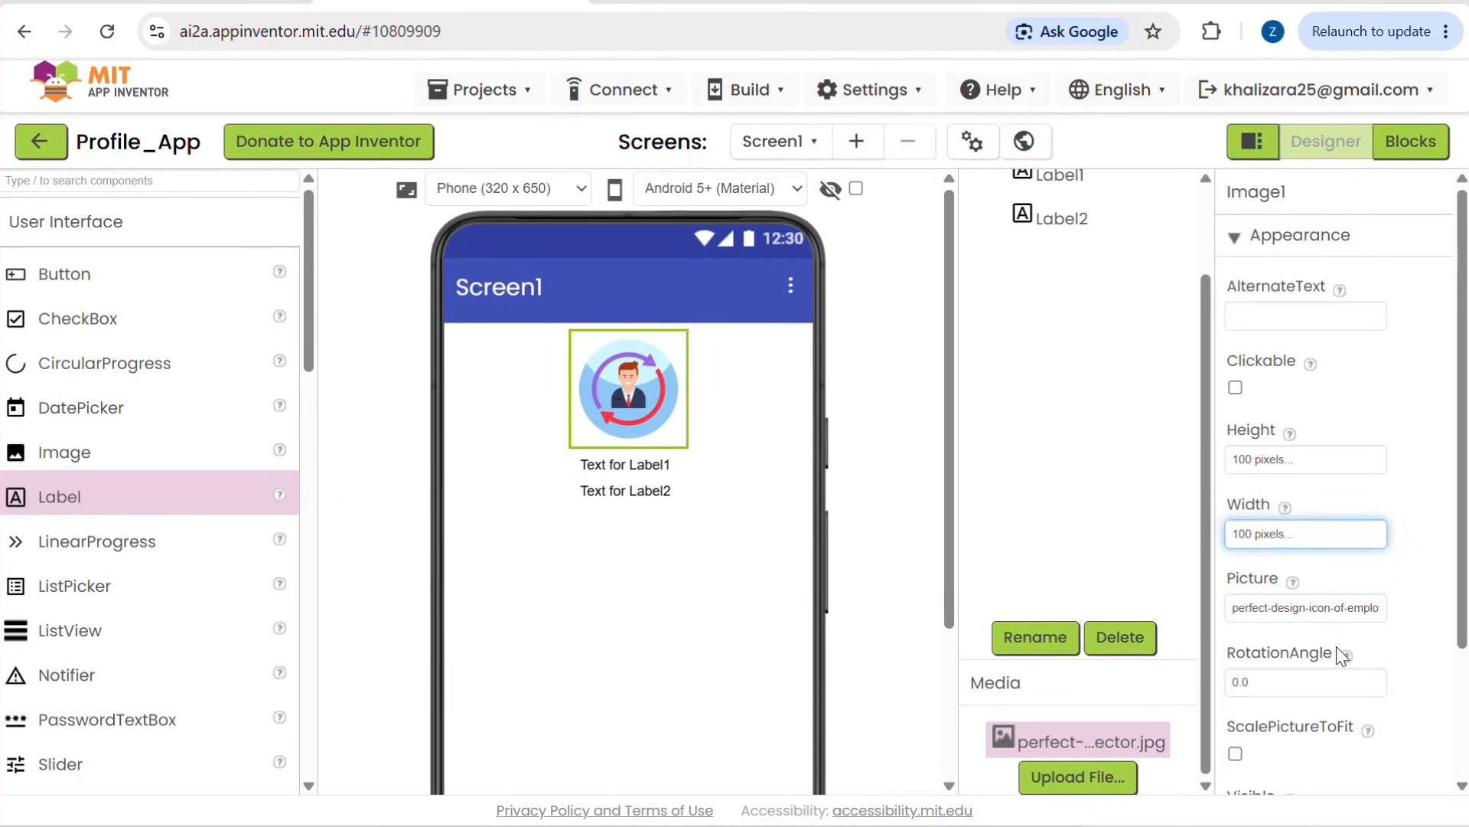
Step: Replace Label1's text with the profile person's full name
{"action": "left_click", "coordinate": [651, 465]}
{"action": "scroll", "coordinate": [1320, 627], "scroll_direction": "down", "scroll_amount": 5}
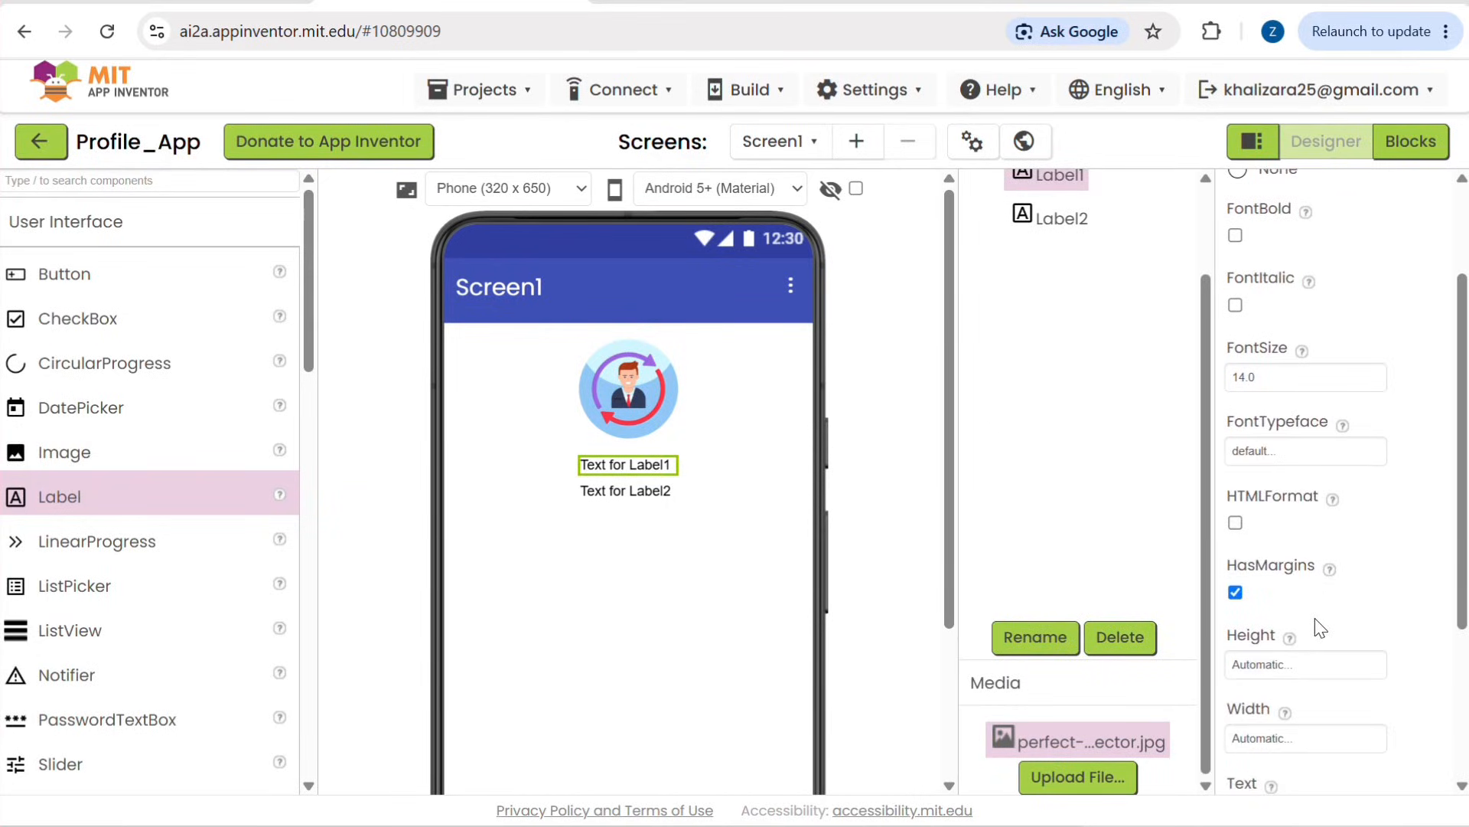
{"action": "left_click", "coordinate": [1328, 573]}
{"action": "key", "text": "ctrl+a"}
{"action": "key", "text": "BackSpace"}
{"action": "type", "text": "E"}
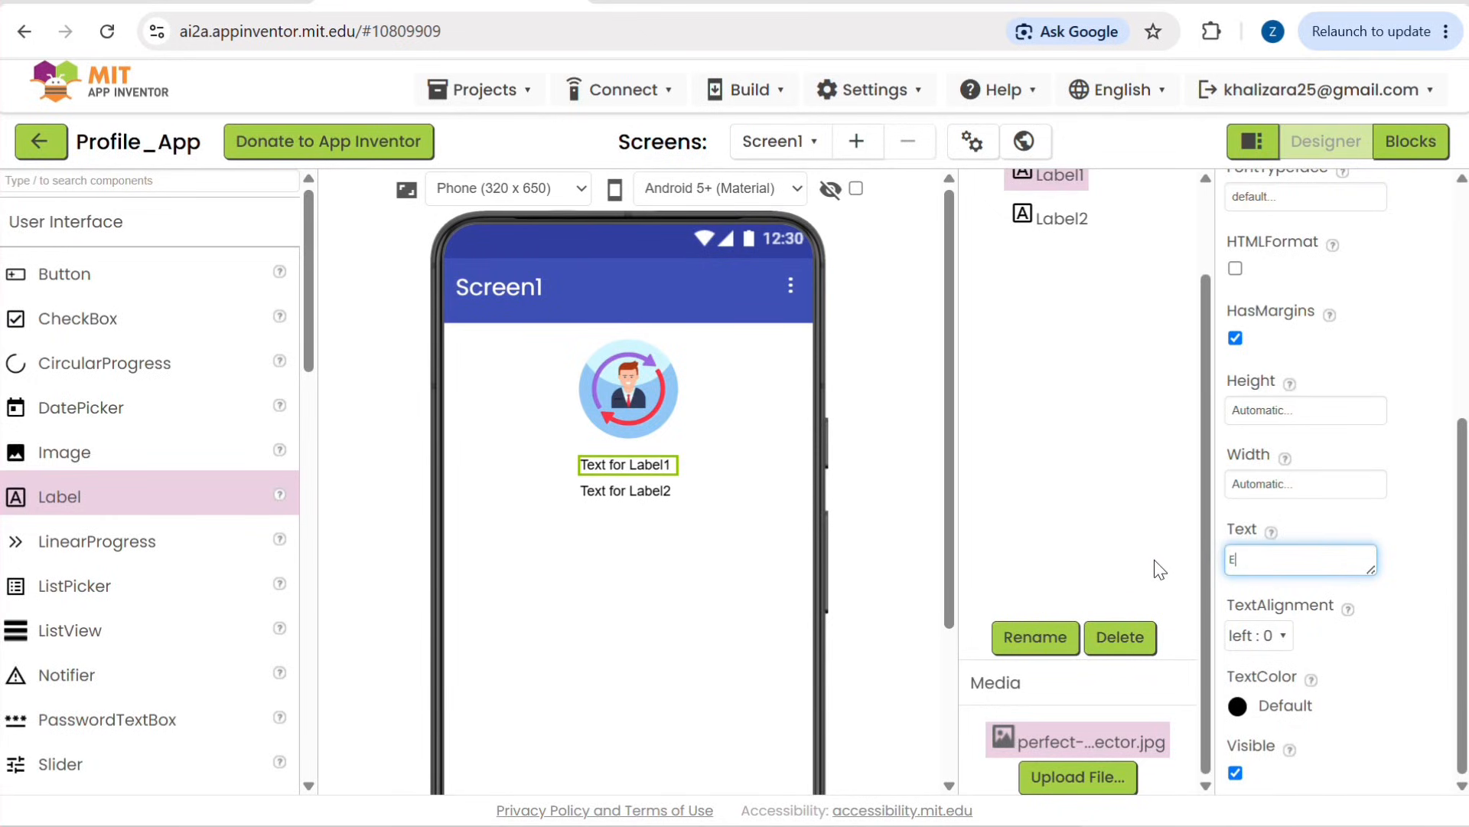
{"action": "type", "text": "mmanuel Eze"}
Step: Replace Label2's text with "Coding Instructor"
{"action": "left_click", "coordinate": [657, 492]}
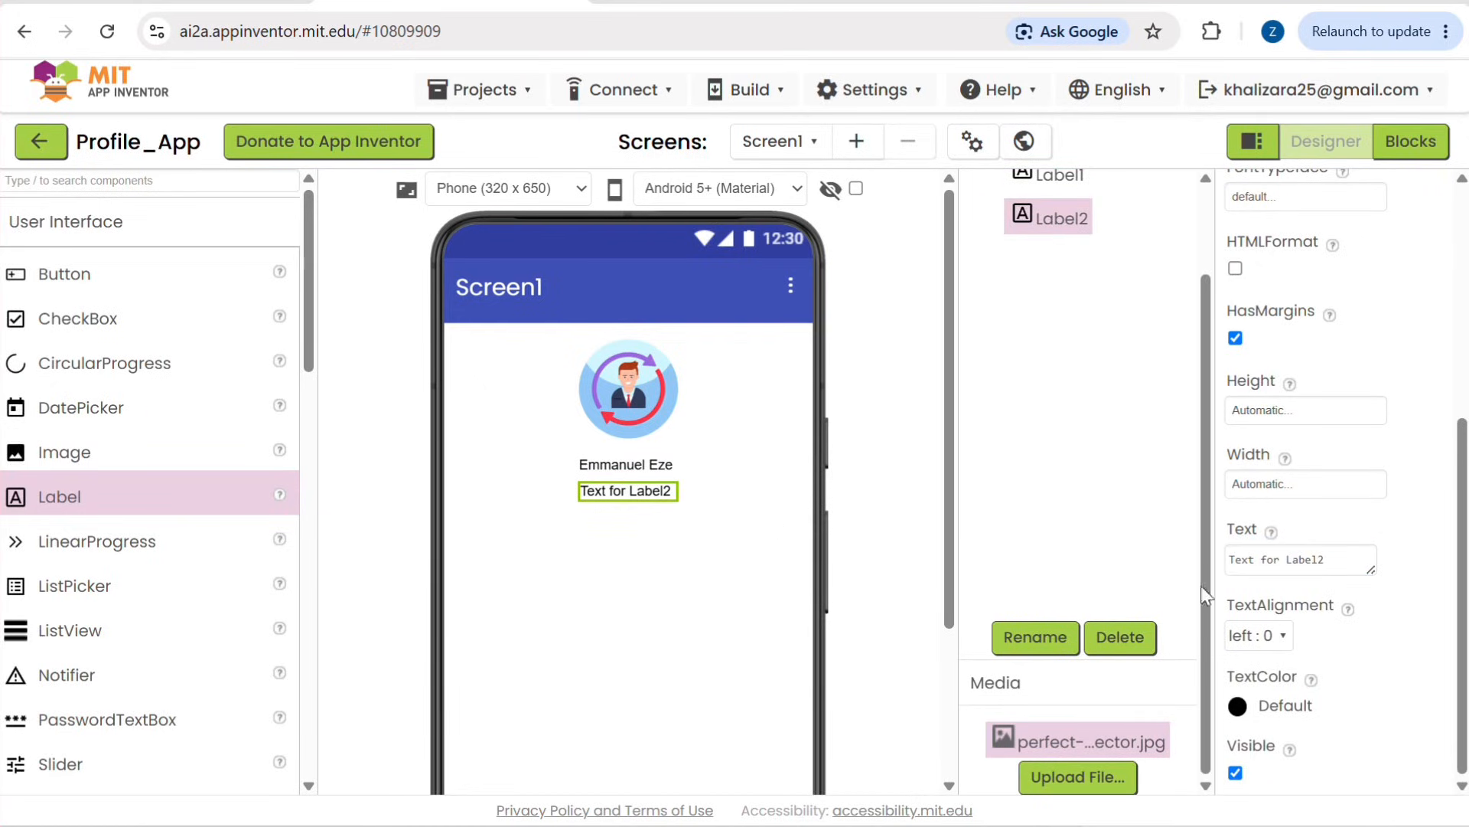
{"action": "left_click_drag", "start_coordinate": [1326, 563], "coordinate": [1230, 561]}
{"action": "key", "text": "BackSpace"}
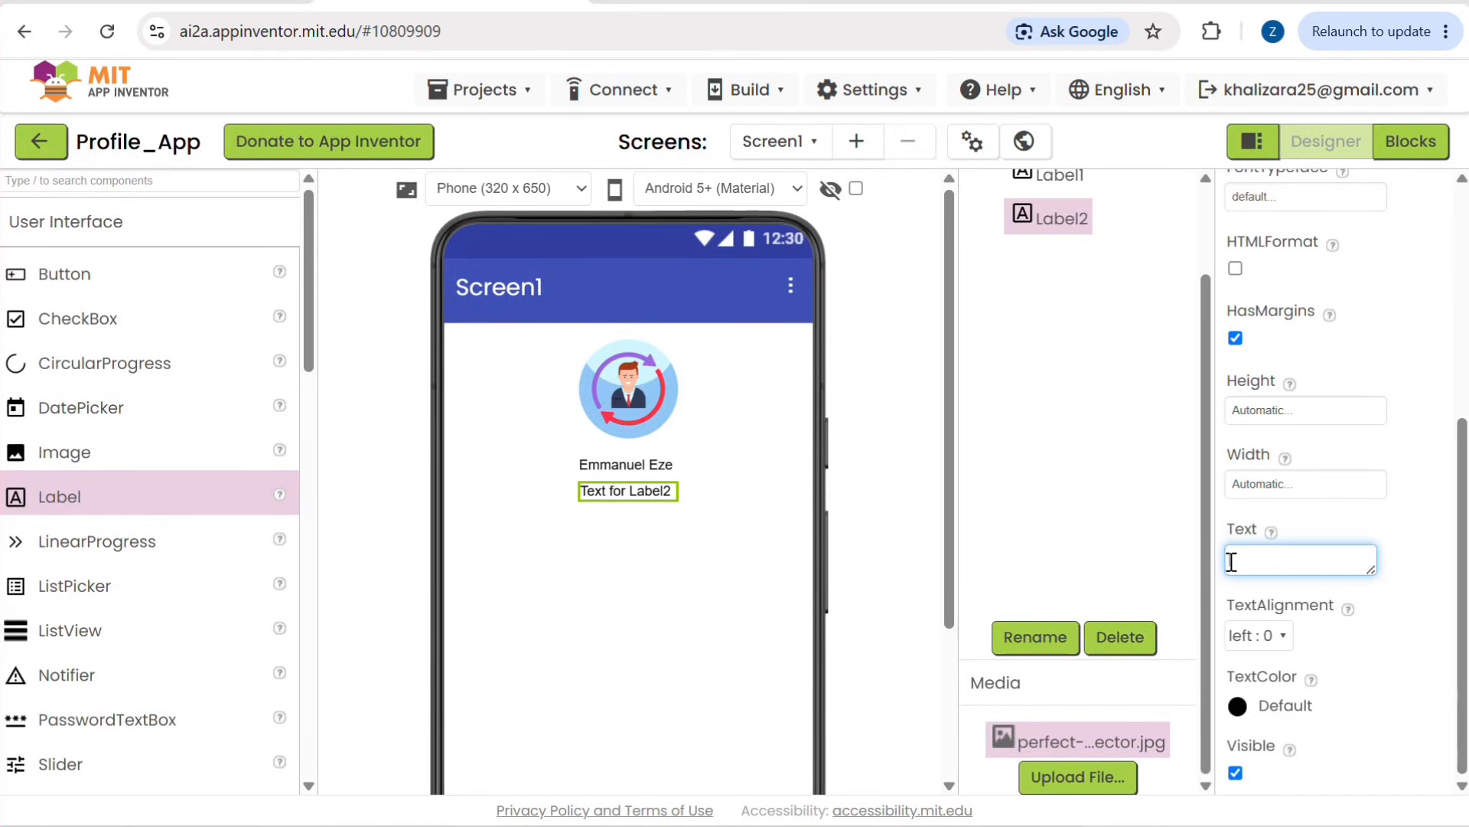
{"action": "type", "text": "ing Instructor"}
{"action": "key", "text": "Return"}
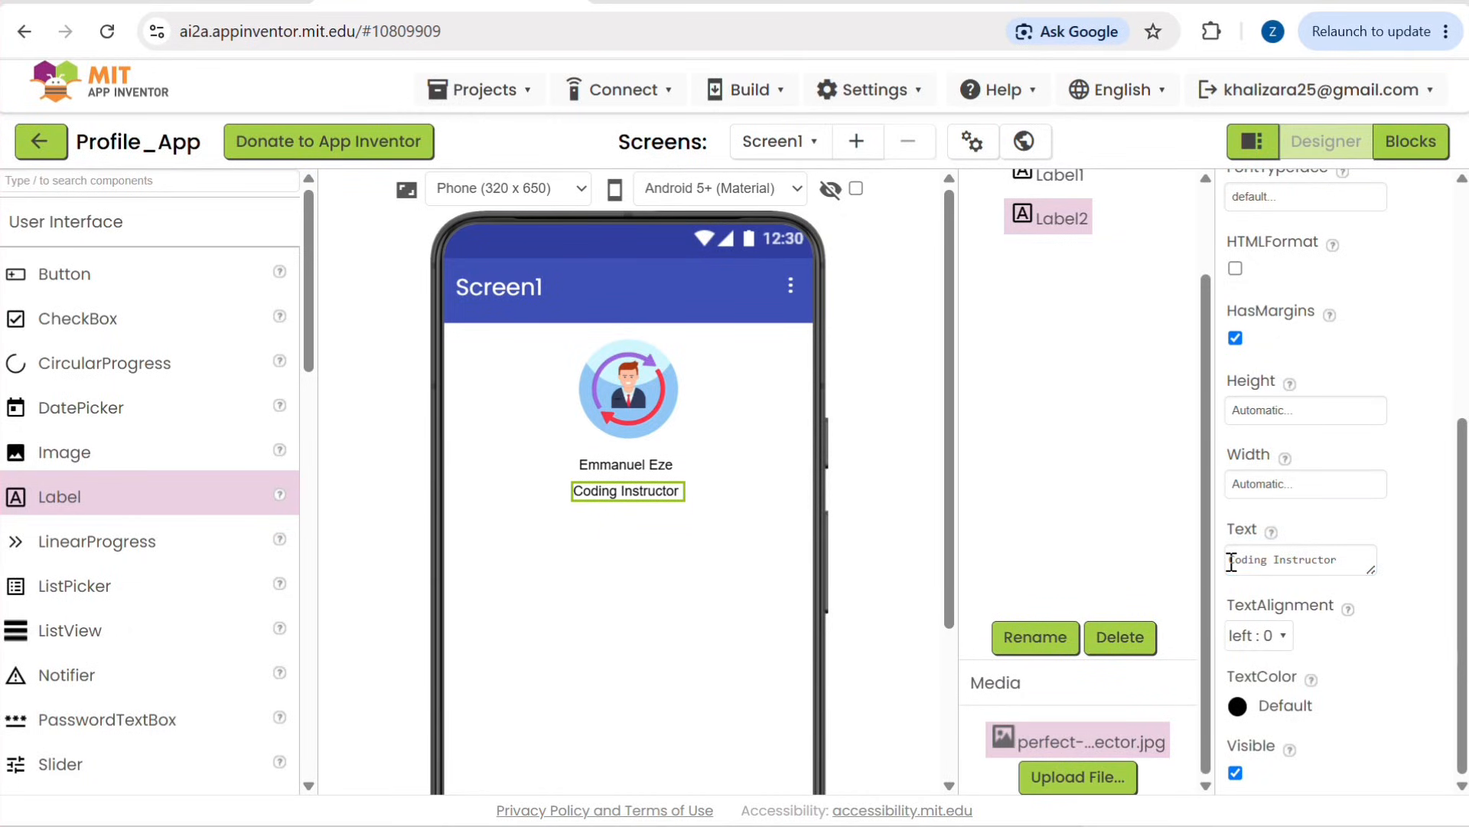
Step: Make the name in Label1 bold and set its font size to 25
{"action": "left_click", "coordinate": [658, 464]}
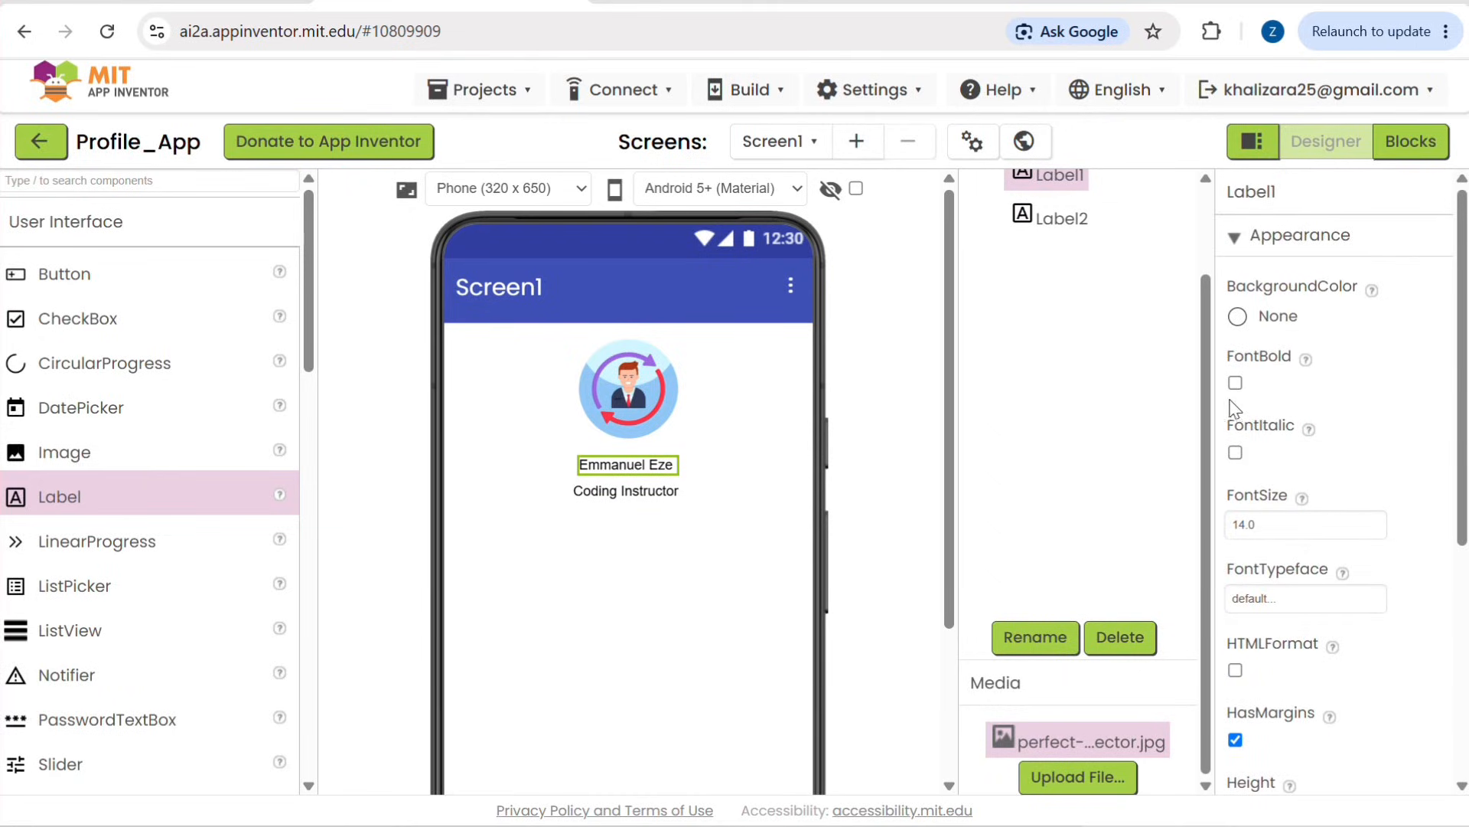
{"action": "left_click", "coordinate": [1235, 384]}
{"action": "left_click", "coordinate": [1272, 516]}
{"action": "key", "text": "BackSpace"}
{"action": "type", "text": "65"}
{"action": "key", "text": "Return"}
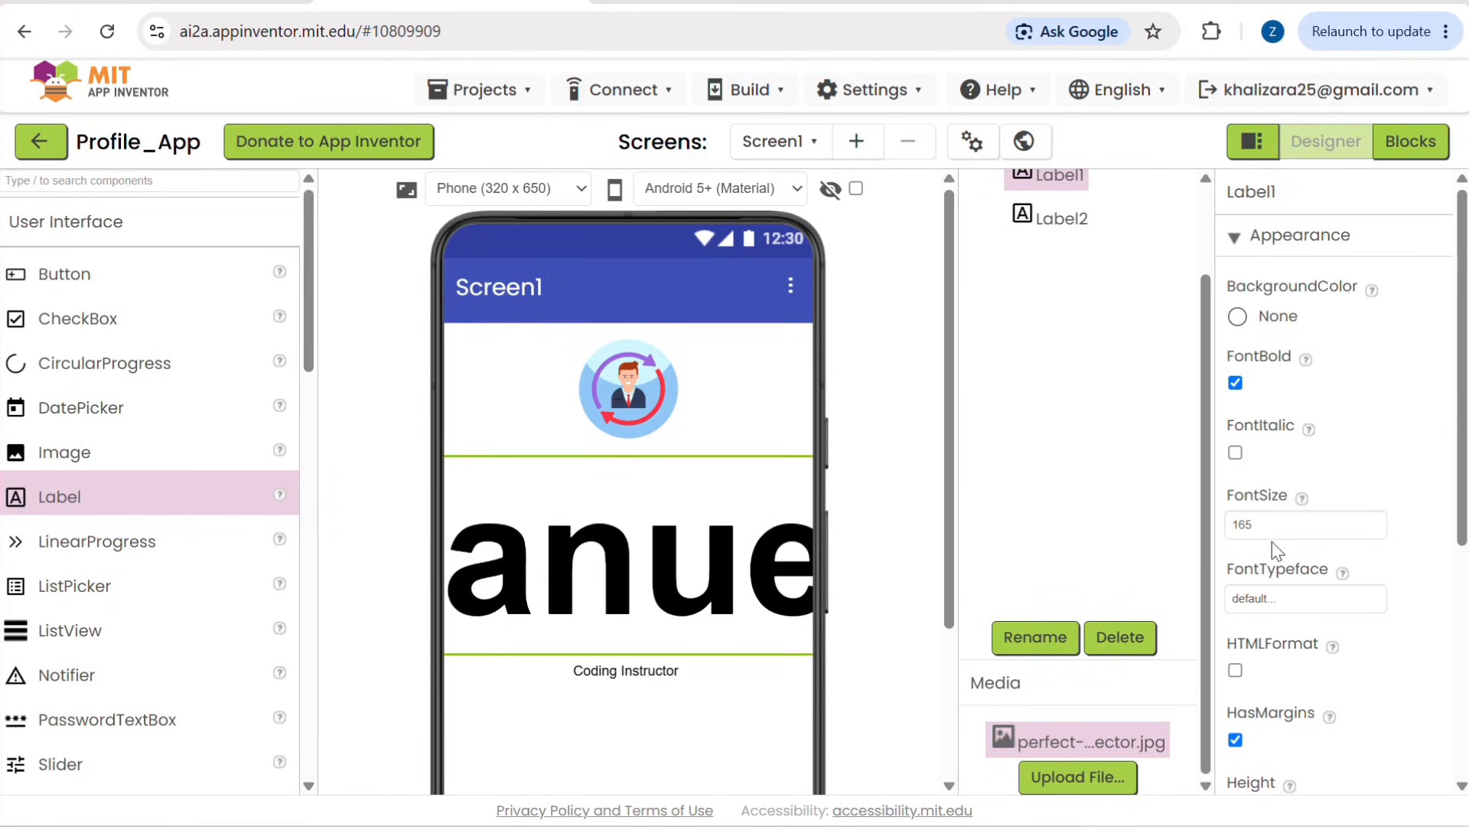
{"action": "double_click", "coordinate": [1272, 528]}
{"action": "type", "text": "2"}
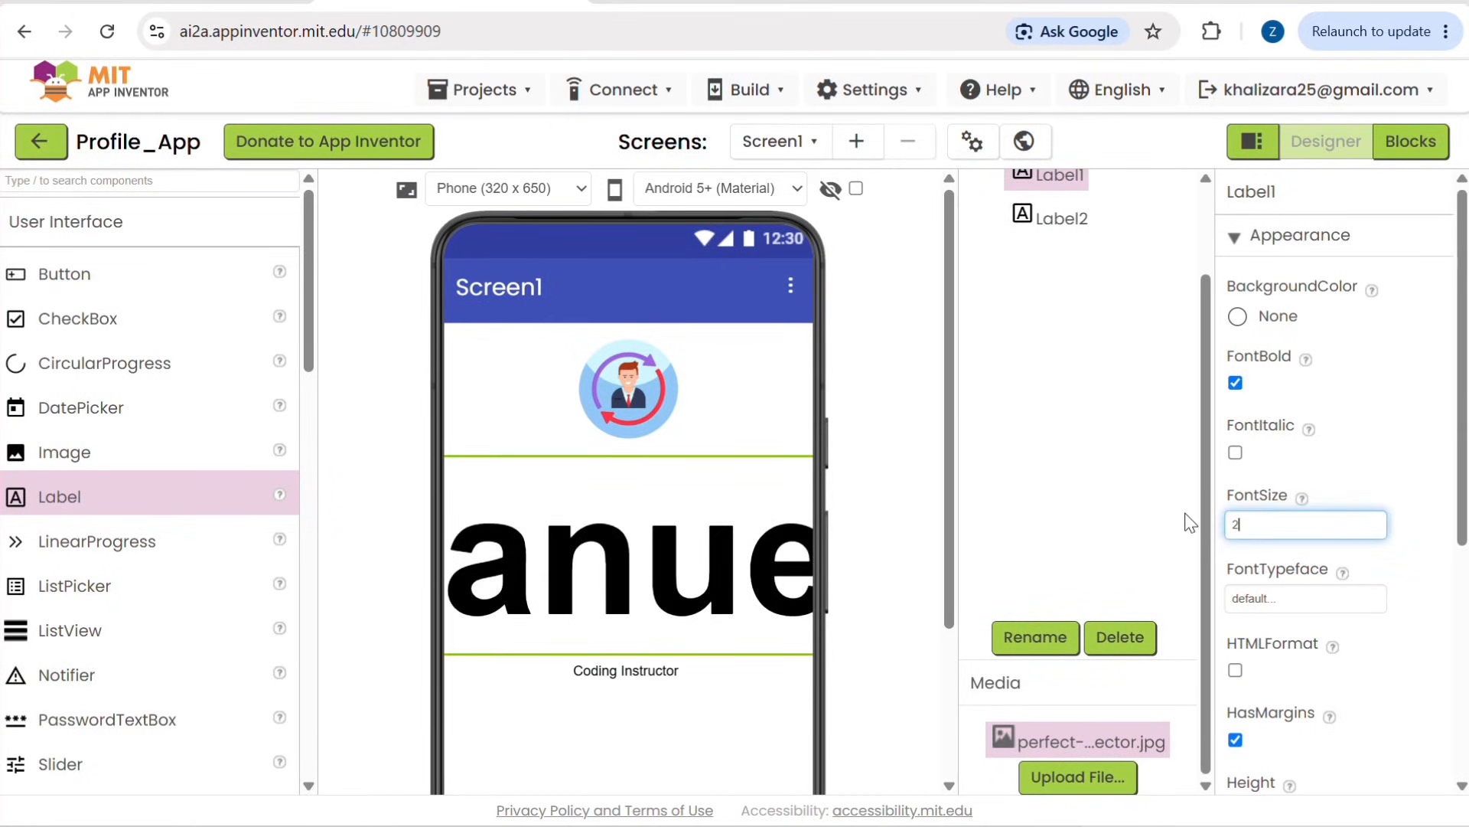
{"action": "type", "text": "5"}
{"action": "key", "text": "Return"}
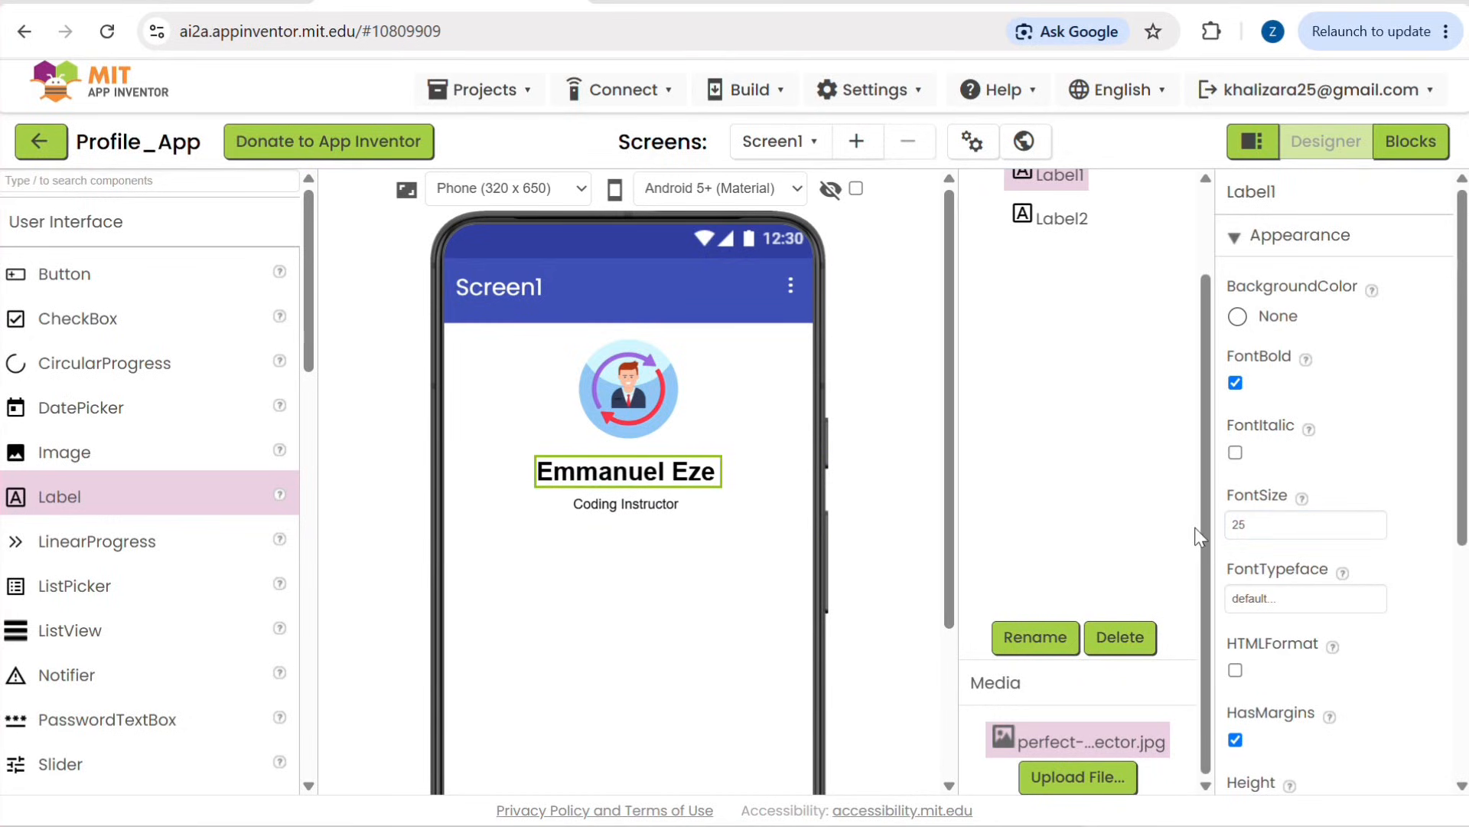
Step: Set the text color of the Coding Instructor label to Blue and make it bold
{"action": "left_click", "coordinate": [667, 505]}
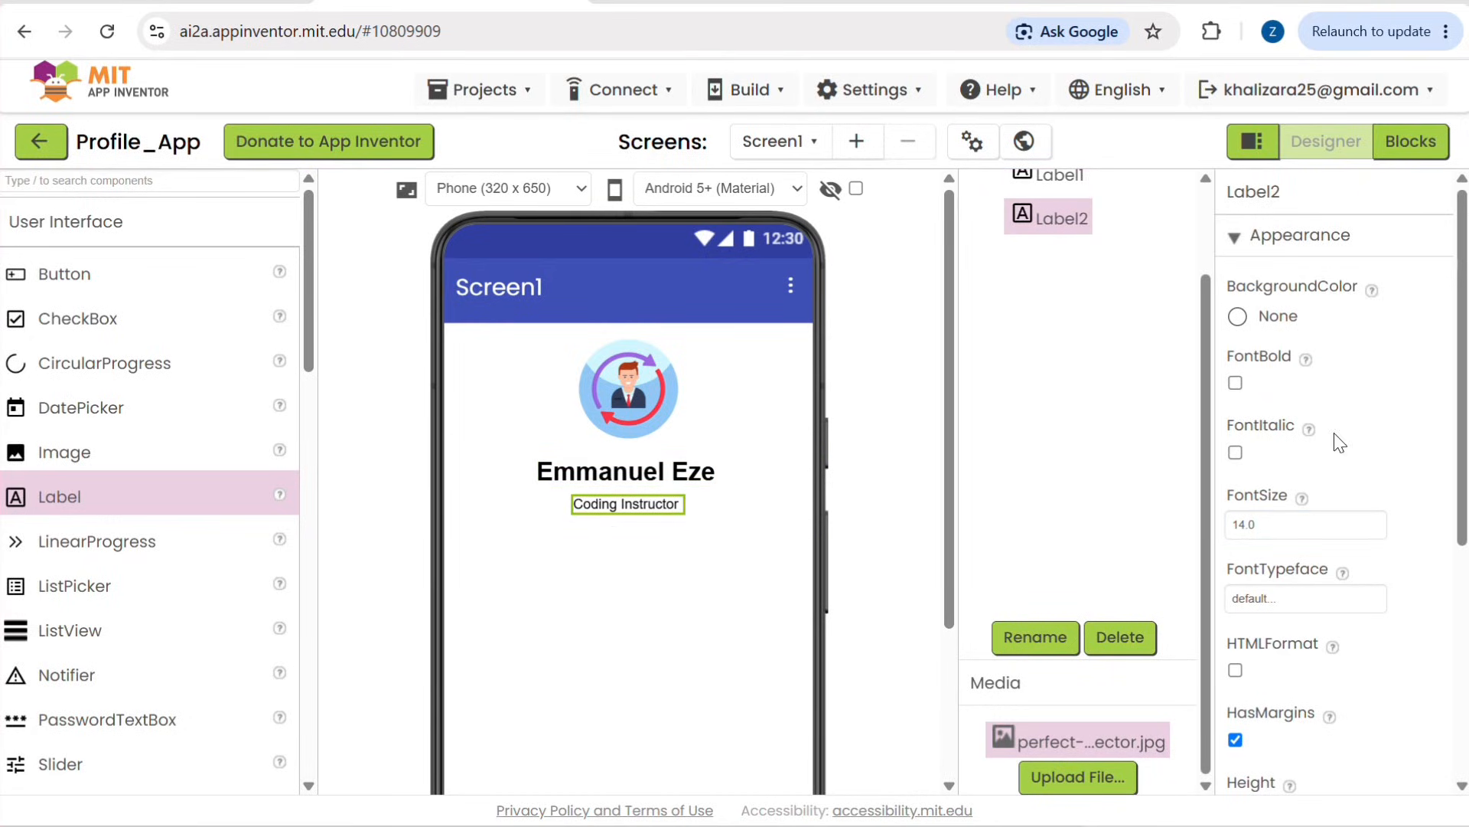
{"action": "scroll", "coordinate": [1281, 557], "scroll_direction": "down", "scroll_amount": 5}
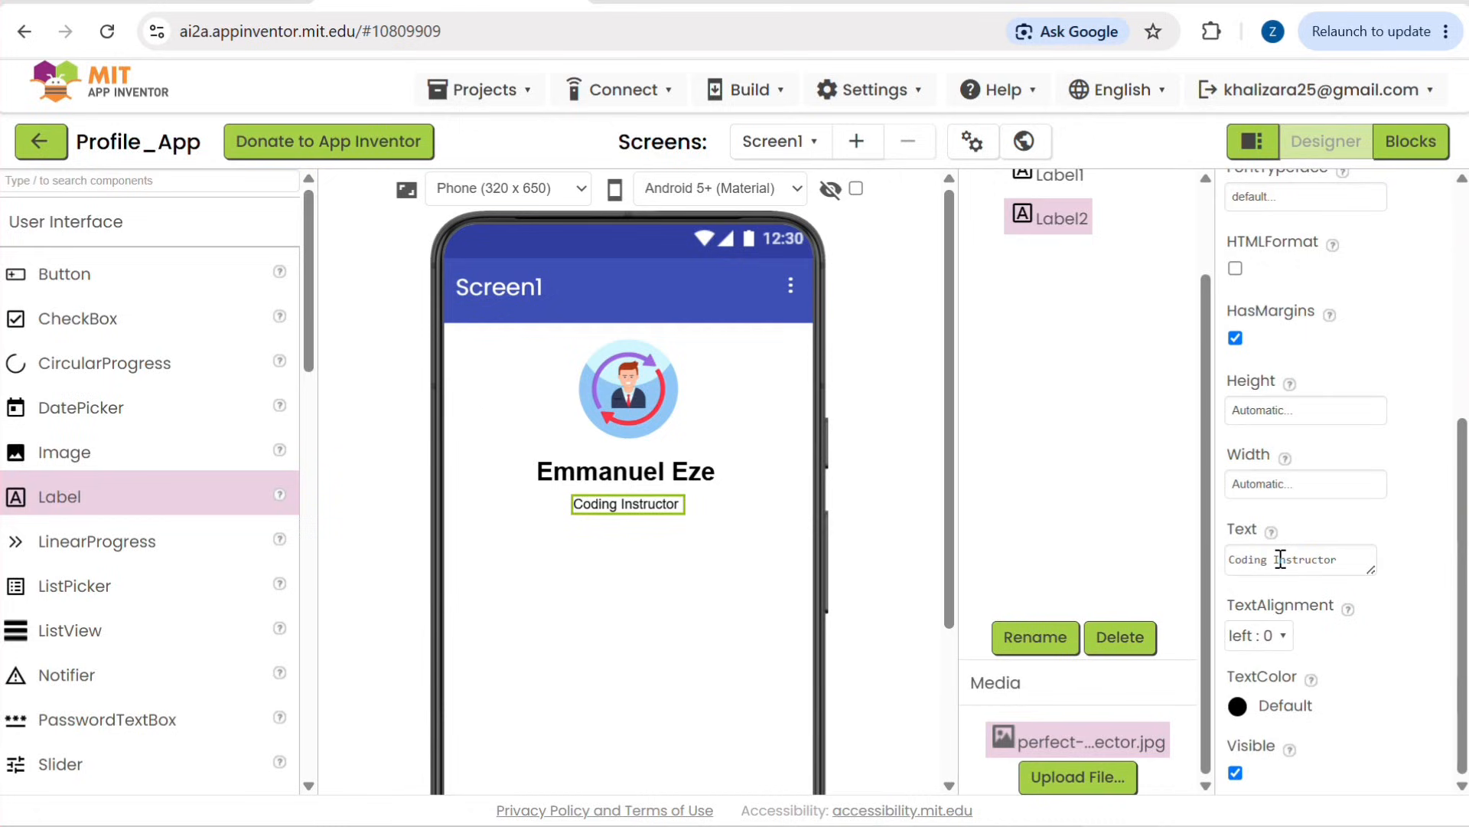
{"action": "left_click", "coordinate": [1237, 708]}
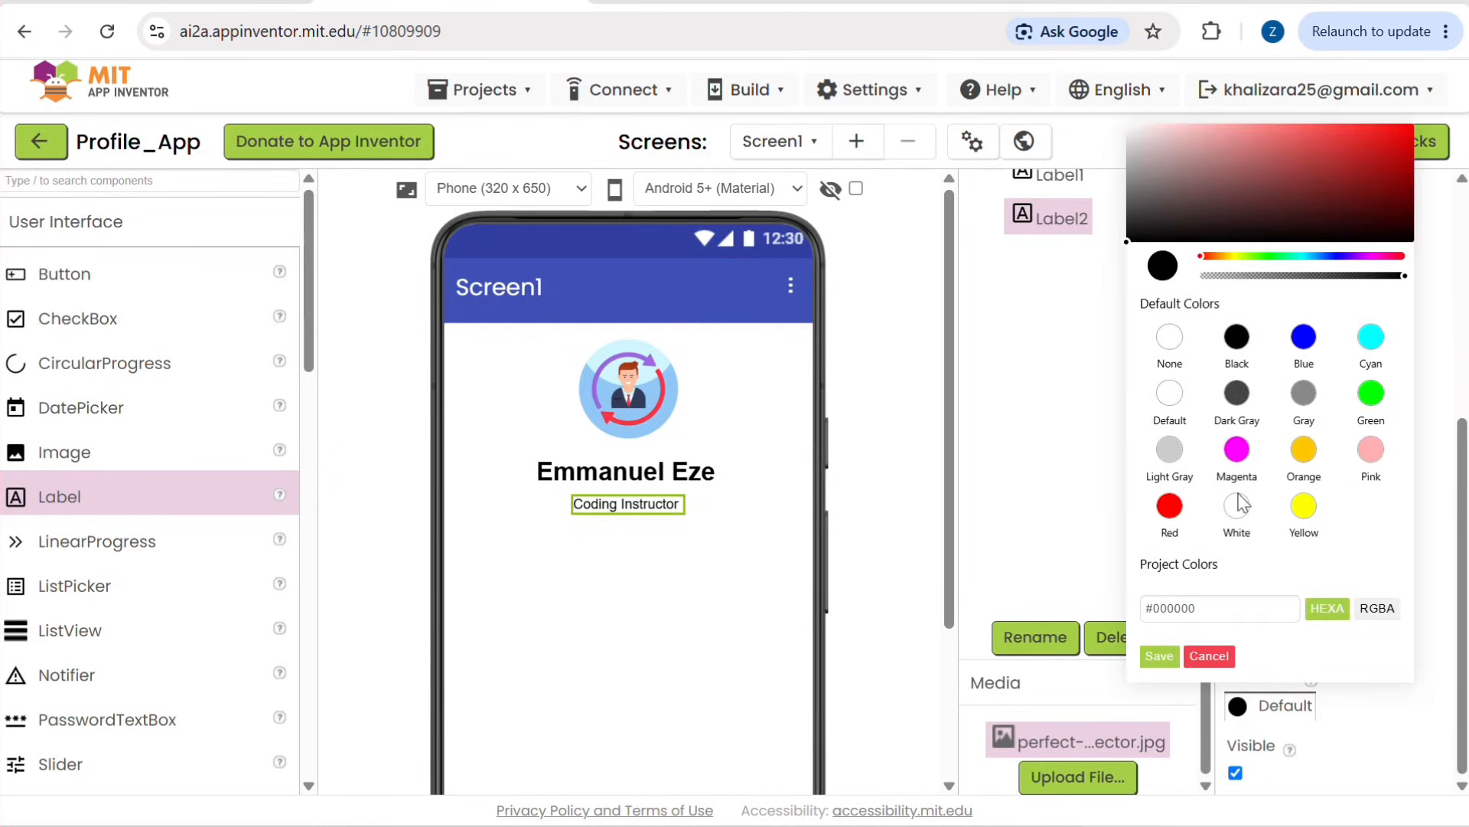
{"action": "left_click", "coordinate": [1310, 341]}
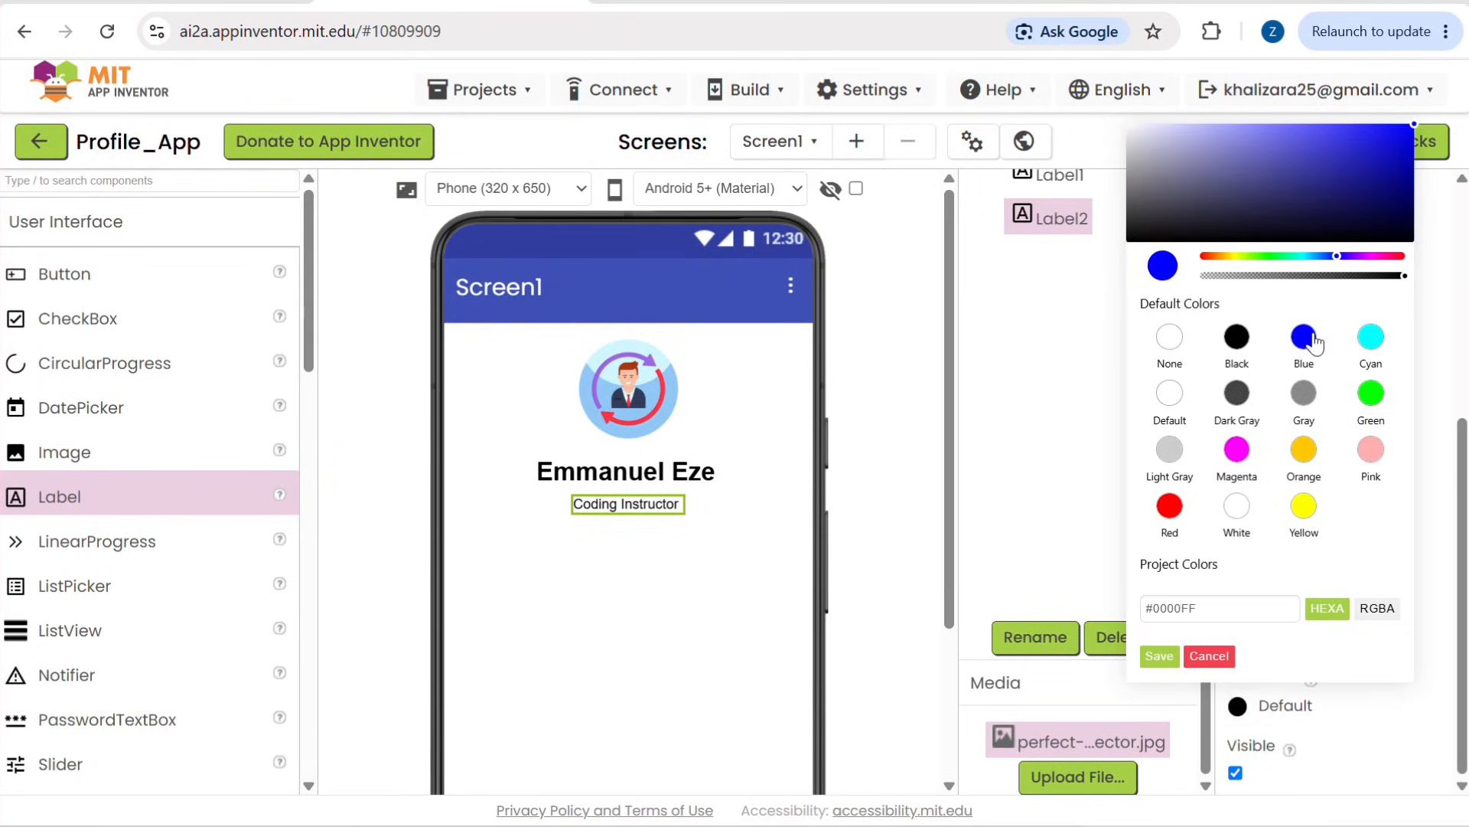
{"action": "left_click", "coordinate": [1159, 657]}
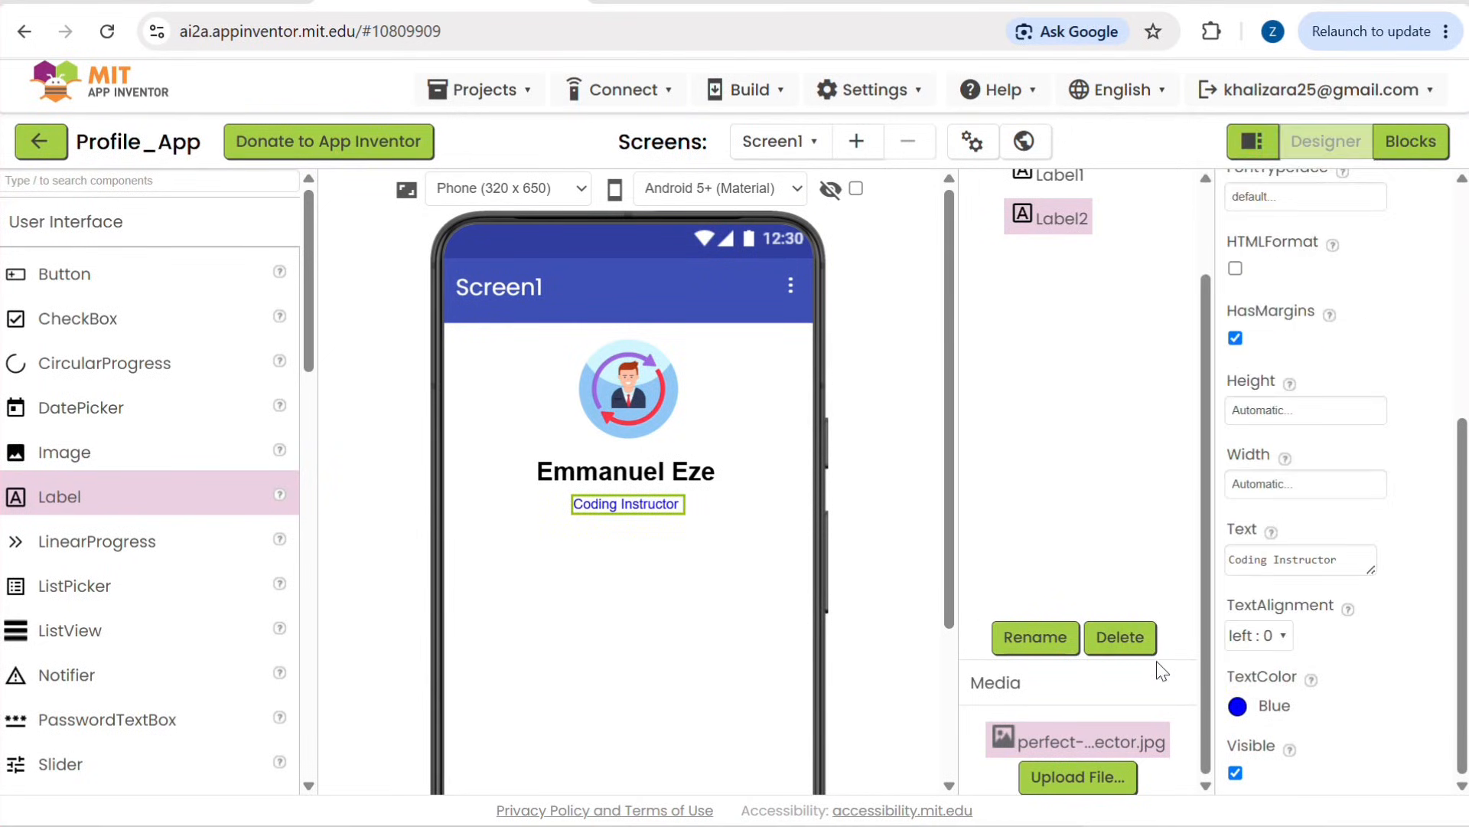
{"action": "scroll", "coordinate": [1304, 399], "scroll_direction": "up", "scroll_amount": 5}
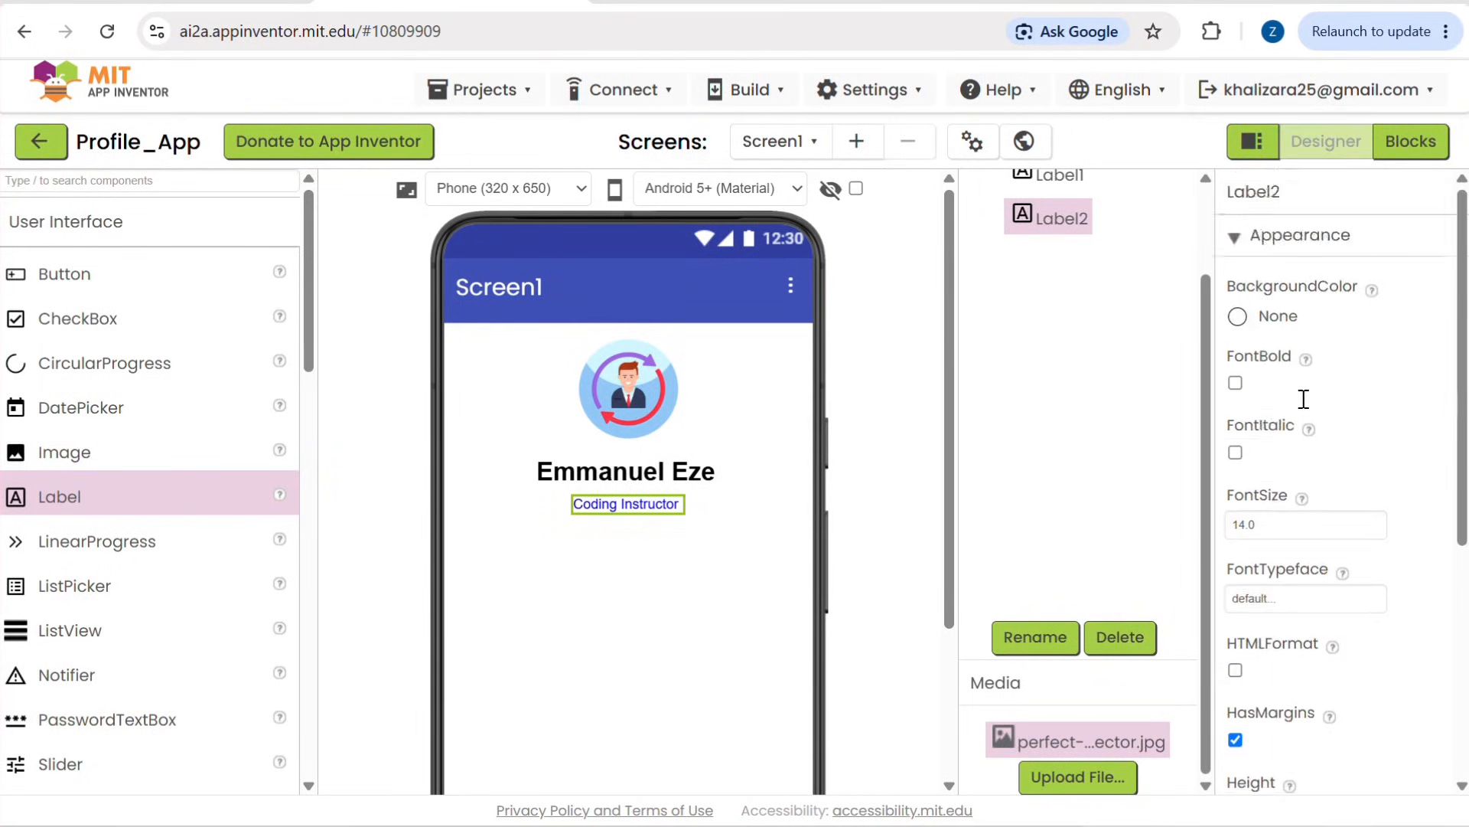
{"action": "left_click", "coordinate": [1235, 383]}
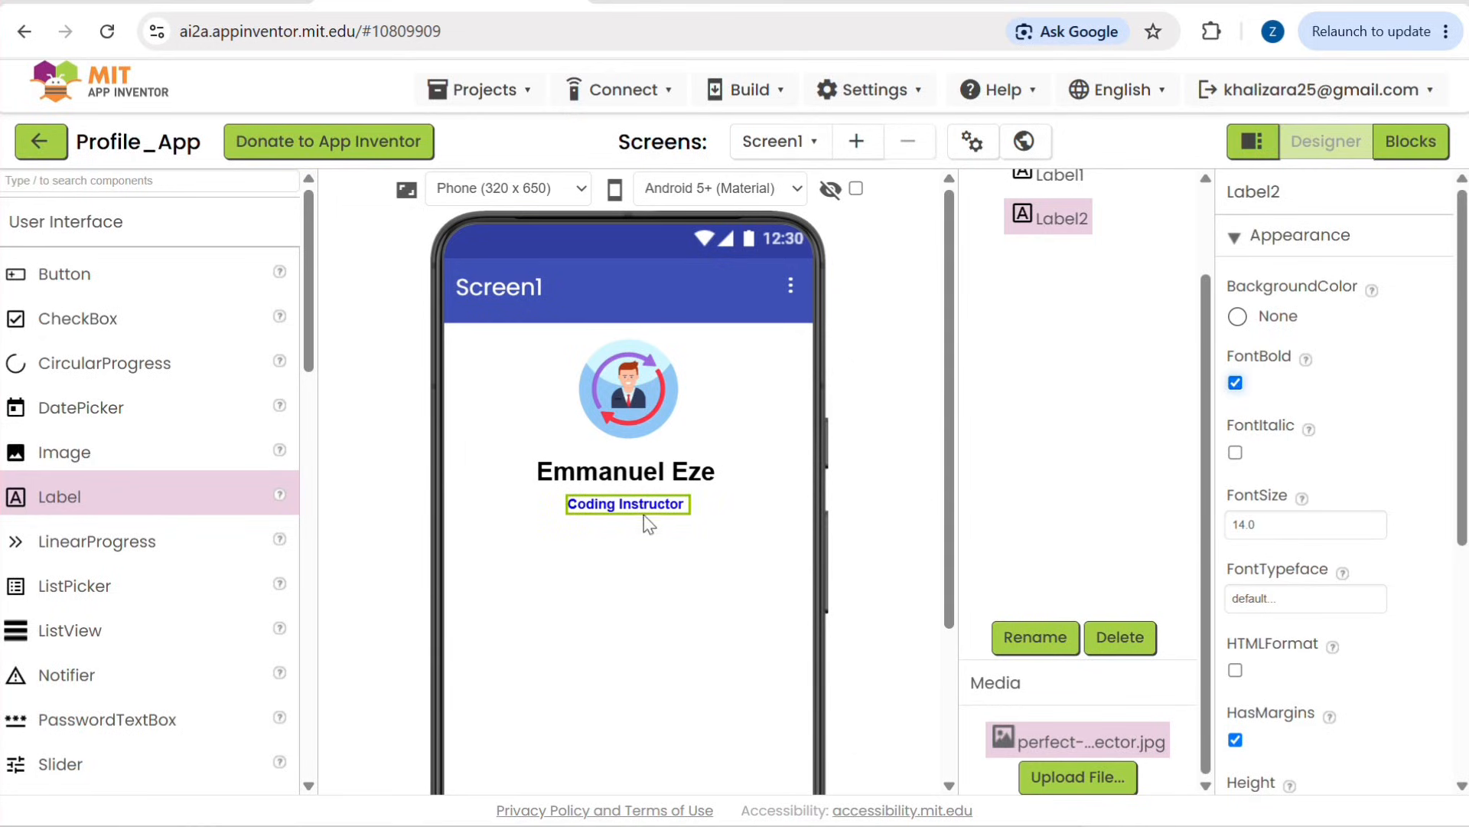
{"action": "left_click", "coordinate": [637, 616]}
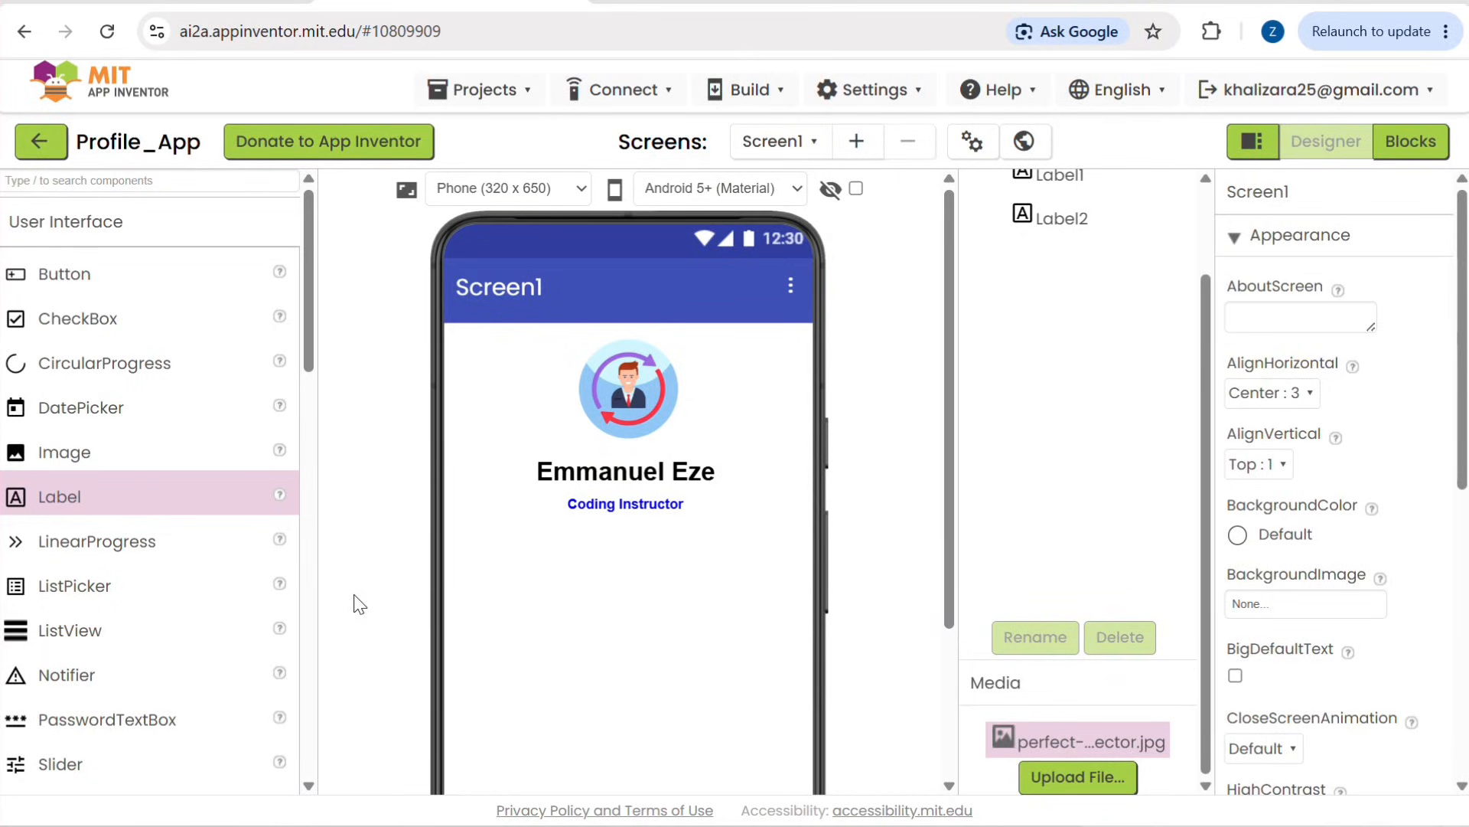
{"action": "scroll", "coordinate": [355, 605], "scroll_direction": "down", "scroll_amount": 1}
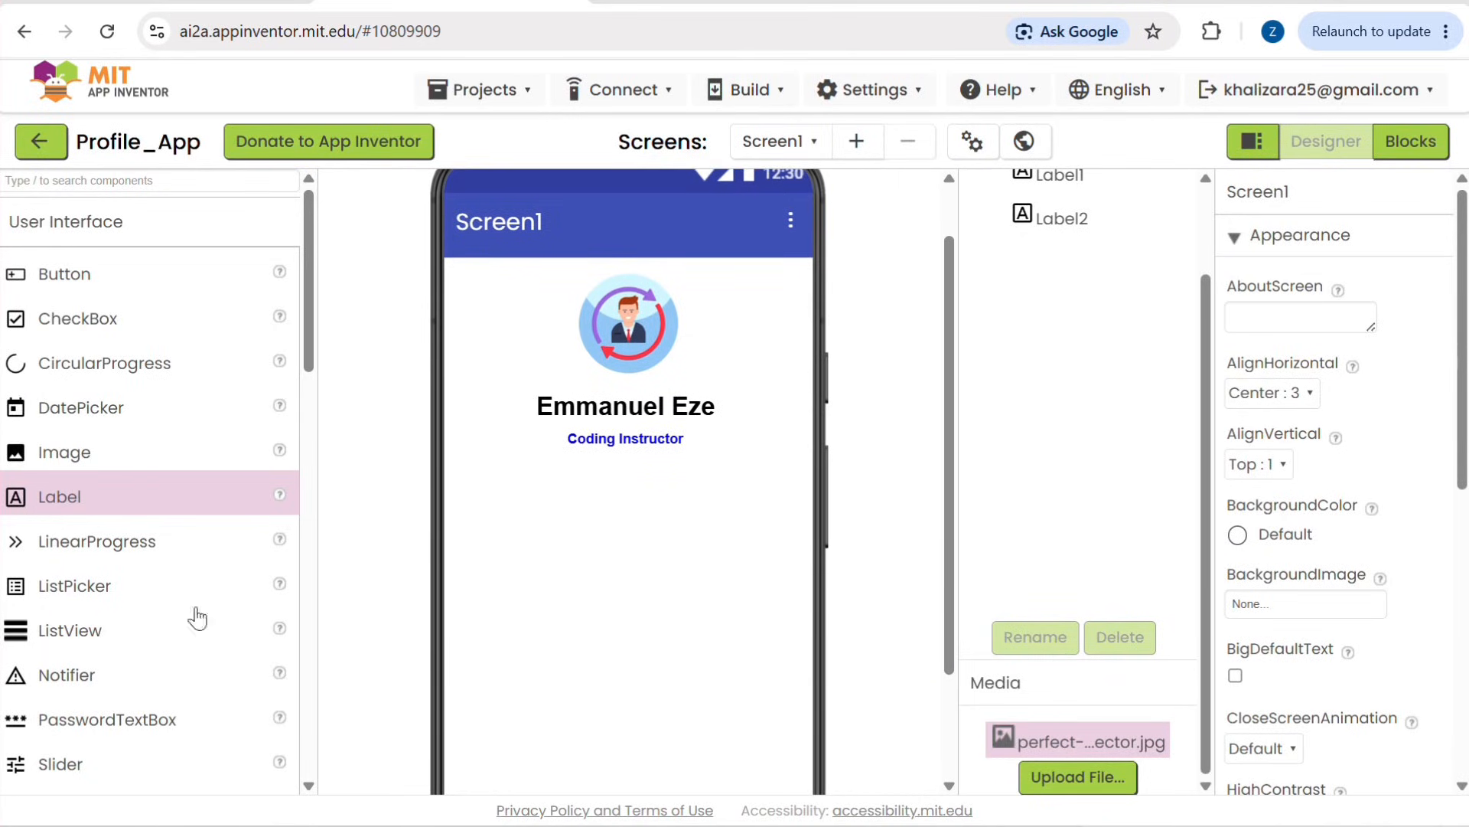
Step: Add a VerticalArrangement layout component to Screen1 directly below the Coding Instructor label
{"action": "scroll", "coordinate": [82, 643], "scroll_direction": "down", "scroll_amount": 3}
{"action": "scroll", "coordinate": [82, 642], "scroll_direction": "down", "scroll_amount": 8}
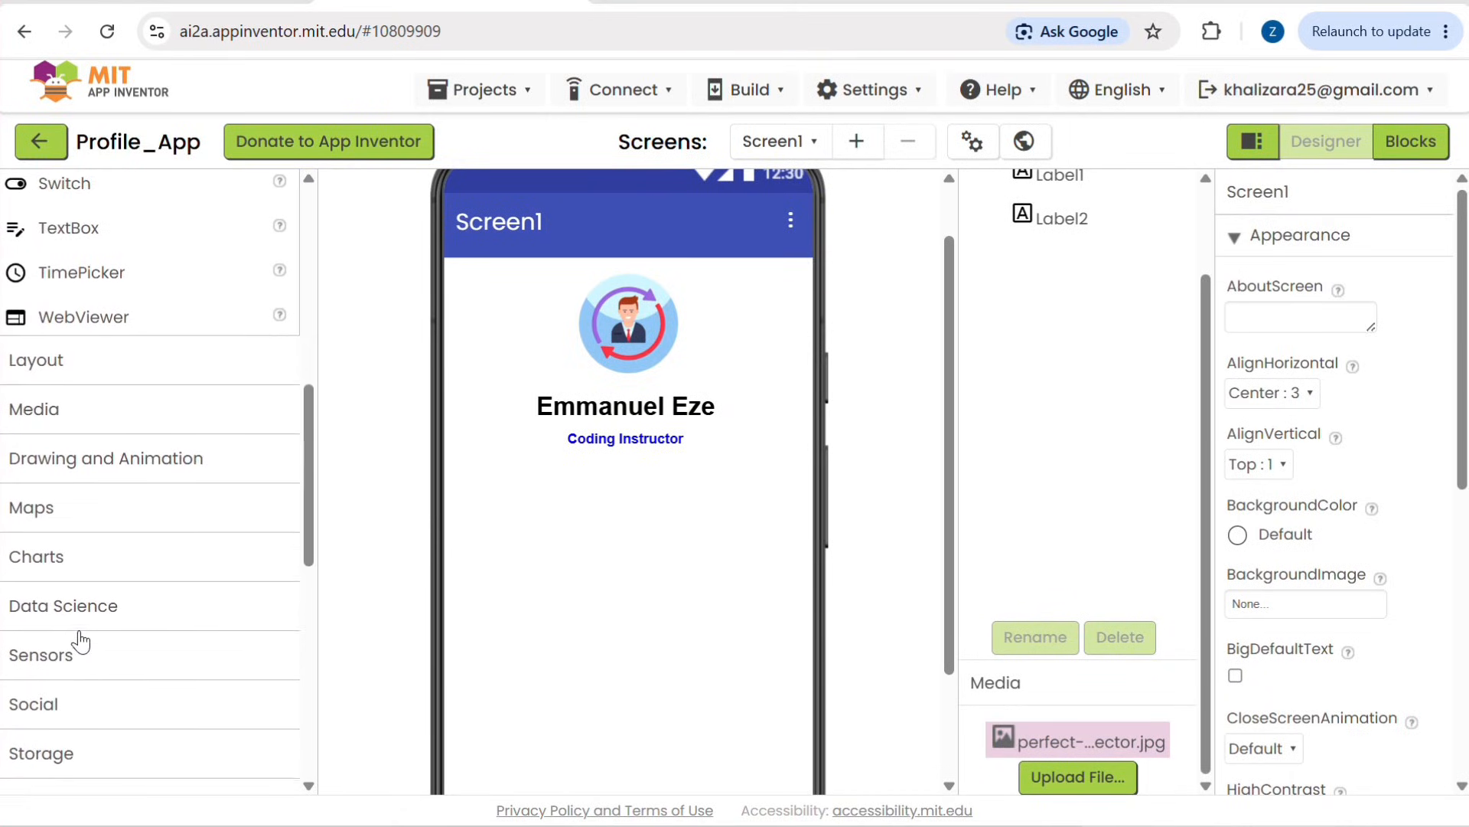
{"action": "scroll", "coordinate": [82, 641], "scroll_direction": "up", "scroll_amount": 4}
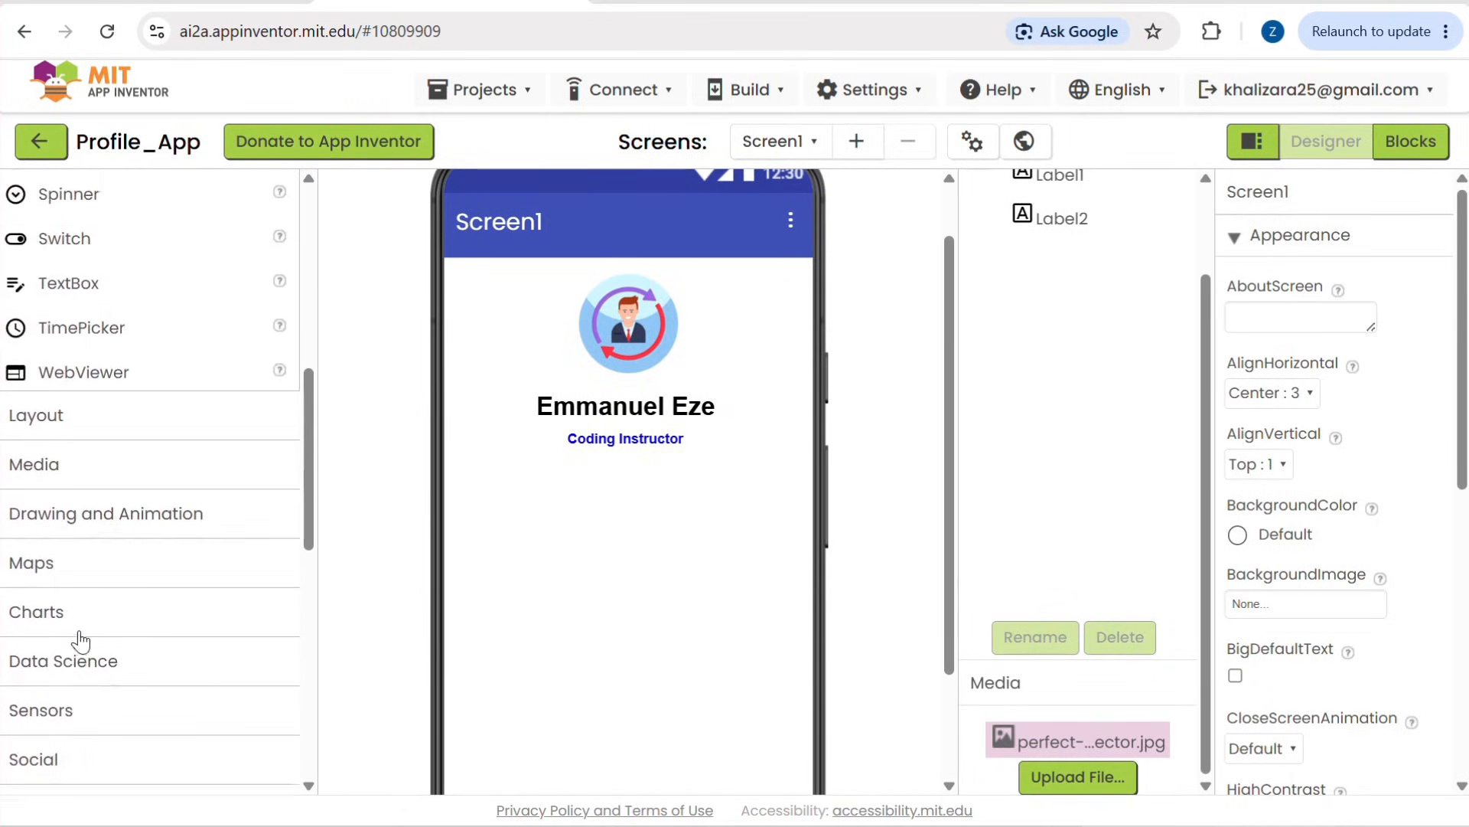
{"action": "left_click", "coordinate": [25, 493]}
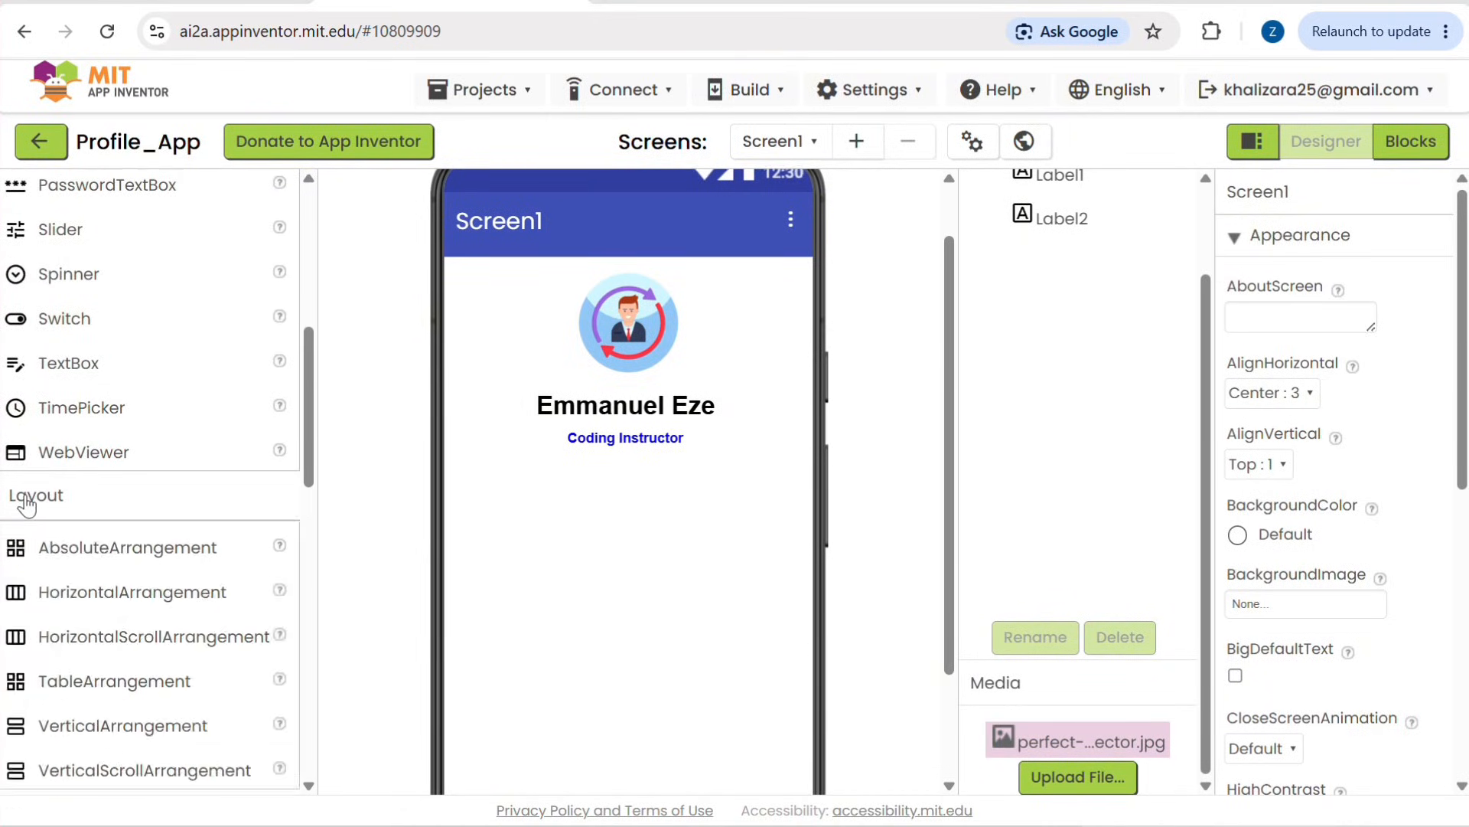
{"action": "scroll", "coordinate": [27, 502], "scroll_direction": "down", "scroll_amount": 3}
{"action": "scroll", "coordinate": [27, 505], "scroll_direction": "up", "scroll_amount": 1}
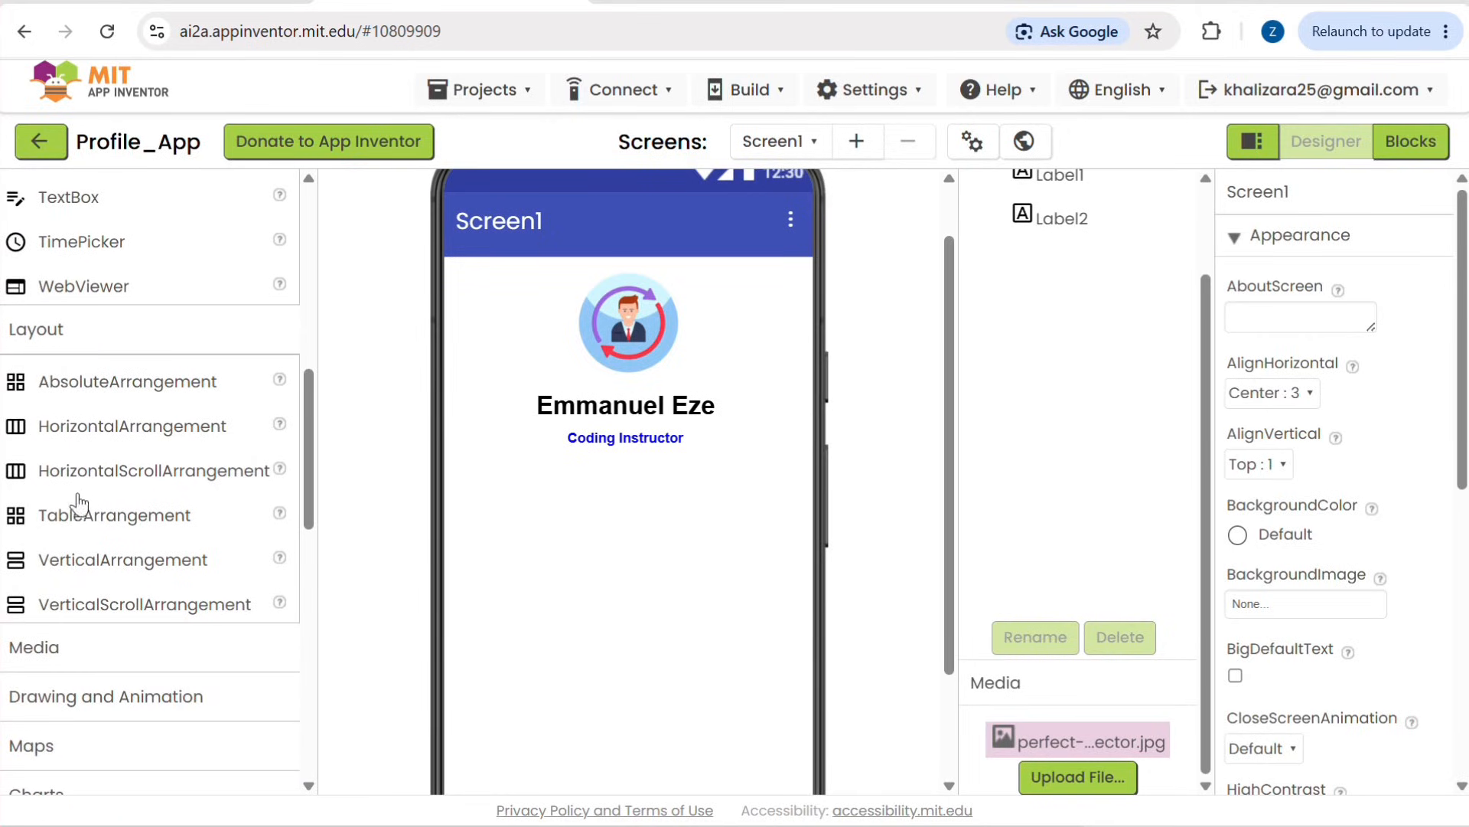
{"action": "left_click_drag", "start_coordinate": [91, 566], "coordinate": [519, 557]}
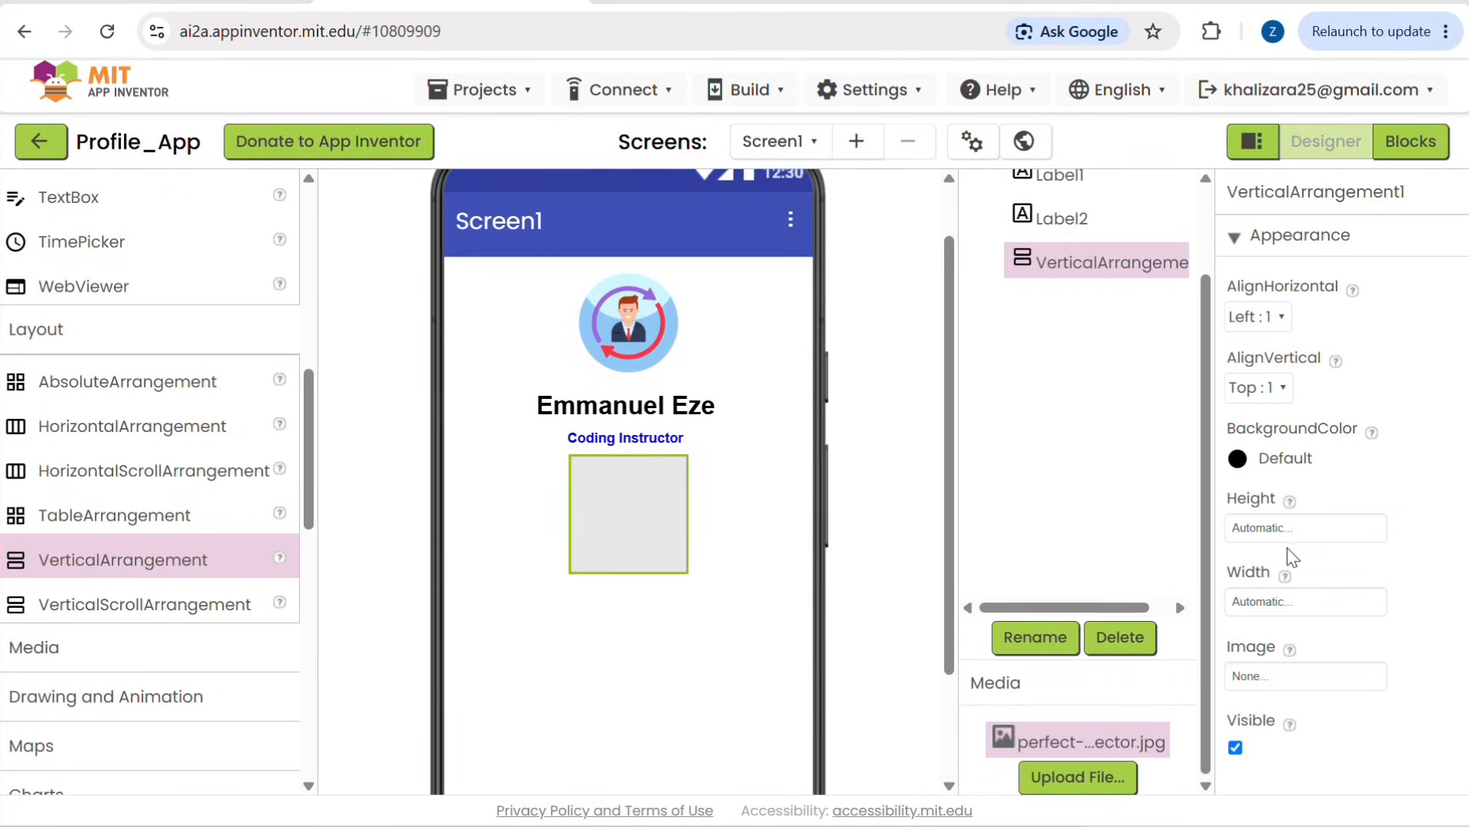
Step: Set the width of the vertical arrangement to 90 percent
{"action": "left_click", "coordinate": [1304, 525]}
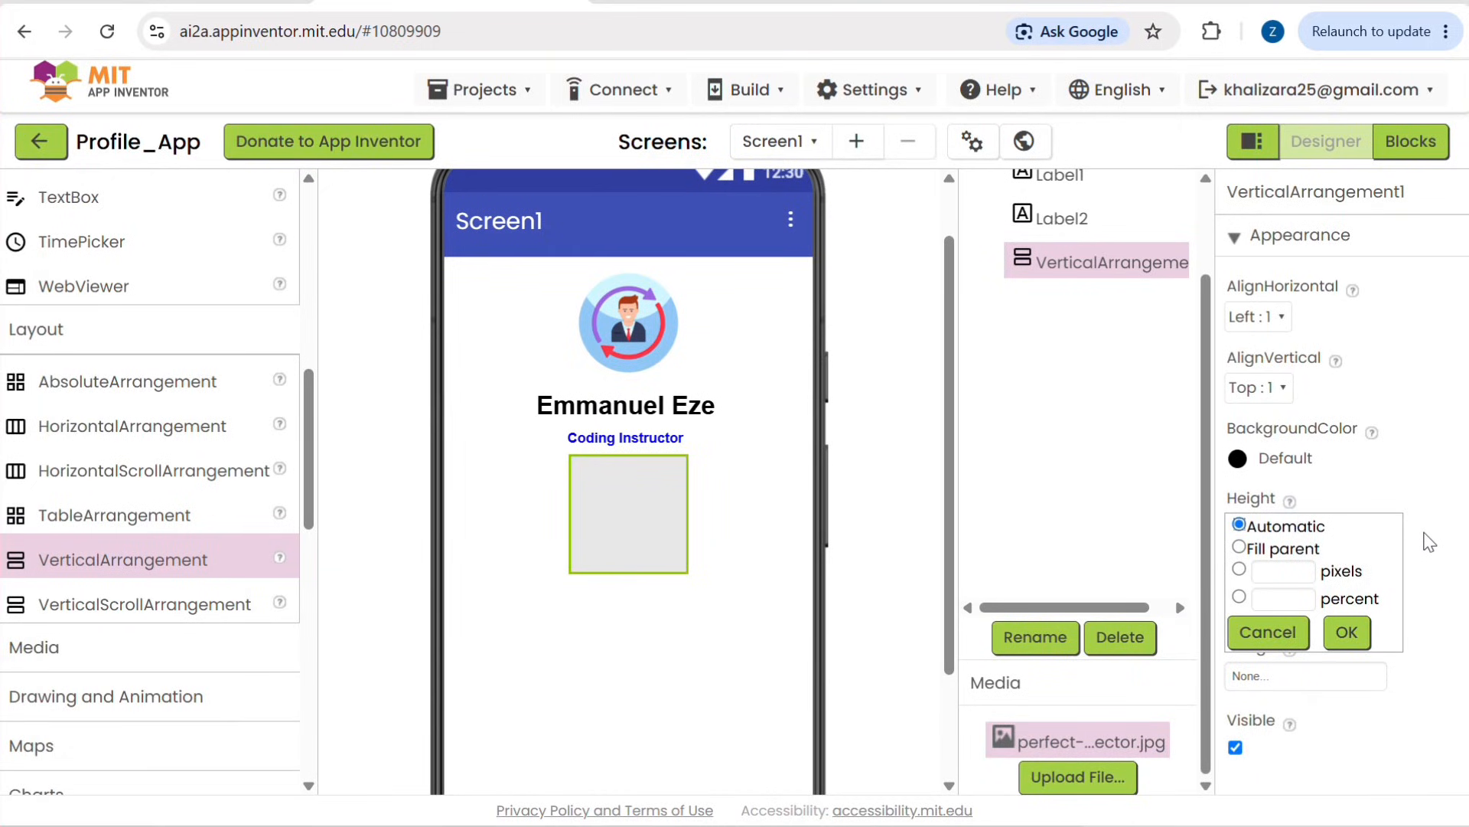
{"action": "left_click", "coordinate": [1428, 542]}
{"action": "left_click", "coordinate": [1270, 605]}
{"action": "left_click", "coordinate": [1282, 645]}
{"action": "left_click", "coordinate": [1292, 674]}
{"action": "right_click", "coordinate": [1292, 675]}
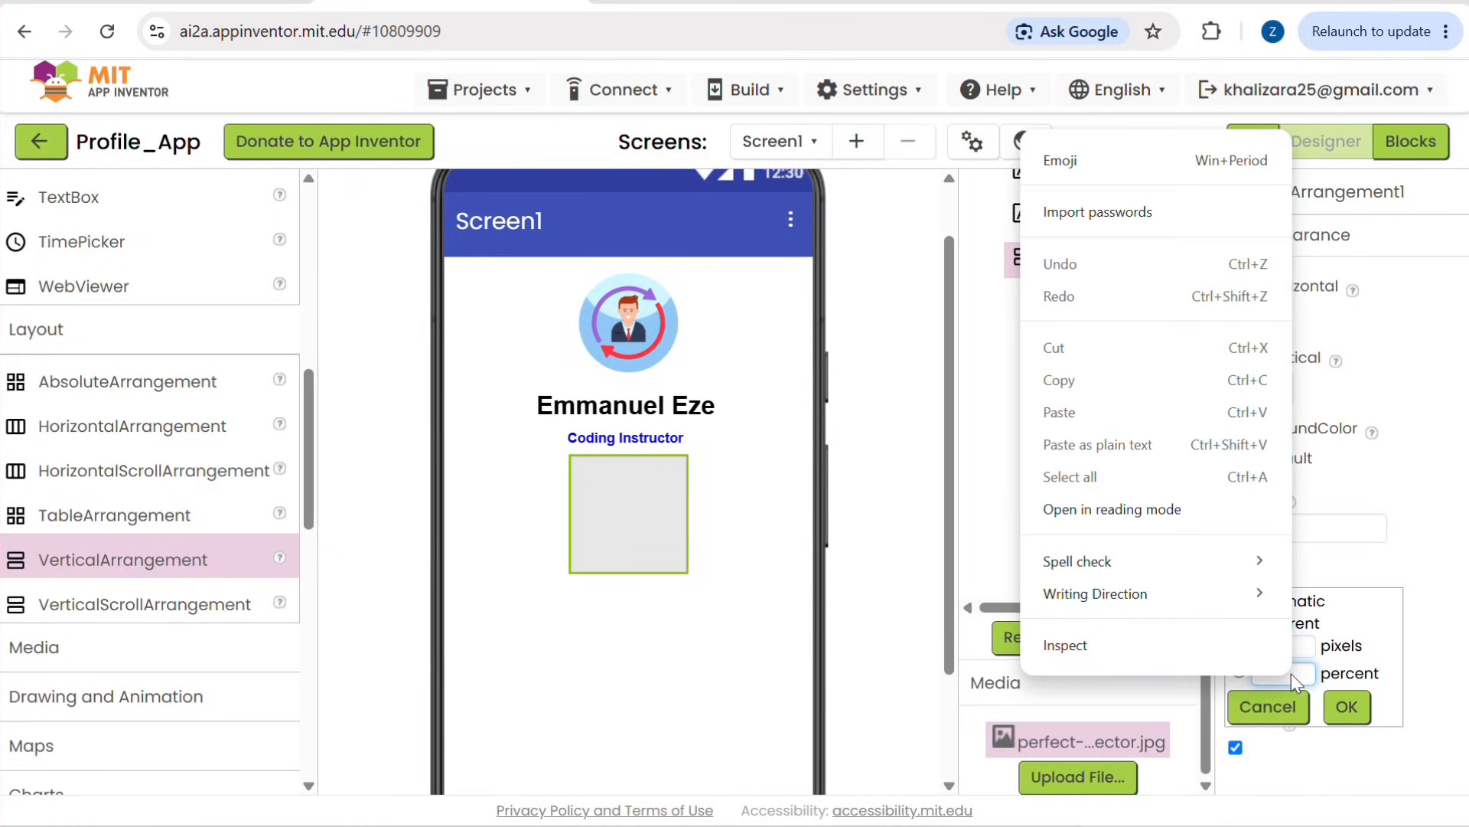
{"action": "left_click", "coordinate": [1301, 677]}
{"action": "type", "text": "90"}
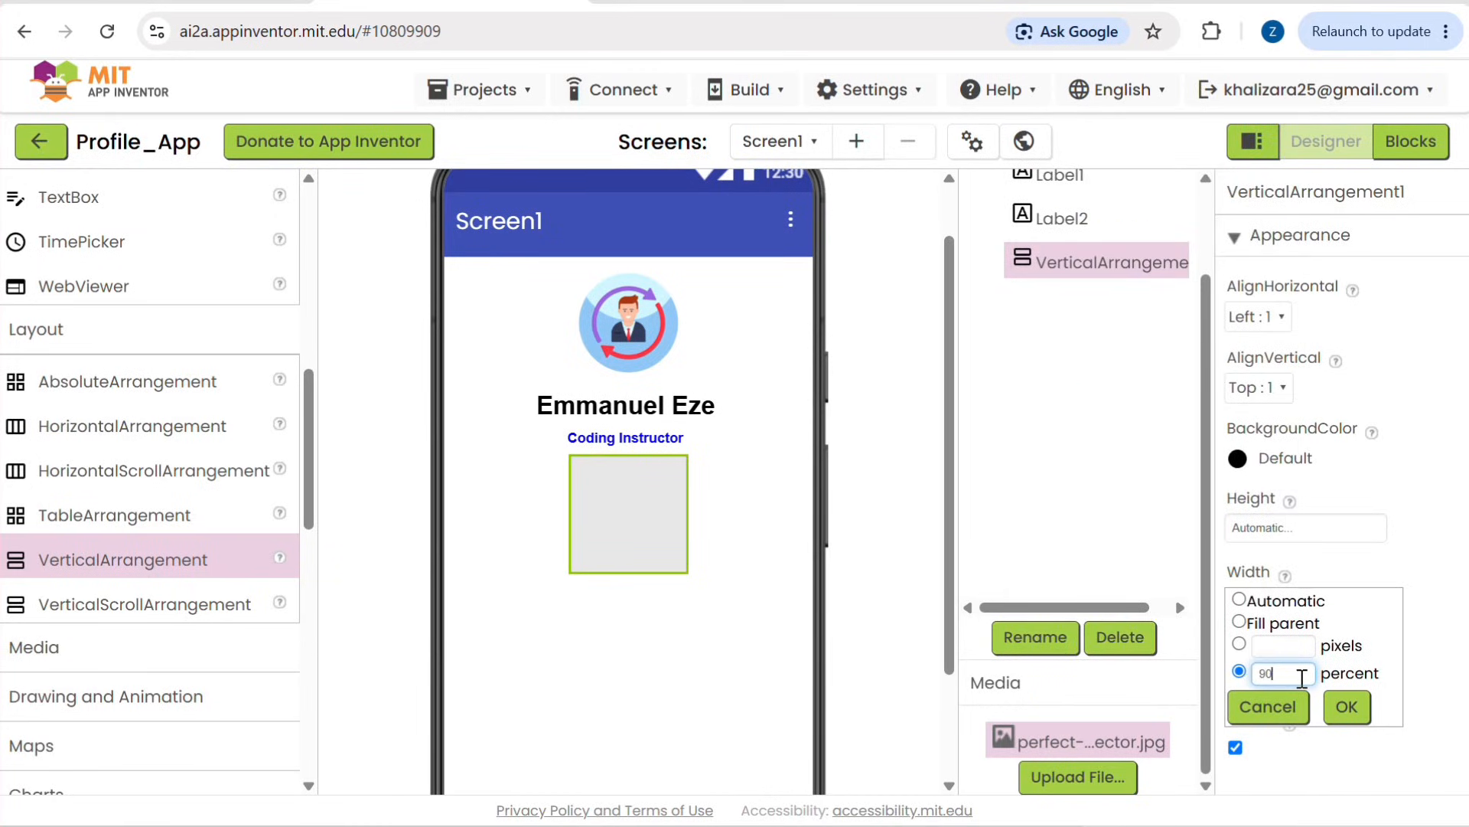
{"action": "left_click", "coordinate": [1347, 705]}
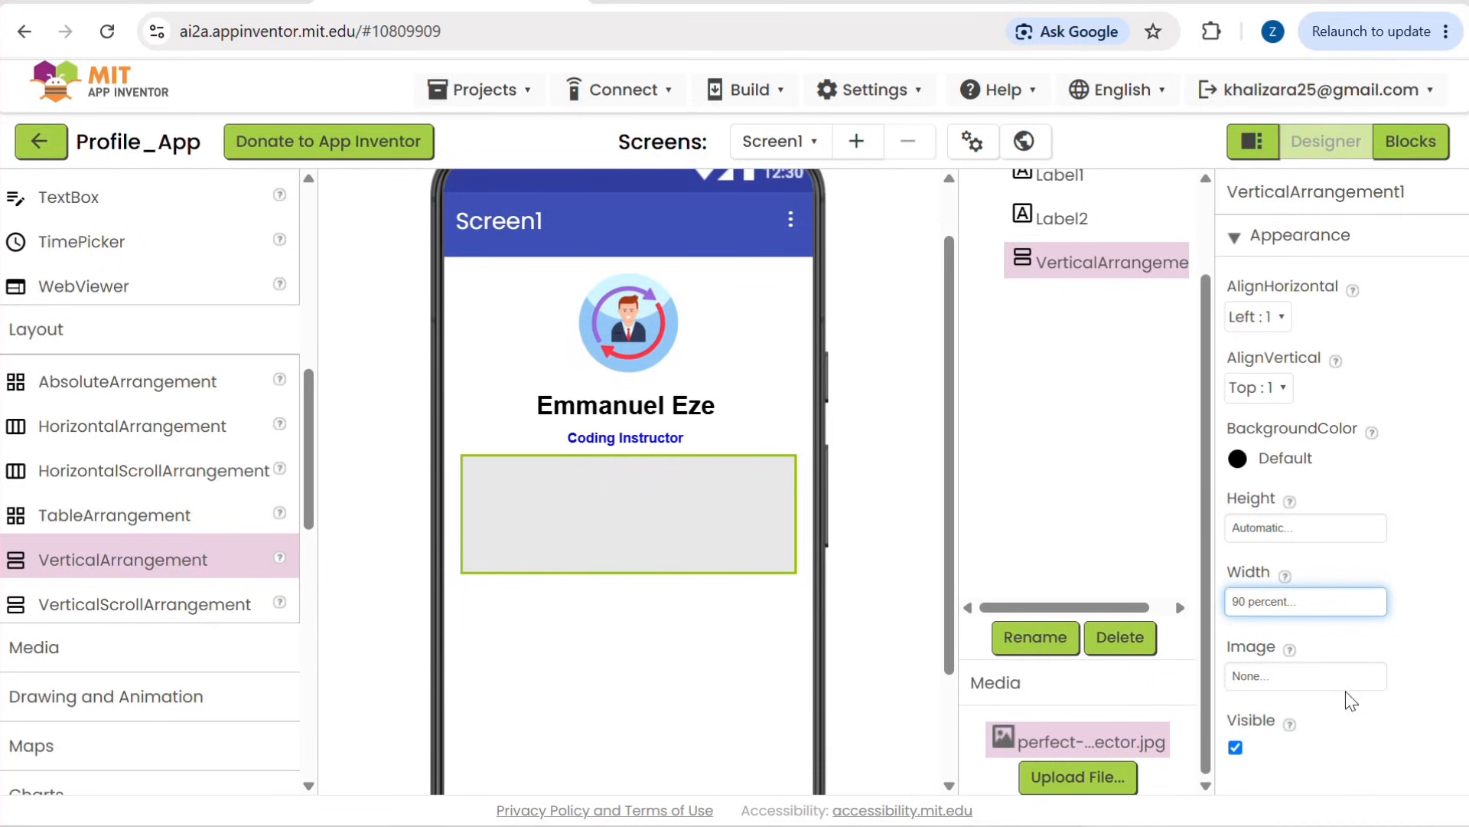
{"action": "left_click", "coordinate": [550, 686]}
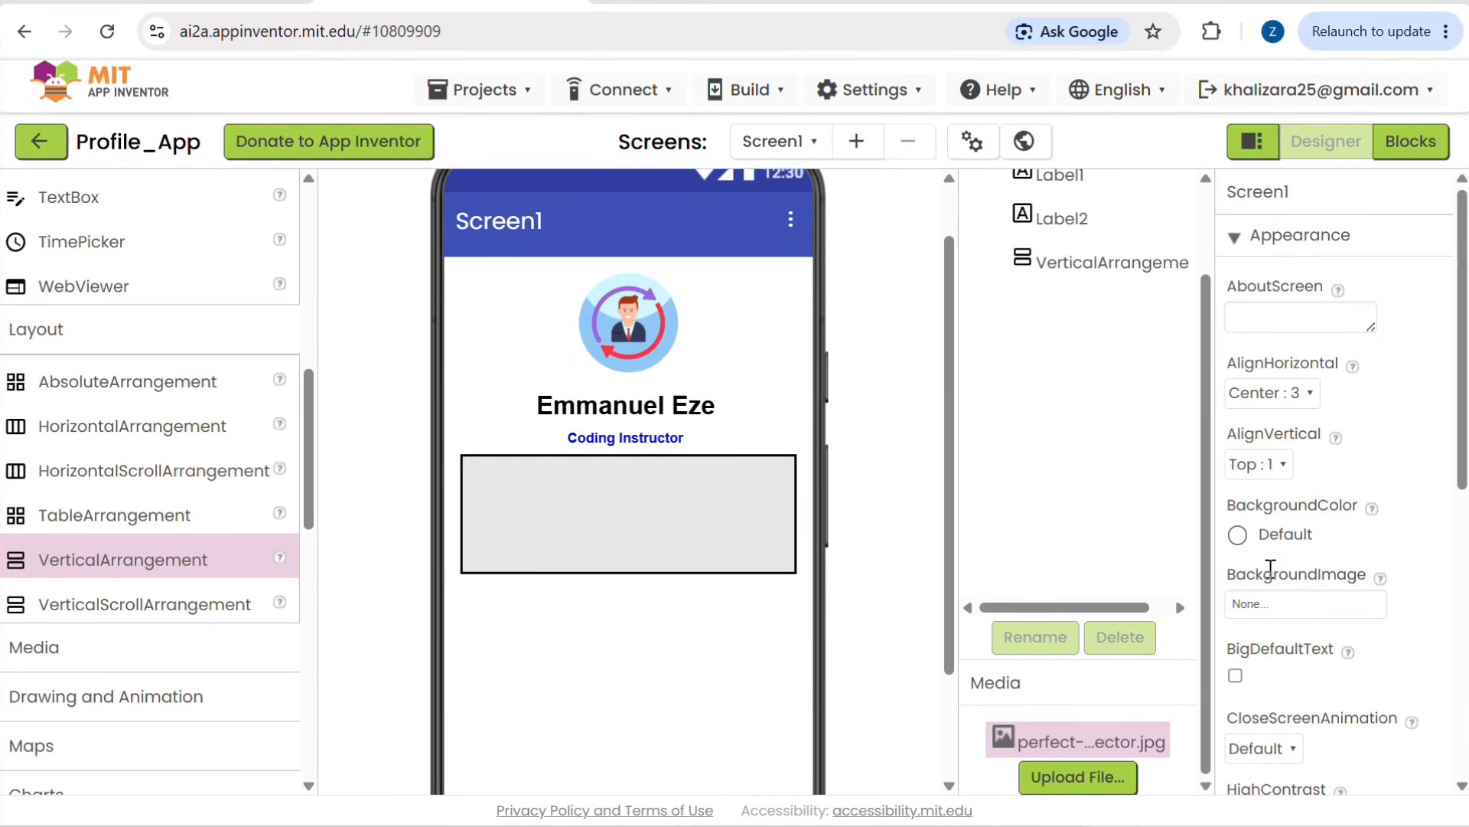
Step: Try to set the background color of the vertical arrangement to Light Gray
{"action": "left_click", "coordinate": [713, 506]}
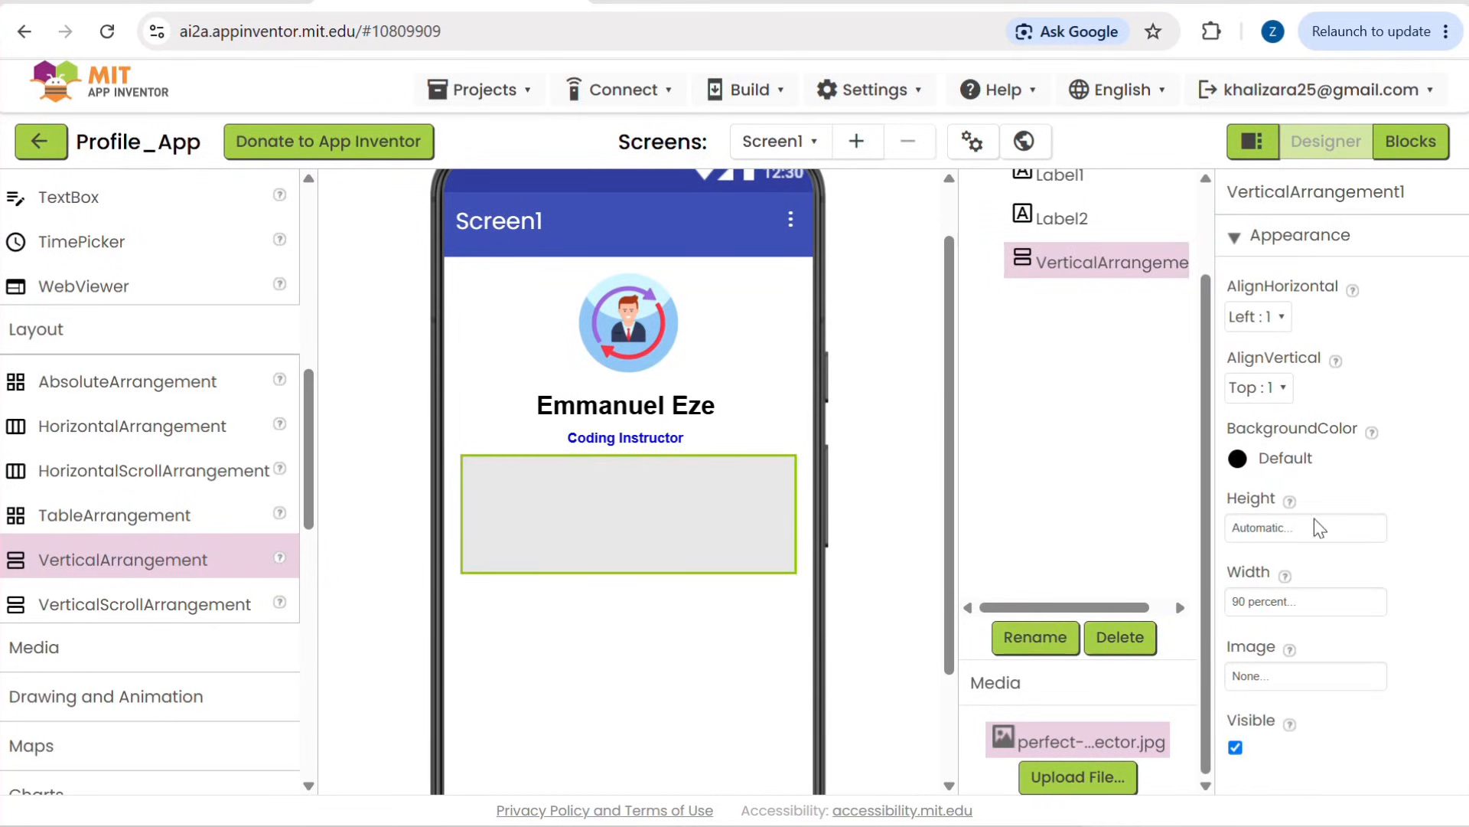
{"action": "left_click", "coordinate": [1238, 459]}
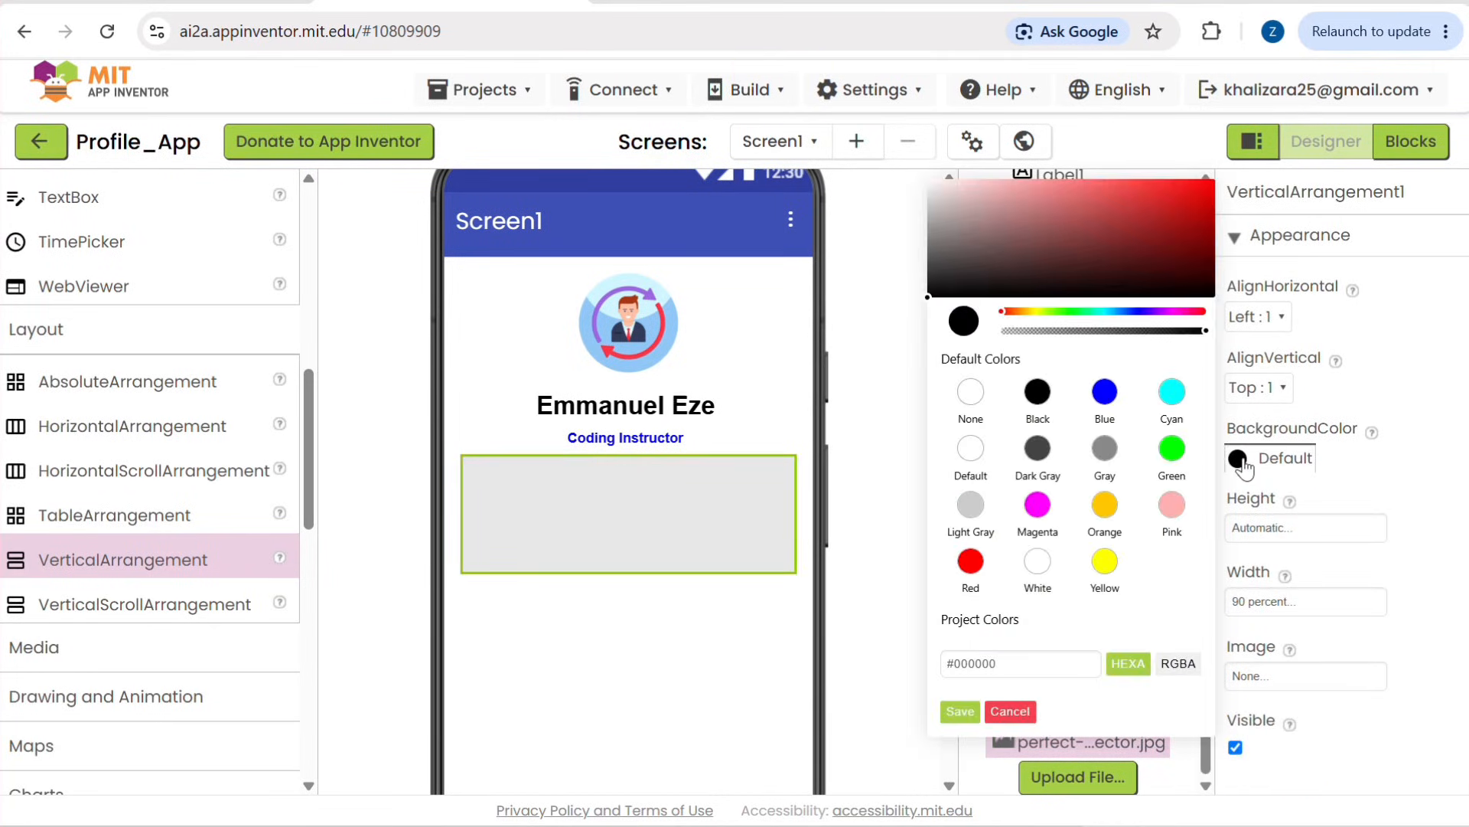
{"action": "left_click", "coordinate": [972, 505]}
{"action": "right_click", "coordinate": [968, 711]}
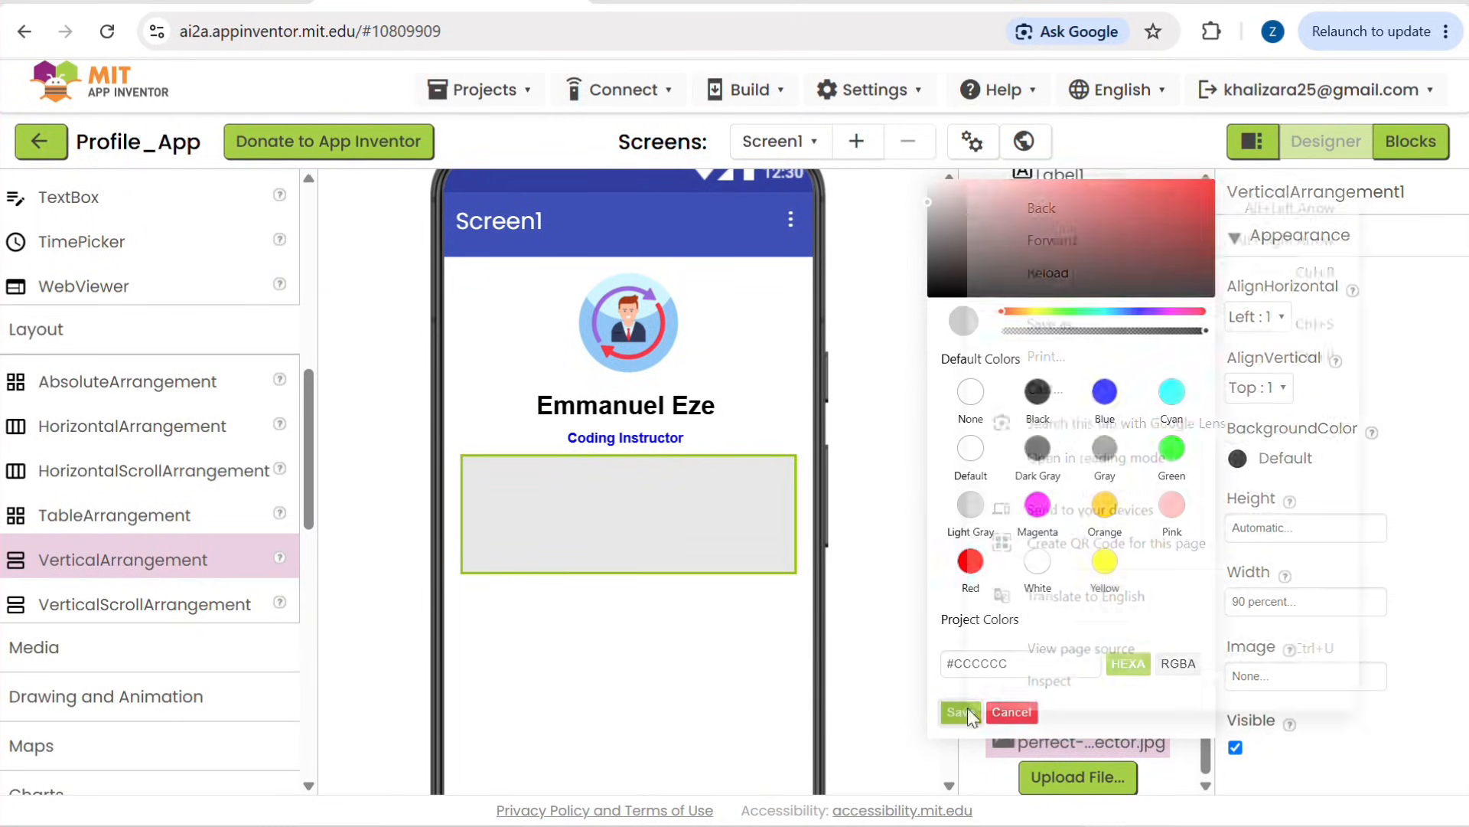
{"action": "left_click", "coordinate": [671, 698]}
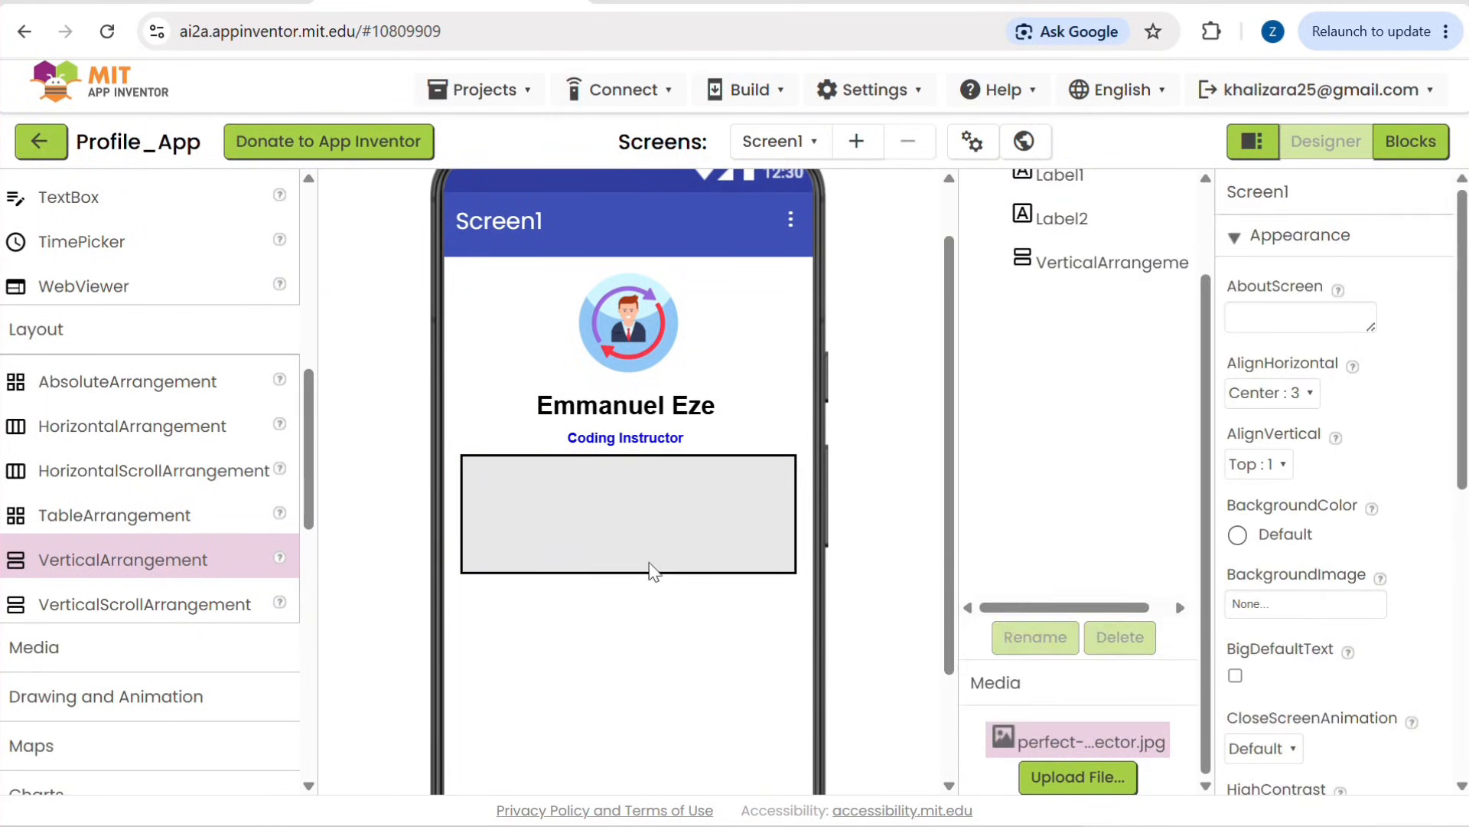
{"action": "left_click", "coordinate": [644, 536]}
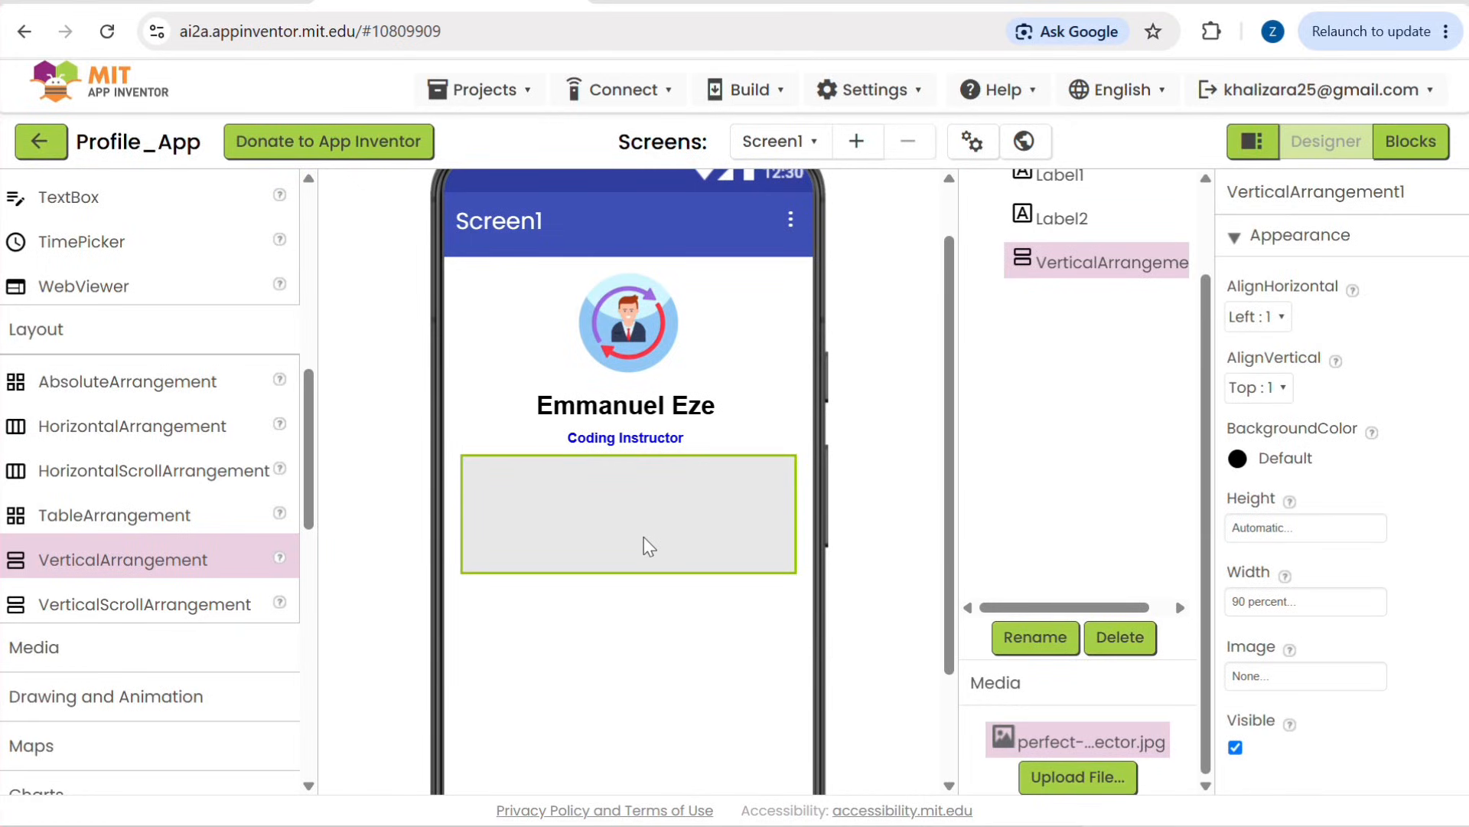
Step: Add two Label components, one under the other, inside the vertical arrangement
{"action": "scroll", "coordinate": [127, 490], "scroll_direction": "up", "scroll_amount": 8}
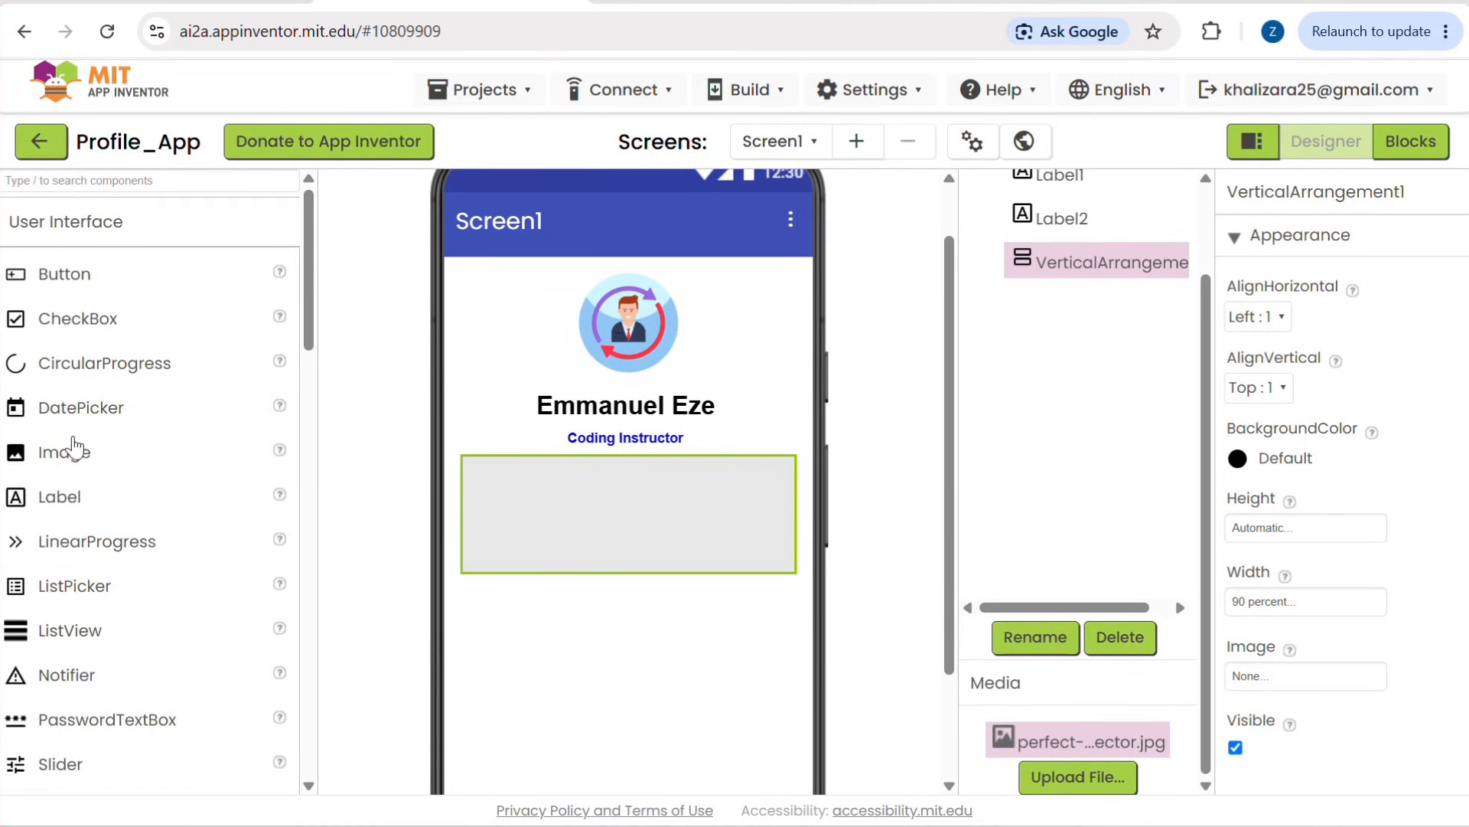
{"action": "left_click_drag", "start_coordinate": [61, 483], "coordinate": [513, 478]}
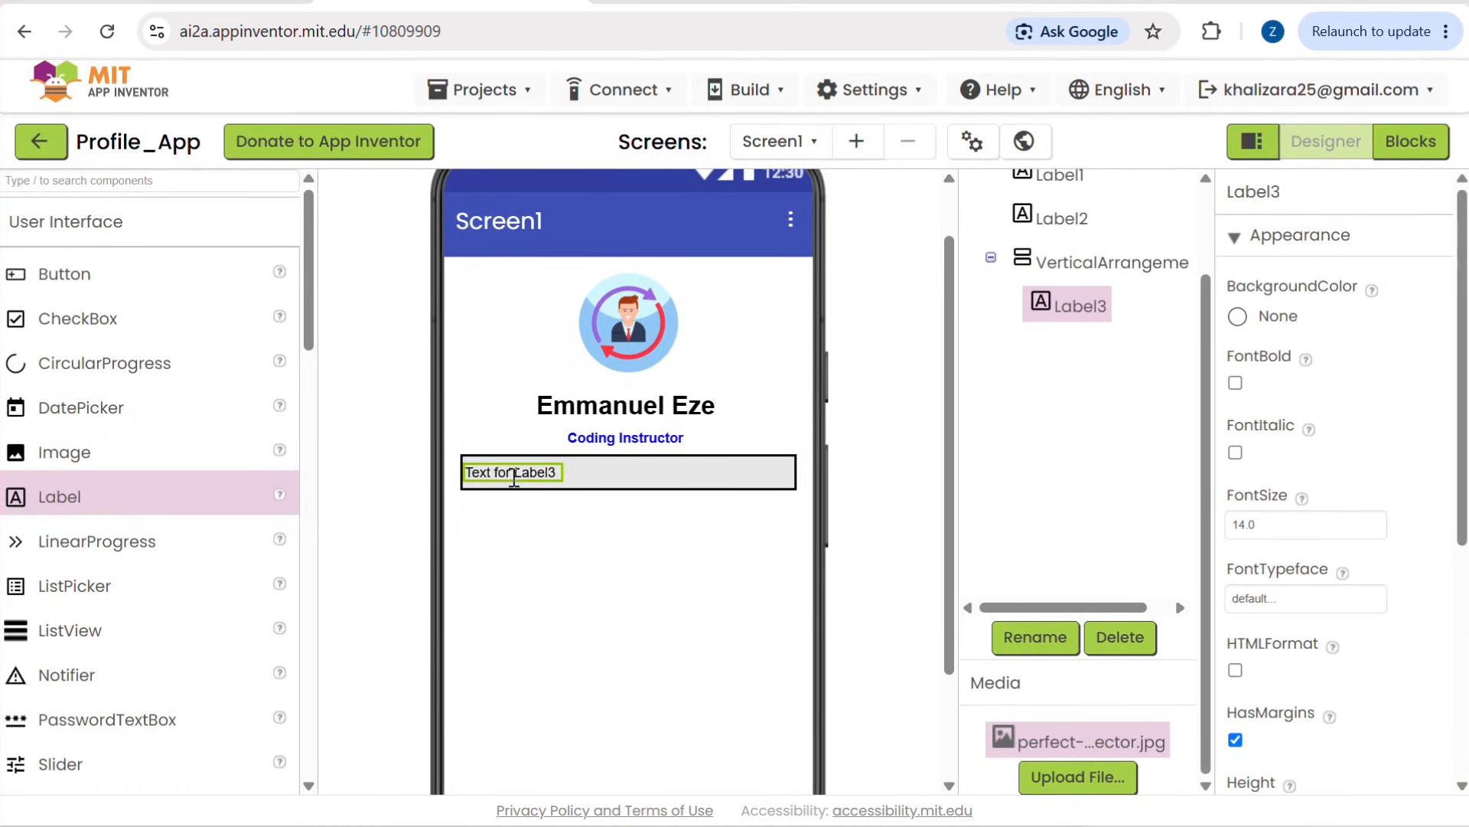
{"action": "scroll", "coordinate": [44, 494], "scroll_direction": "left", "scroll_amount": 2}
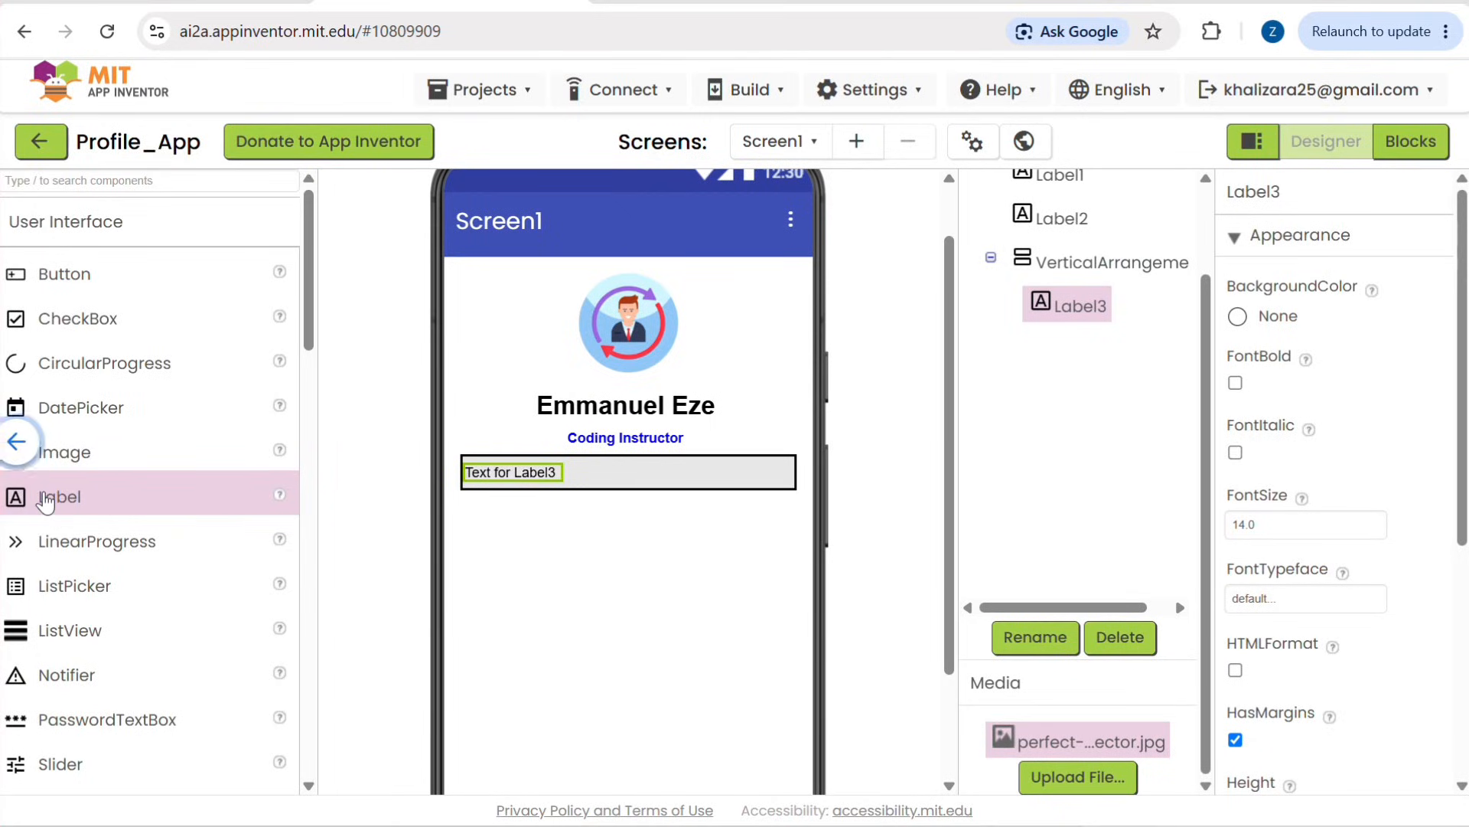
{"action": "left_click_drag", "start_coordinate": [46, 499], "coordinate": [528, 497]}
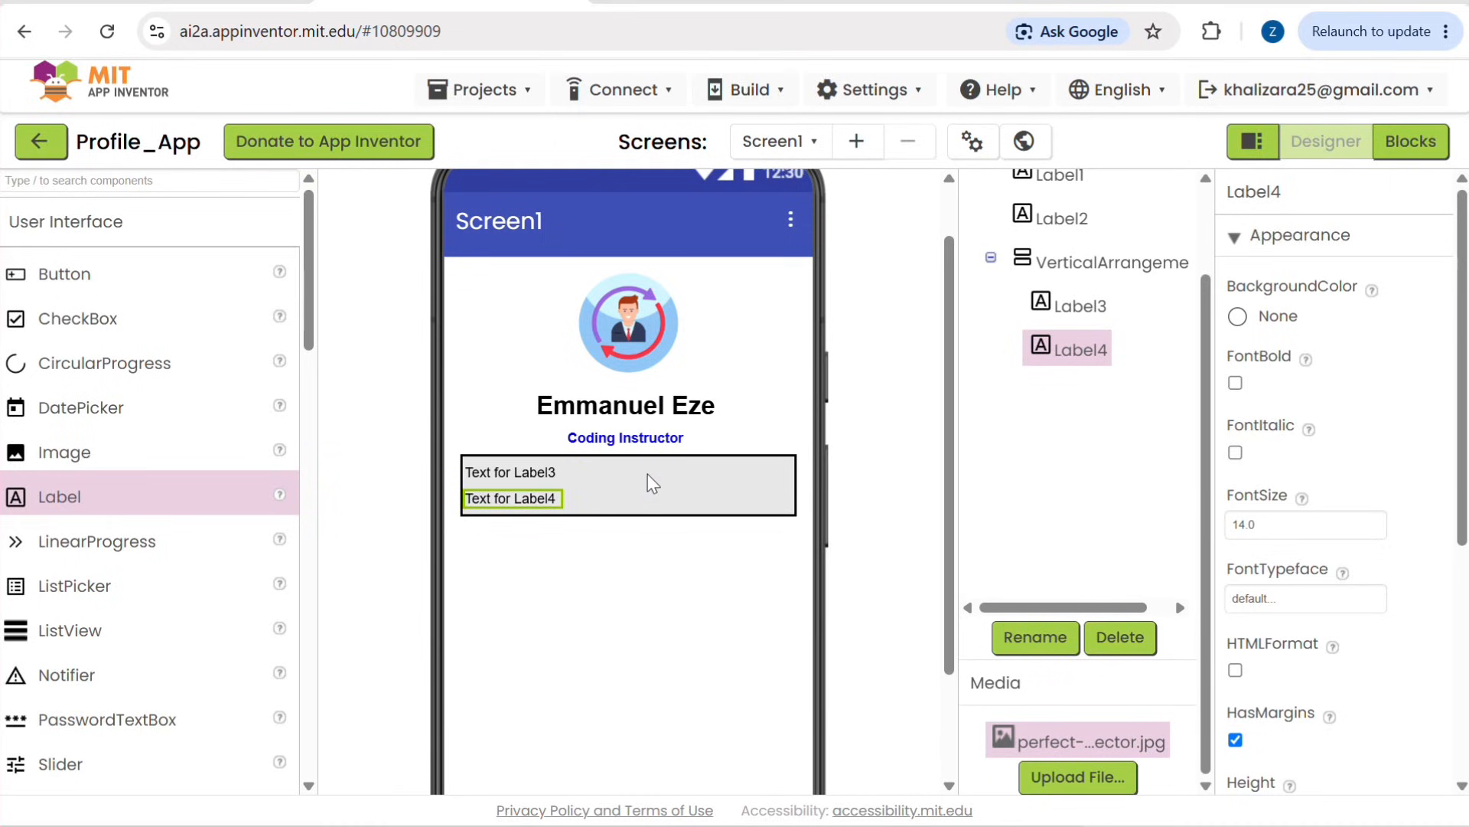
{"action": "left_click", "coordinate": [1098, 264]}
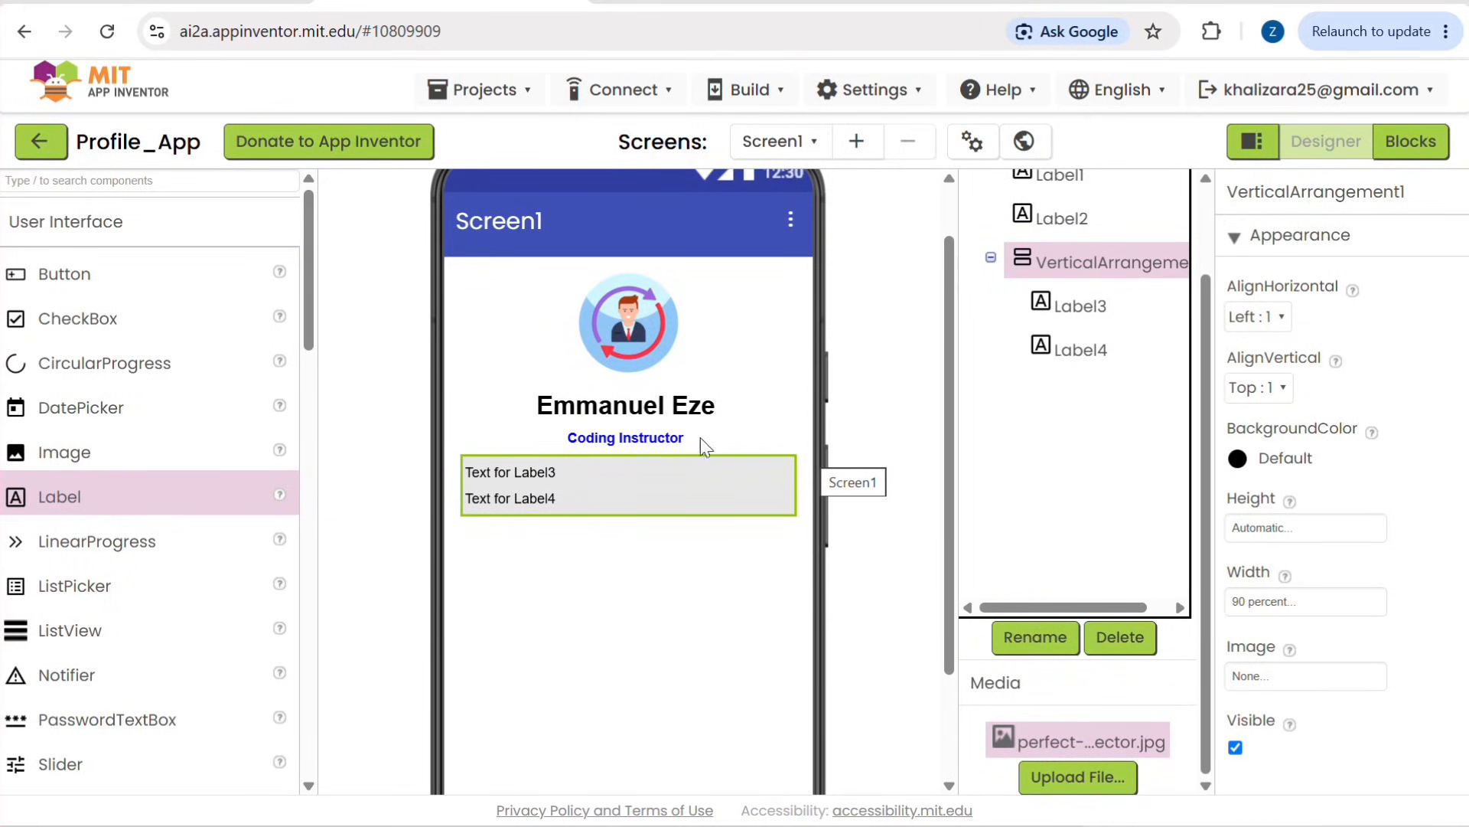
Step: Replace Label3's text with "About Me"
{"action": "left_click", "coordinate": [540, 469]}
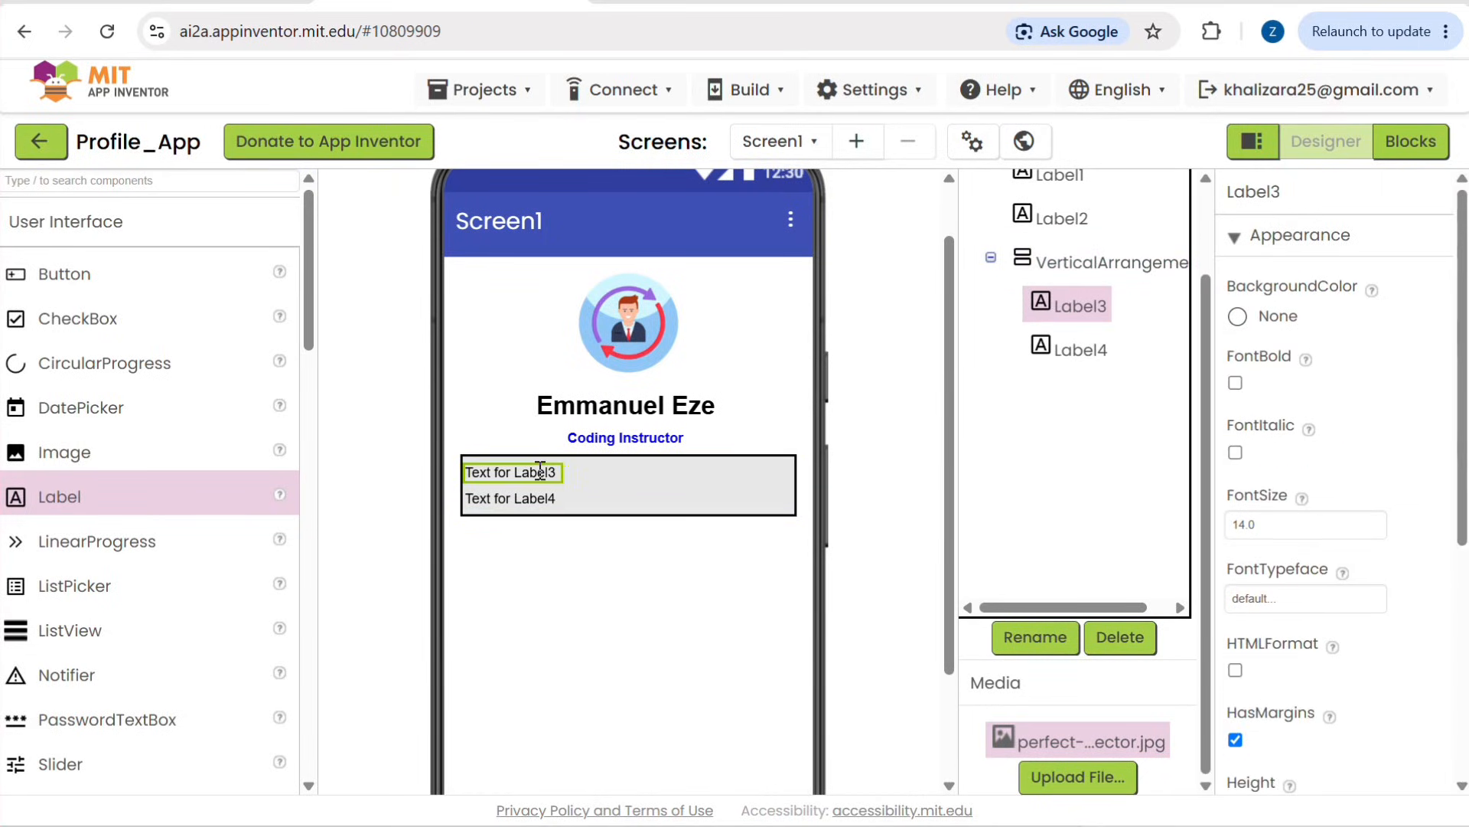
{"action": "scroll", "coordinate": [1238, 559], "scroll_direction": "down", "scroll_amount": 1}
{"action": "scroll", "coordinate": [1238, 559], "scroll_direction": "down", "scroll_amount": 3}
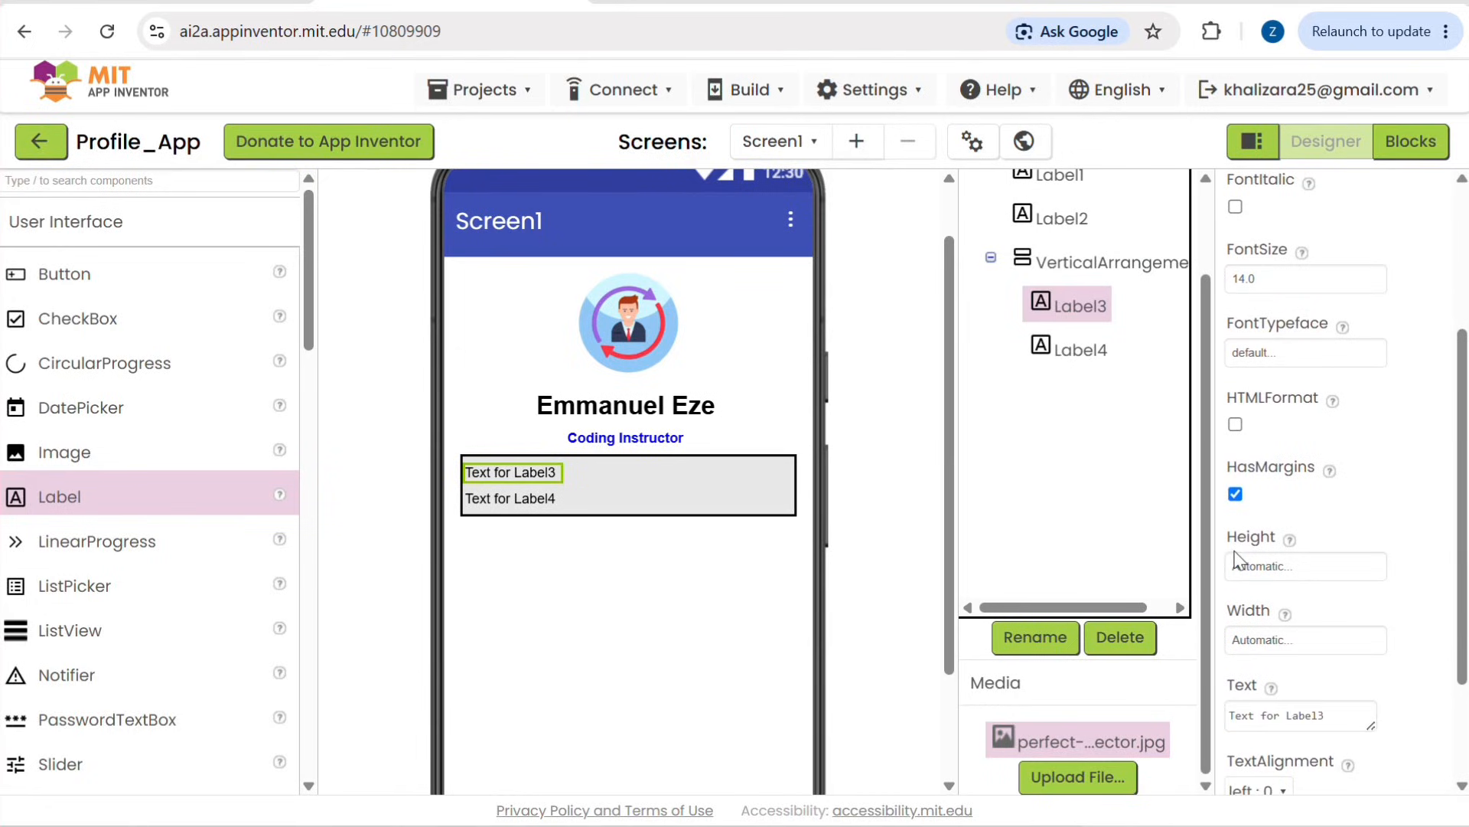
{"action": "left_click_drag", "start_coordinate": [1342, 714], "coordinate": [1162, 753]}
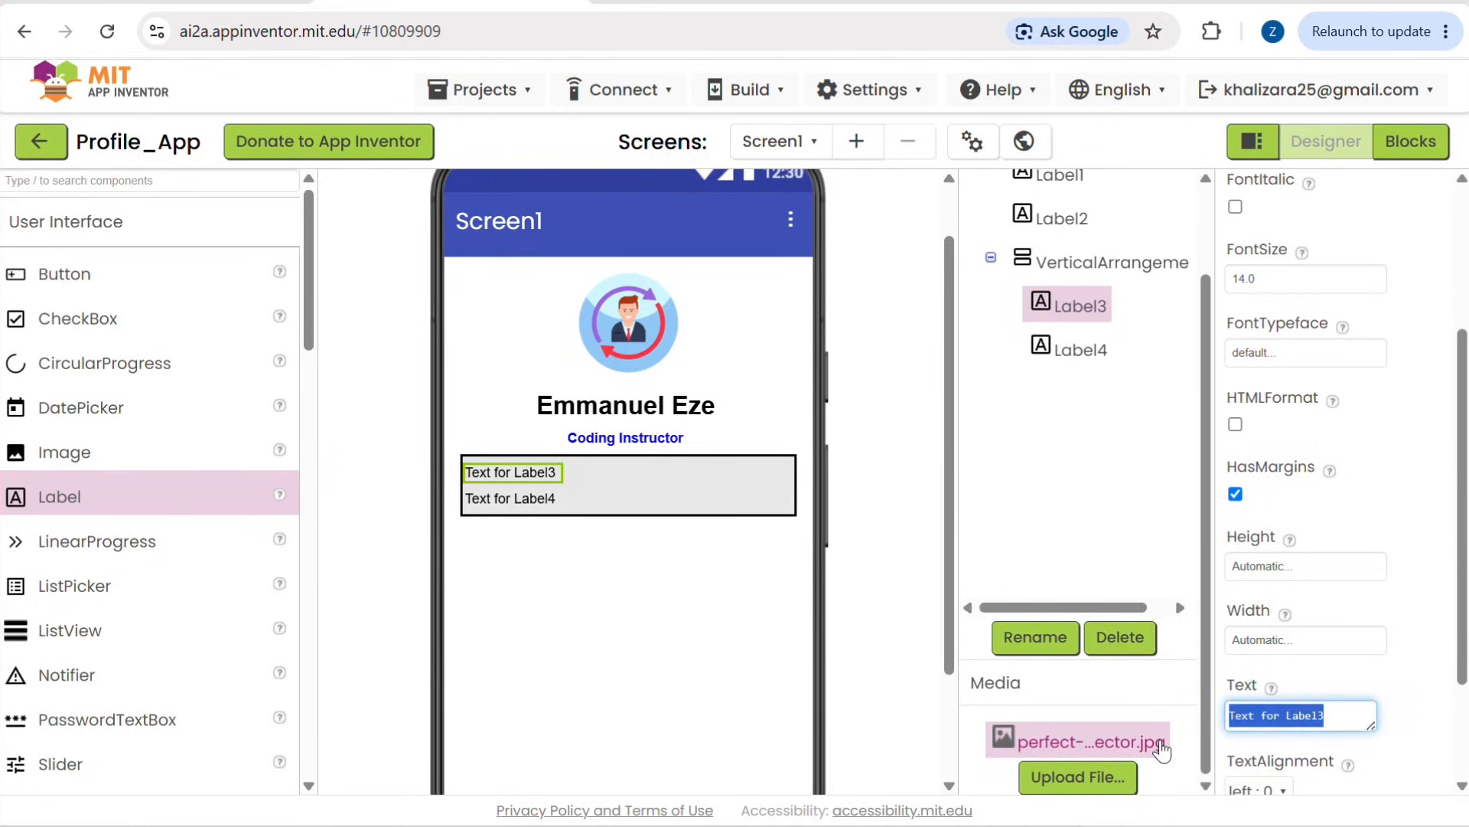
{"action": "key", "text": "BackSpace"}
{"action": "type", "text": "About Me"}
{"action": "key", "text": "Return"}
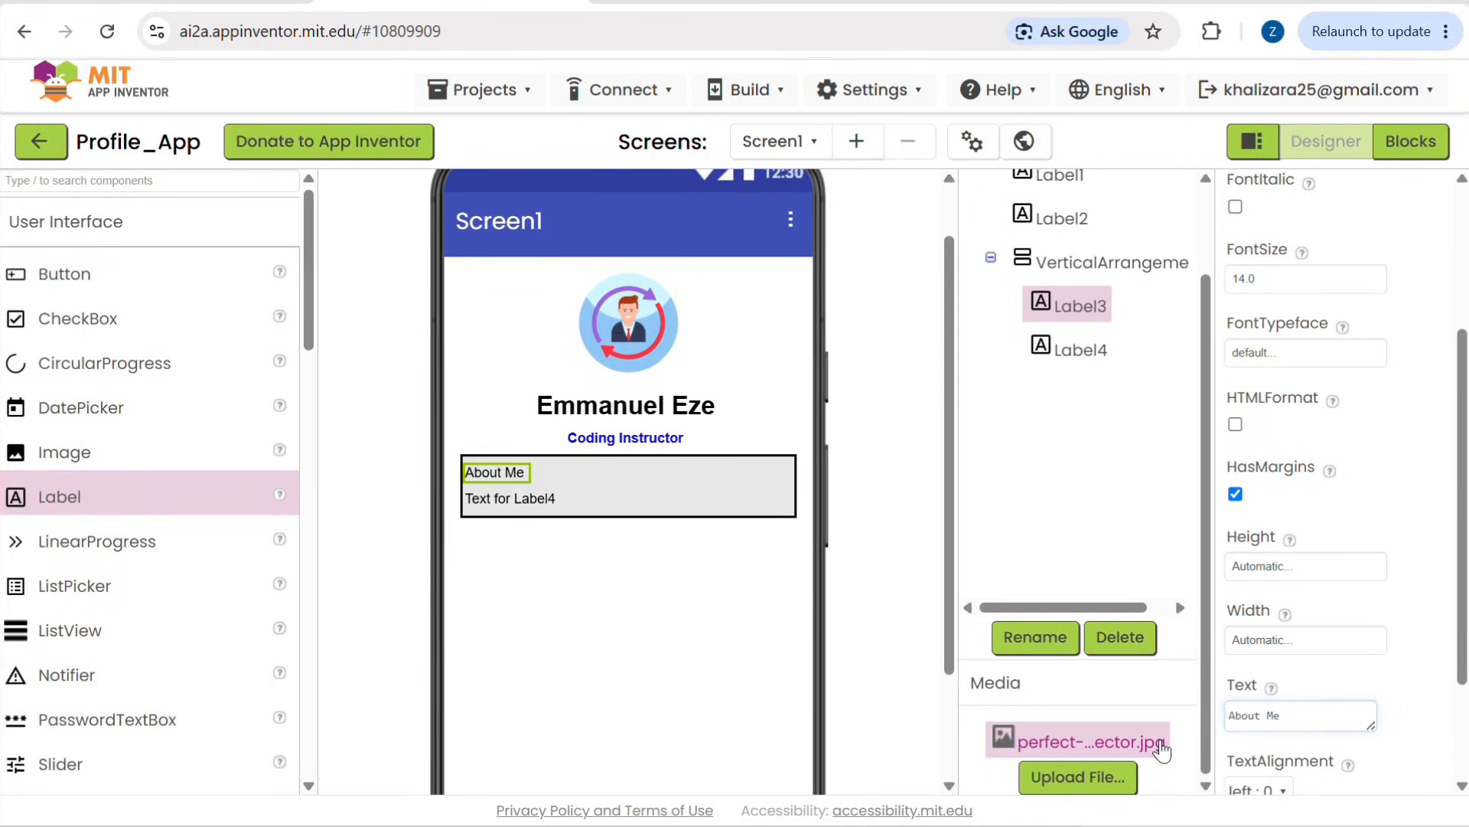
Step: Enlarge the text box for Label4 and replace its text with "I am a coding Instructor,"
{"action": "left_click", "coordinate": [541, 498]}
{"action": "mouse_move", "coordinate": [557, 497]}
{"action": "left_mouse_down"}
{"action": "mouse_move", "coordinate": [540, 496]}
{"action": "mouse_move", "coordinate": [552, 498]}
{"action": "left_mouse_up"}
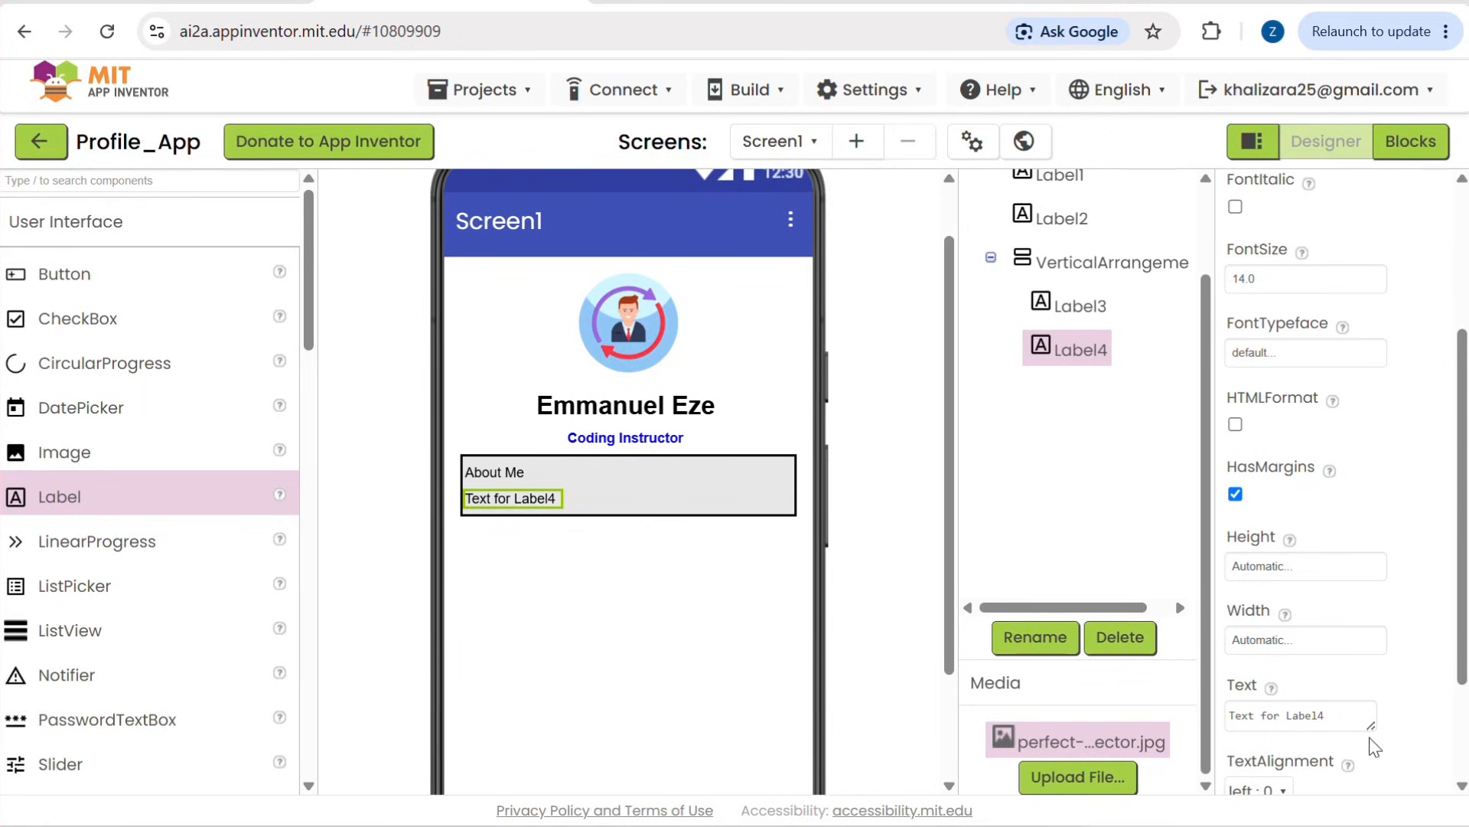
{"action": "left_click", "coordinate": [1309, 714]}
{"action": "key", "text": "ctrl+a"}
{"action": "key", "text": "BackSpace"}
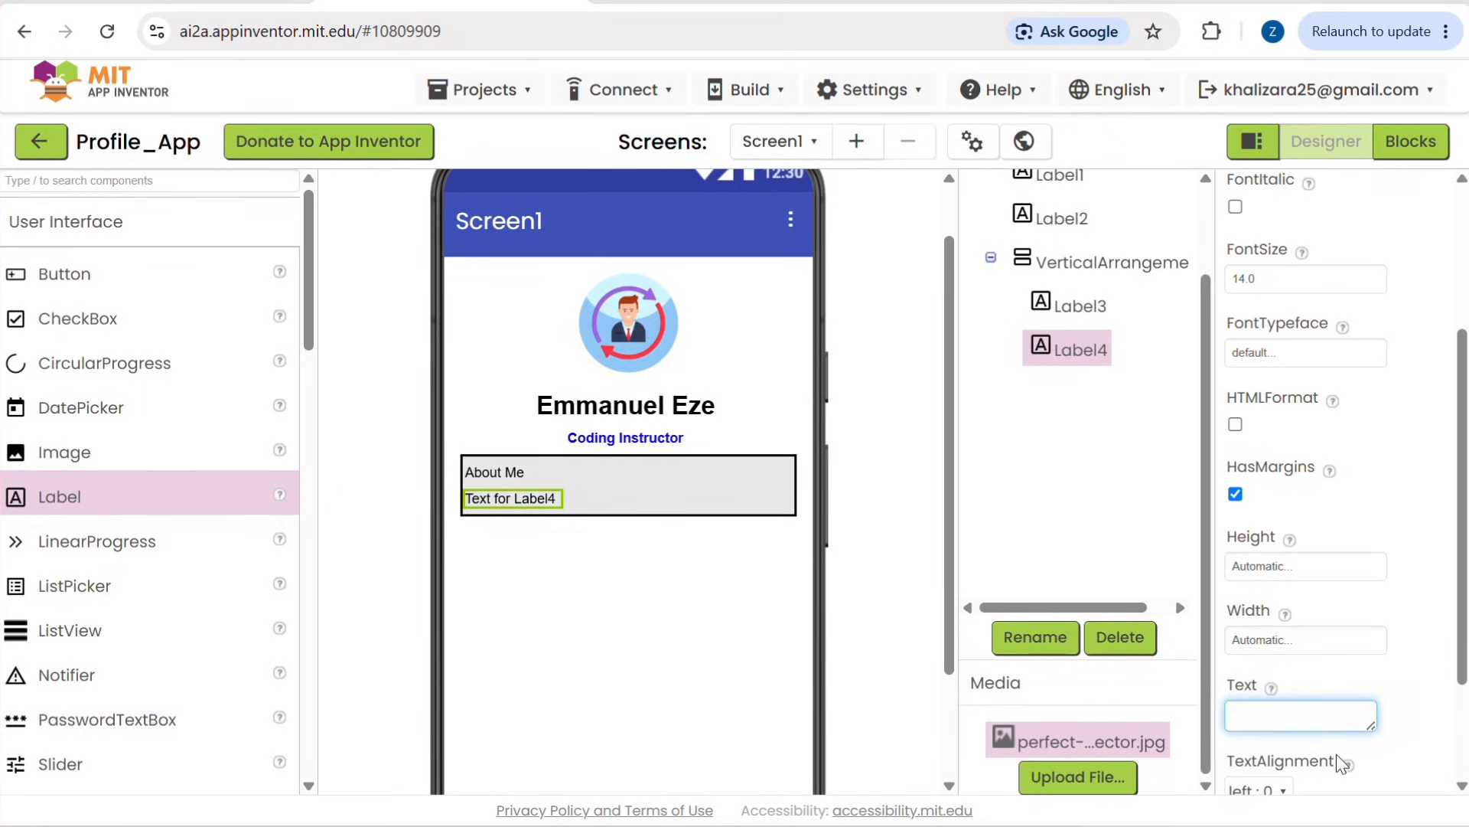
{"action": "left_click_drag", "start_coordinate": [1371, 727], "coordinate": [1463, 790]}
{"action": "scroll", "coordinate": [1338, 530], "scroll_direction": "down", "scroll_amount": 3}
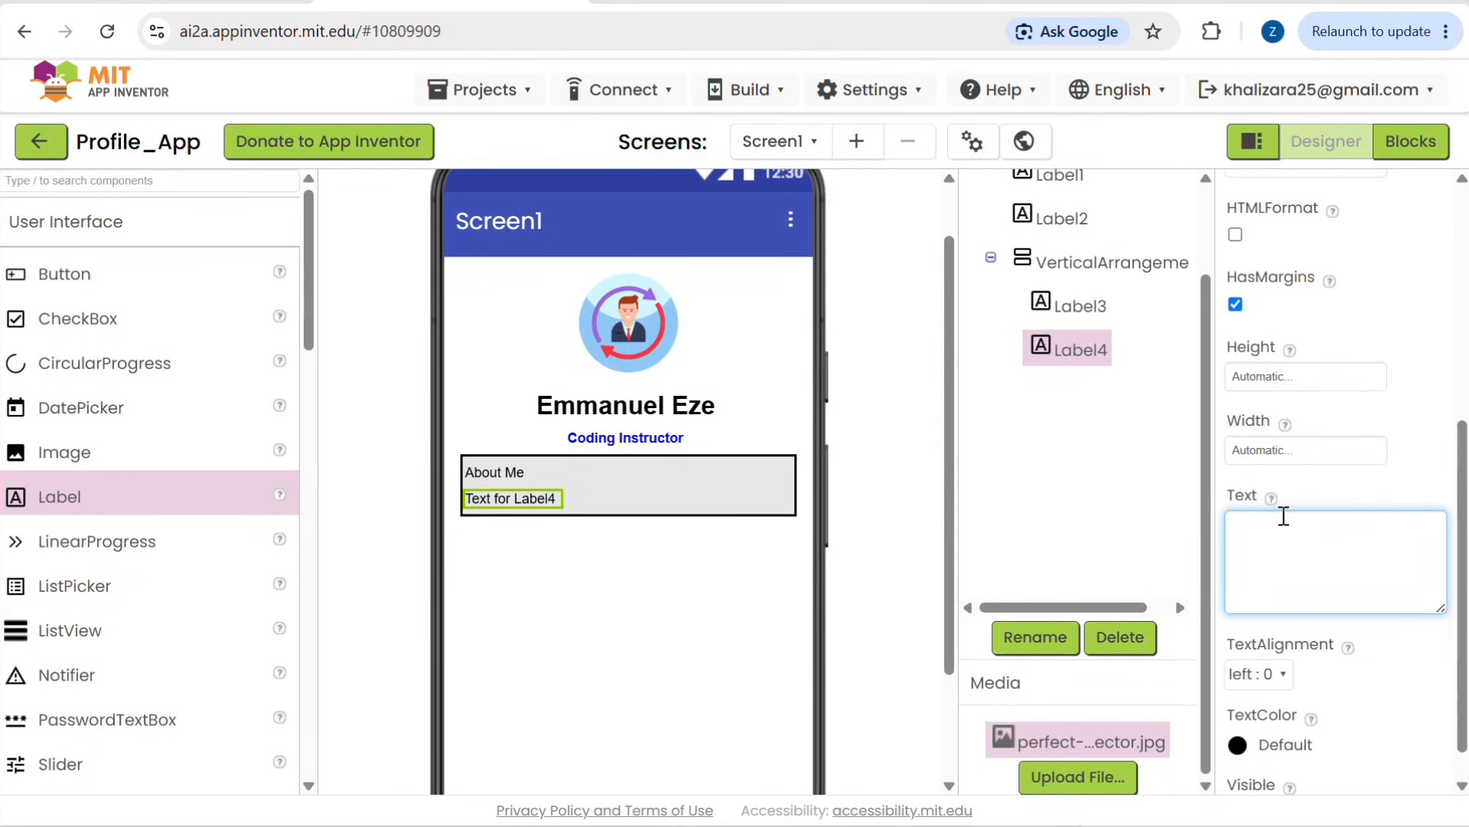
{"action": "type", "text": ","}
{"action": "type", "text": "m"}
{"action": "type", "text": " a c"}
{"action": "type", "text": "oding I"}
{"action": "type", "text": "nstruct"}
{"action": "type", "text": "or"}
{"action": "type", "text": ","}
Step: Extend the text of Label2, under the name, to "Coding Instructor & Developer"
{"action": "left_click", "coordinate": [674, 439]}
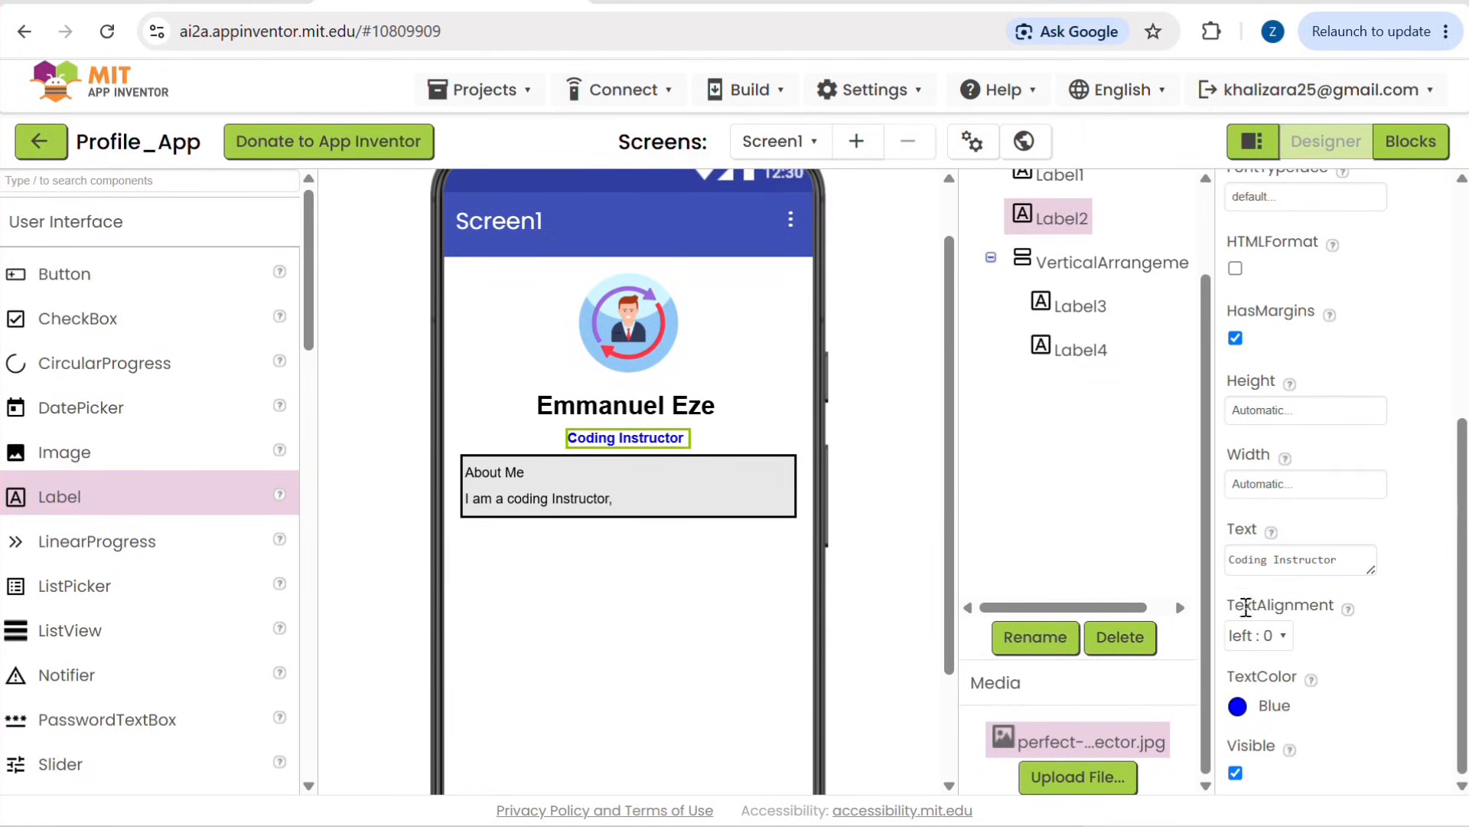
{"action": "left_click", "coordinate": [1334, 557]}
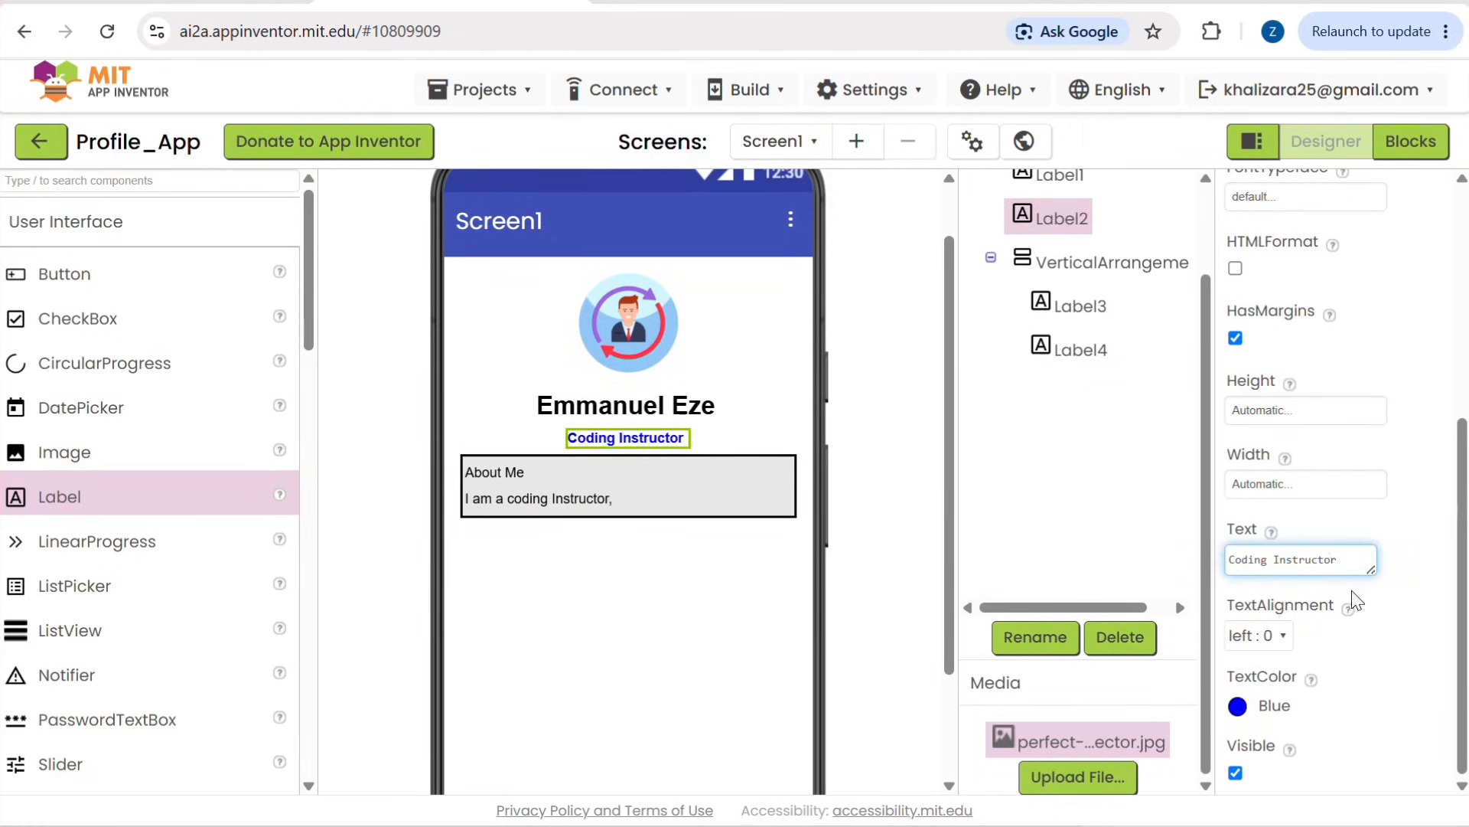
{"action": "left_click", "coordinate": [1351, 590]}
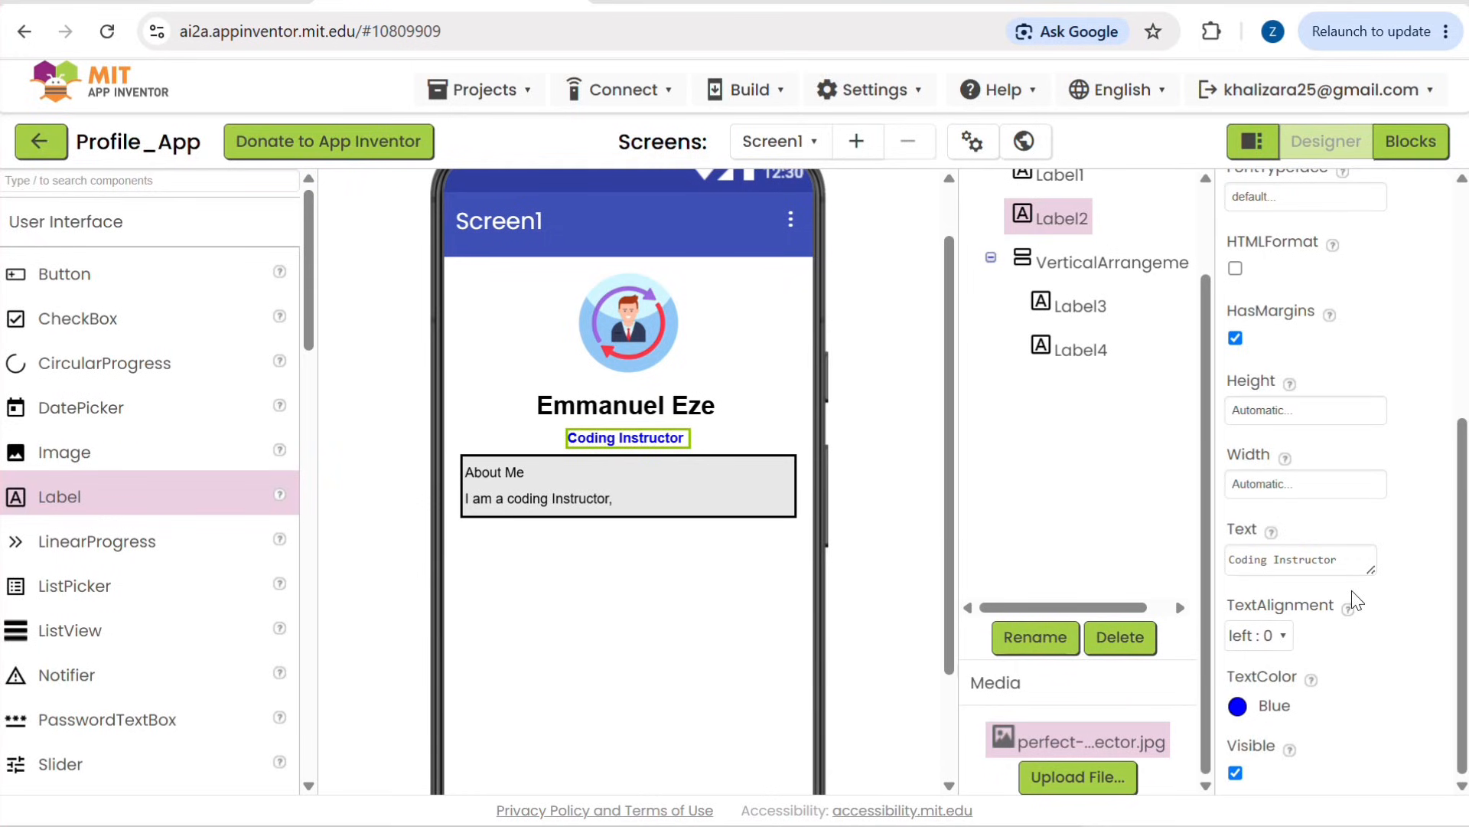
{"action": "left_click", "coordinate": [1330, 556]}
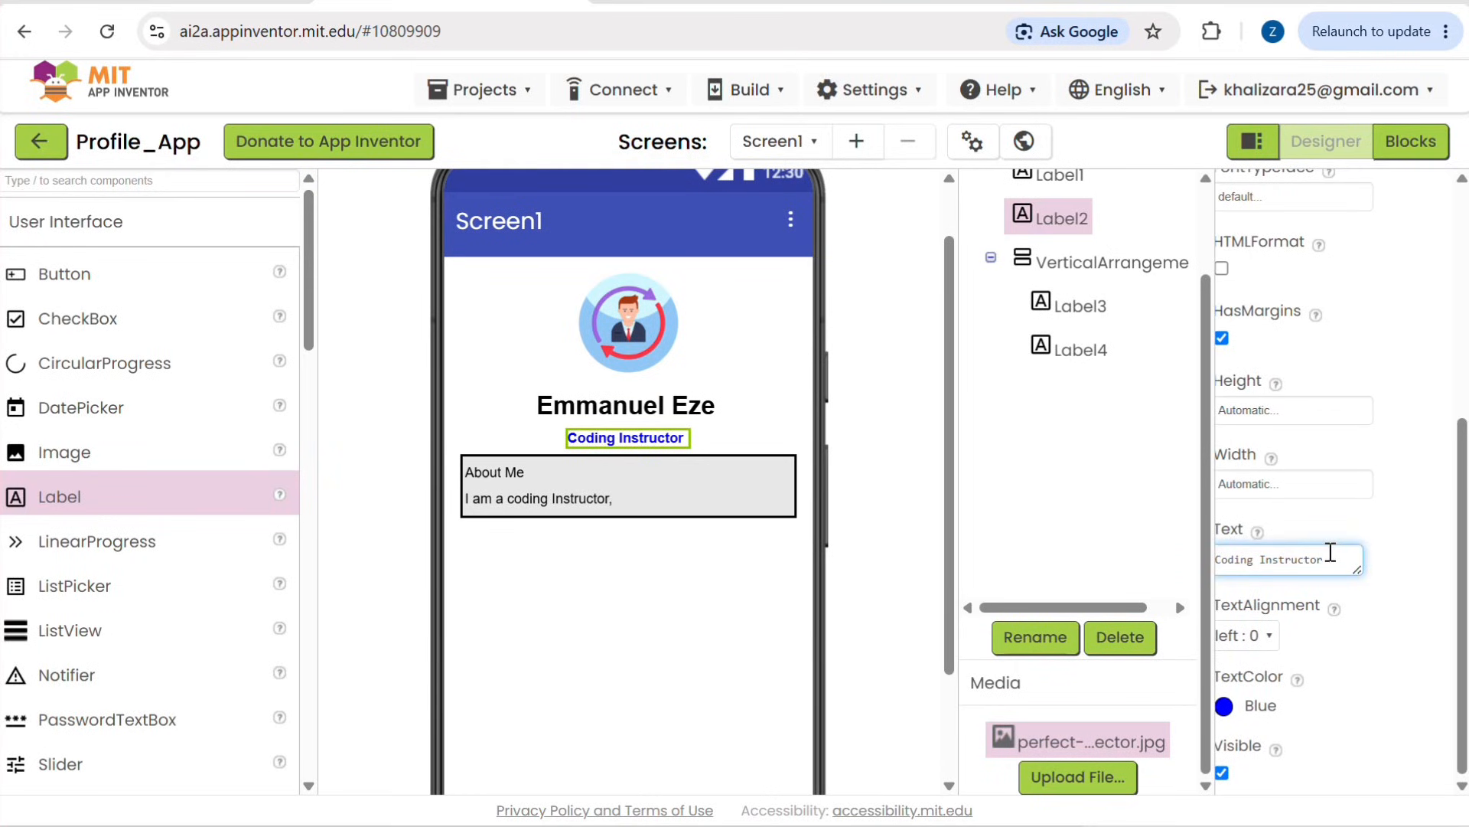
{"action": "type", "text": "& Developer"}
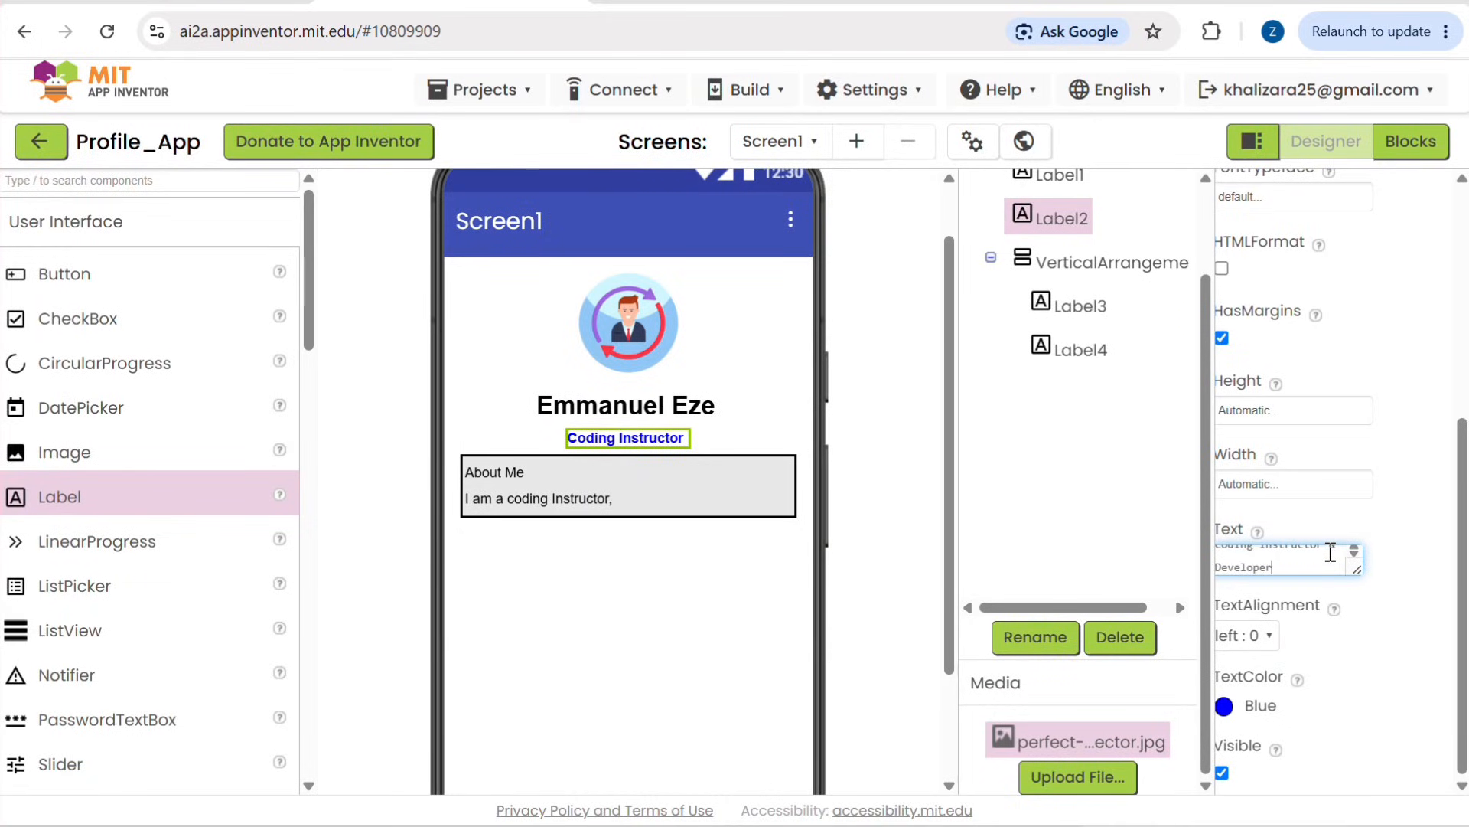
{"action": "key", "text": "Return"}
Step: Change Label4's text to "I am a coding Instructor and a developer passionate about teaching young minds"
{"action": "left_click", "coordinate": [610, 498]}
{"action": "left_click", "coordinate": [1408, 559]}
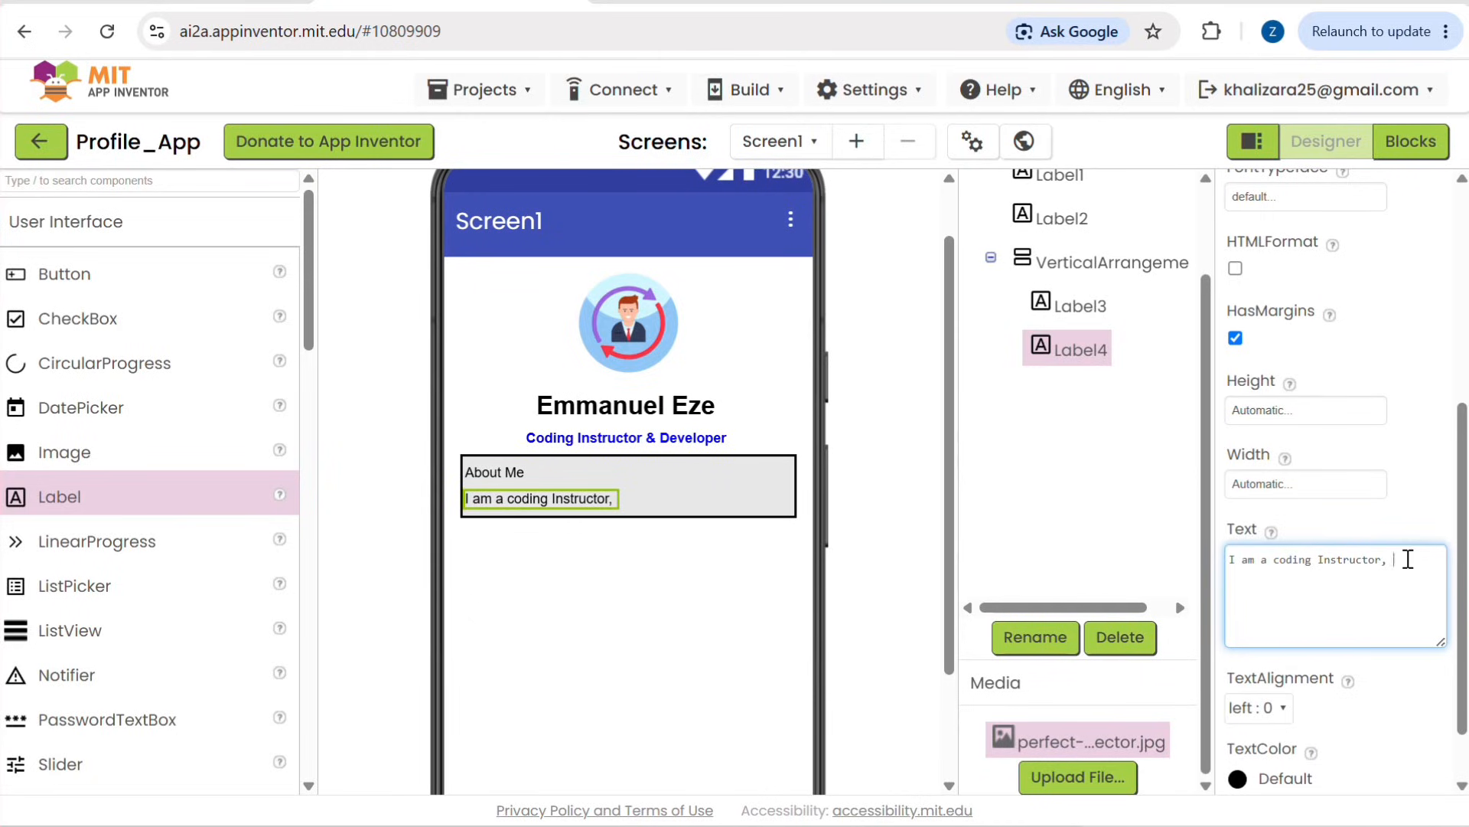
{"action": "type", "text": "and a desi"}
{"action": "key", "text": "BackSpace"}
{"action": "key", "text": "BackSpace"}
{"action": "type", "text": "eveloper passionate abo"}
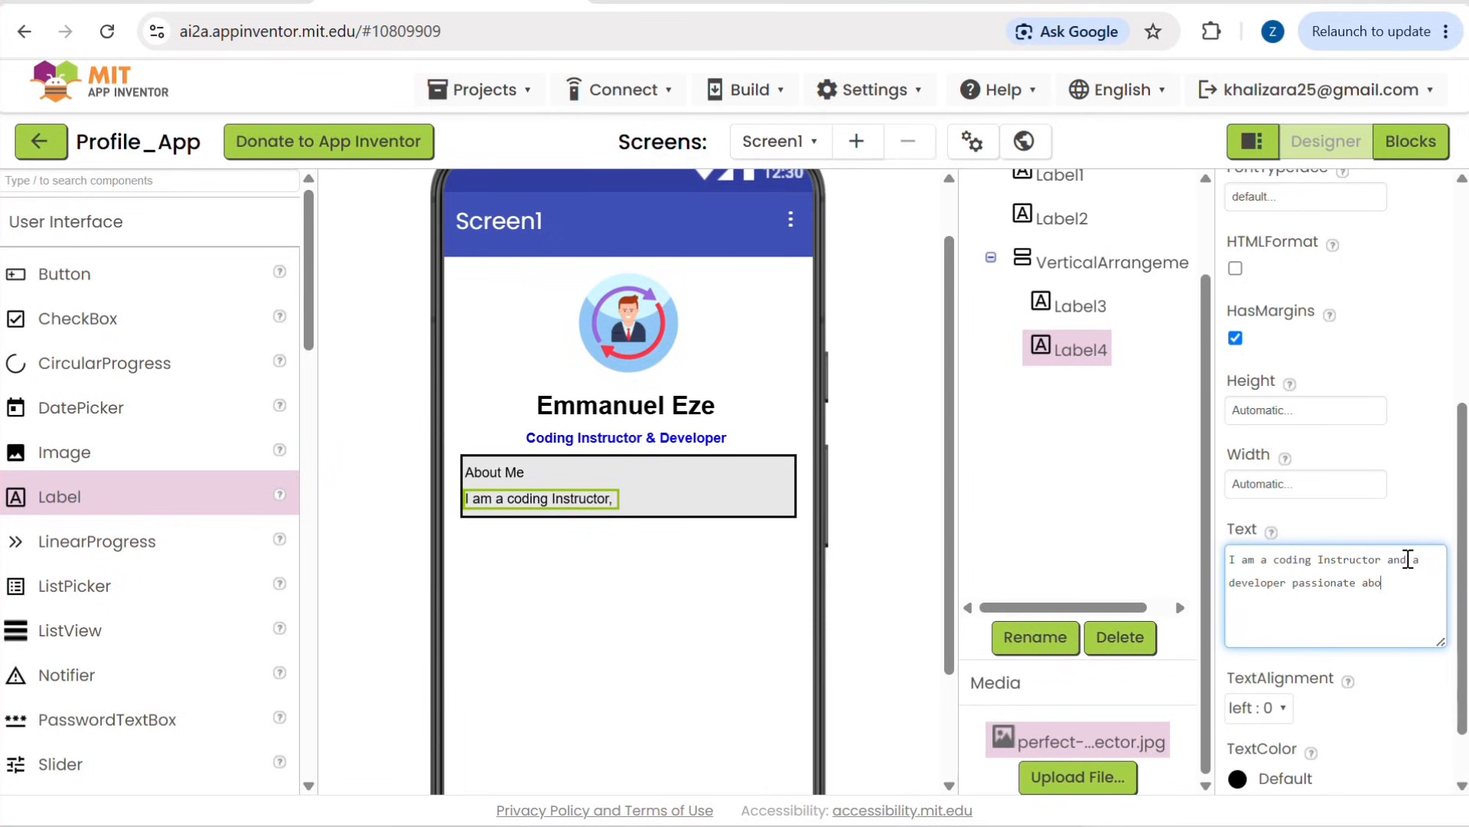
{"action": "type", "text": "ut teaching young minds"}
{"action": "left_click", "coordinate": [1408, 559]}
{"action": "type", "text": "I love"}
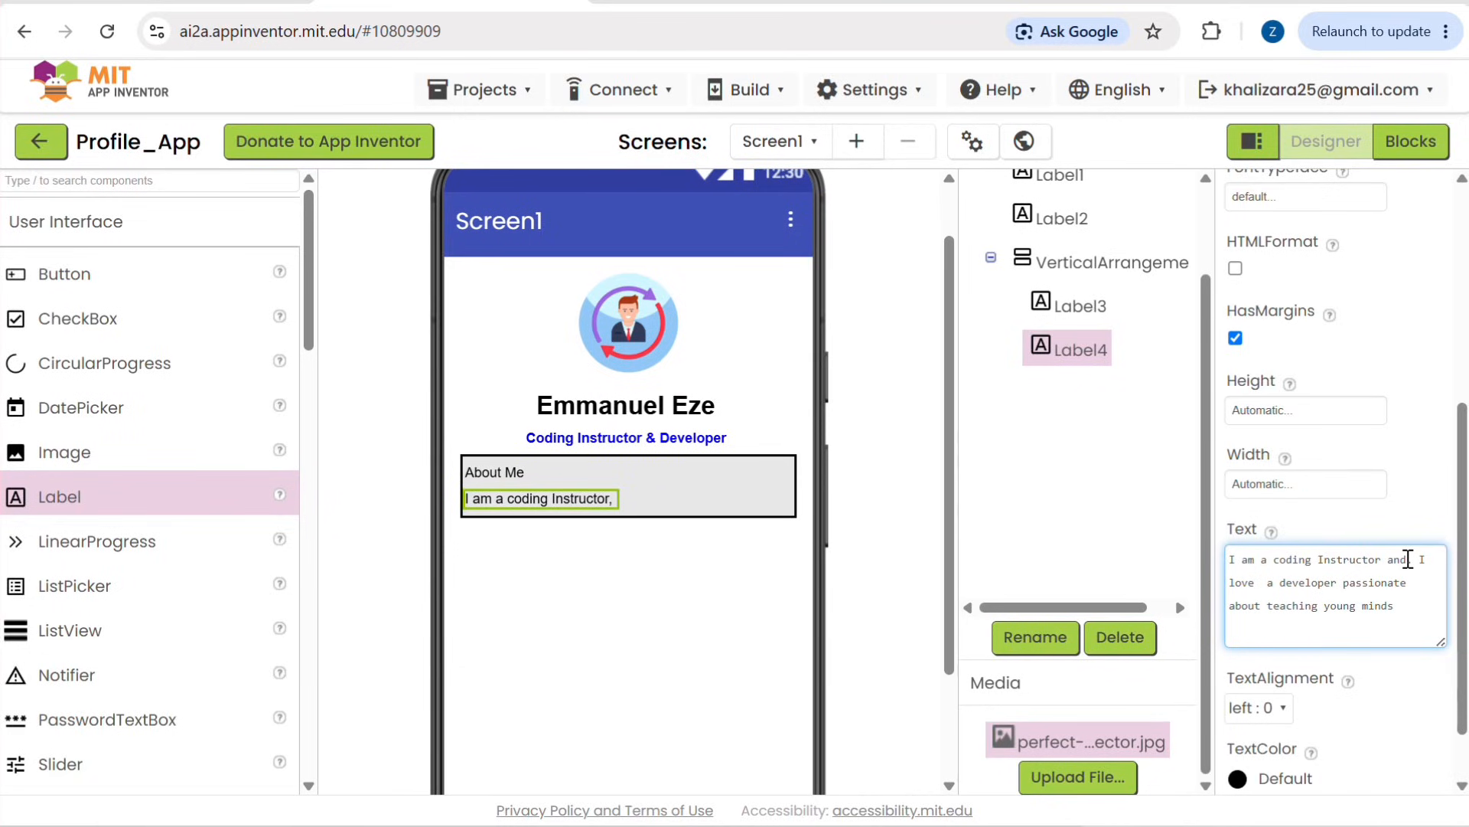
{"action": "key", "text": "BackSpace"}
{"action": "key", "text": "BackSpace"}
{"action": "key", "text": "BackSpace"}
{"action": "key", "text": "BackSpace"}
{"action": "key", "text": "BackSpace"}
{"action": "key", "text": "BackSpace"}
{"action": "key", "text": "BackSpace"}
{"action": "key", "text": "BackSpace"}
Step: End the first sentence of Label4's text with a period and append "I love to turn ideas into real digital solution"
{"action": "left_click", "coordinate": [1370, 613]}
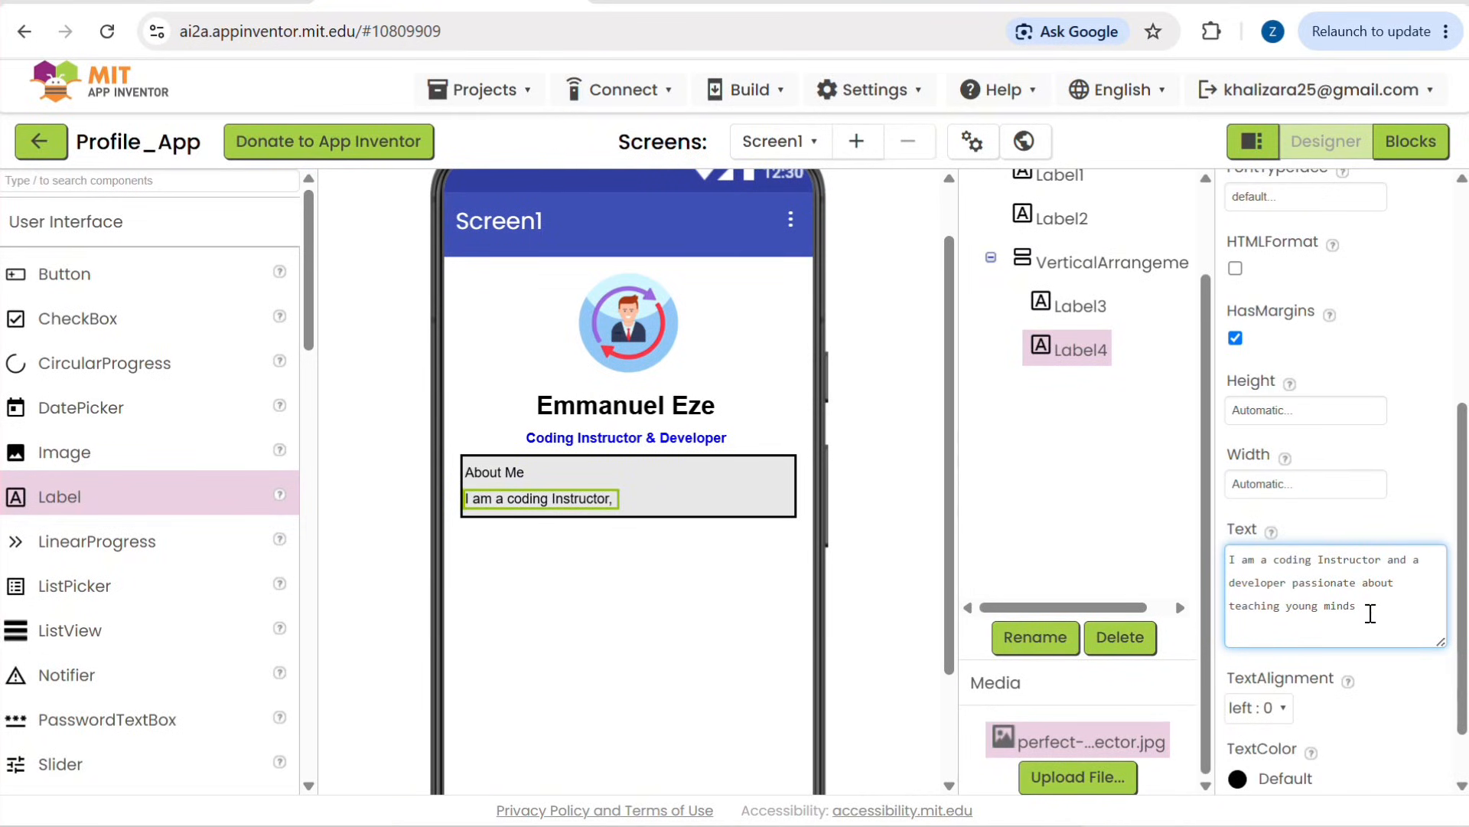
{"action": "type", "text": "I love to "}
{"action": "type", "text": "teach"}
{"action": "key", "text": "BackSpace"}
{"action": "key", "text": "BackSpace"}
{"action": "key", "text": "BackSpace"}
{"action": "type", "text": "turn"}
{"action": "type", "text": " ideas"}
{"action": "type", "text": " into rea"}
{"action": "type", "text": "l "}
{"action": "type", "text": "digital"}
{"action": "type", "text": " sool"}
{"action": "key", "text": "BackSpace"}
{"action": "key", "text": "BackSpace"}
{"action": "type", "text": "lution"}
{"action": "key", "text": "Return"}
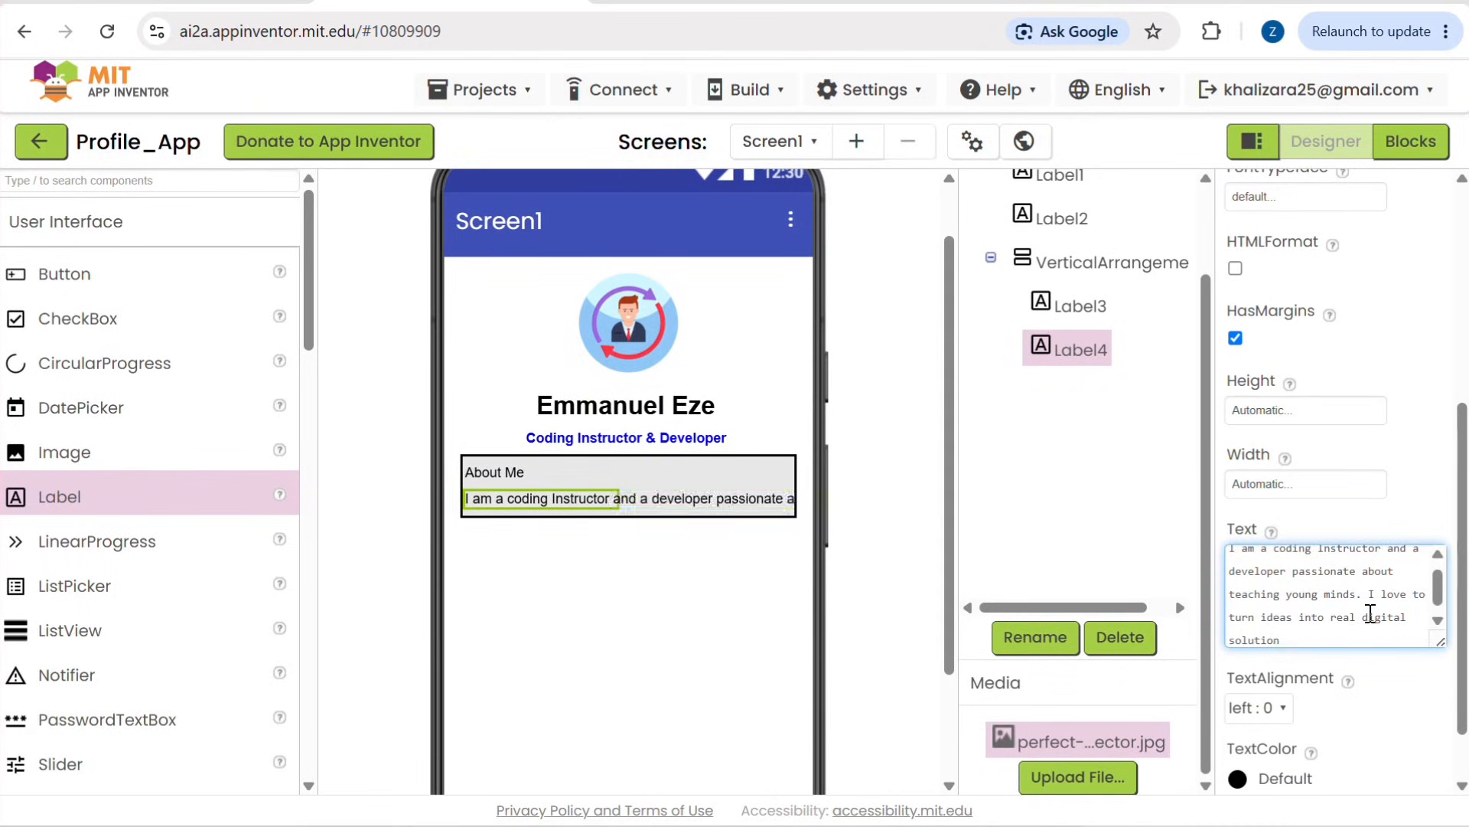
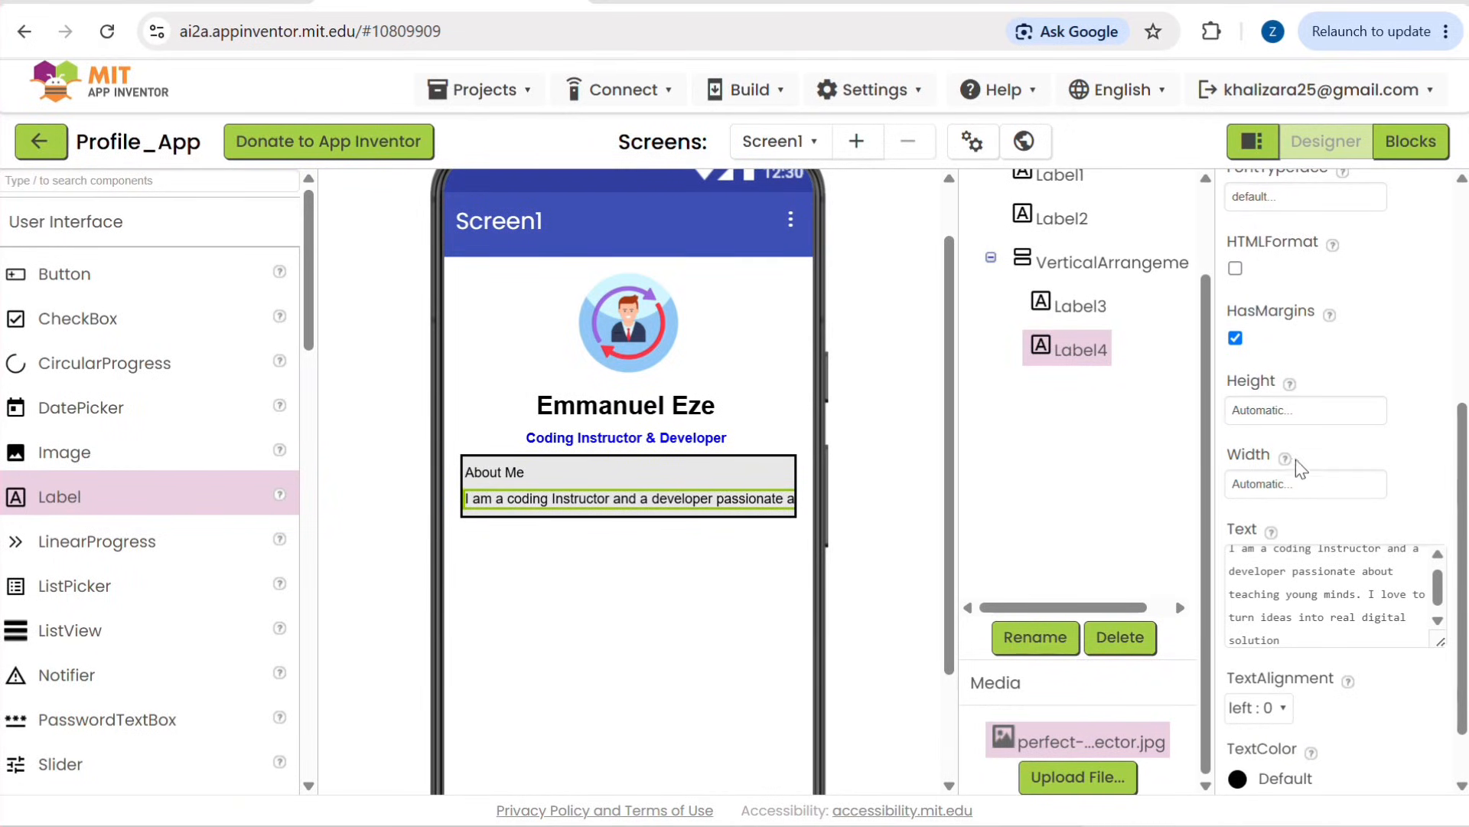
Step: Set Label4's width to 90 percent
{"action": "left_click", "coordinate": [1294, 484]}
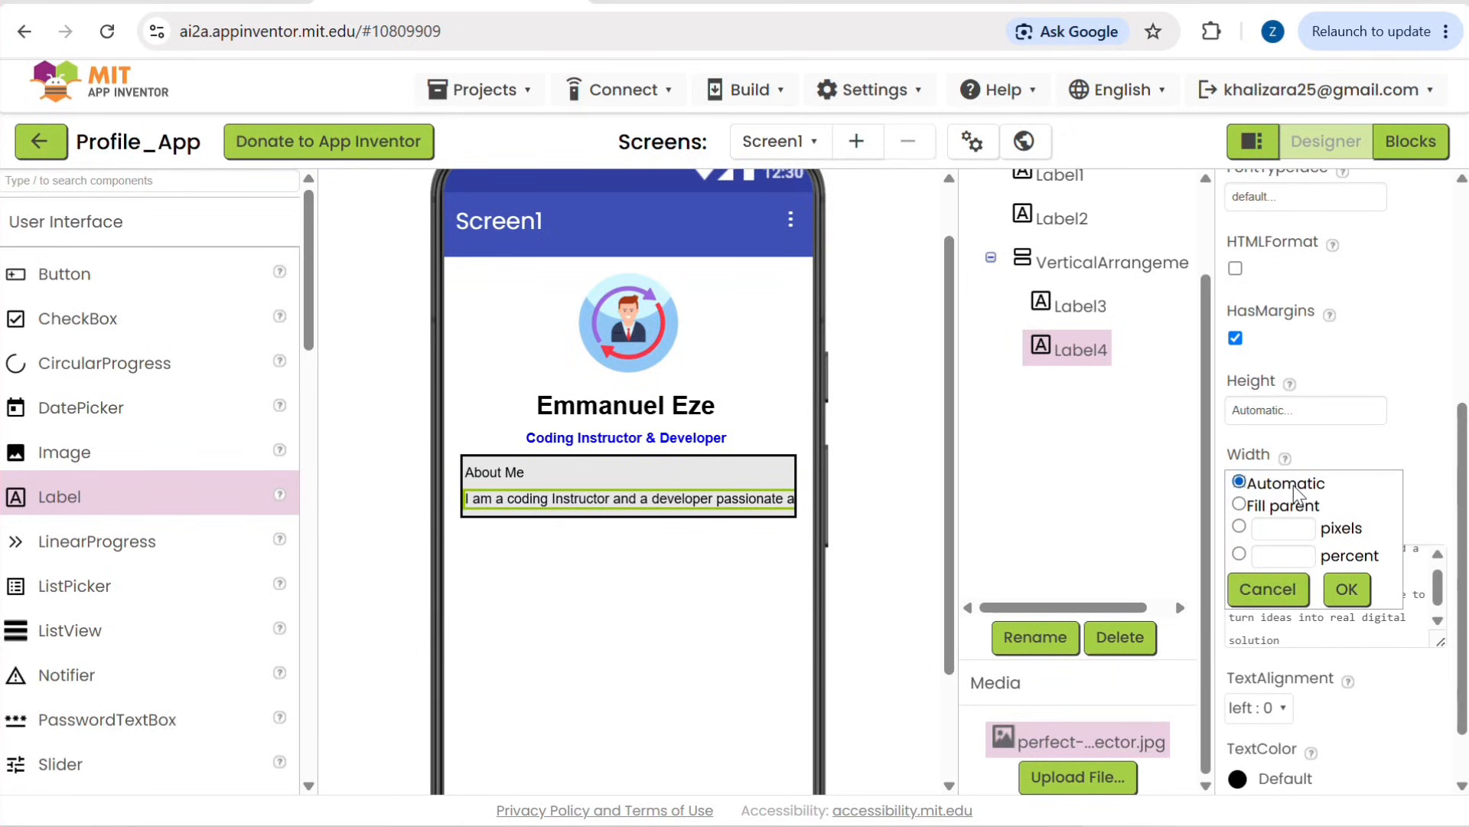
{"action": "left_click", "coordinate": [1278, 527]}
{"action": "left_click", "coordinate": [1268, 557]}
{"action": "type", "text": "90"}
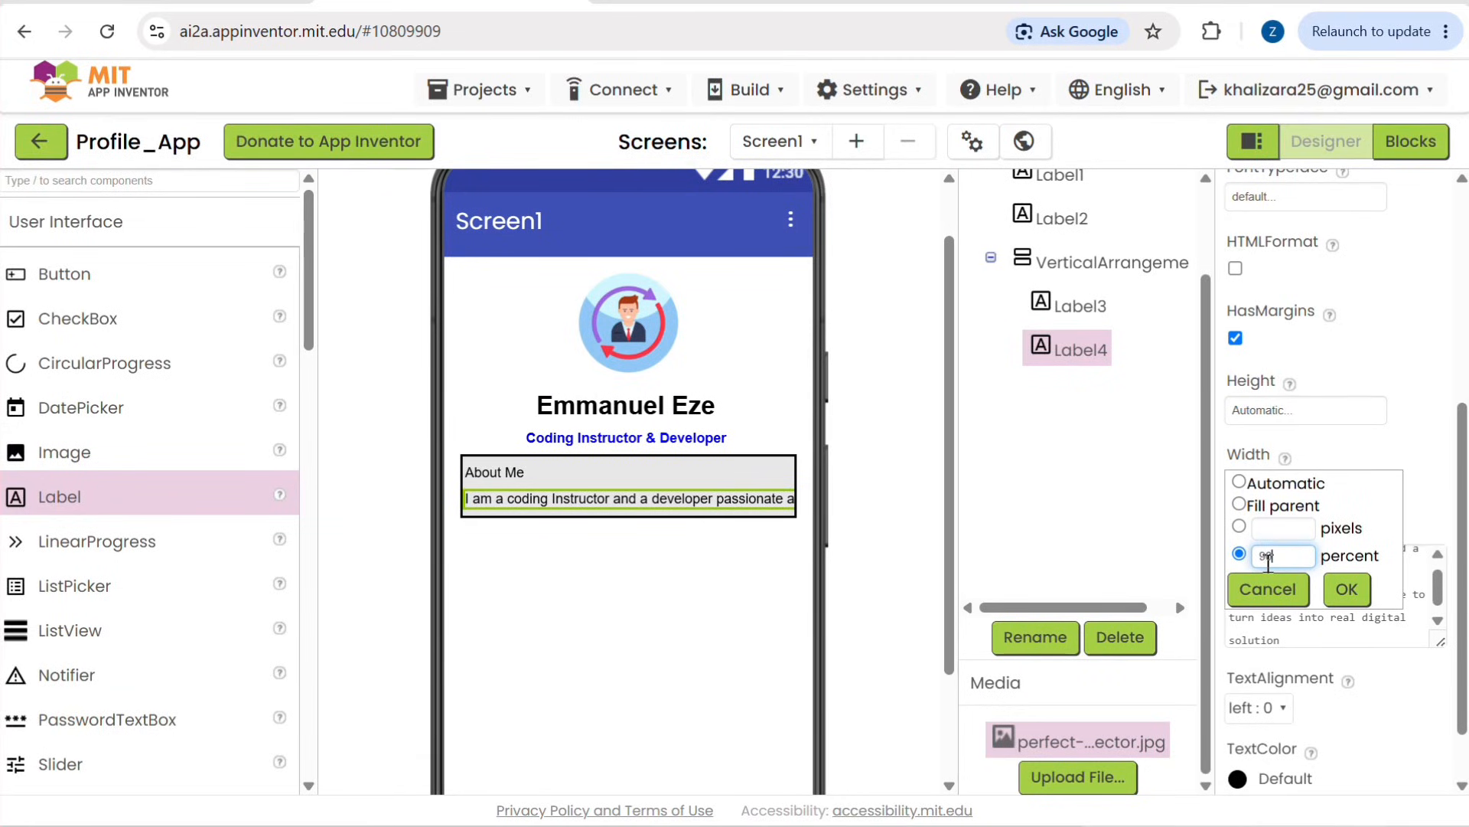
{"action": "left_click", "coordinate": [1340, 589]}
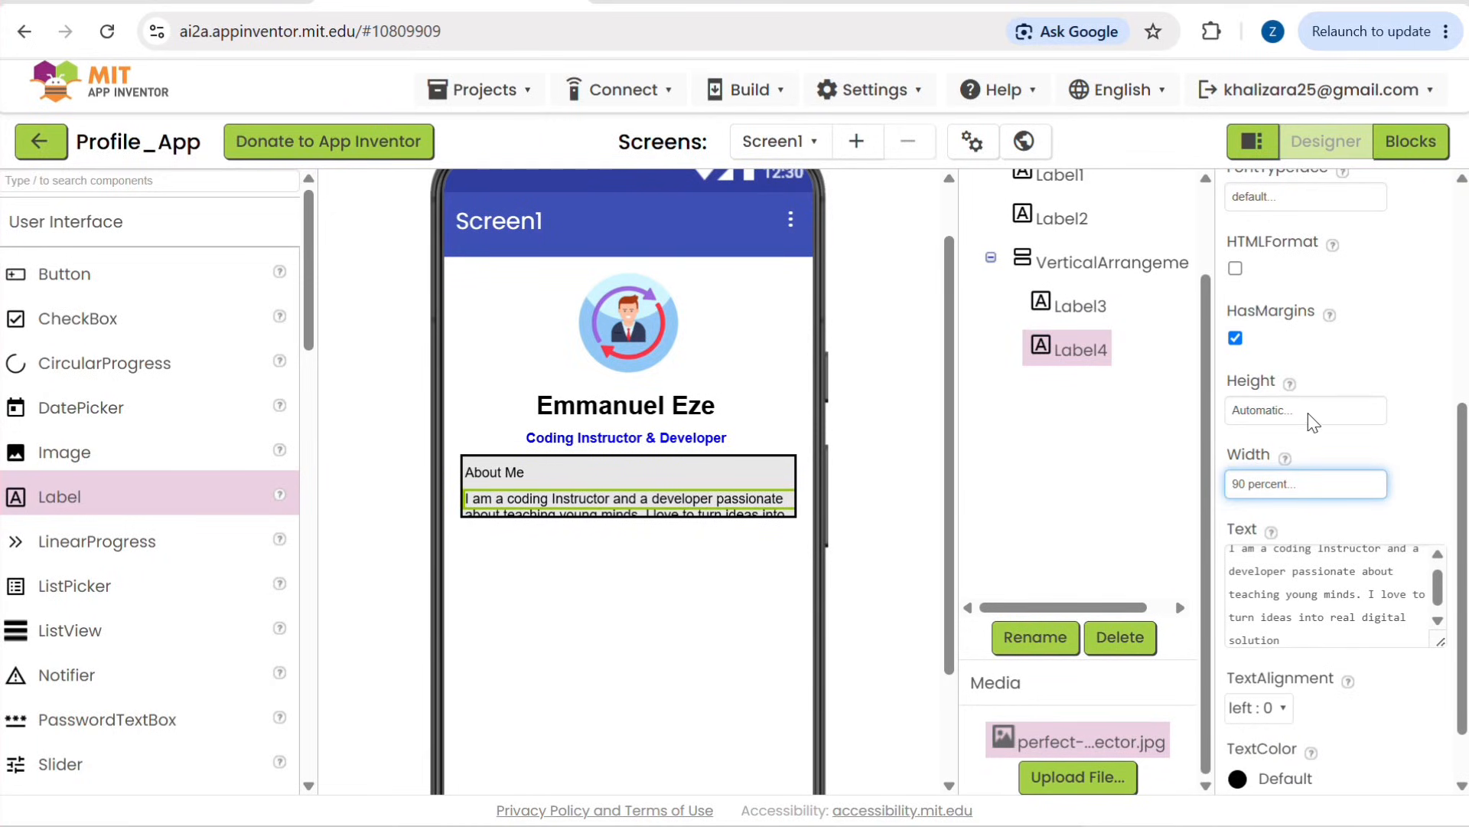
Step: Set the height of VerticalArrangement1, the About Me box, to 50 pixels
{"action": "left_click", "coordinate": [770, 465]}
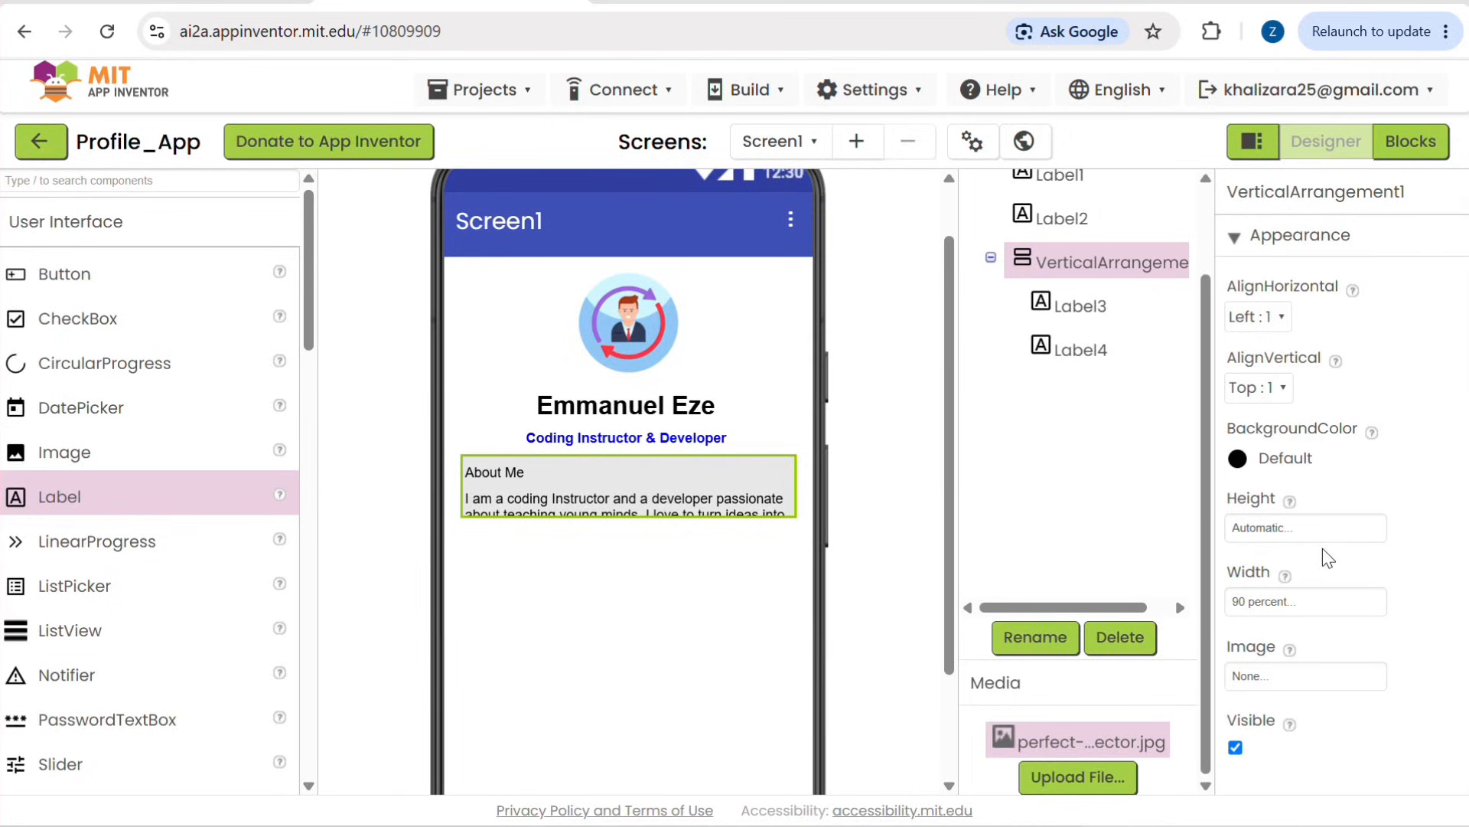
{"action": "left_click", "coordinate": [1298, 588]}
{"action": "left_click", "coordinate": [1298, 537]}
{"action": "left_click", "coordinate": [1298, 537]}
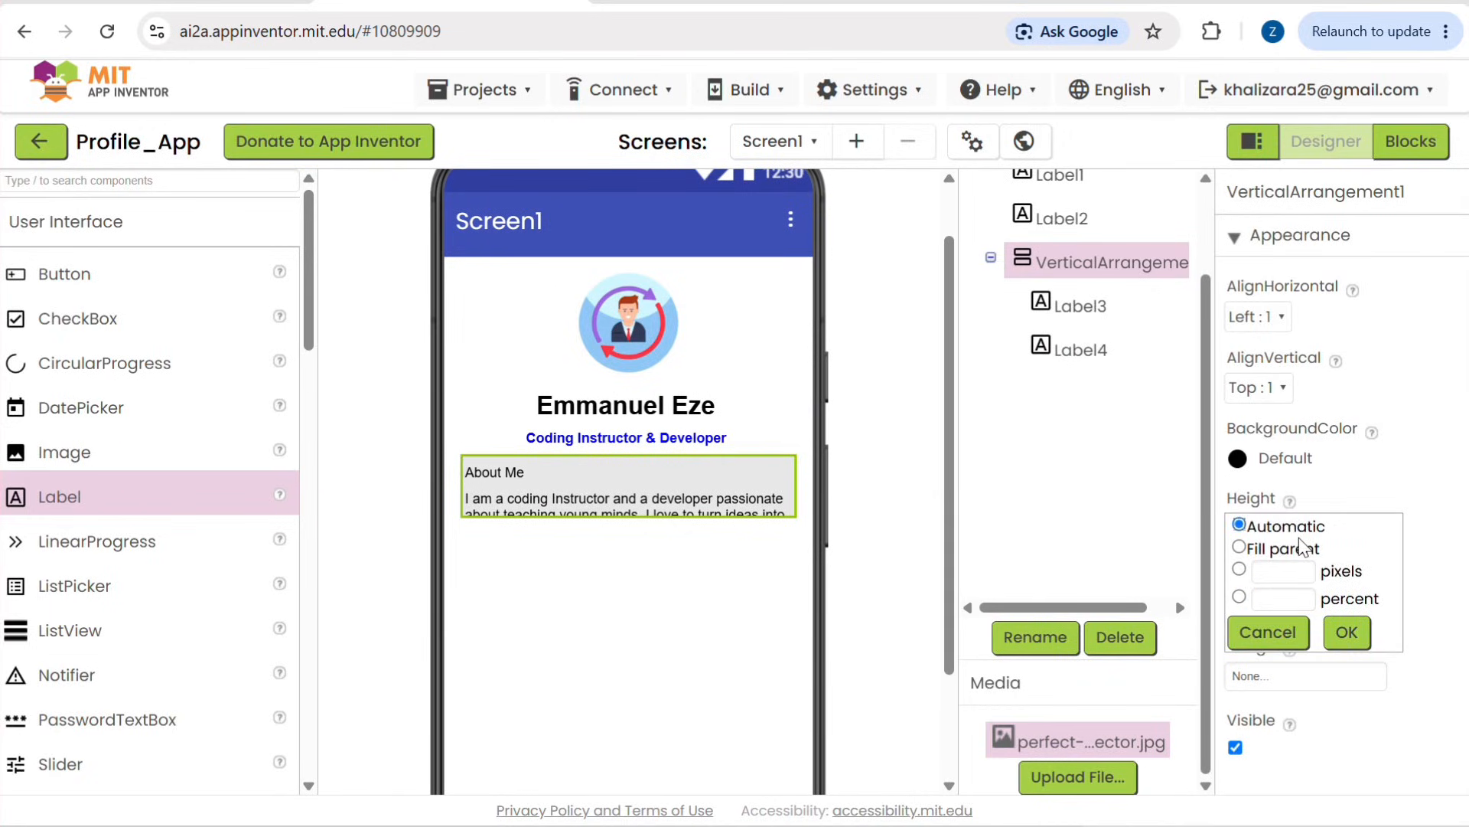
{"action": "left_click", "coordinate": [1281, 574]}
{"action": "type", "text": "500"}
{"action": "key", "text": "BackSpace"}
{"action": "key", "text": "BackSpace"}
{"action": "type", "text": "0"}
{"action": "left_click", "coordinate": [1346, 634]}
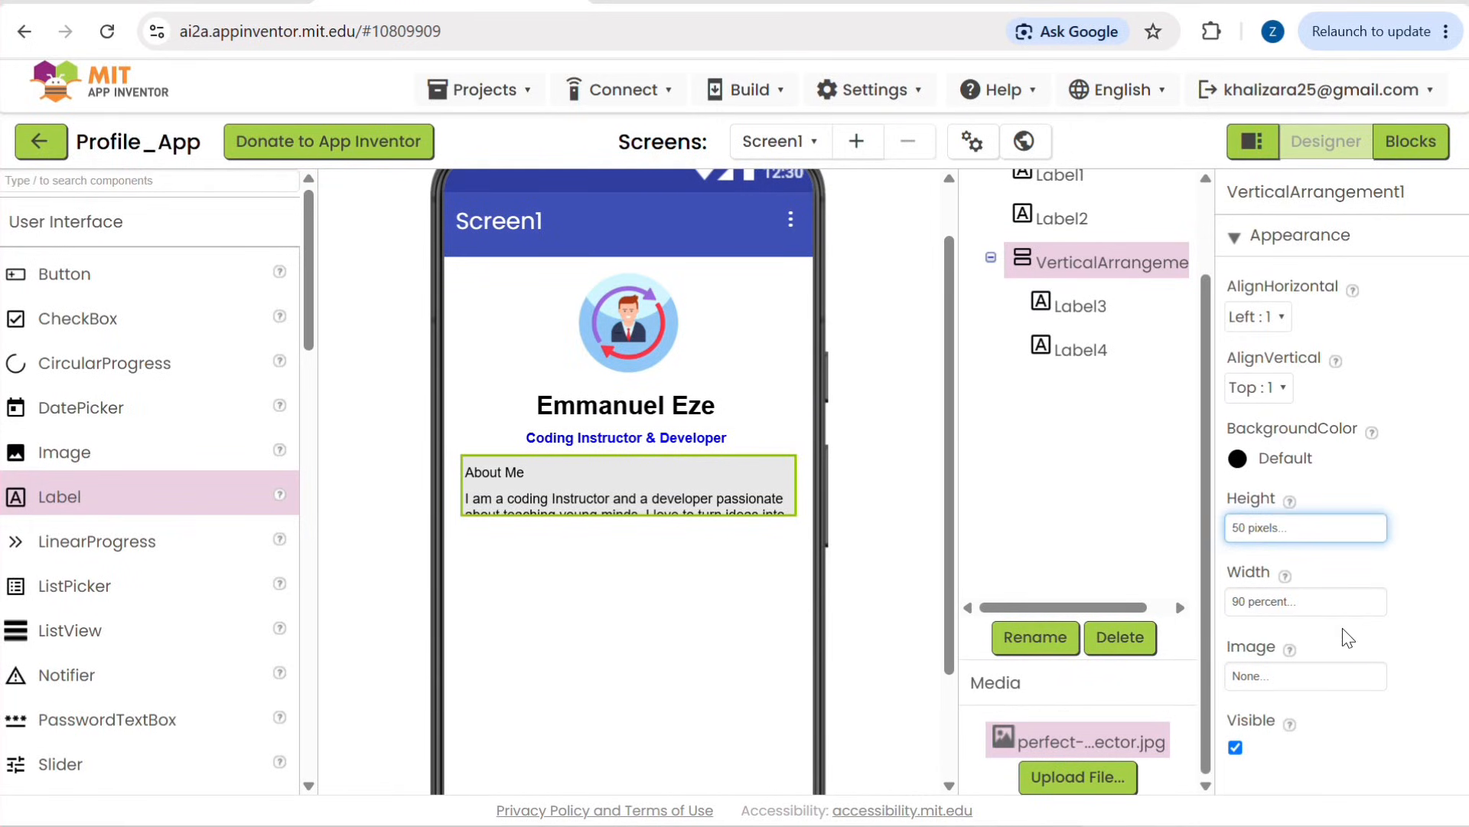
Step: Increase the height of the About Me box to 100 pixels
{"action": "left_click", "coordinate": [1257, 529]}
{"action": "left_click_drag", "start_coordinate": [1283, 582], "coordinate": [1247, 593]}
{"action": "type", "text": "100"}
{"action": "left_click", "coordinate": [1345, 632]}
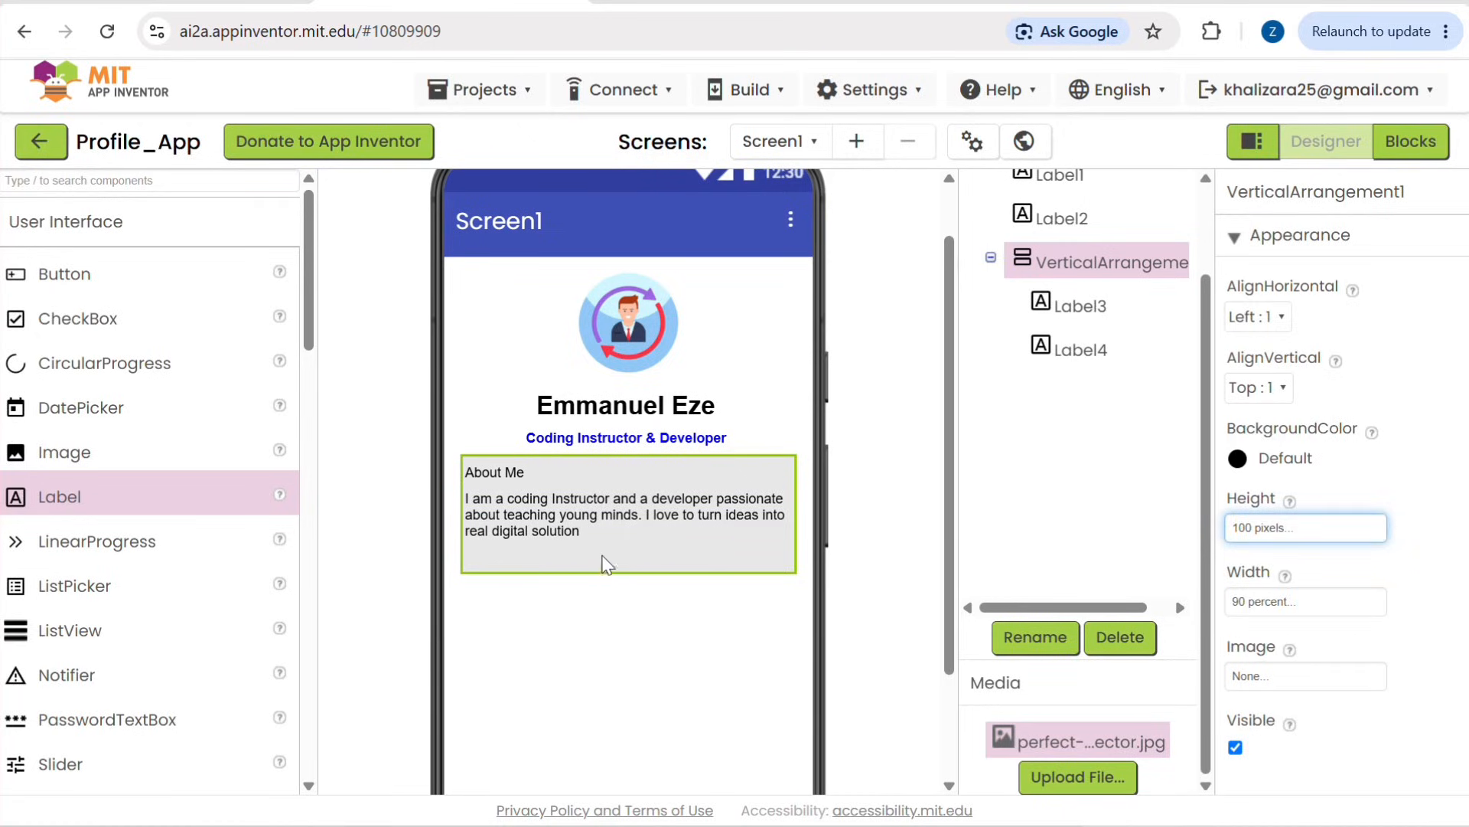
Step: Reduce the height of VerticalArrangement1 around the About Me text to 80 pixels
{"action": "left_click", "coordinate": [574, 524]}
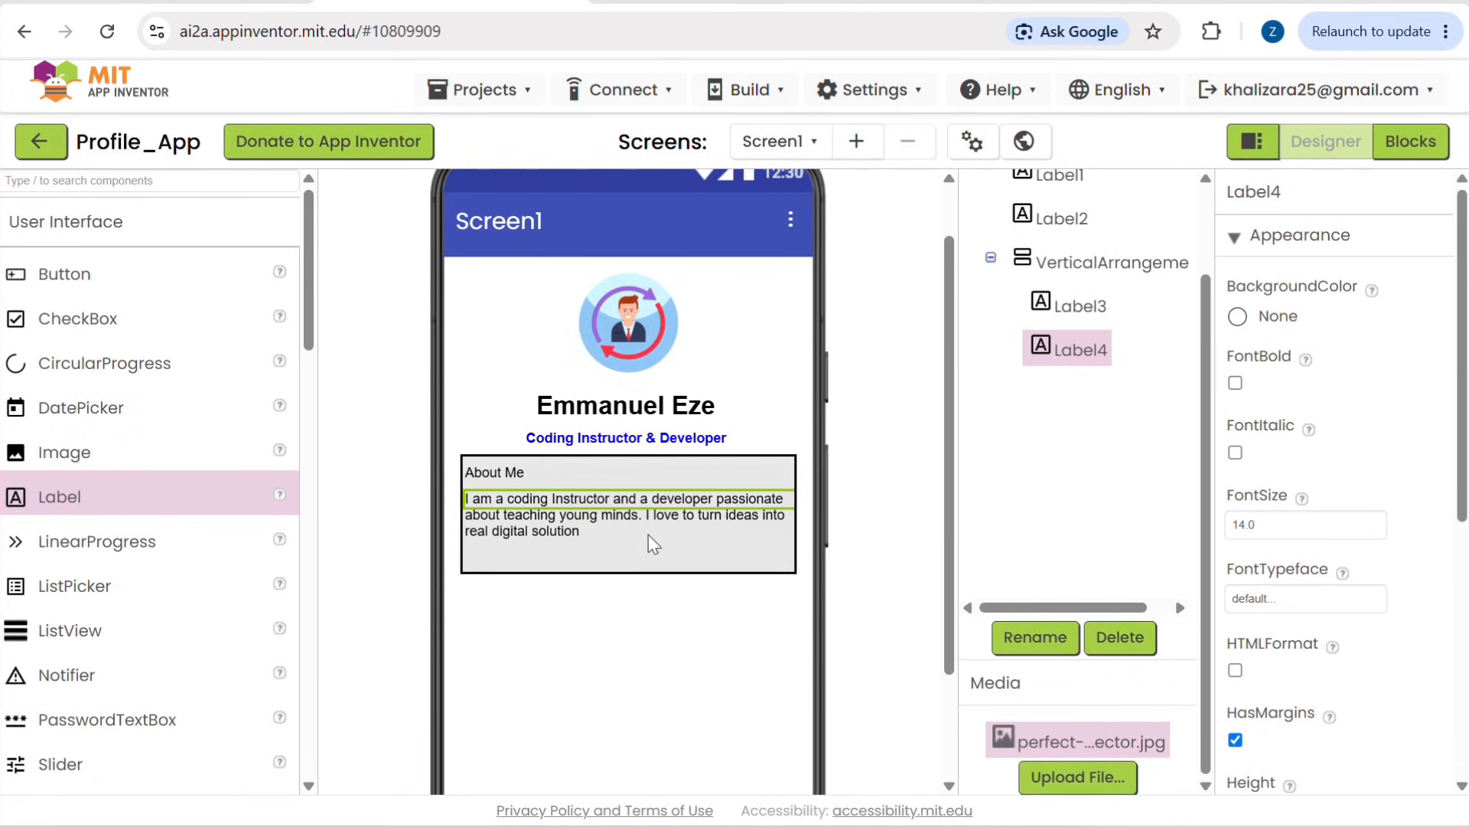
{"action": "left_click", "coordinate": [650, 575]}
{"action": "left_click", "coordinate": [1279, 529]}
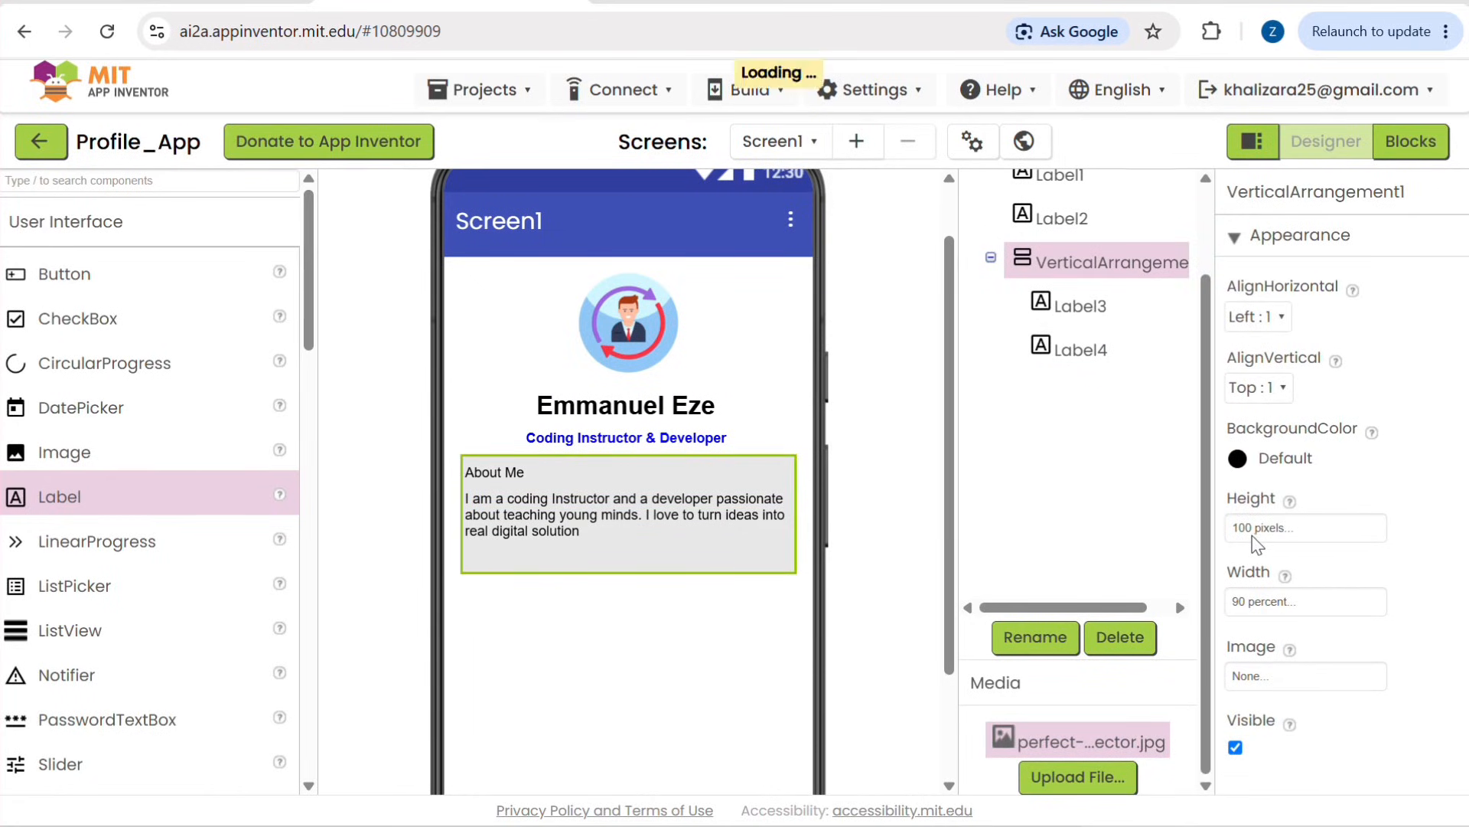
{"action": "left_click", "coordinate": [1372, 489]}
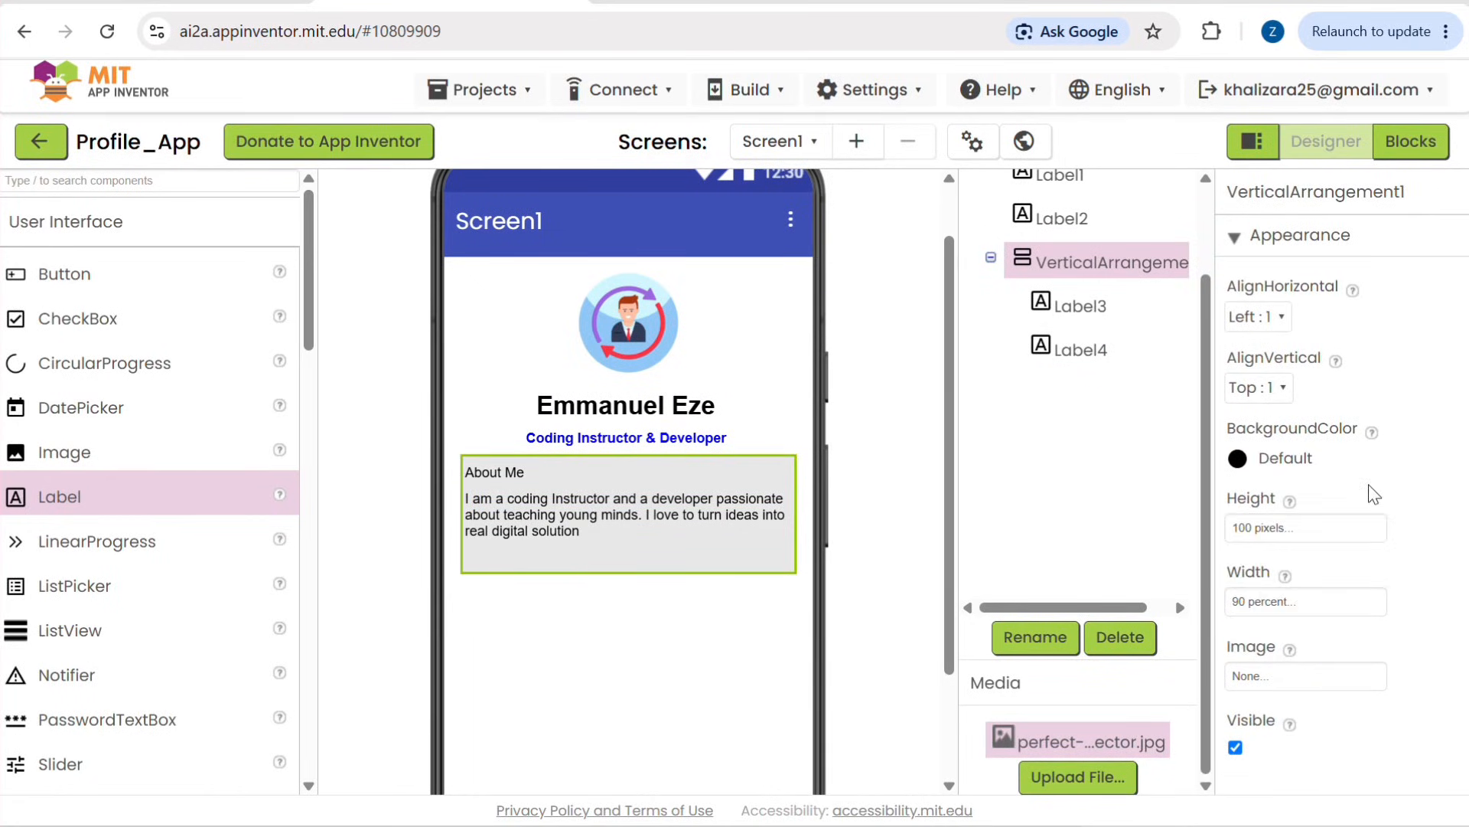
{"action": "left_click", "coordinate": [1281, 531]}
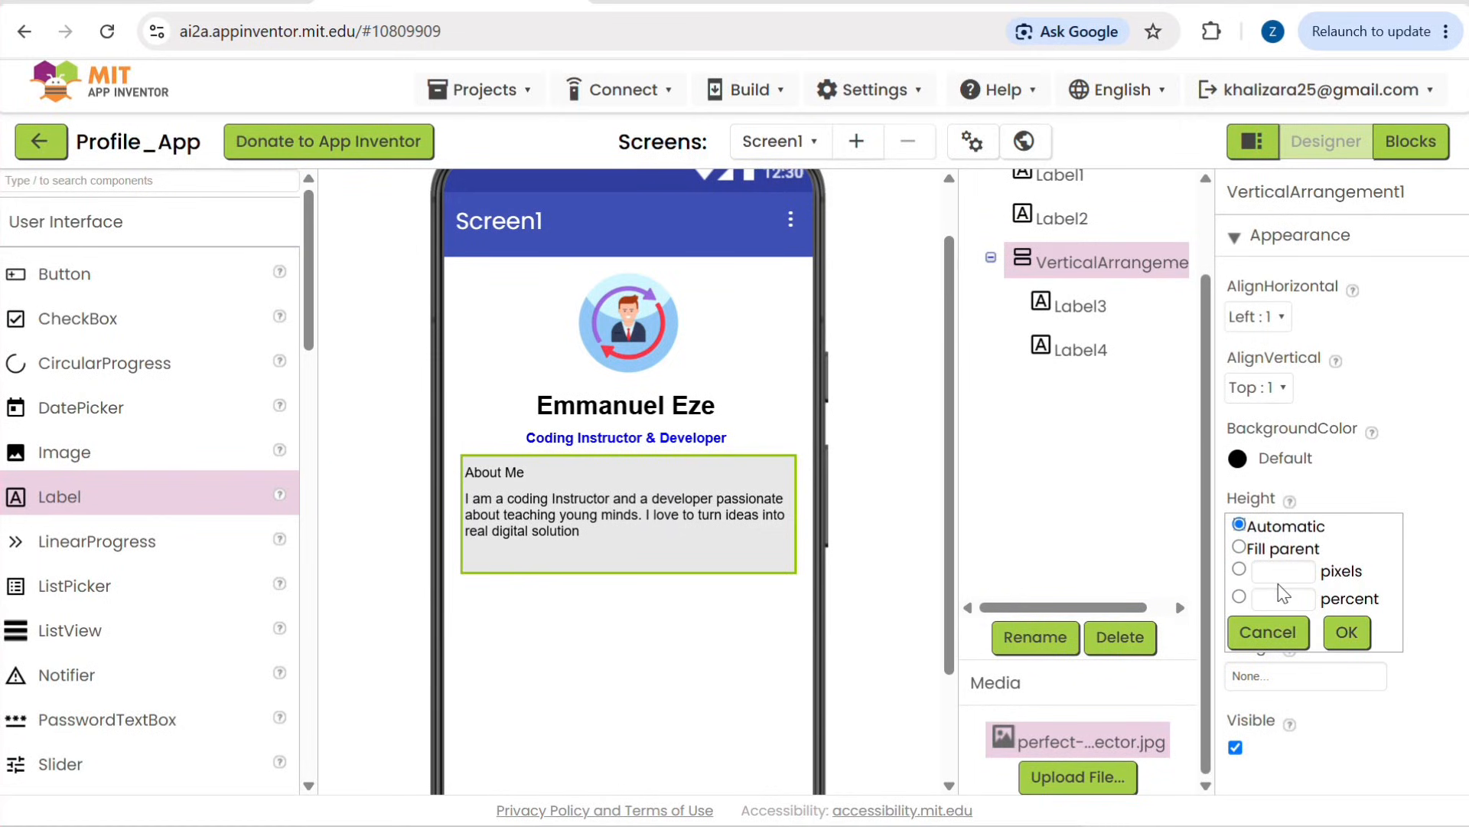
{"action": "left_click", "coordinate": [688, 549]}
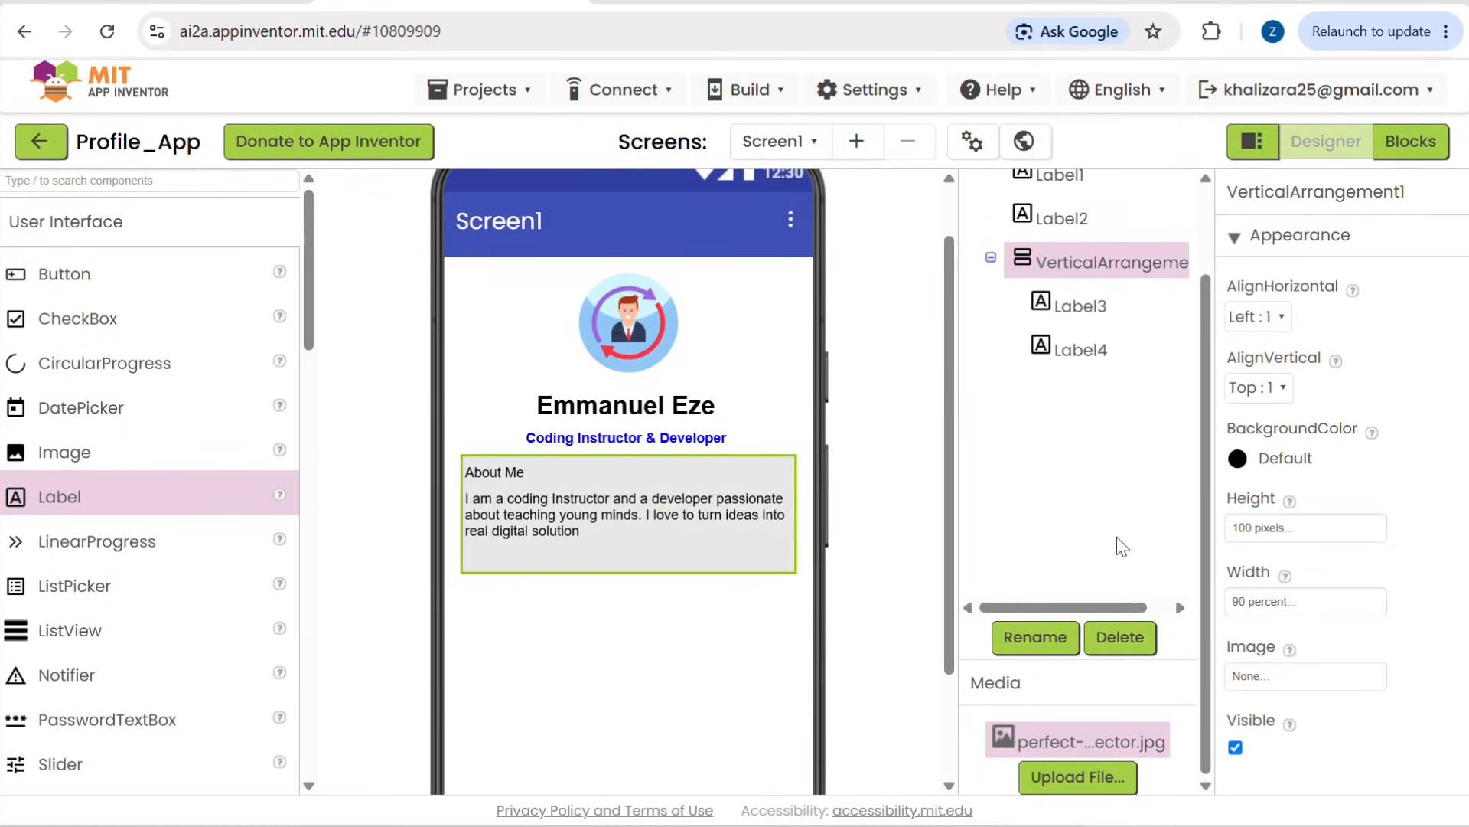
{"action": "left_click", "coordinate": [1270, 536]}
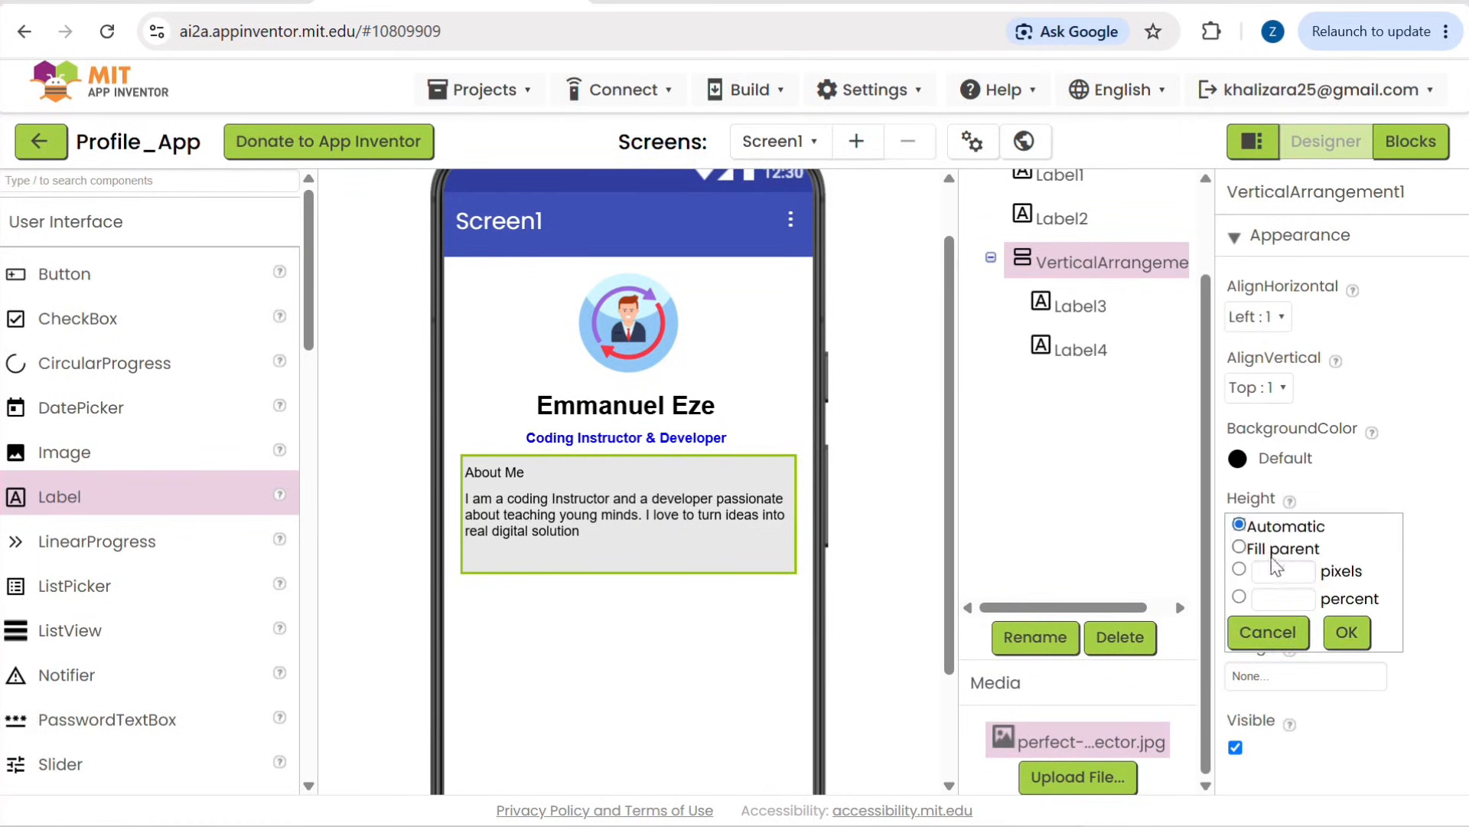
{"action": "left_click", "coordinate": [1272, 571]}
{"action": "type", "text": "80"}
{"action": "left_click", "coordinate": [1347, 632]}
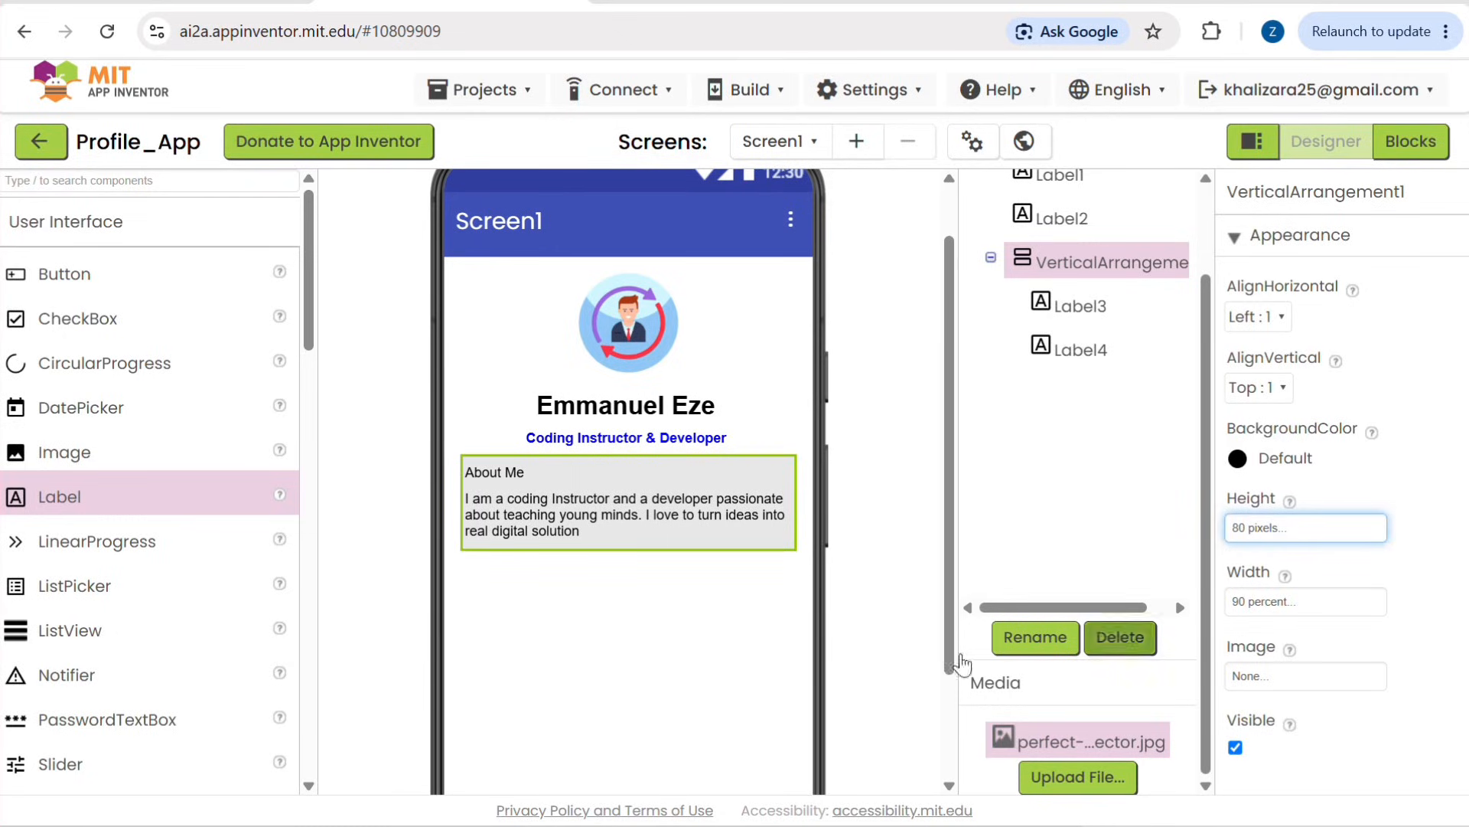
{"action": "left_click", "coordinate": [594, 722]}
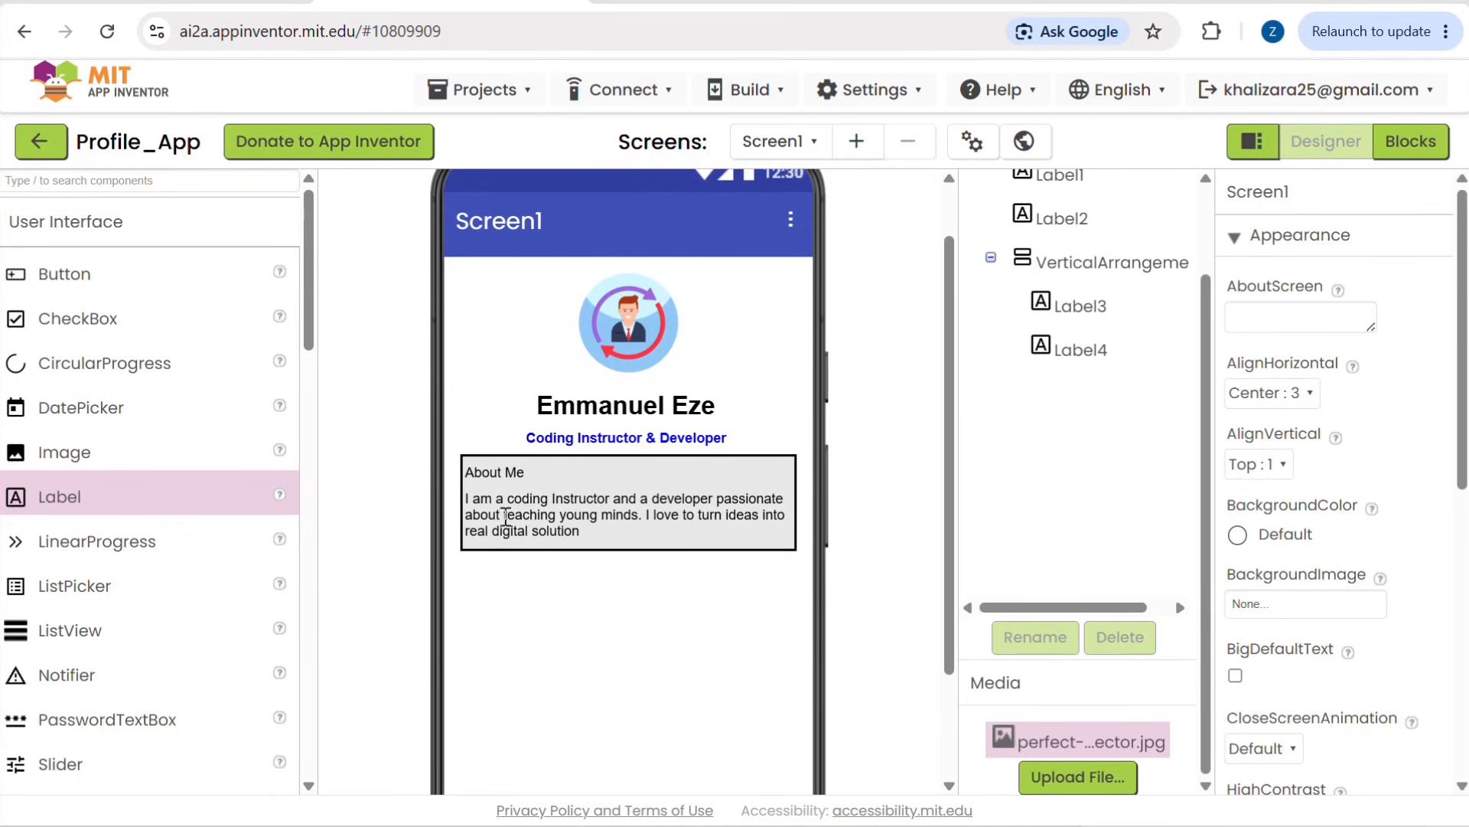
Step: Make the "About Me" heading, Label3, bold
{"action": "left_click", "coordinate": [517, 473]}
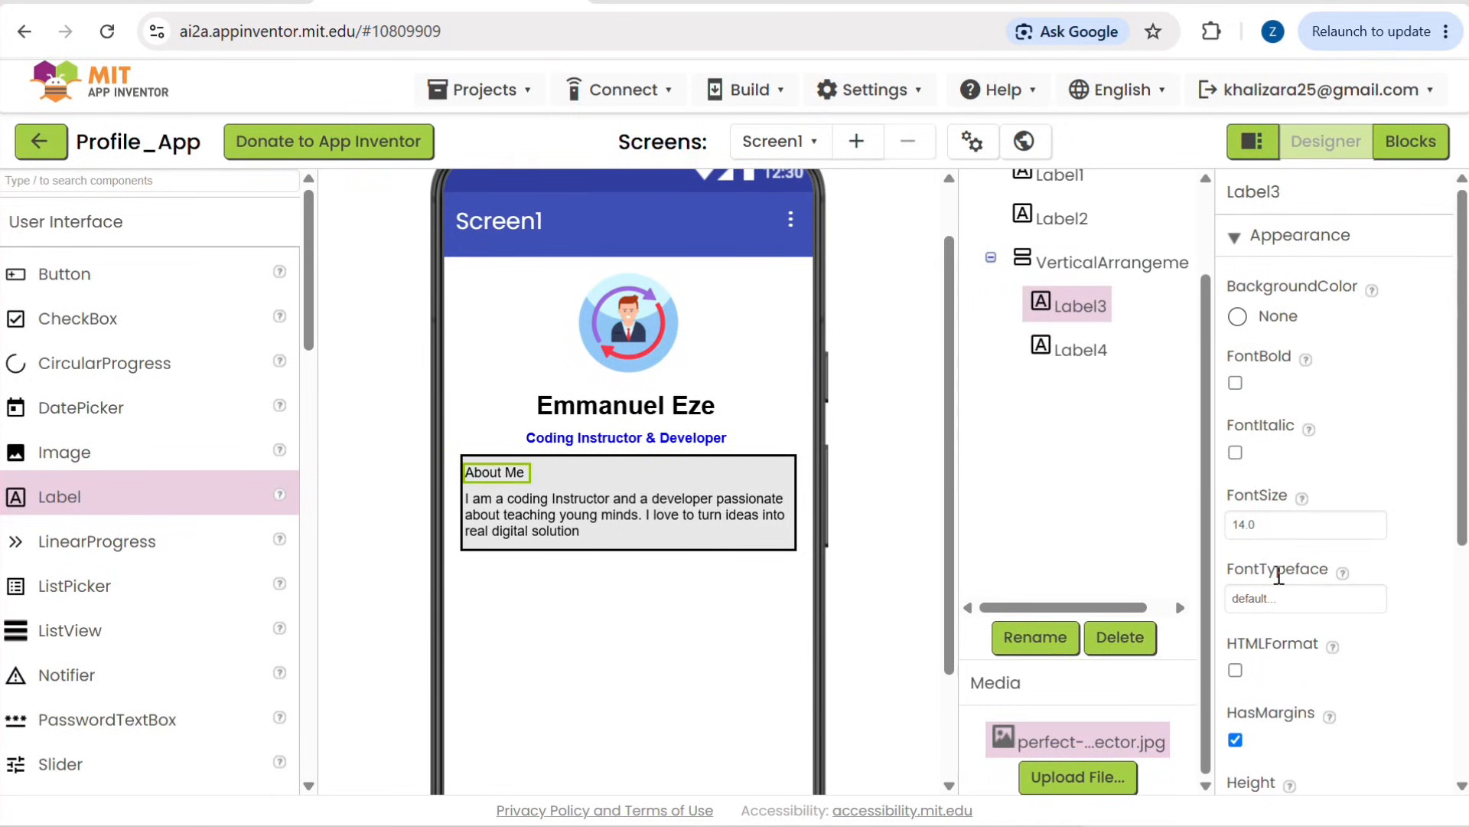
{"action": "scroll", "coordinate": [1323, 656], "scroll_direction": "down", "scroll_amount": 5}
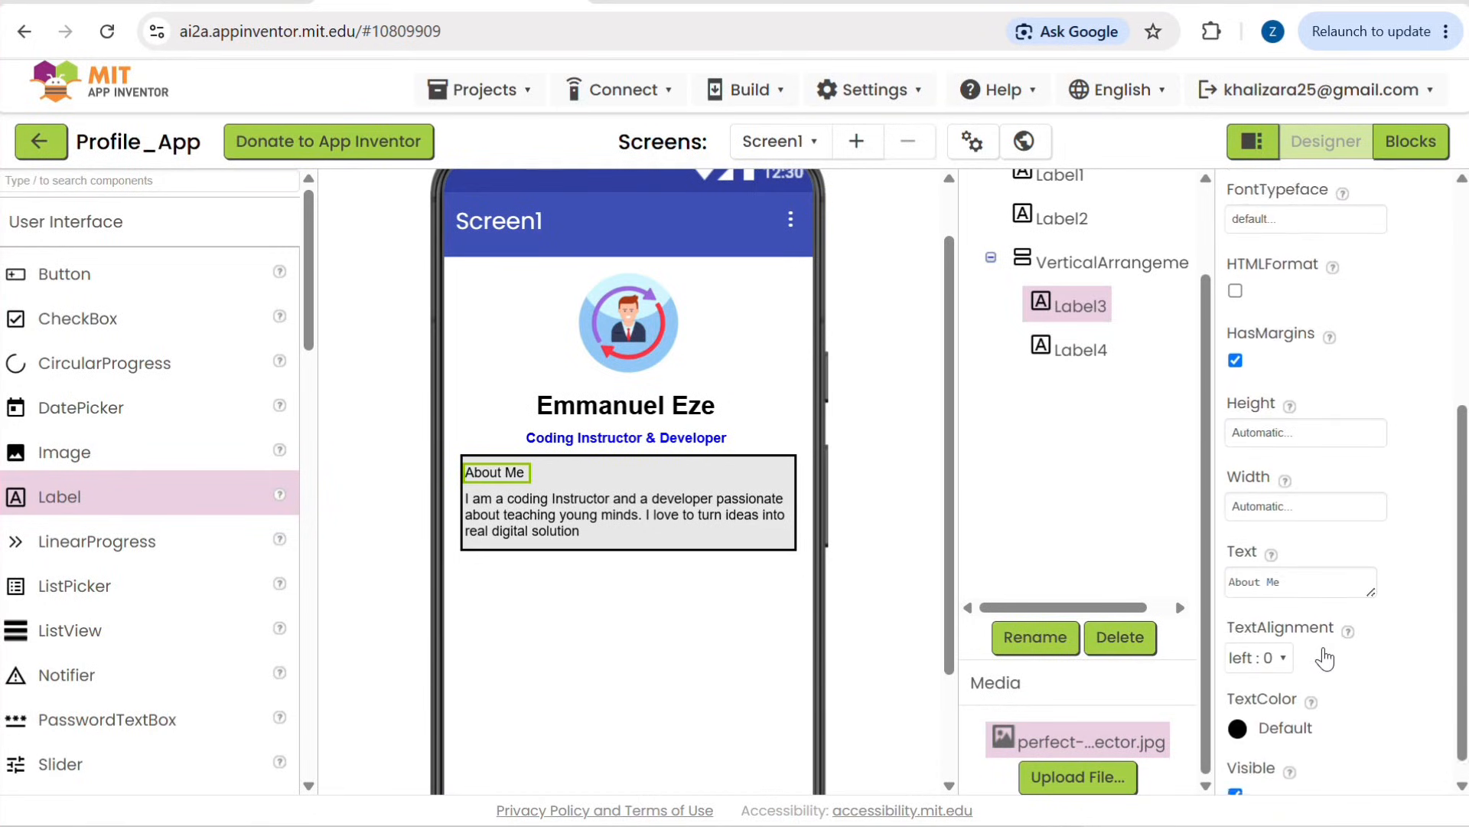
{"action": "left_click_drag", "start_coordinate": [1289, 559], "coordinate": [1177, 571]}
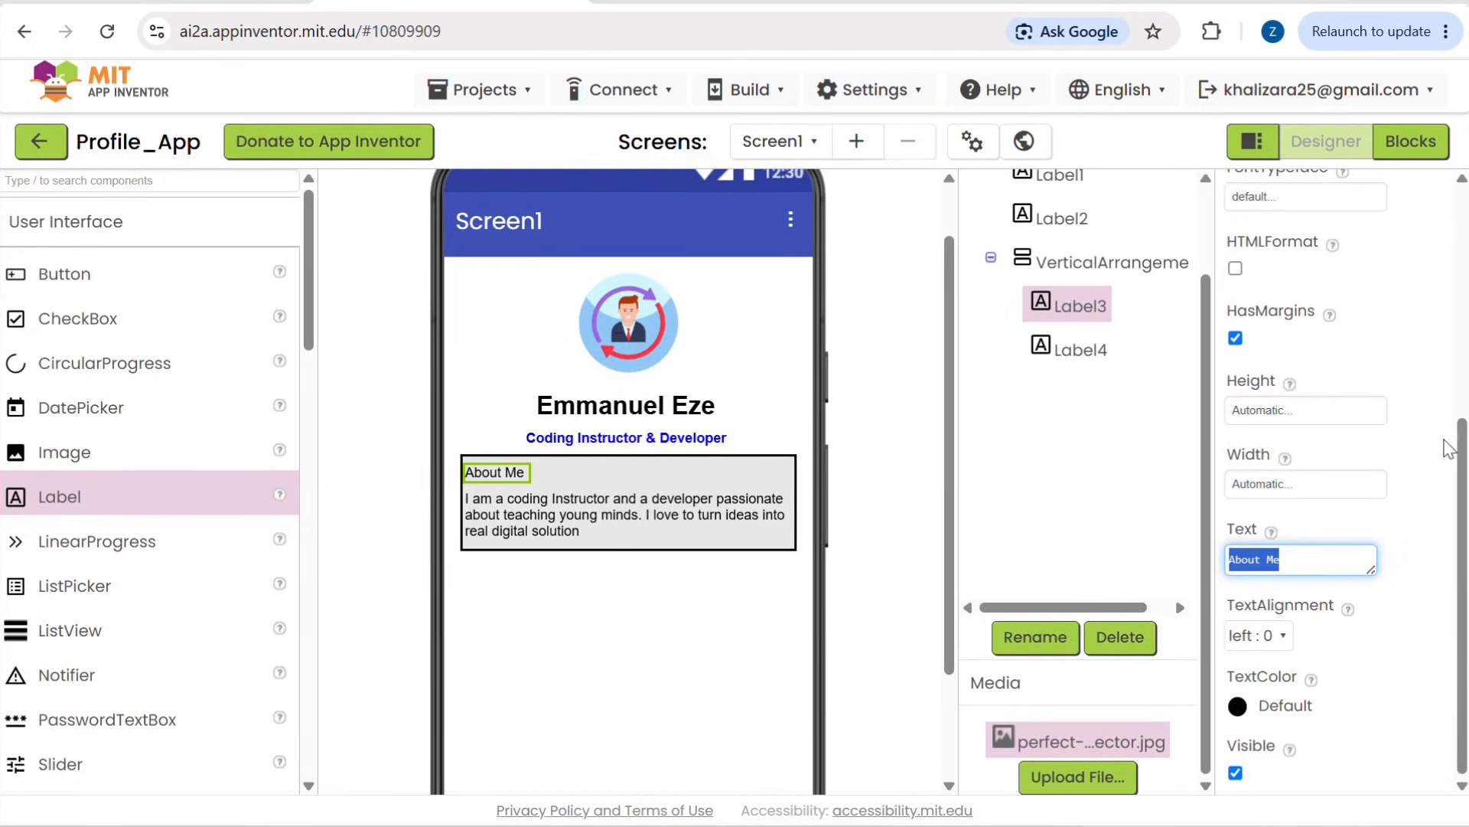
{"action": "scroll", "coordinate": [1443, 444], "scroll_direction": "up", "scroll_amount": 5}
{"action": "left_click", "coordinate": [1235, 382]}
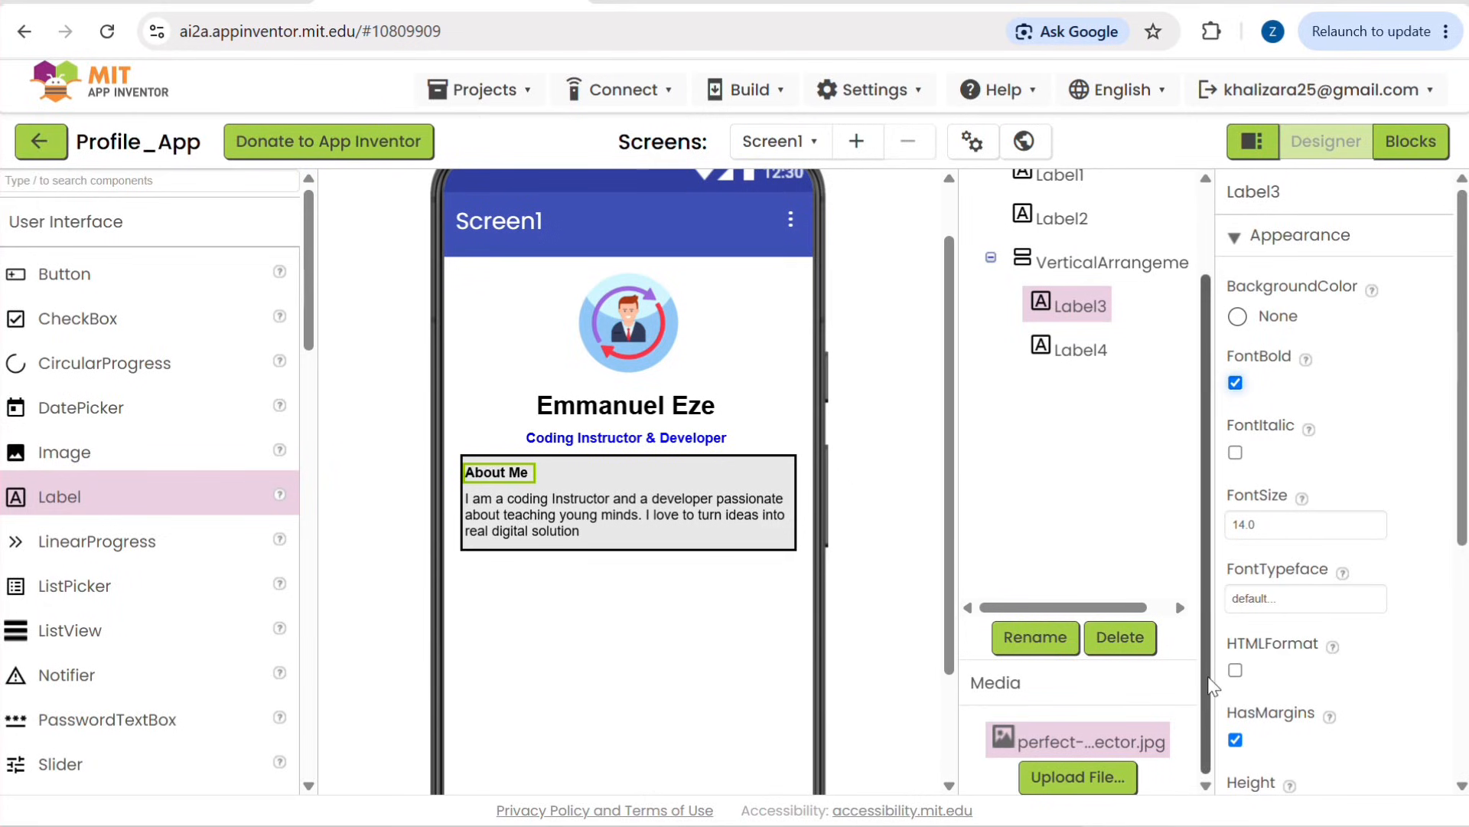
Step: Set the text color of the "About Me" heading to the default Blue
{"action": "scroll", "coordinate": [1325, 727], "scroll_direction": "down", "scroll_amount": 5}
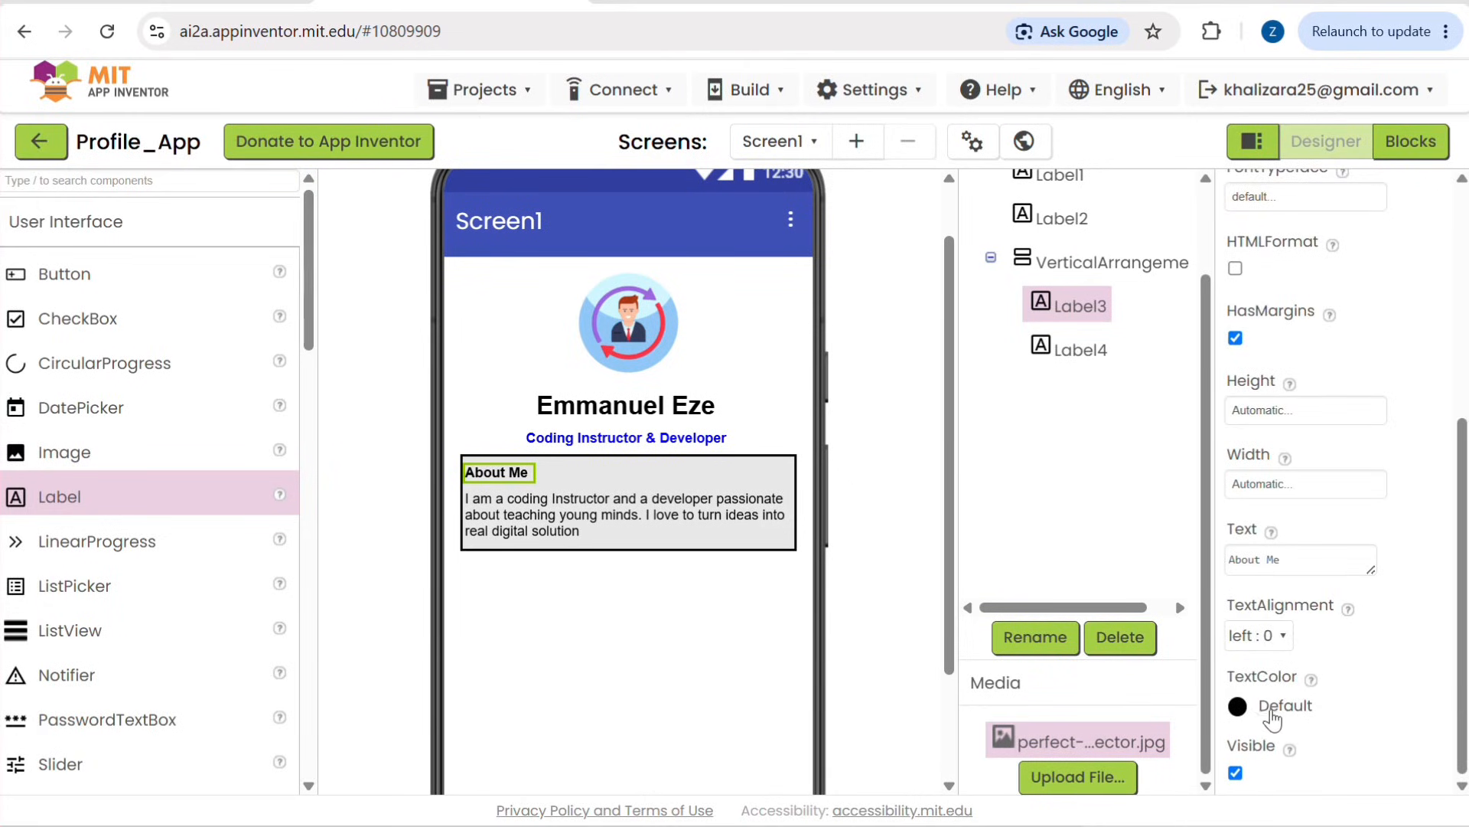
{"action": "left_click", "coordinate": [1234, 702]}
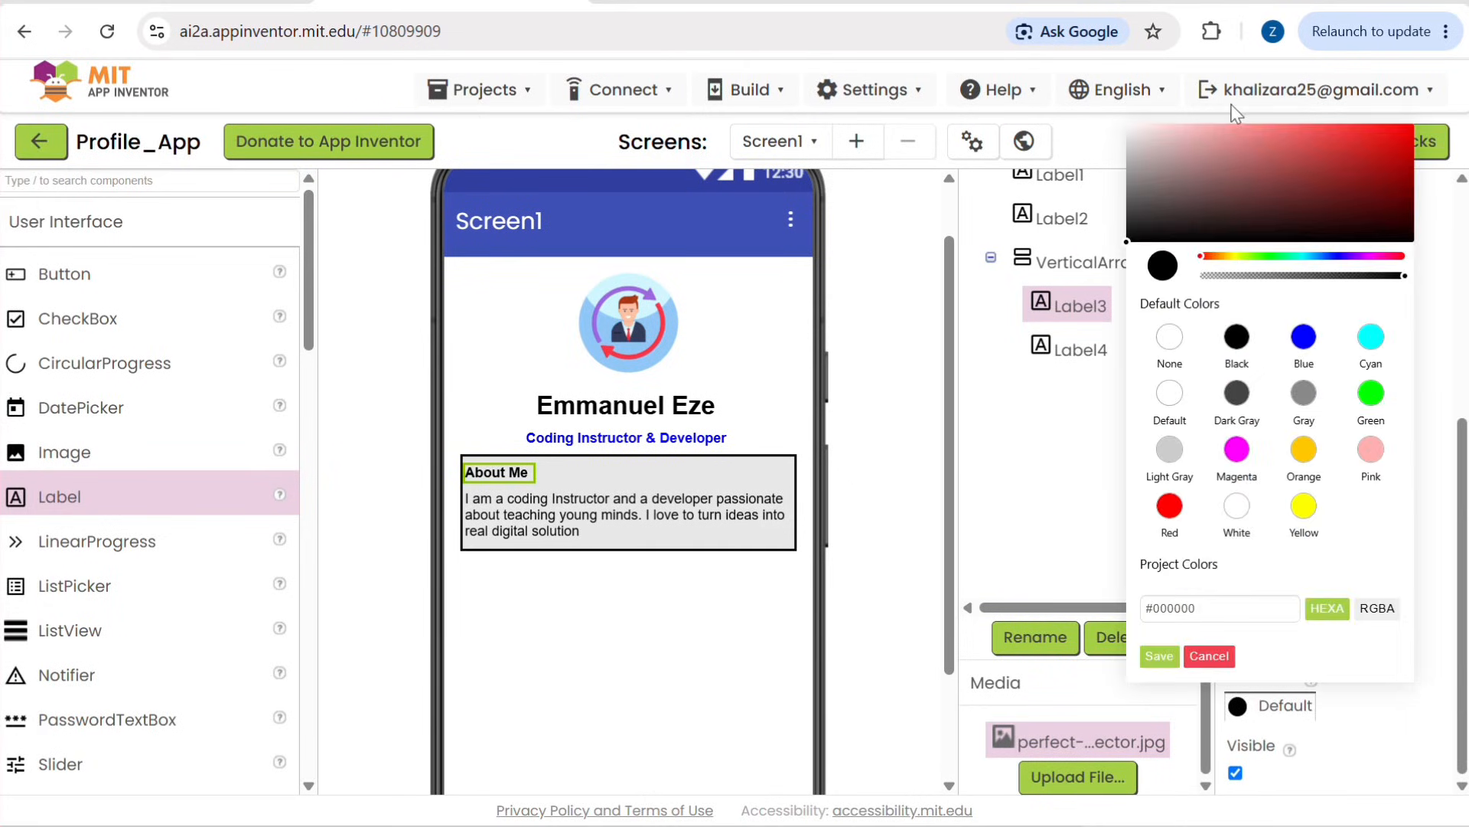
{"action": "left_click", "coordinate": [1303, 337]}
{"action": "left_click", "coordinate": [1163, 659]}
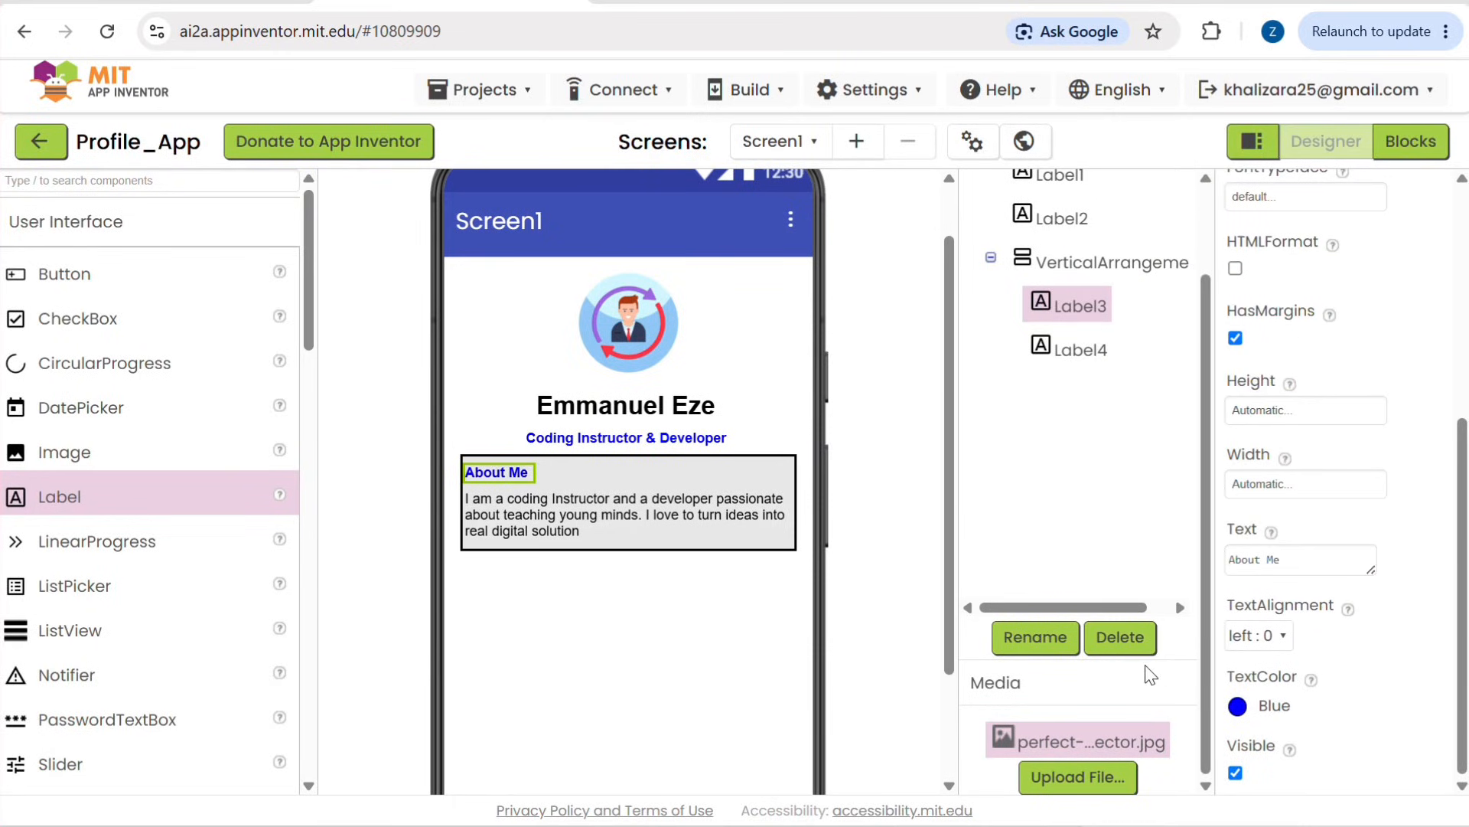
{"action": "left_click", "coordinate": [686, 667]}
Step: Add a second VerticalArrangement to the screen directly below the About Me box
{"action": "scroll", "coordinate": [686, 668], "scroll_direction": "down", "scroll_amount": 3}
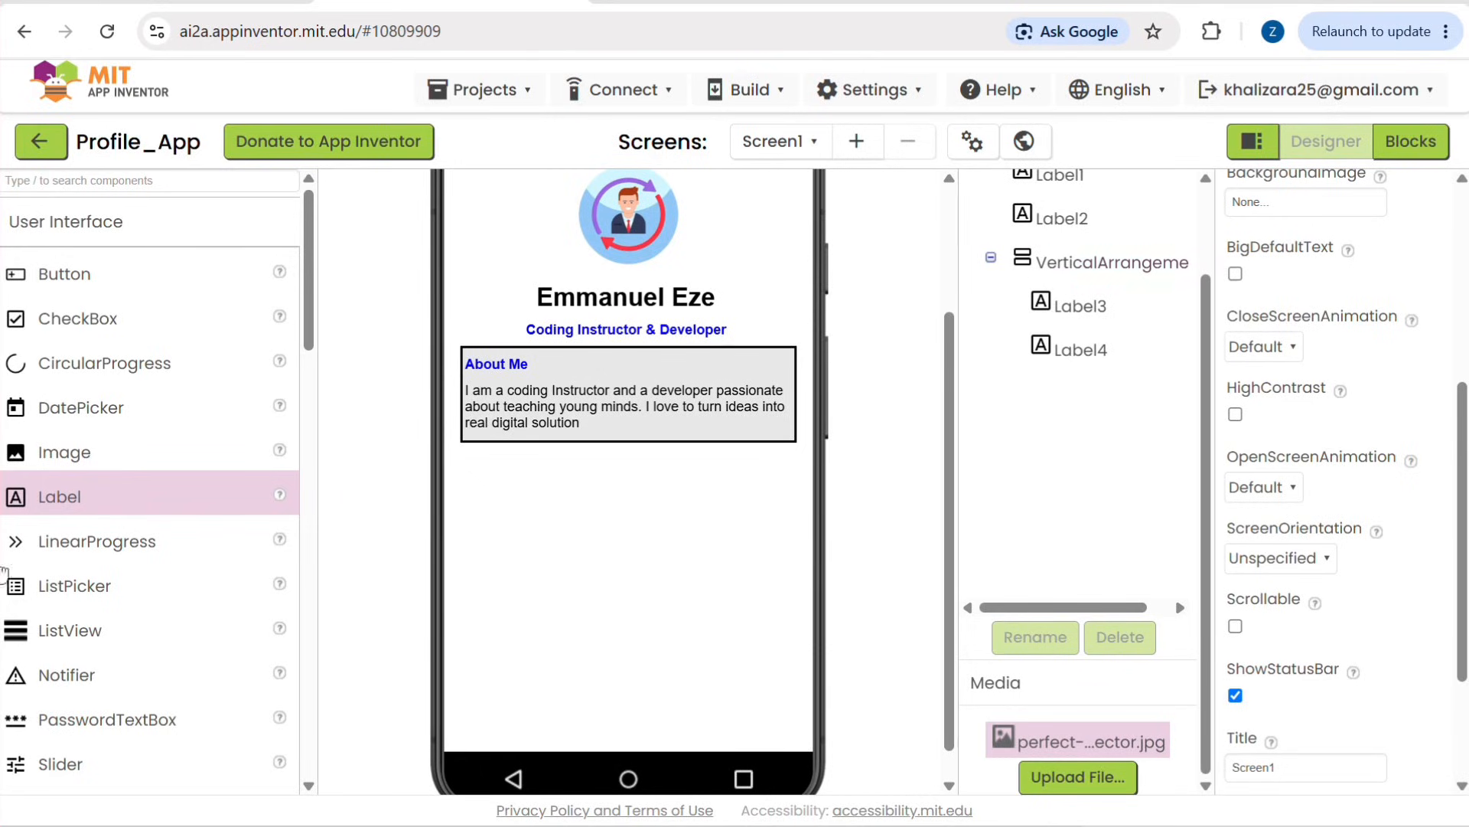
{"action": "scroll", "coordinate": [58, 655], "scroll_direction": "down", "scroll_amount": 3}
{"action": "scroll", "coordinate": [53, 645], "scroll_direction": "down", "scroll_amount": 4}
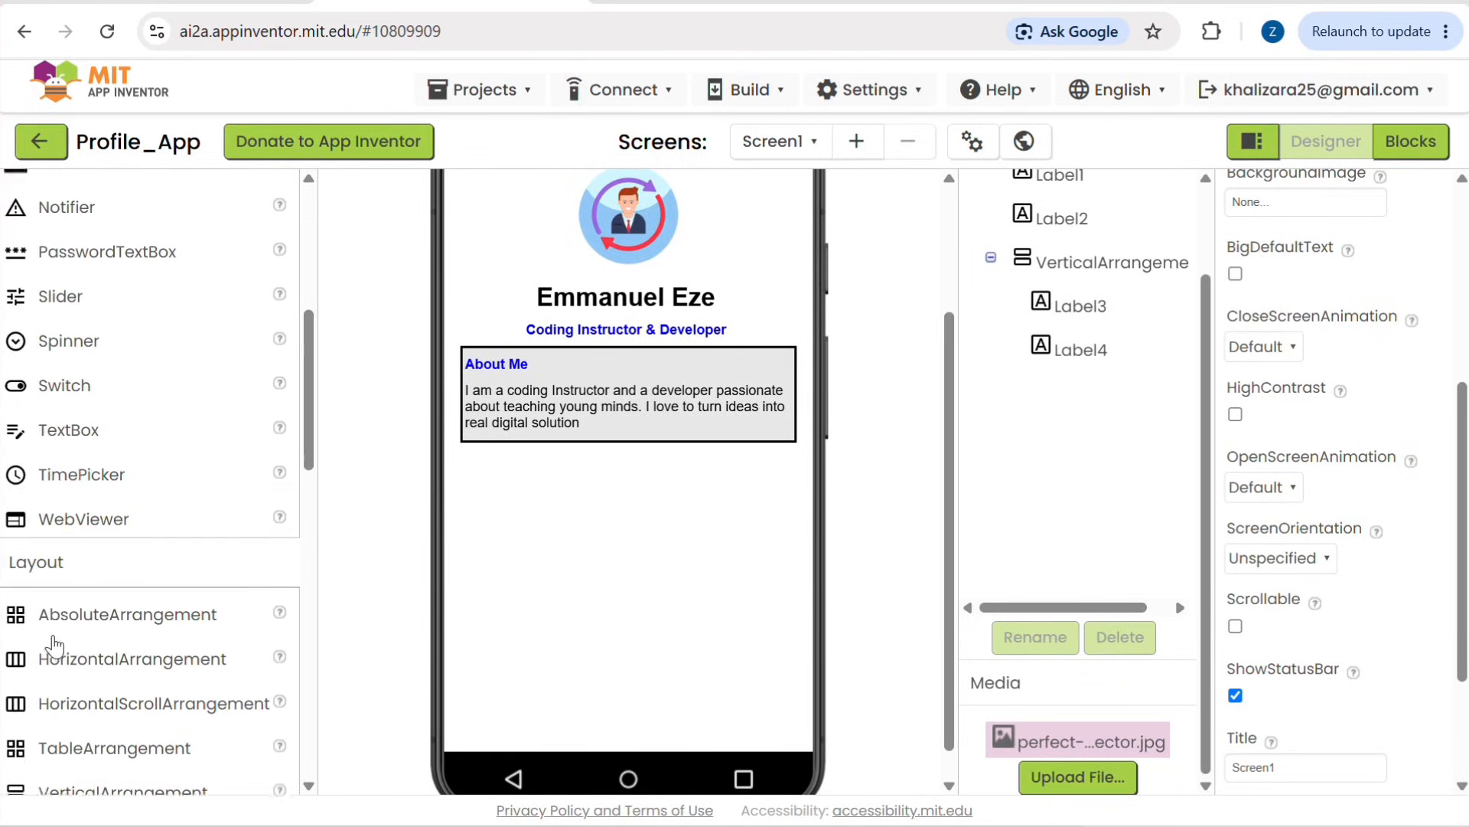
{"action": "left_click_drag", "start_coordinate": [61, 779], "coordinate": [579, 544]}
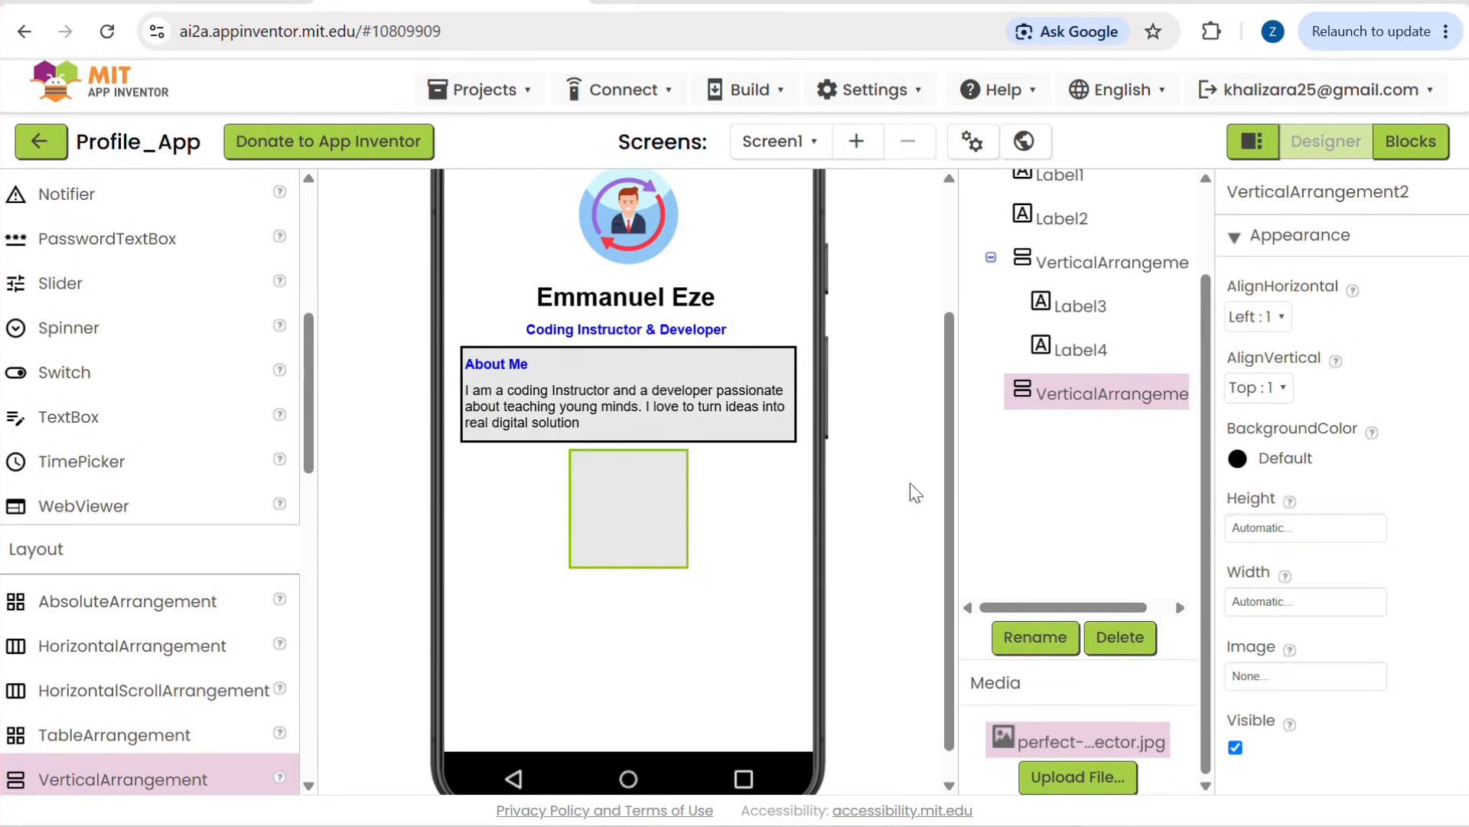
Step: Set the new VerticalArrangement's height to 80 pixels and its width to 90 percent
{"action": "left_click", "coordinate": [1287, 525]}
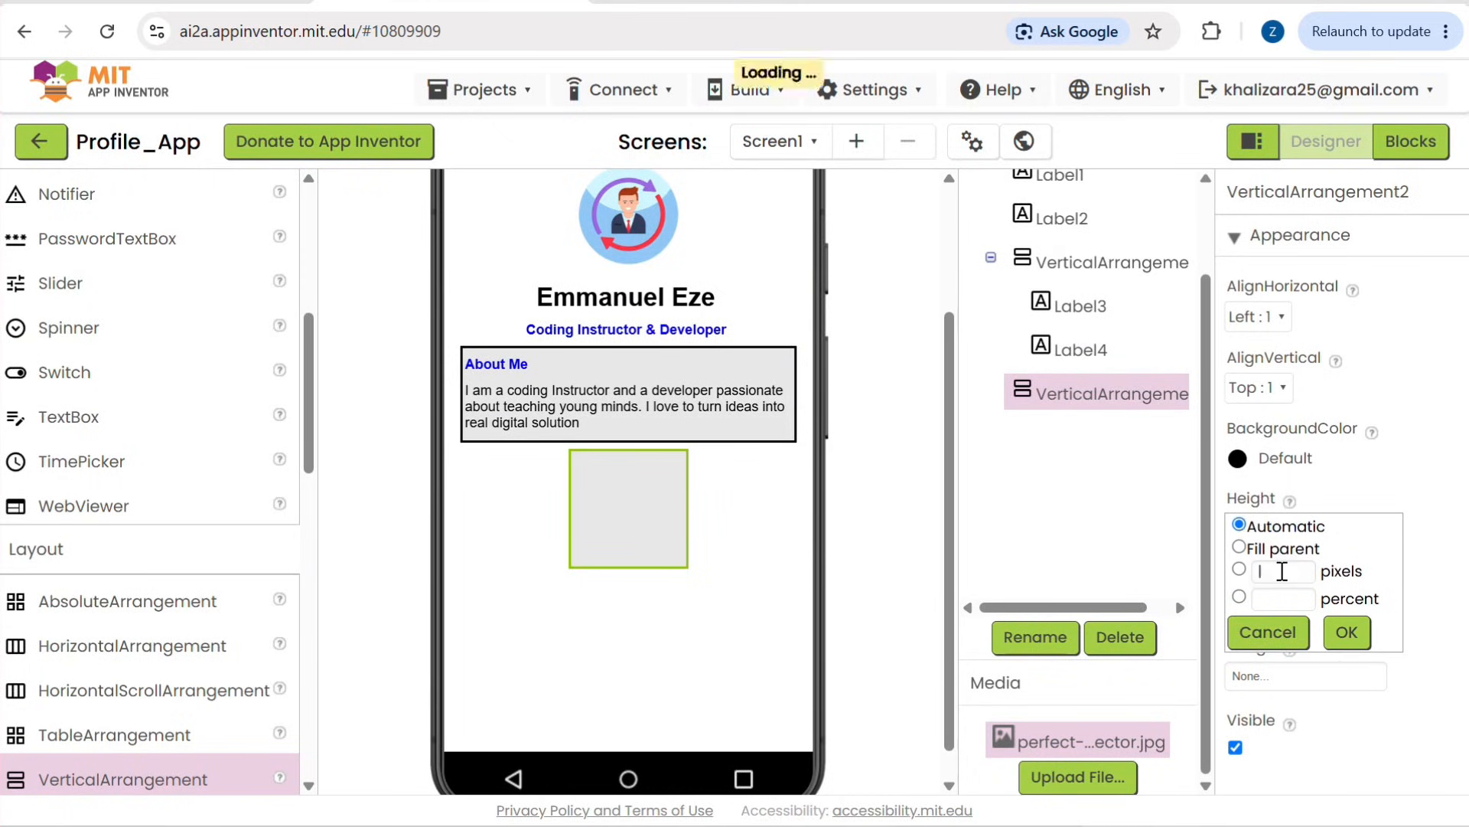
{"action": "left_click", "coordinate": [1282, 570]}
{"action": "type", "text": "80"}
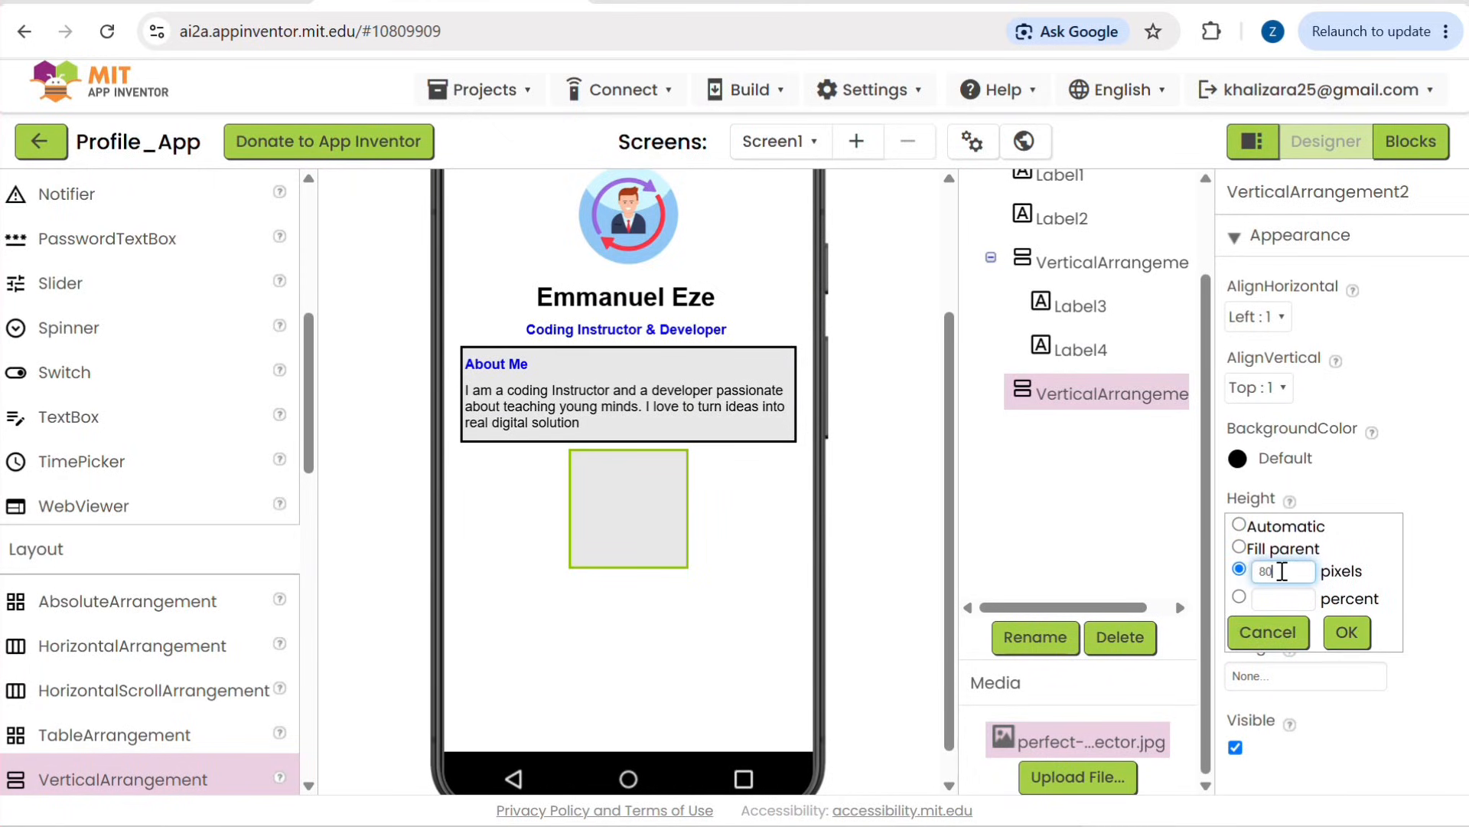
{"action": "left_click", "coordinate": [1344, 634]}
{"action": "left_click", "coordinate": [1278, 608]}
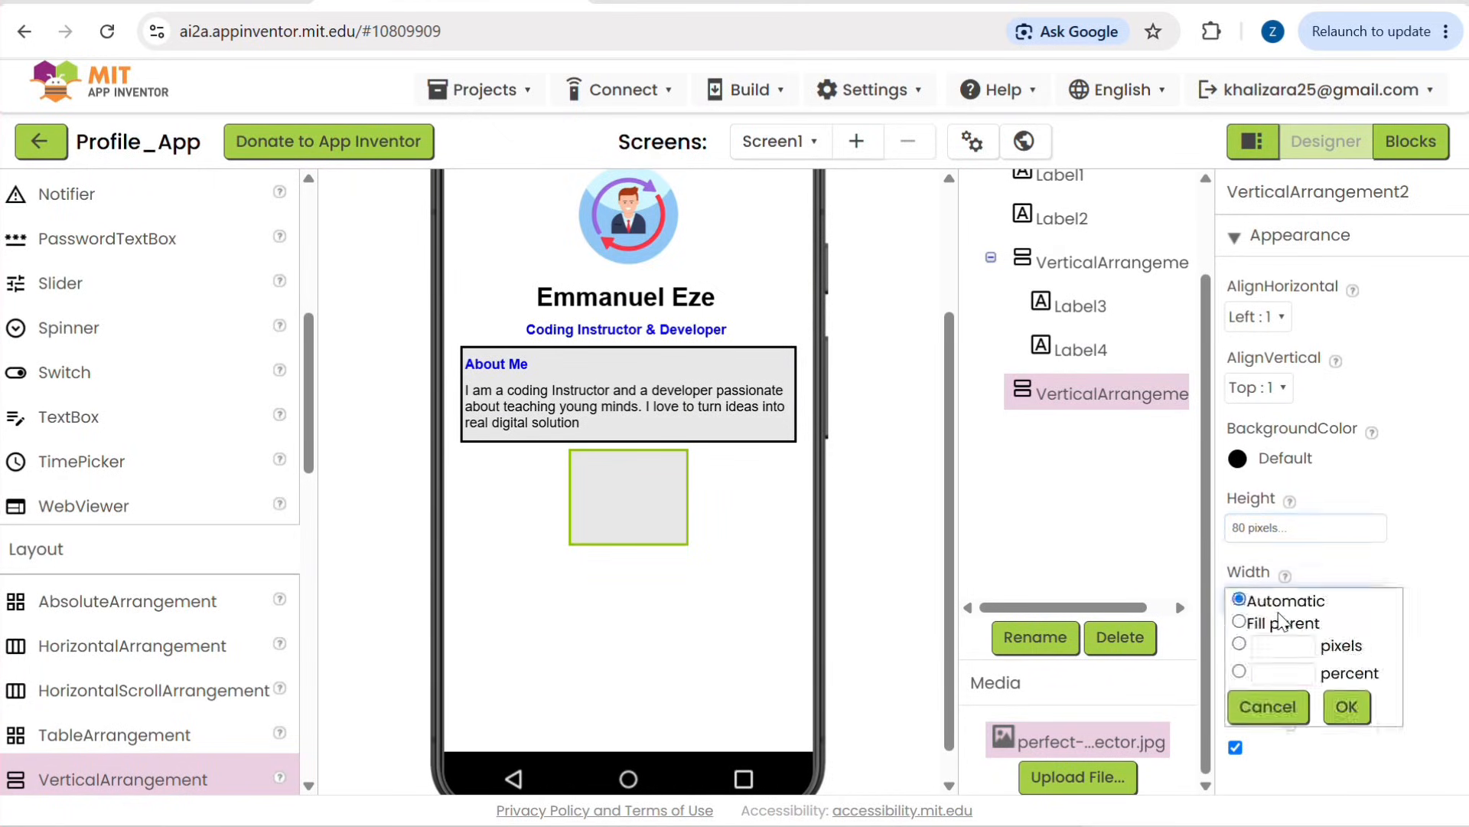
{"action": "left_click", "coordinate": [1283, 675]}
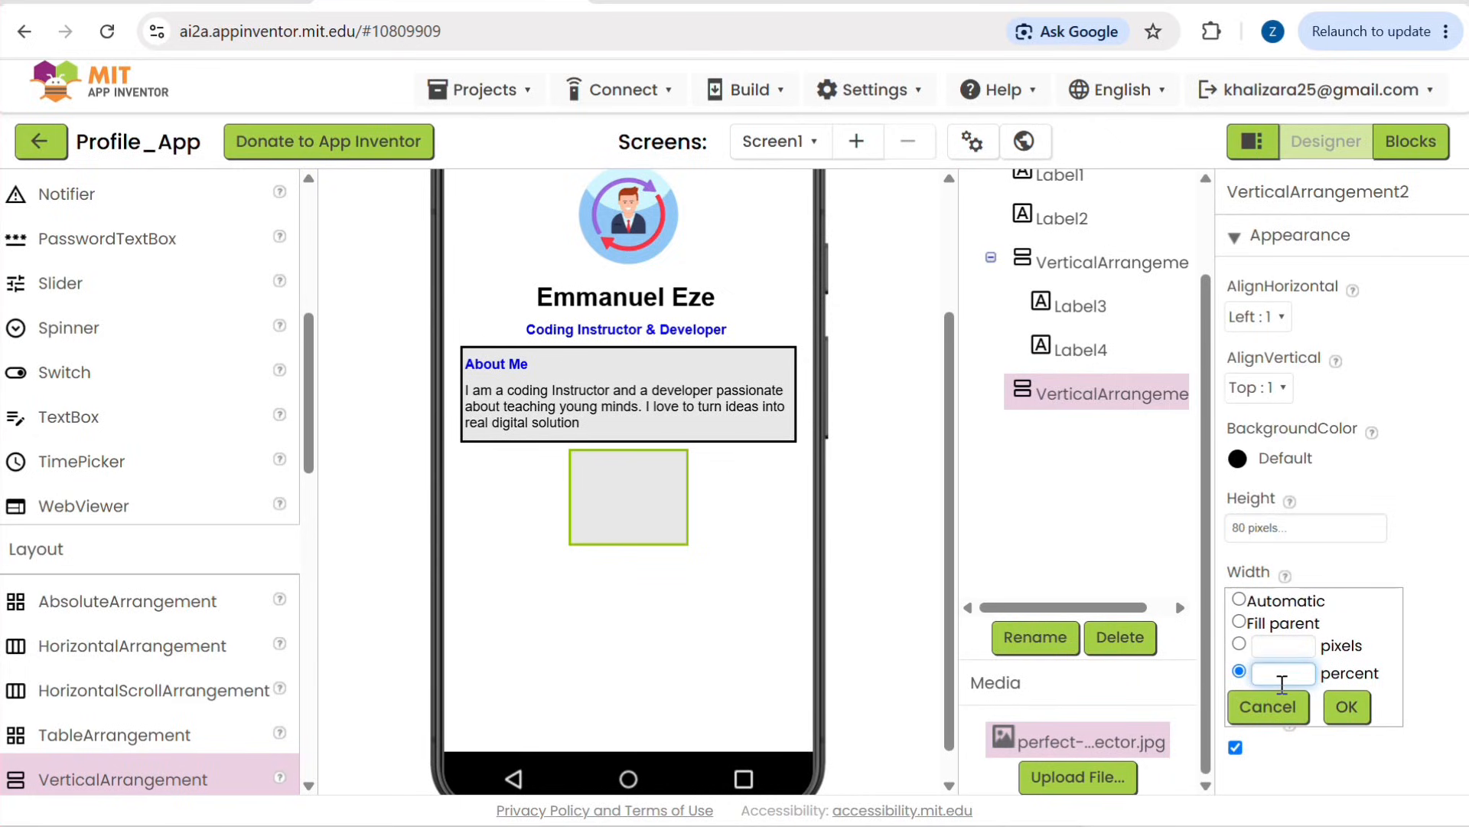
{"action": "type", "text": "90"}
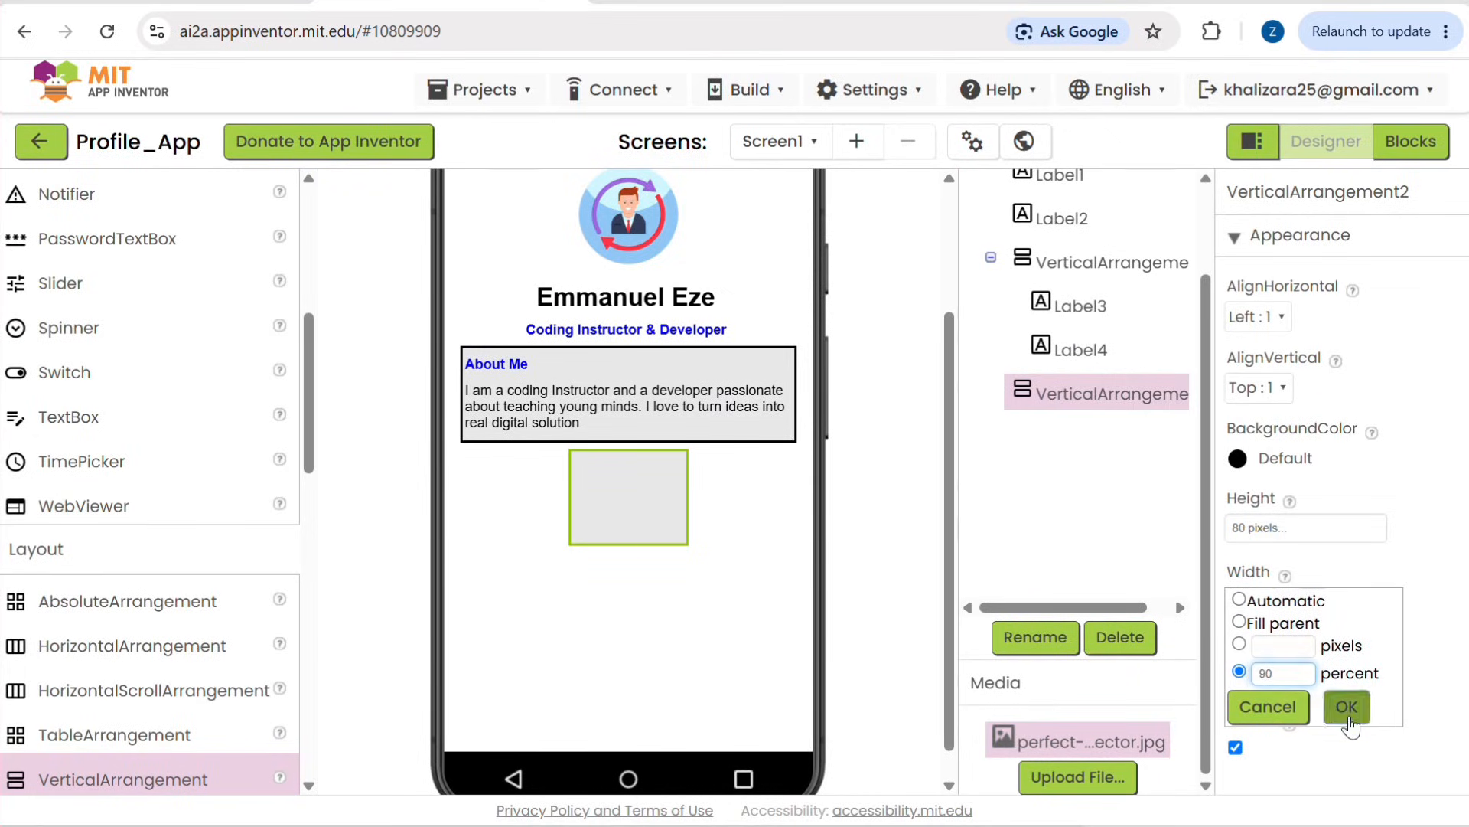
{"action": "left_click", "coordinate": [1346, 705]}
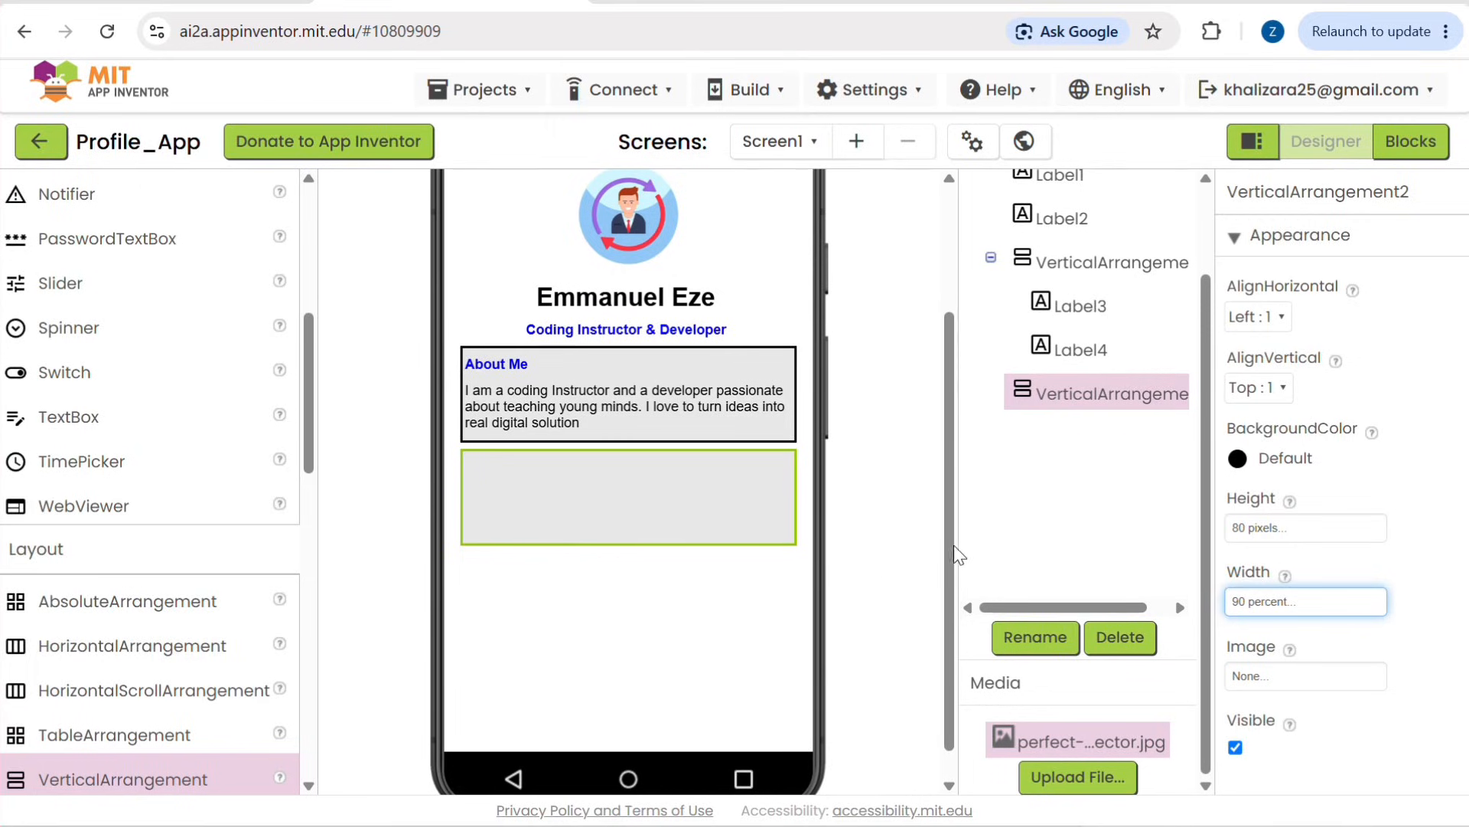
Step: Add two Label components, one below the other, inside the empty second VerticalArrangement
{"action": "scroll", "coordinate": [108, 551], "scroll_direction": "up", "scroll_amount": 5}
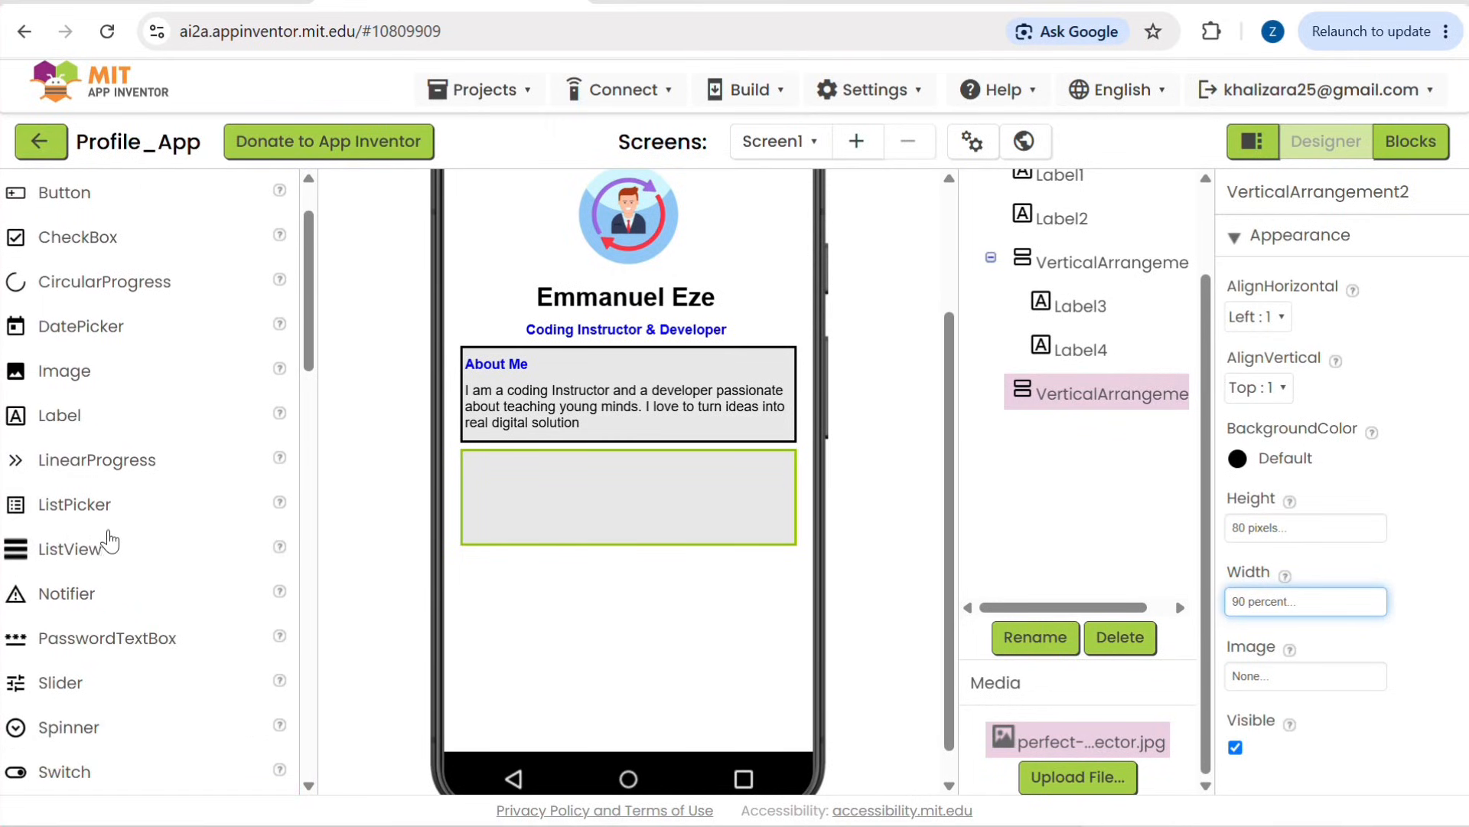
{"action": "scroll", "coordinate": [82, 388], "scroll_direction": "up", "scroll_amount": 2}
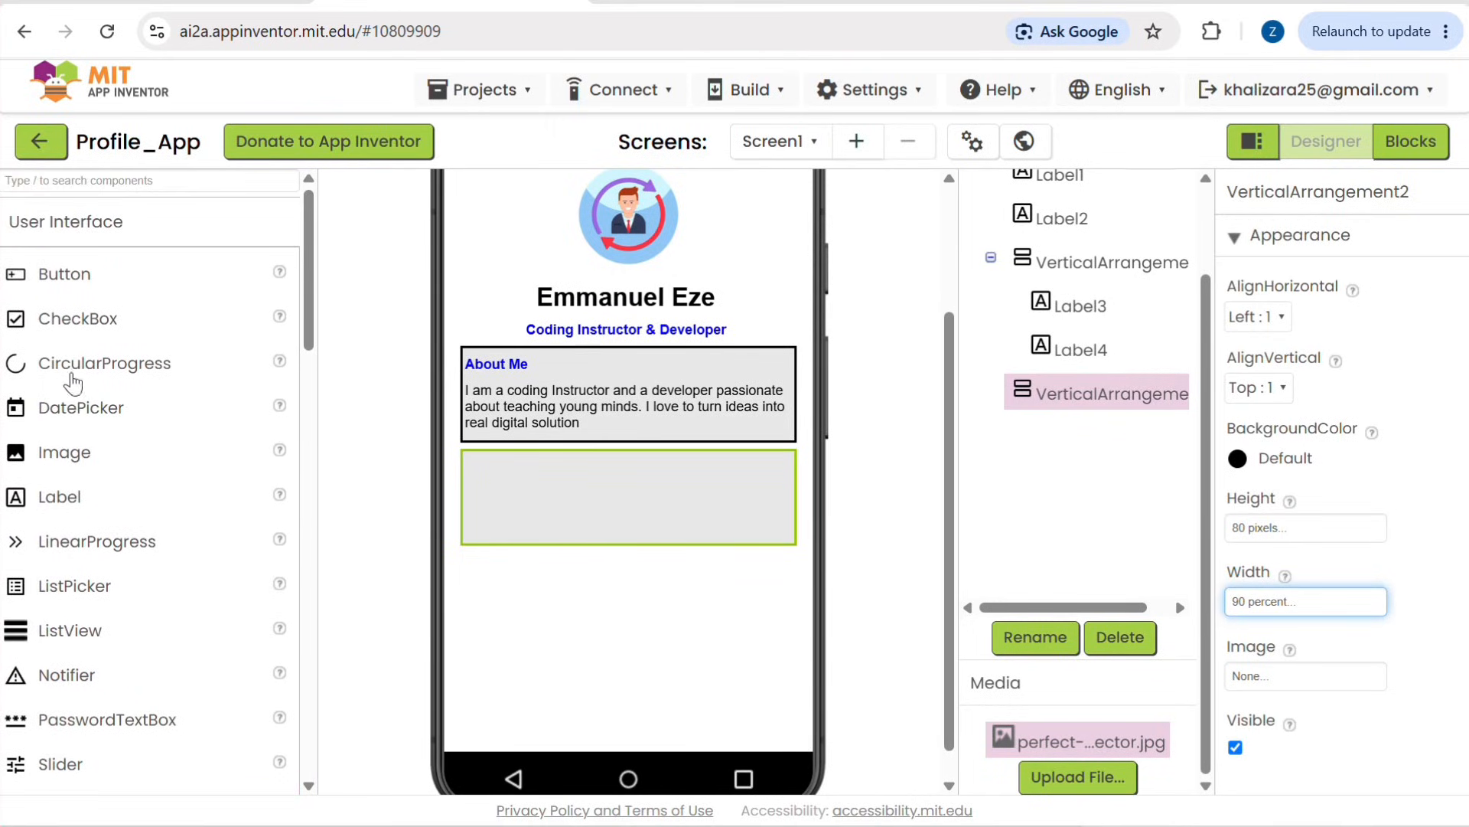
{"action": "left_click_drag", "start_coordinate": [61, 501], "coordinate": [540, 512]}
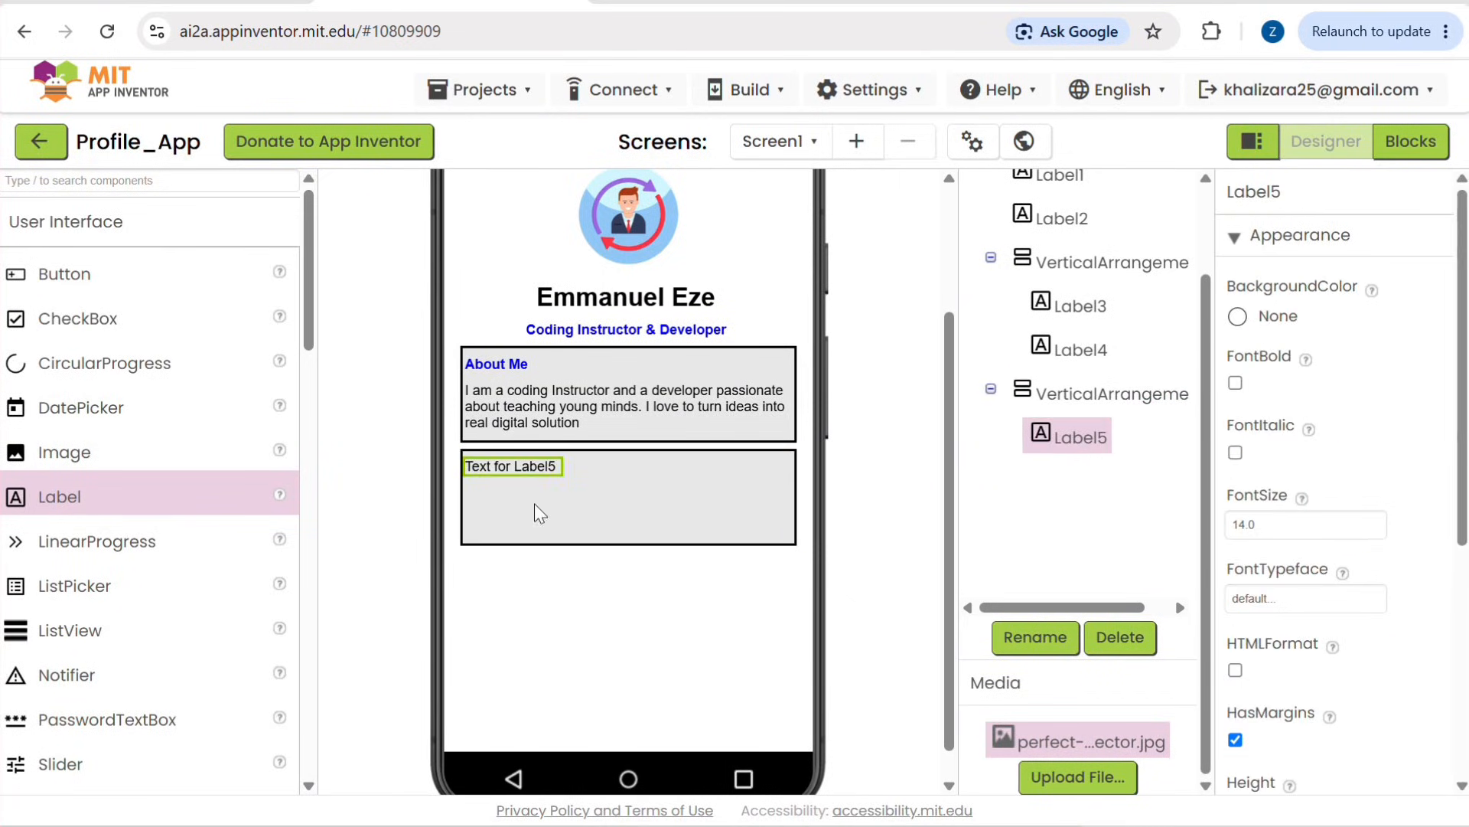
{"action": "left_click_drag", "start_coordinate": [72, 506], "coordinate": [518, 511]}
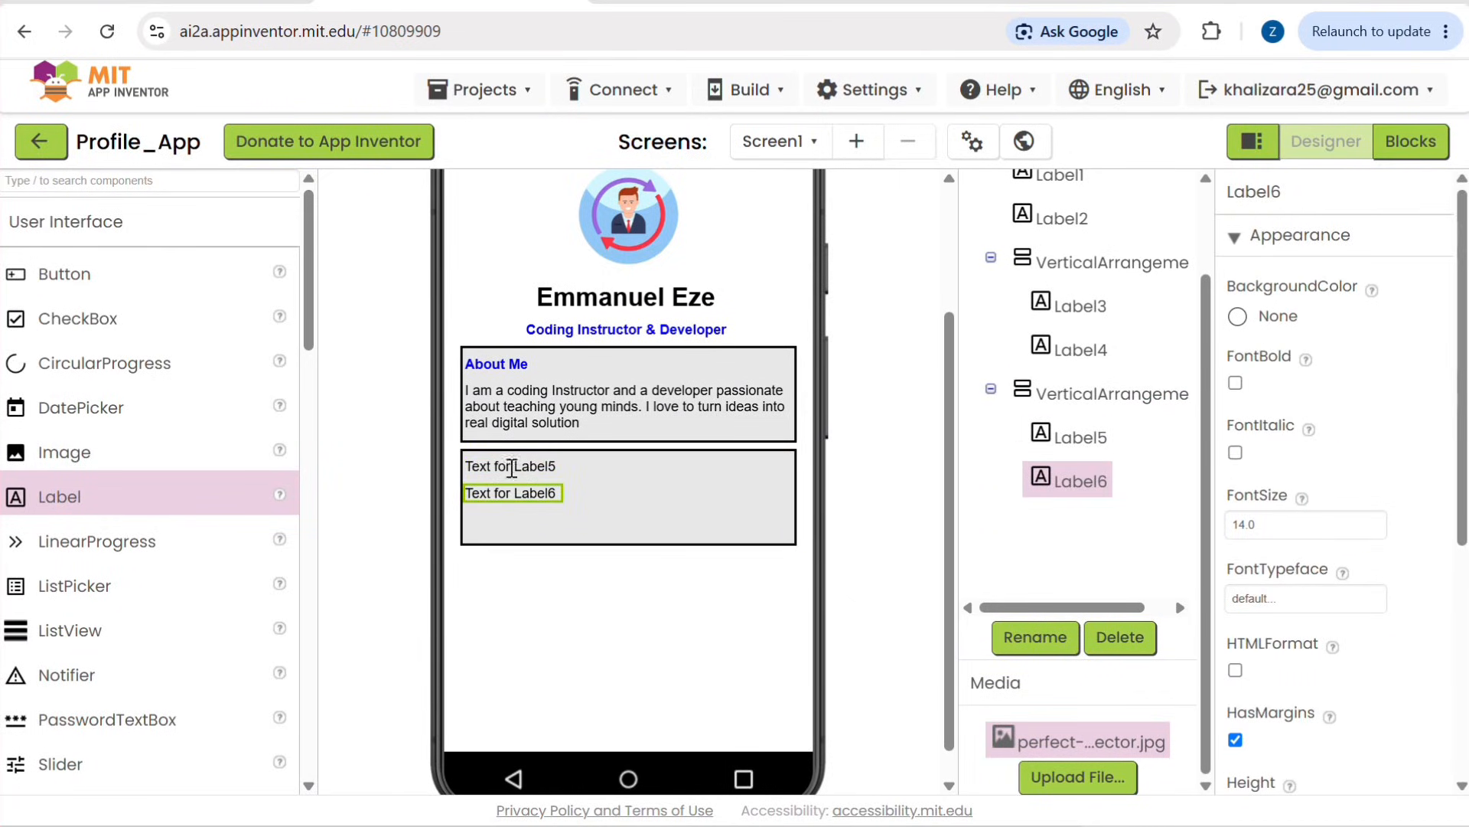
Step: Set the text of the upper label in the second VerticalArrangement to "Skills"
{"action": "left_click", "coordinate": [511, 467]}
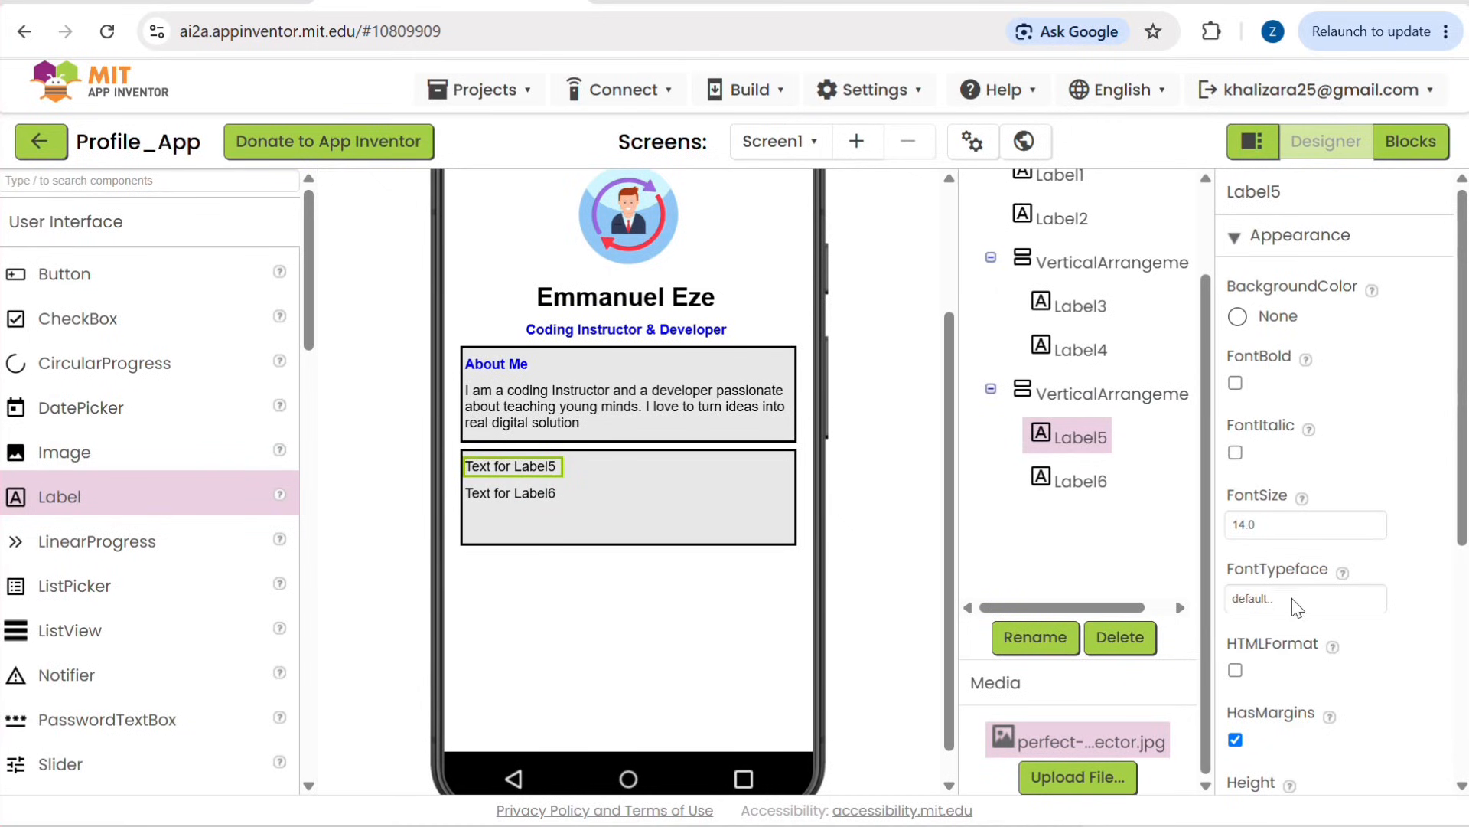
{"action": "scroll", "coordinate": [1286, 635], "scroll_direction": "down", "scroll_amount": 3}
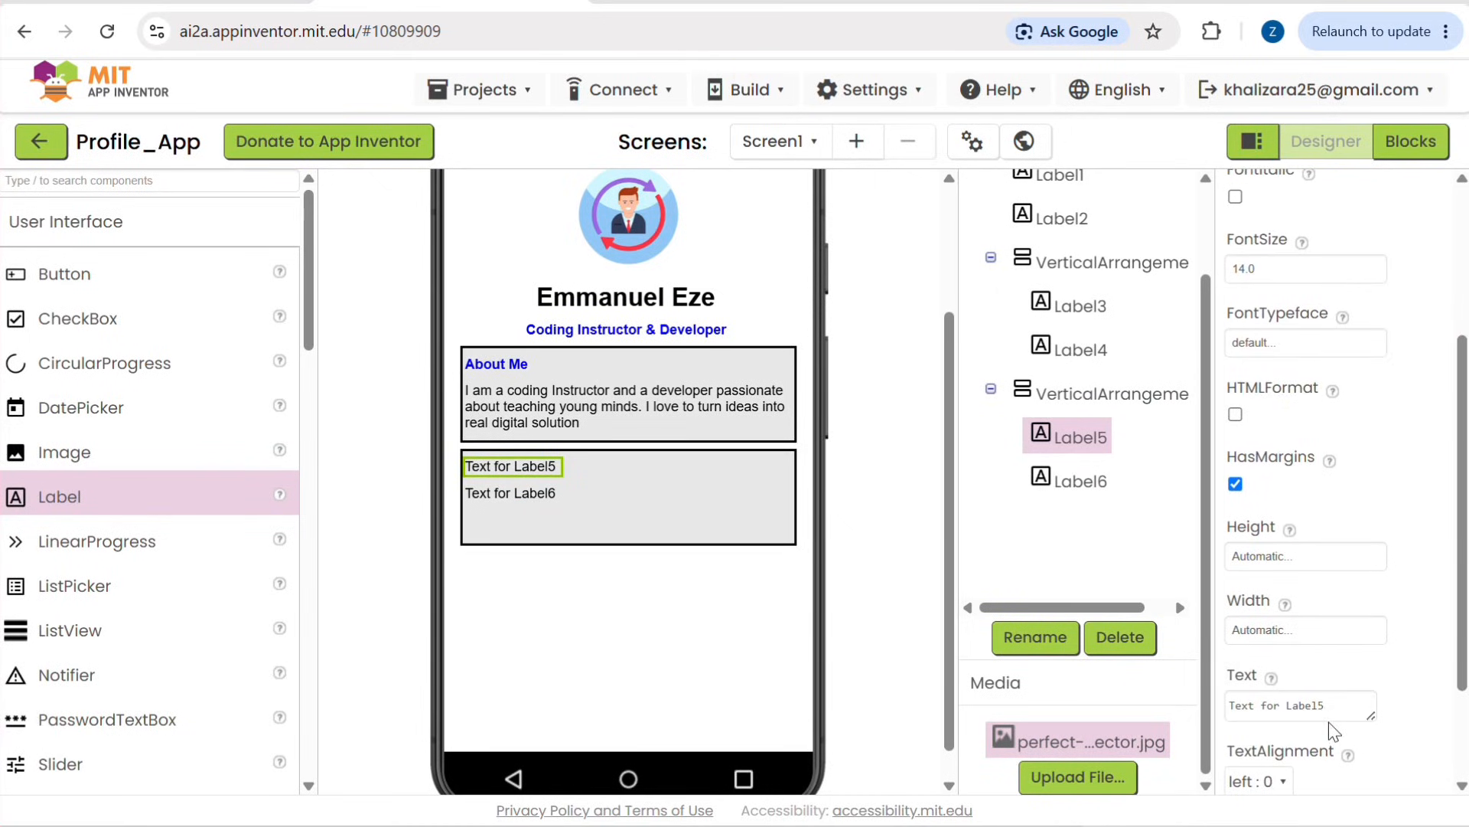
{"action": "left_click", "coordinate": [1335, 706]}
{"action": "key", "text": "BackSpace"}
{"action": "type", "text": "Skills"}
{"action": "key", "text": "Return"}
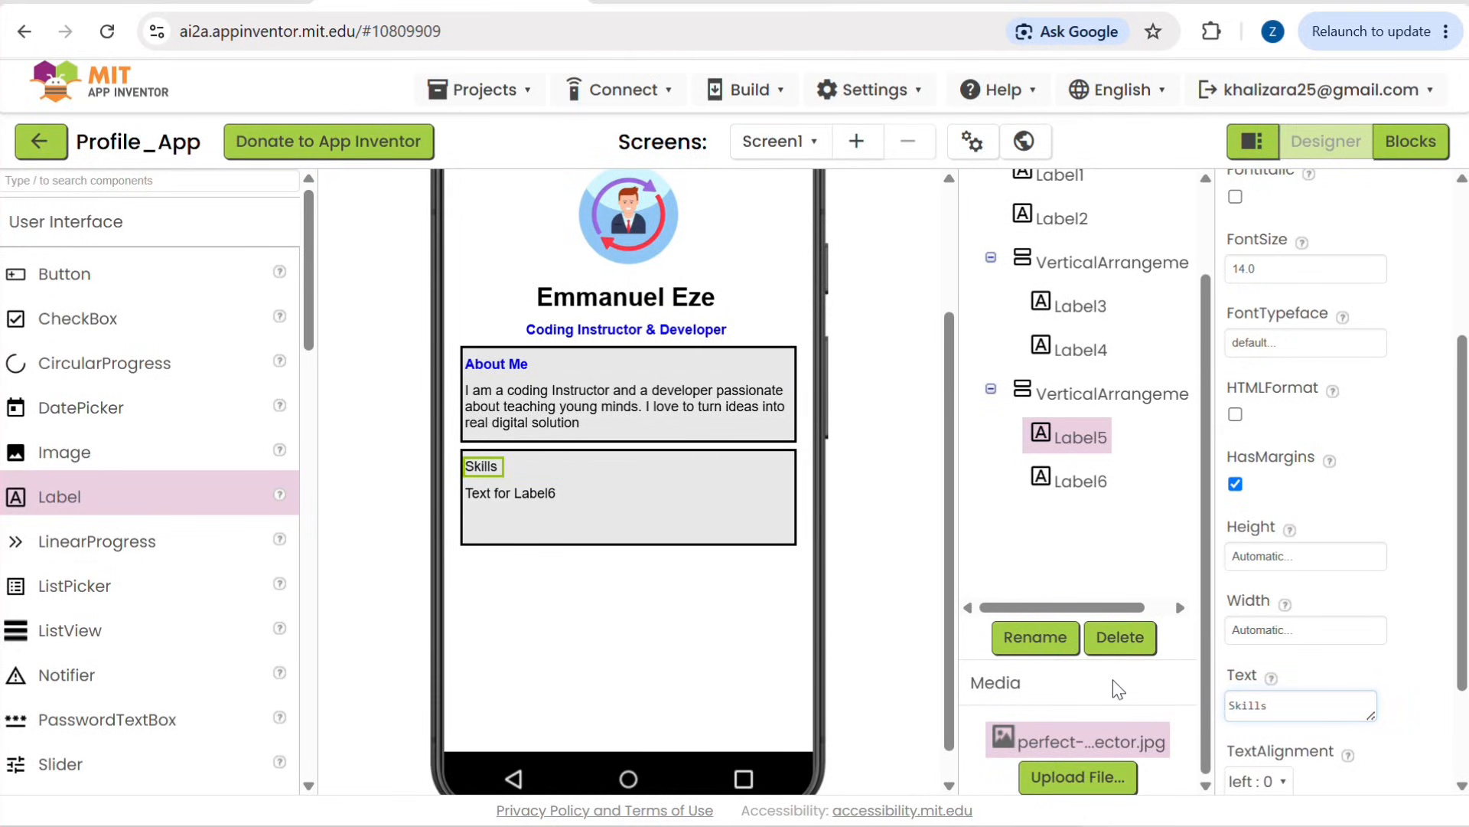
Step: Set the "Skills" heading's text color to the default Blue and make its font bold
{"action": "scroll", "coordinate": [1377, 560], "scroll_direction": "up", "scroll_amount": 1}
{"action": "scroll", "coordinate": [1380, 563], "scroll_direction": "down", "scroll_amount": 3}
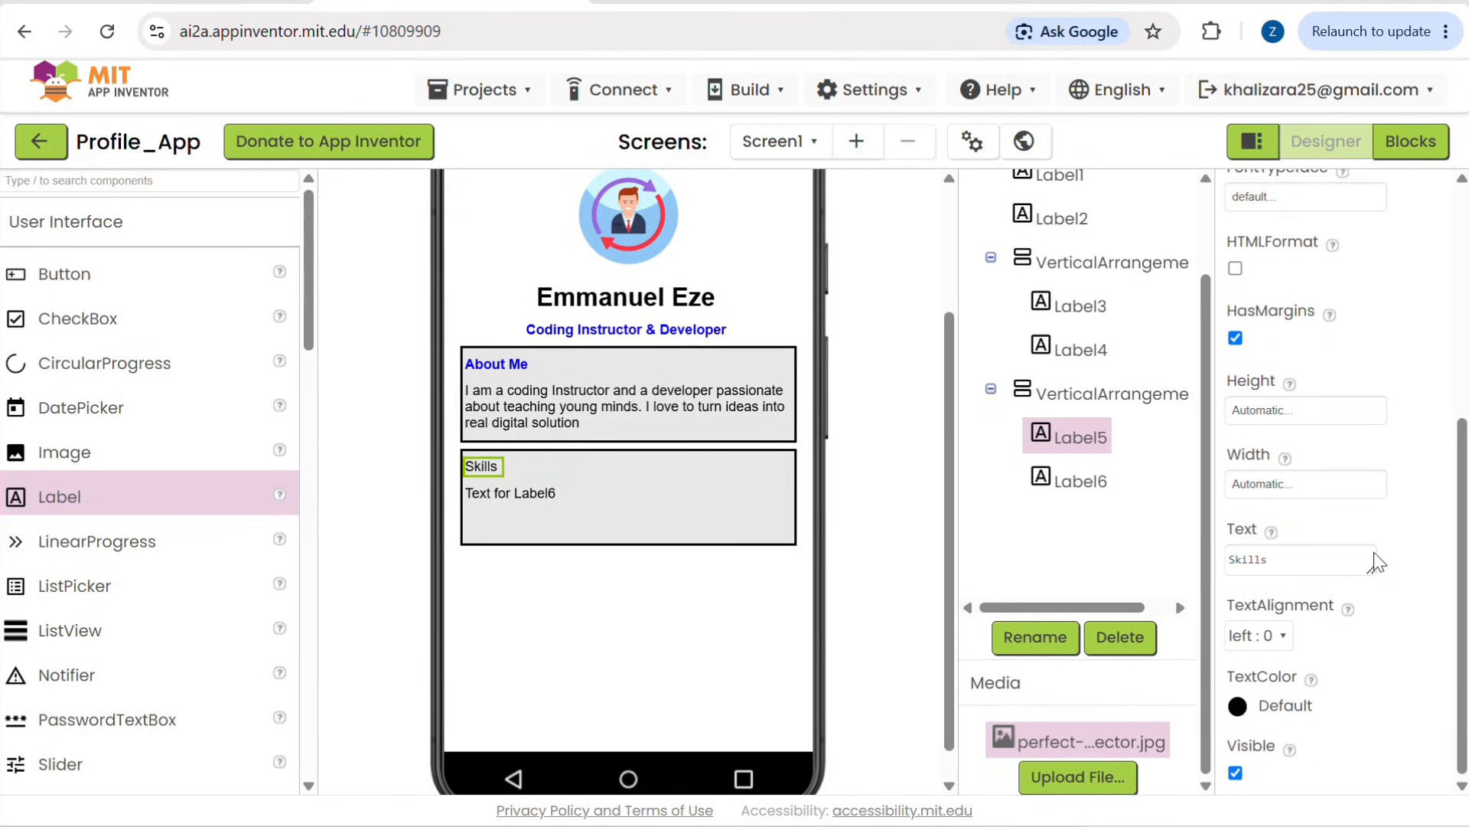
{"action": "left_click", "coordinate": [1270, 704]}
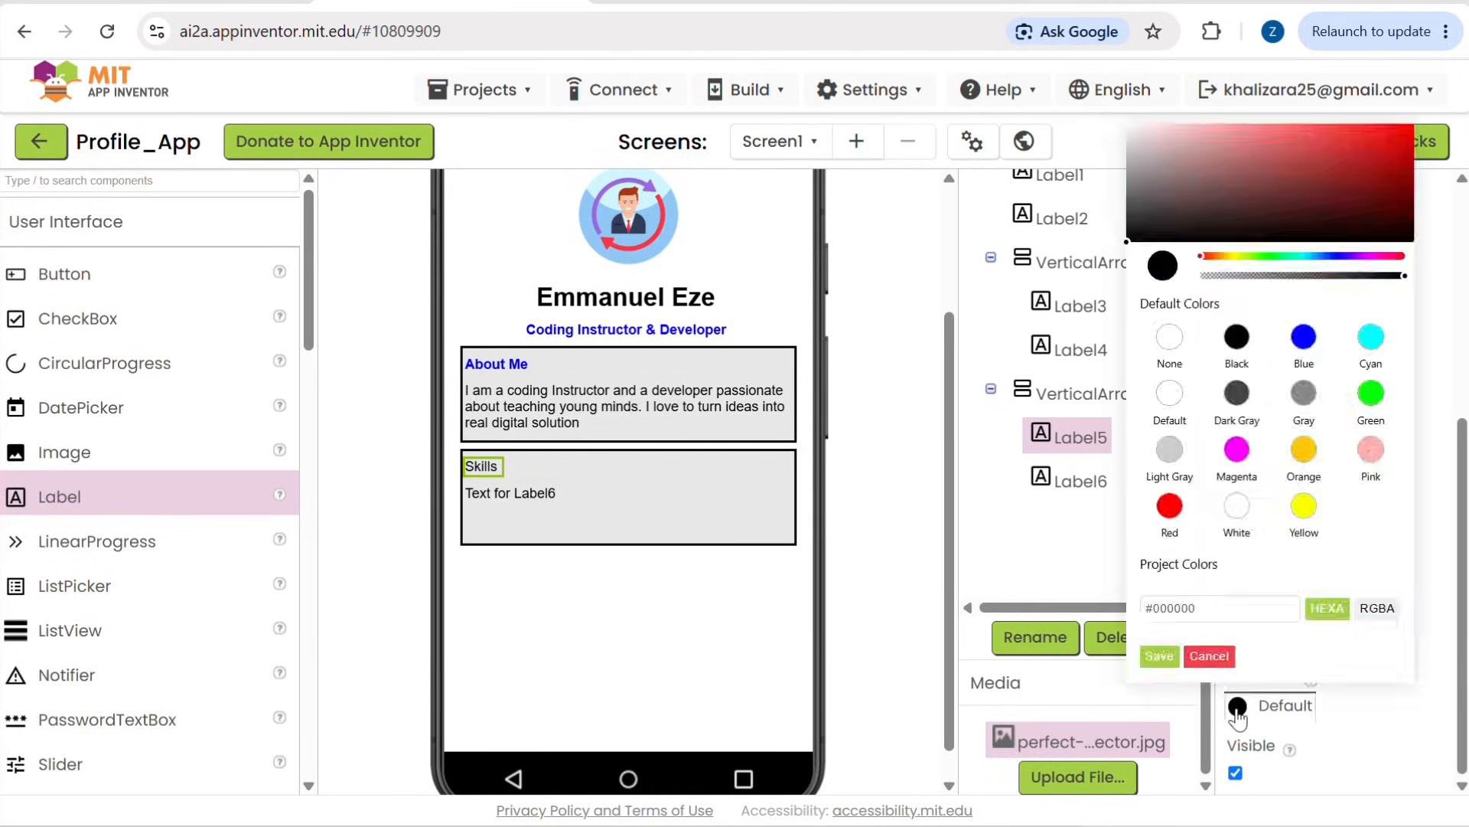
{"action": "left_click", "coordinate": [1304, 336]}
{"action": "left_click", "coordinate": [1159, 656]}
{"action": "scroll", "coordinate": [1289, 564], "scroll_direction": "up", "scroll_amount": 5}
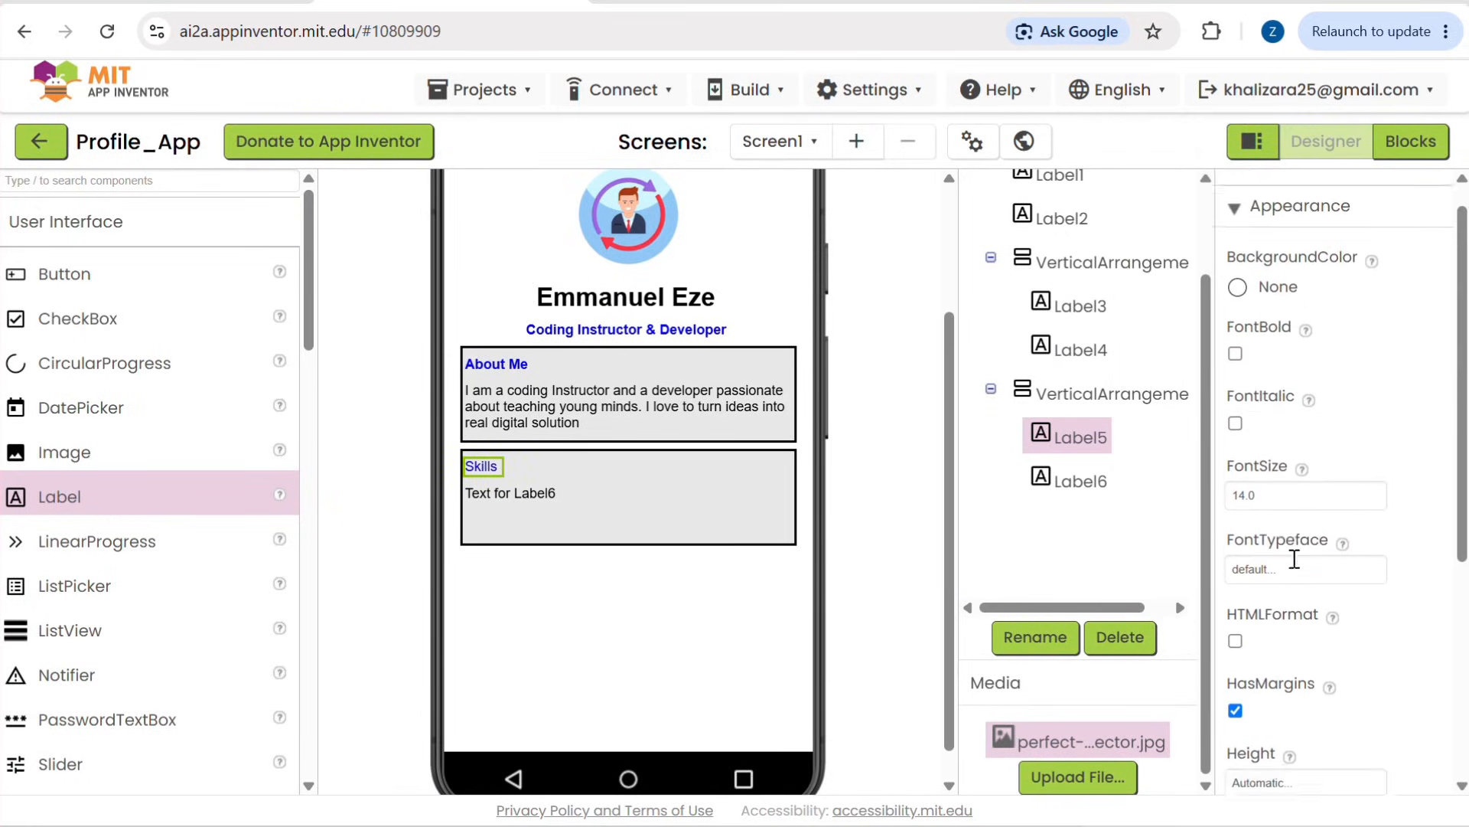
{"action": "left_click", "coordinate": [1235, 383]}
Step: Clear the placeholder text of the label below the "Skills" heading
{"action": "left_click", "coordinate": [535, 499]}
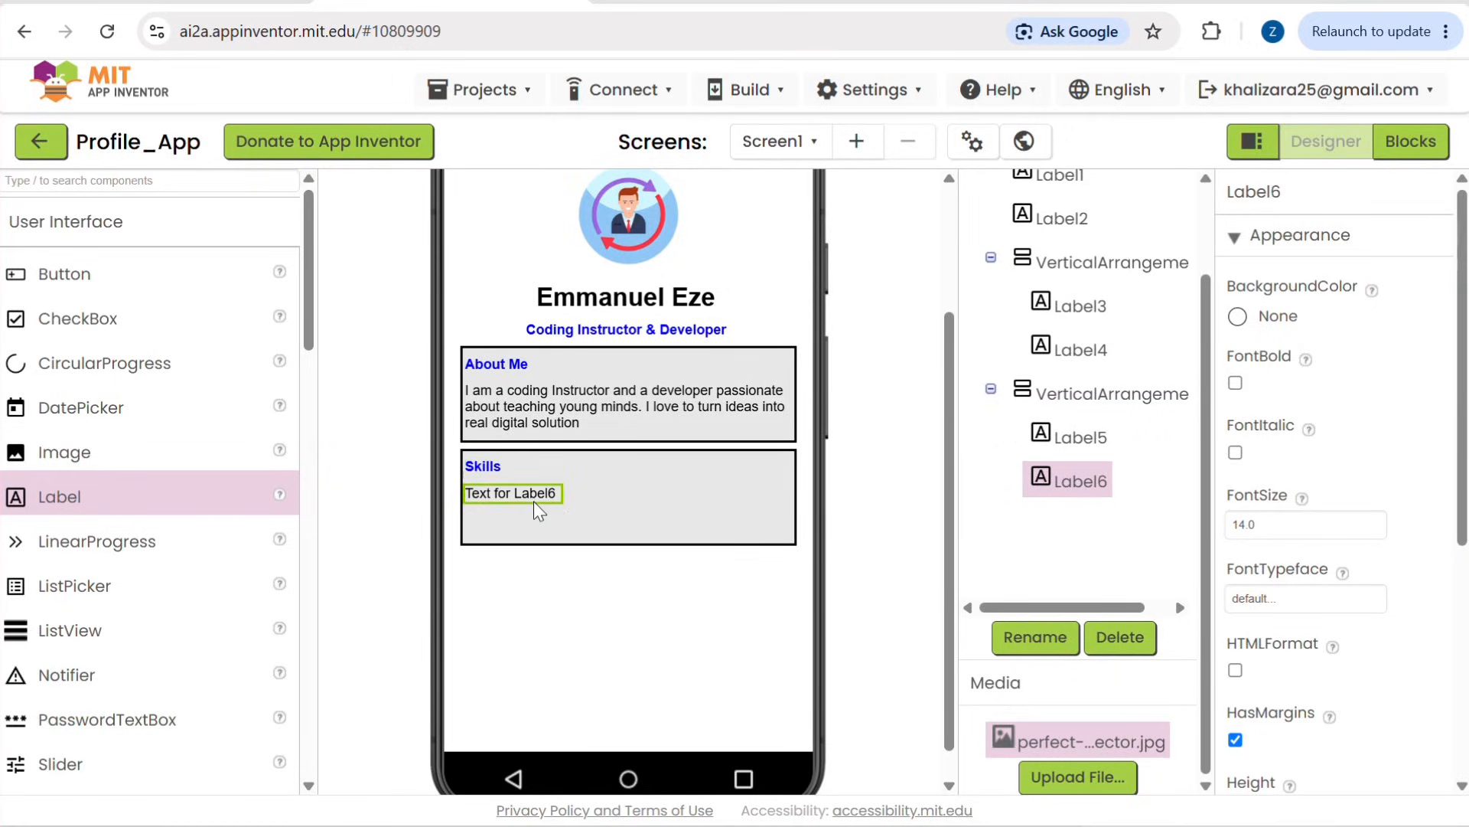
{"action": "scroll", "coordinate": [1284, 574], "scroll_direction": "down", "scroll_amount": 3}
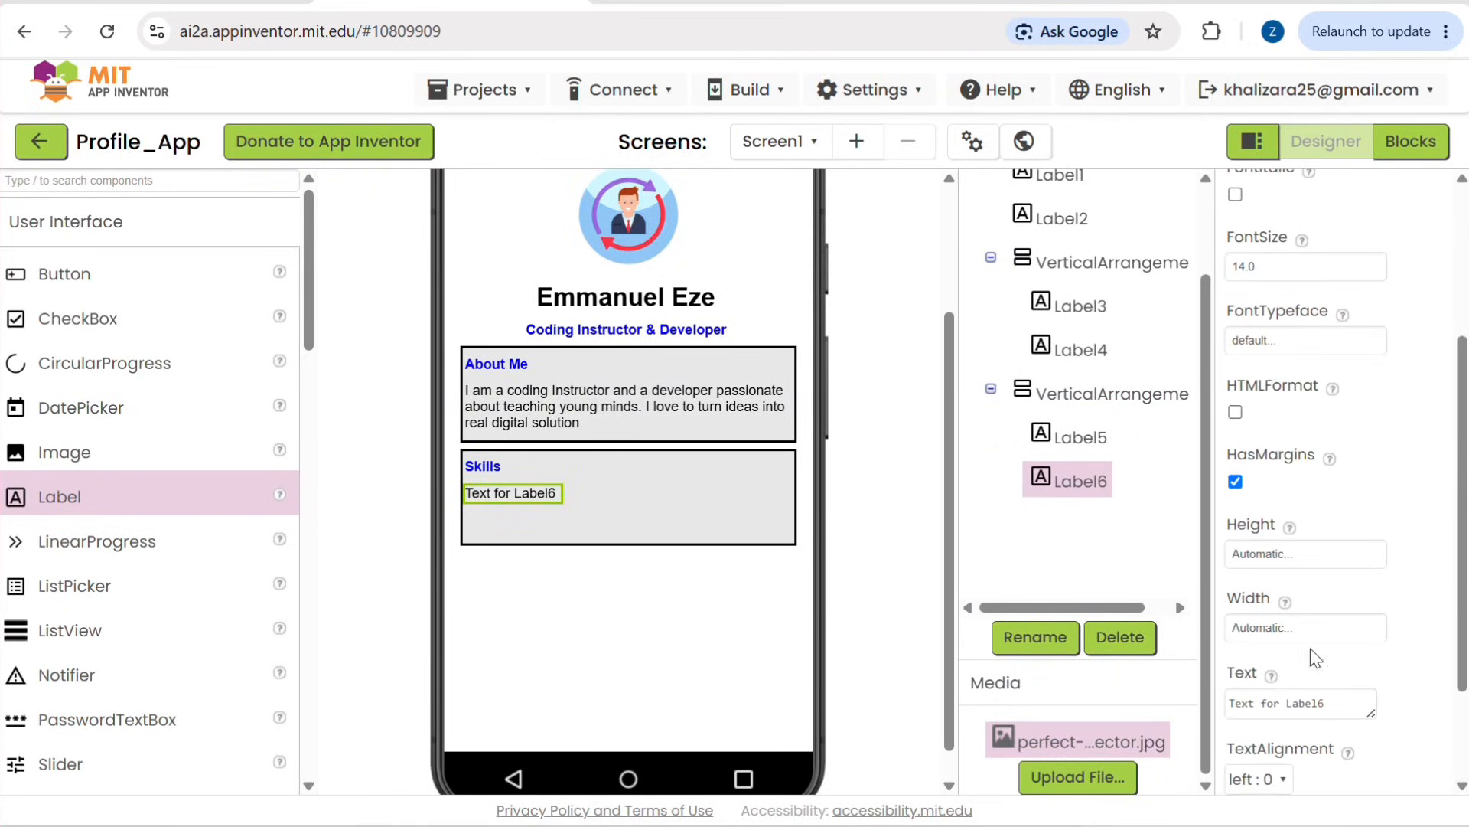
{"action": "left_click", "coordinate": [1322, 703]}
{"action": "key", "text": "ctrl+a"}
{"action": "key", "text": "BackSpace"}
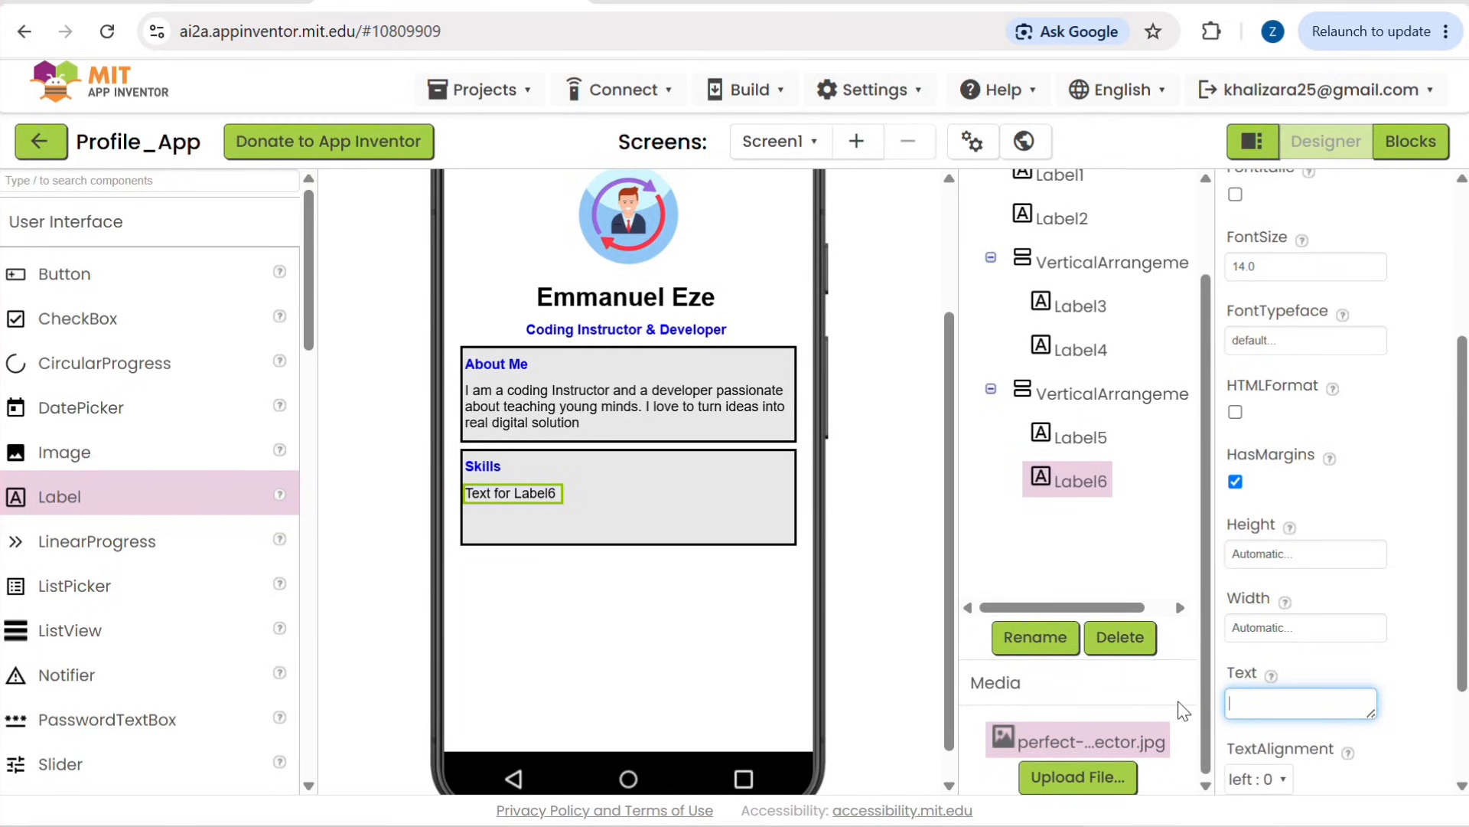
{"action": "key", "text": "Return"}
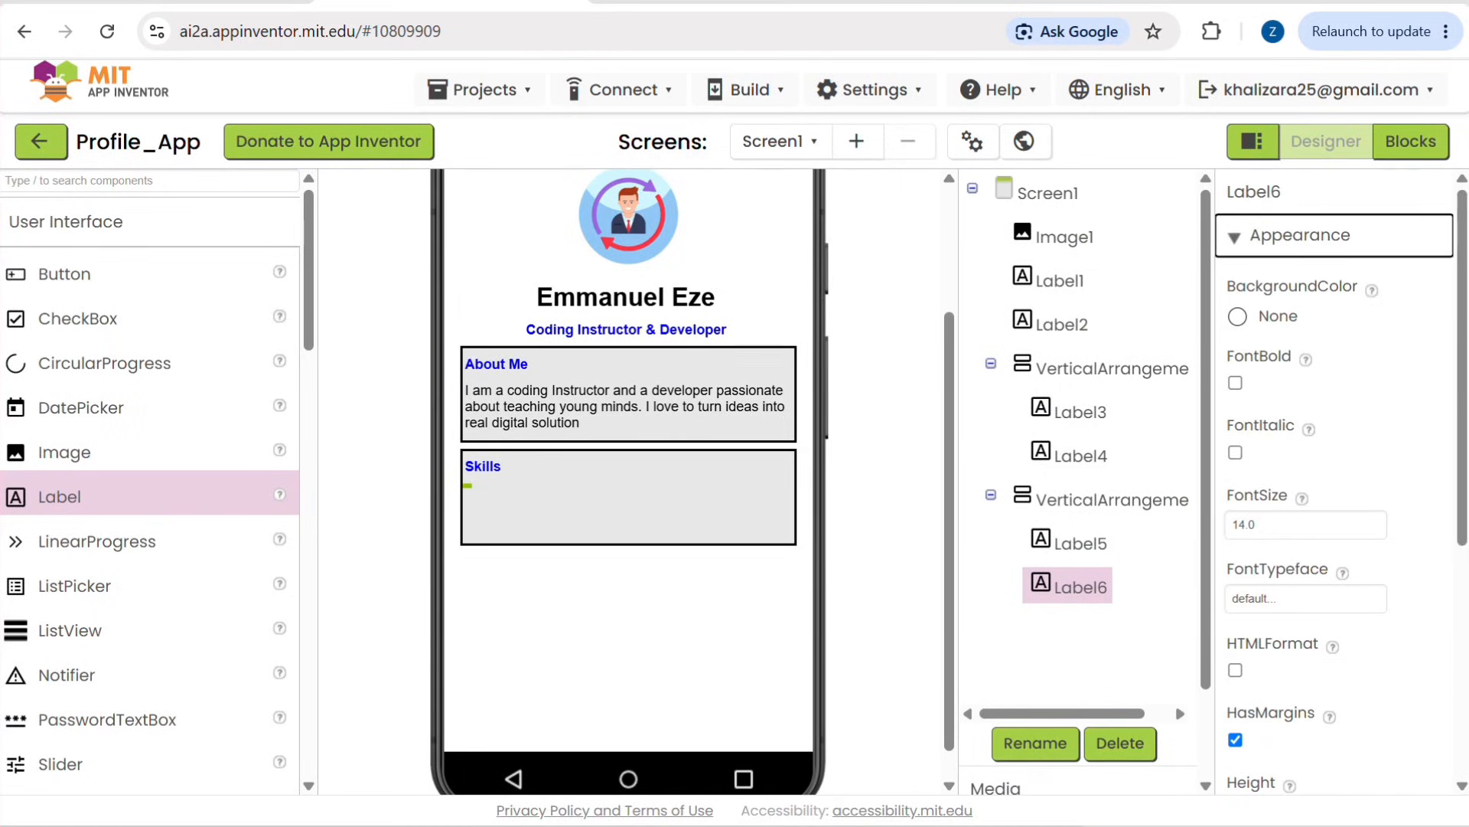
Step: Enter "MIT App Inventor, Web Design, Problem Solving, Time management" as the text of the empty label under the "Skills" heading
{"action": "scroll", "coordinate": [1318, 683], "scroll_direction": "down", "scroll_amount": 5}
{"action": "left_click", "coordinate": [1277, 560]}
{"action": "type", "text": "MIT"}
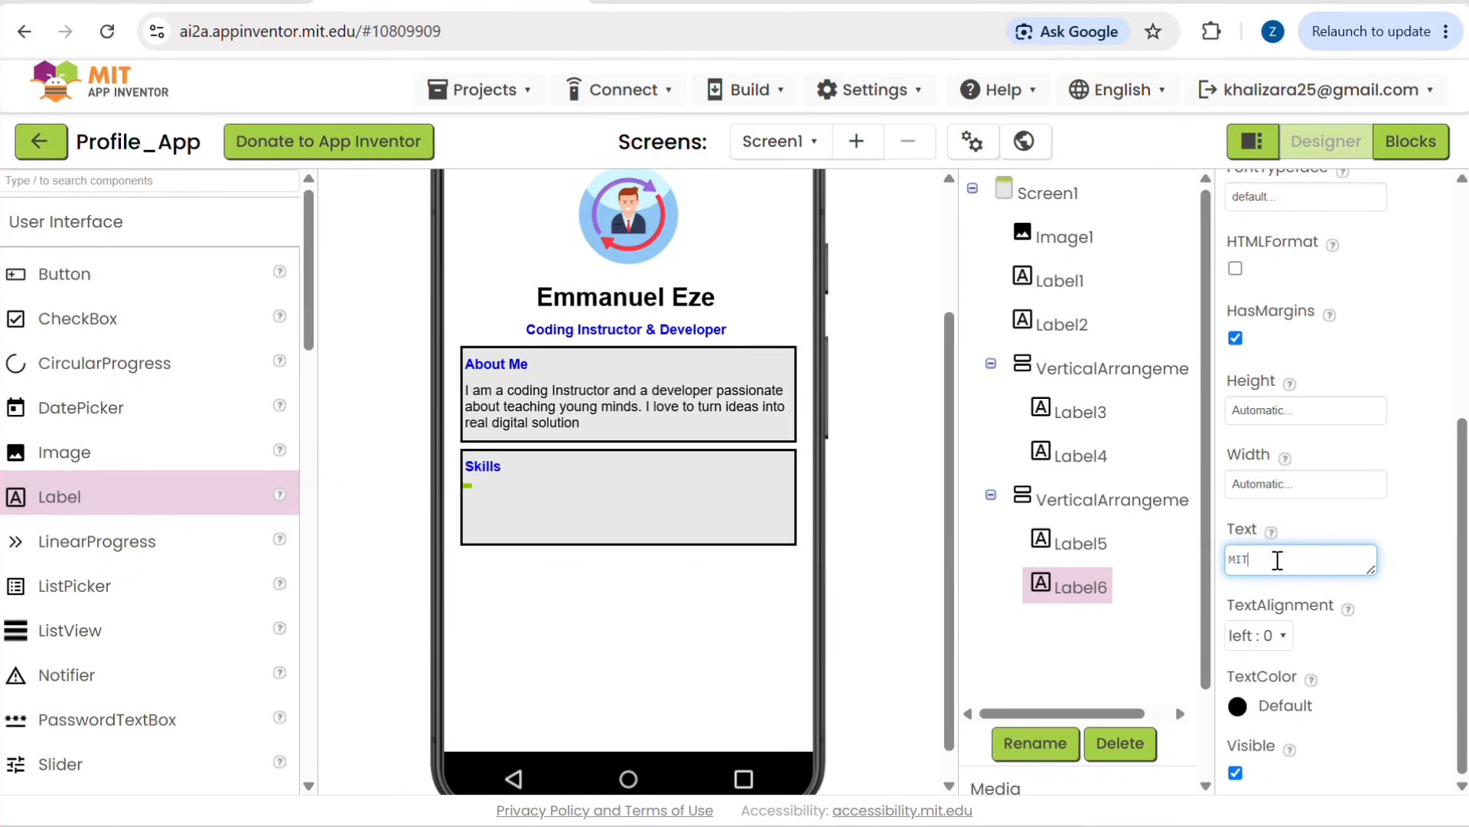
{"action": "type", "text": " App"}
{"action": "type", "text": " Invento"}
{"action": "type", "text": "r, Web Design"}
{"action": "type", "text": ", Prom"}
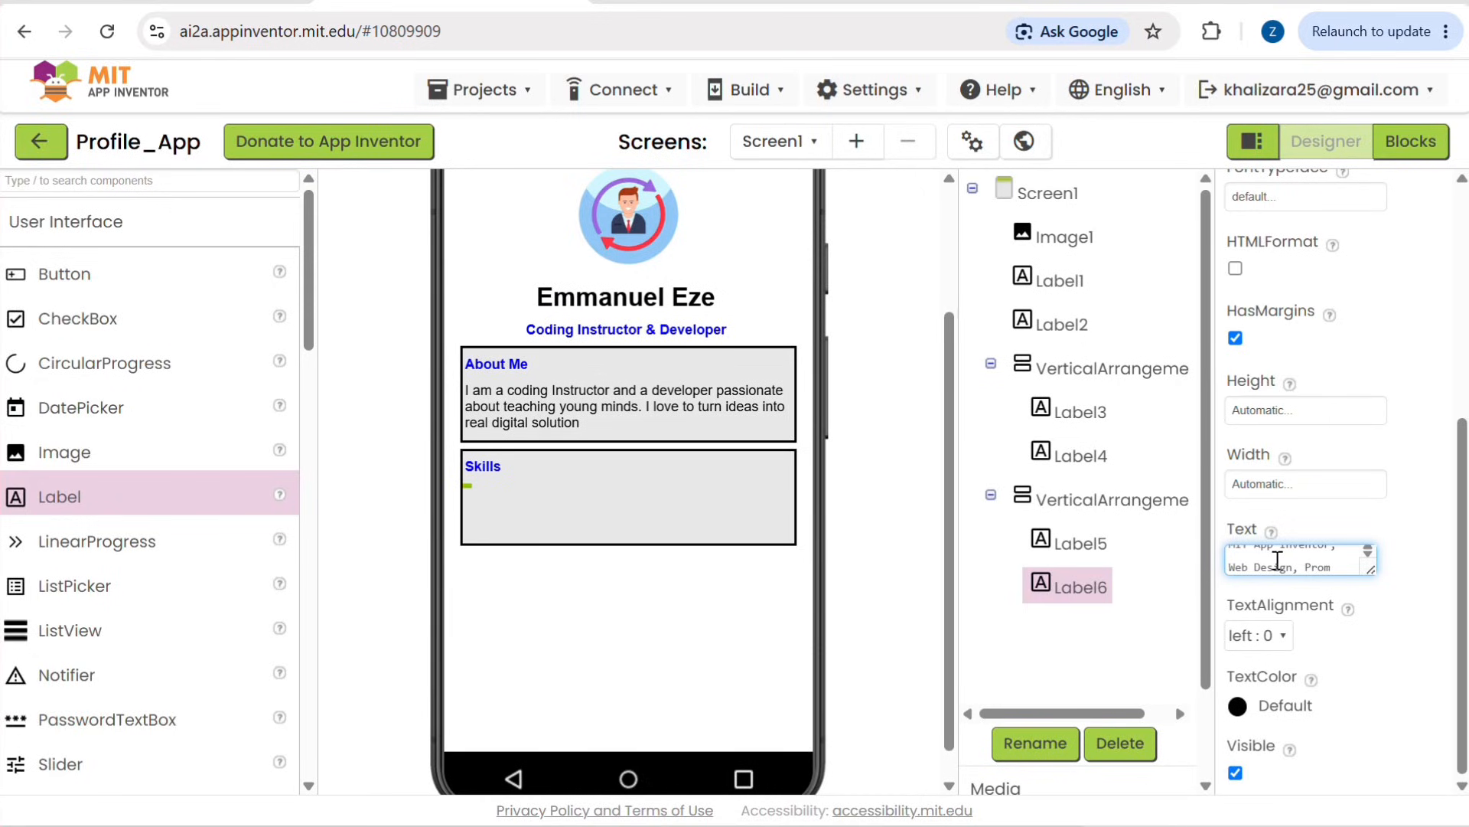
{"action": "type", "text": "ble"}
{"action": "key", "text": "BackSpace"}
{"action": "type", "text": "blem "}
{"action": "type", "text": "Solving"}
{"action": "type", "text": ", Time "}
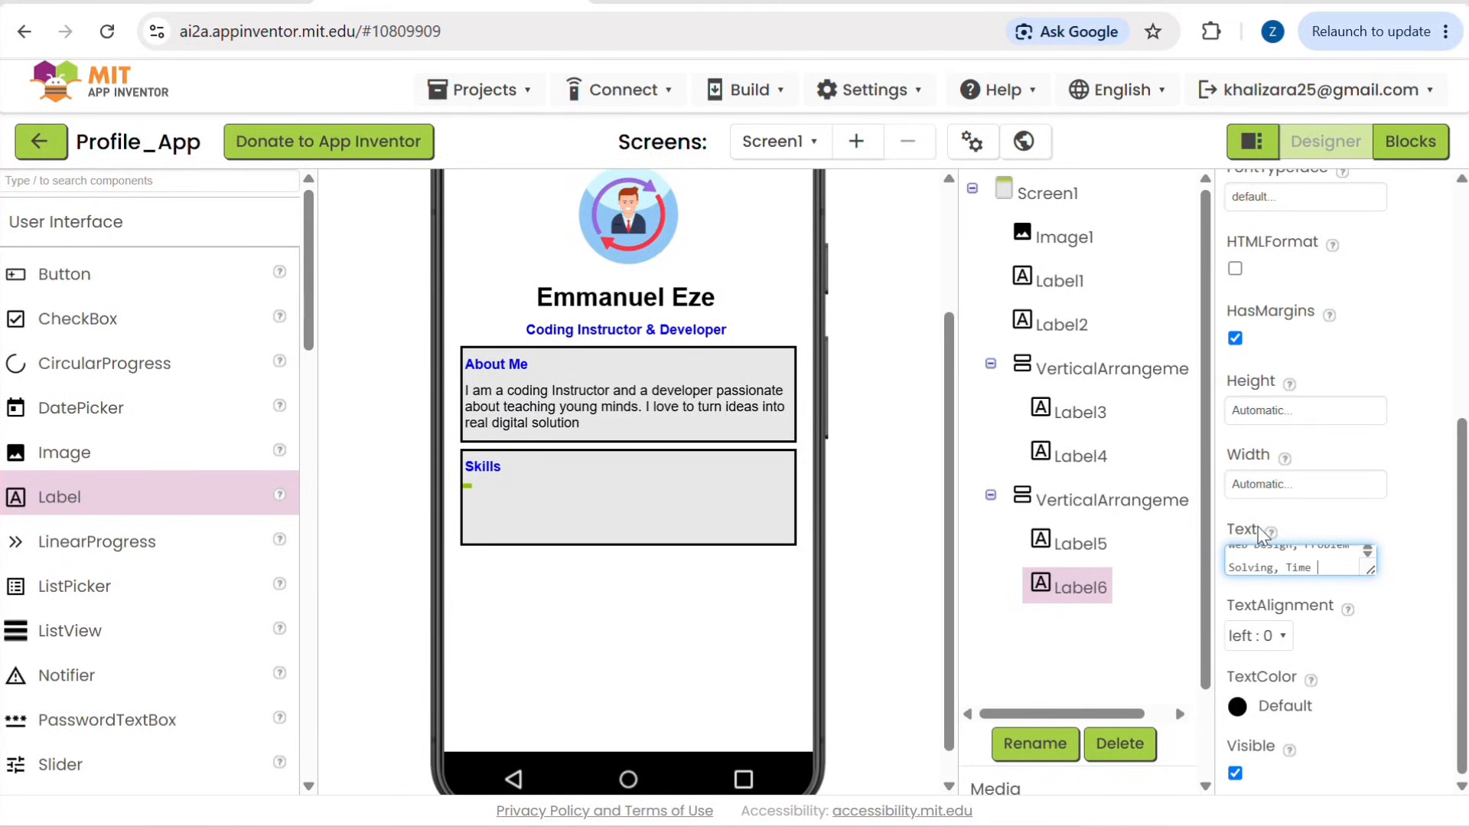
{"action": "type", "text": "management"}
{"action": "key", "text": "Return"}
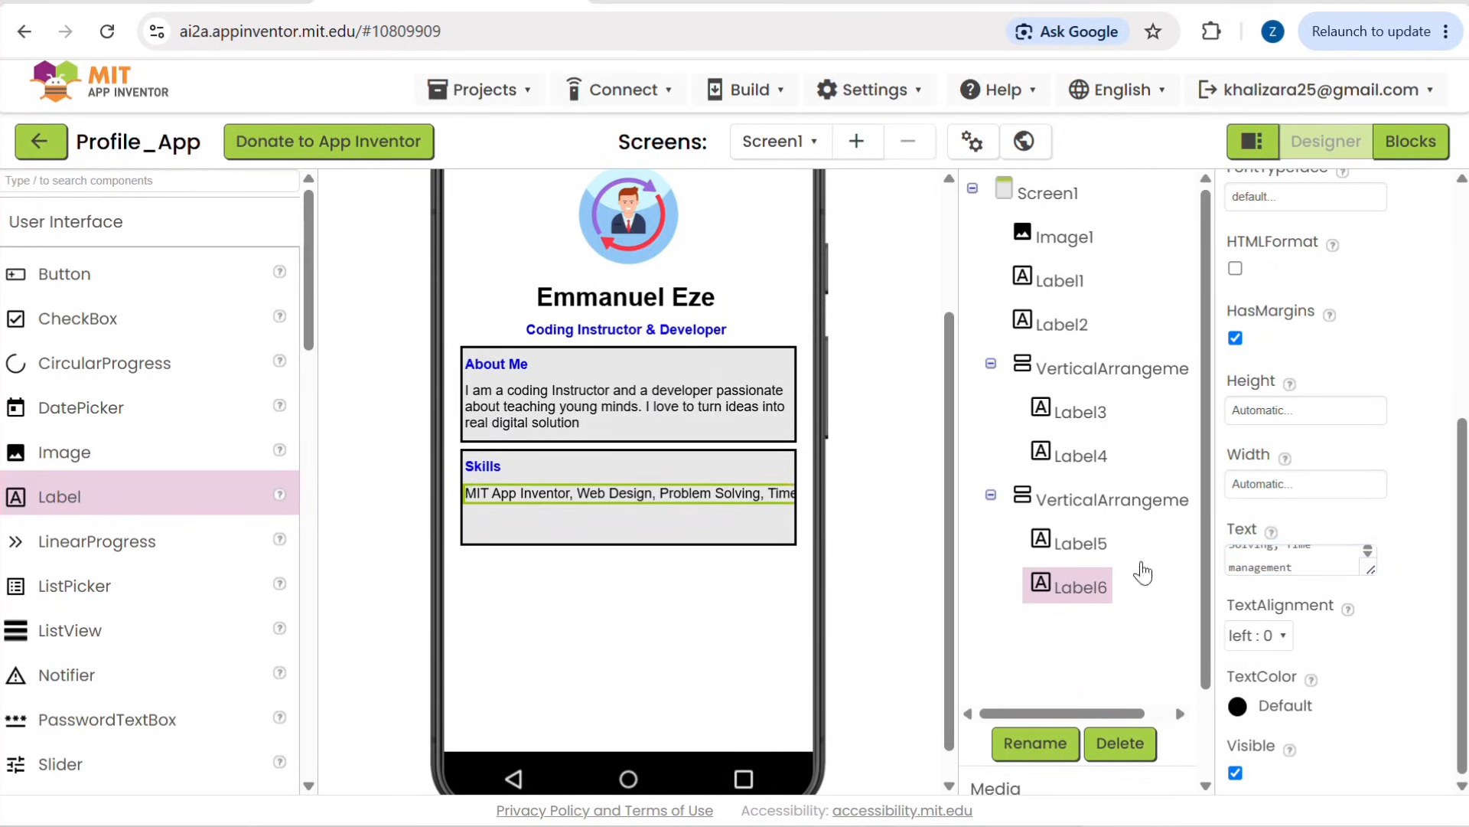
Step: Set the width of the skills list label to 90 percent so its text wraps inside the box
{"action": "scroll", "coordinate": [1378, 553], "scroll_direction": "up", "scroll_amount": 1}
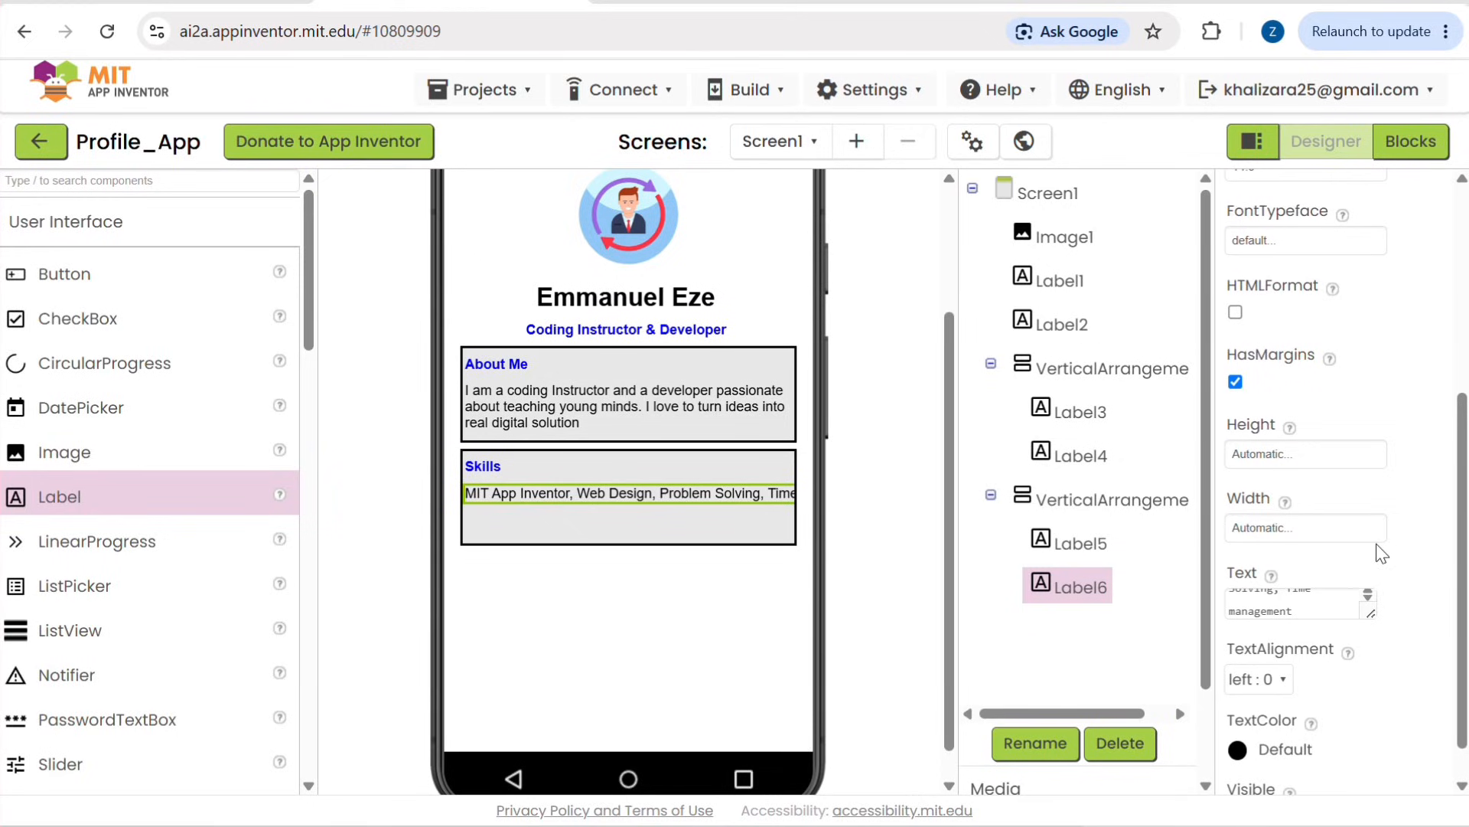
{"action": "scroll", "coordinate": [1378, 554], "scroll_direction": "down", "scroll_amount": 1}
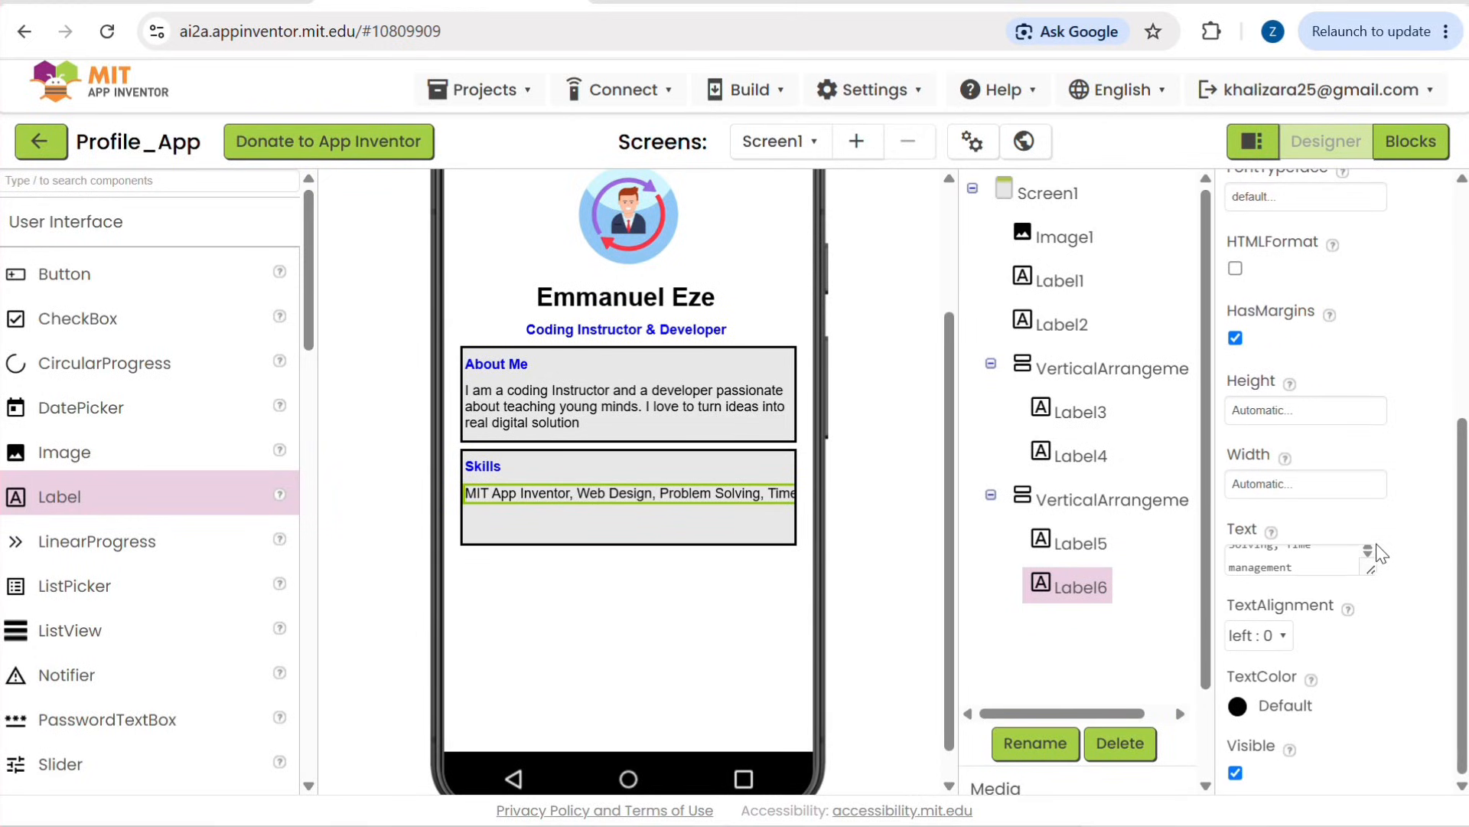
{"action": "left_click", "coordinate": [1347, 410]}
{"action": "left_click", "coordinate": [1443, 385]}
{"action": "left_click", "coordinate": [1329, 494]}
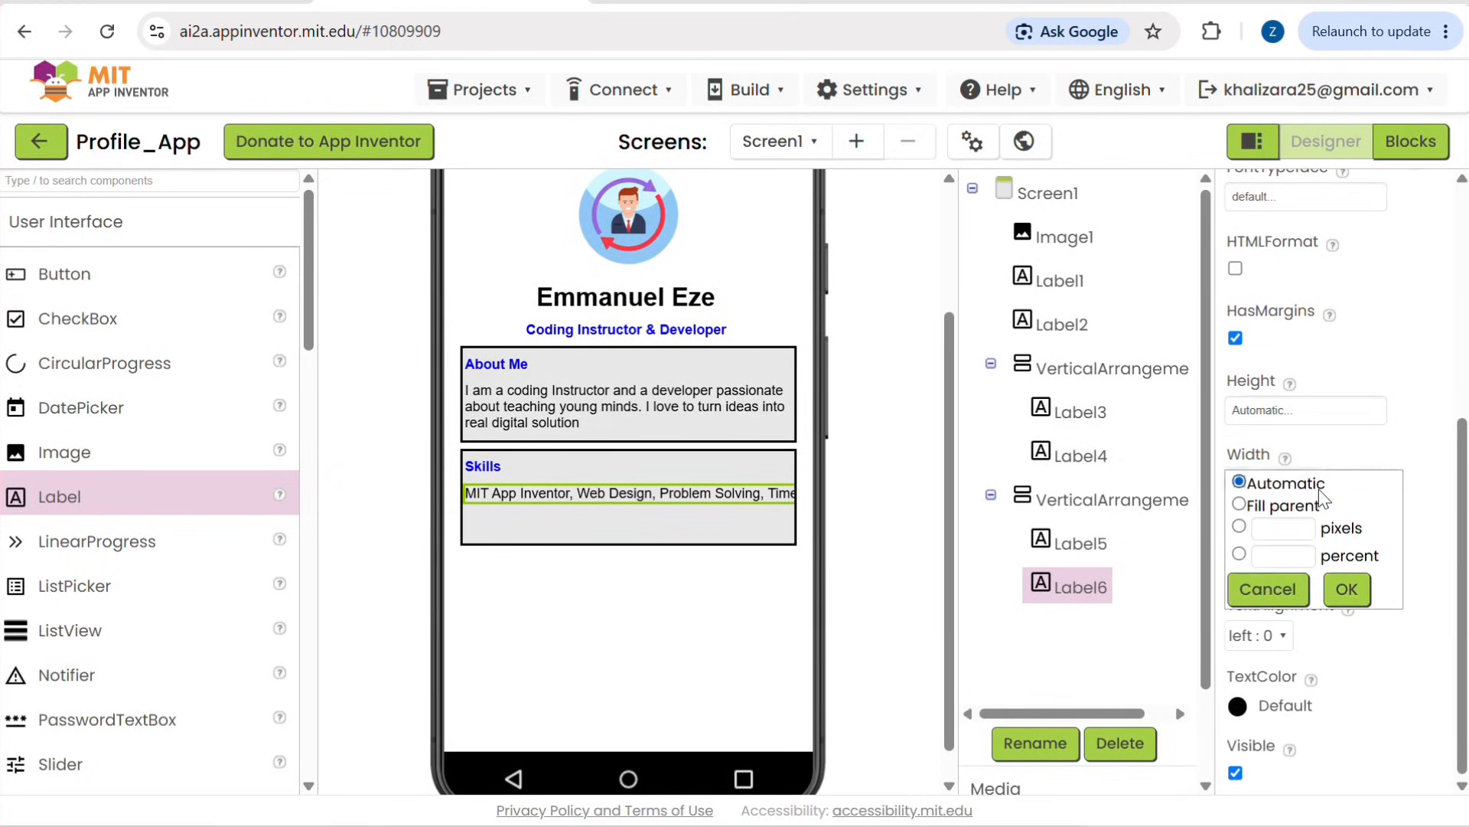
{"action": "left_click", "coordinate": [1285, 528]}
{"action": "left_click", "coordinate": [1278, 552]}
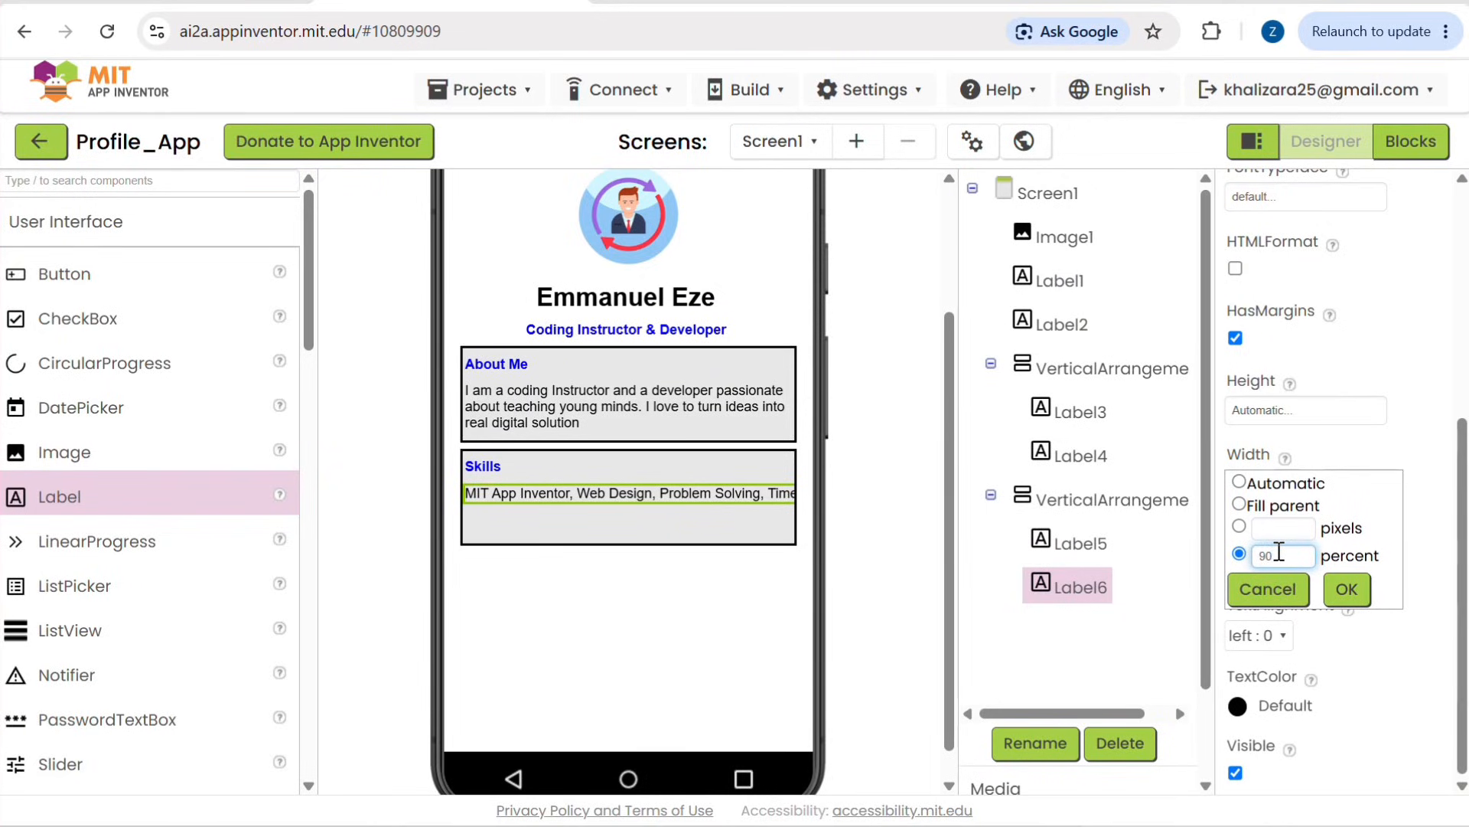
{"action": "left_click", "coordinate": [1347, 588]}
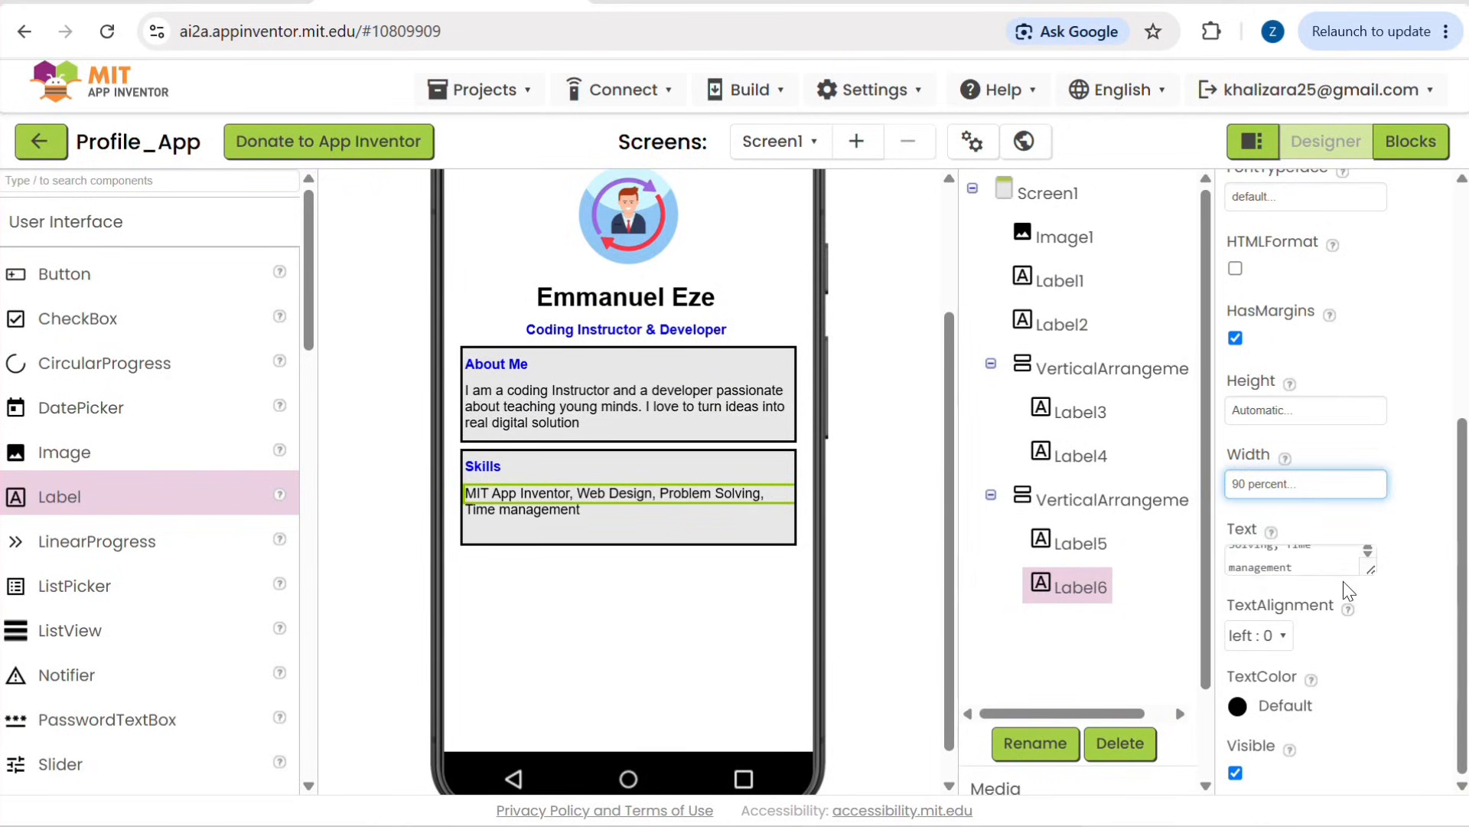
{"action": "left_click", "coordinate": [672, 702]}
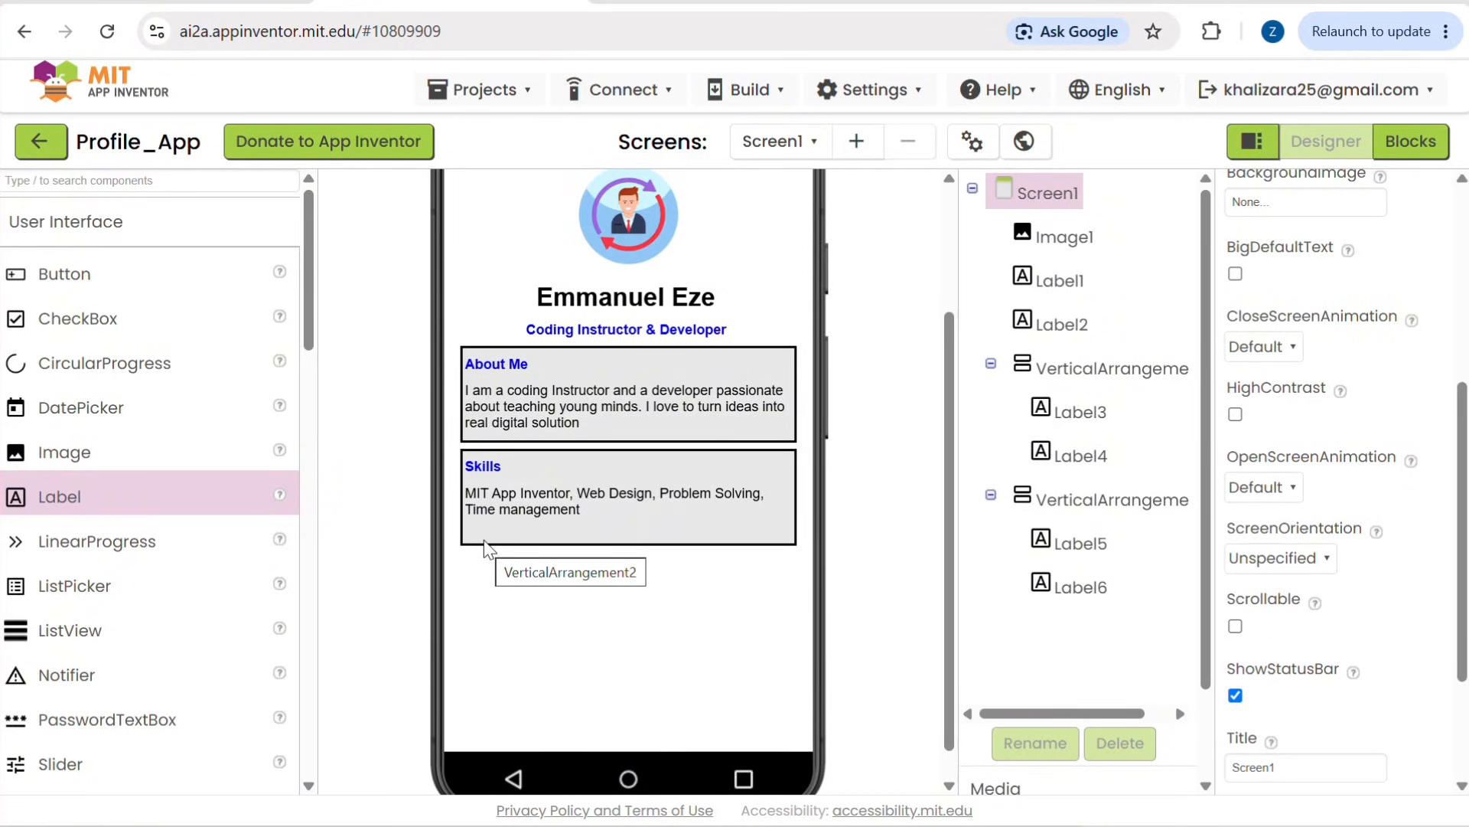
{"action": "scroll", "coordinate": [484, 545], "scroll_direction": "up", "scroll_amount": 2}
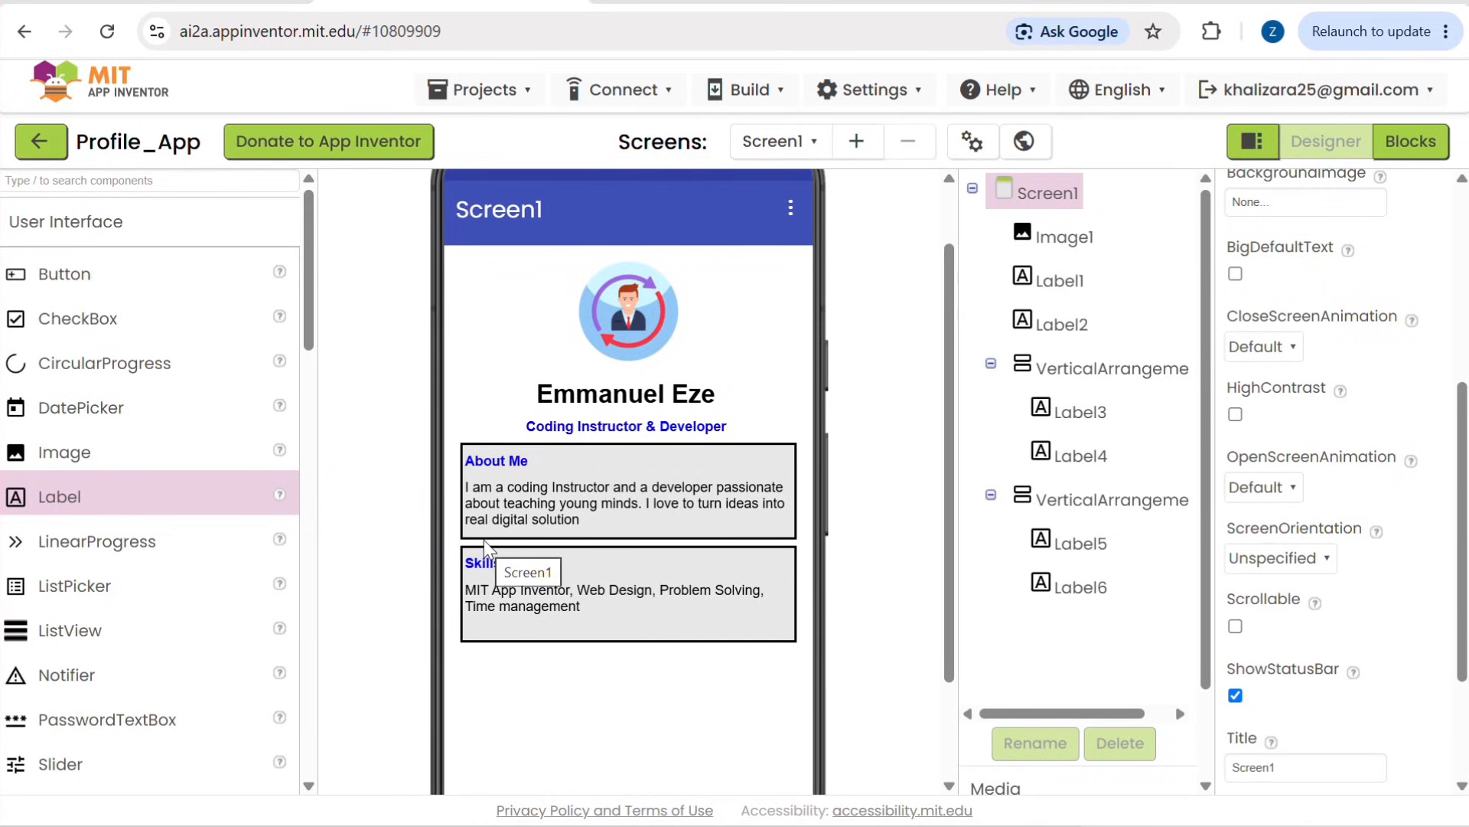